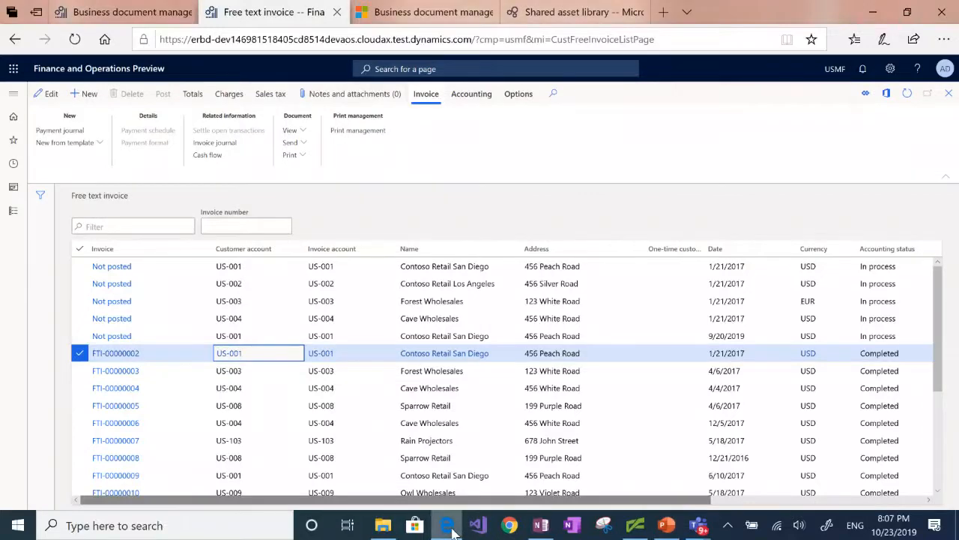
Switch to the Business document management workspace to view the published Free text invoice (Excel) template
{"action": "left_click", "coordinate": [142, 15]}
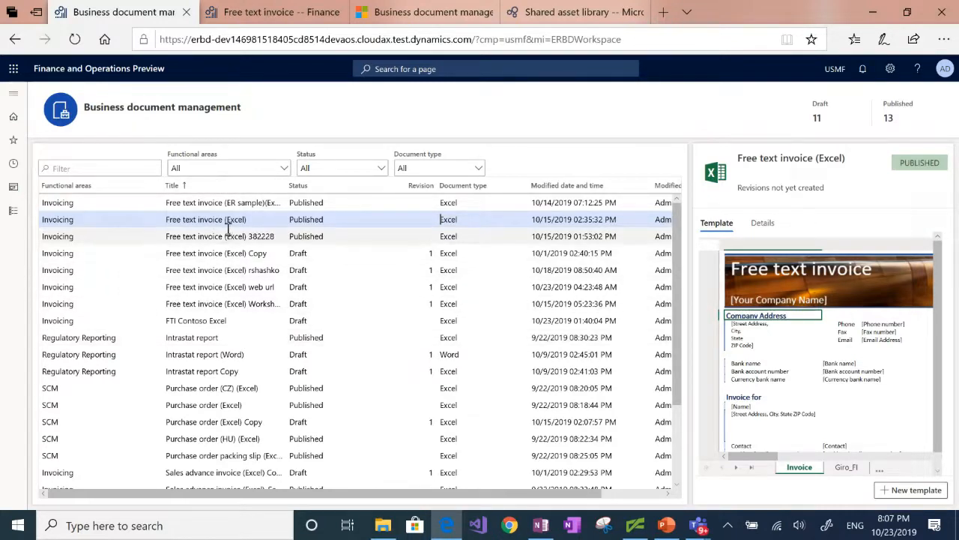
Create a new template titled 'Free text invoice (Excel) Contoso' from the published Free text invoice (Excel)
{"action": "left_click", "coordinate": [908, 494]}
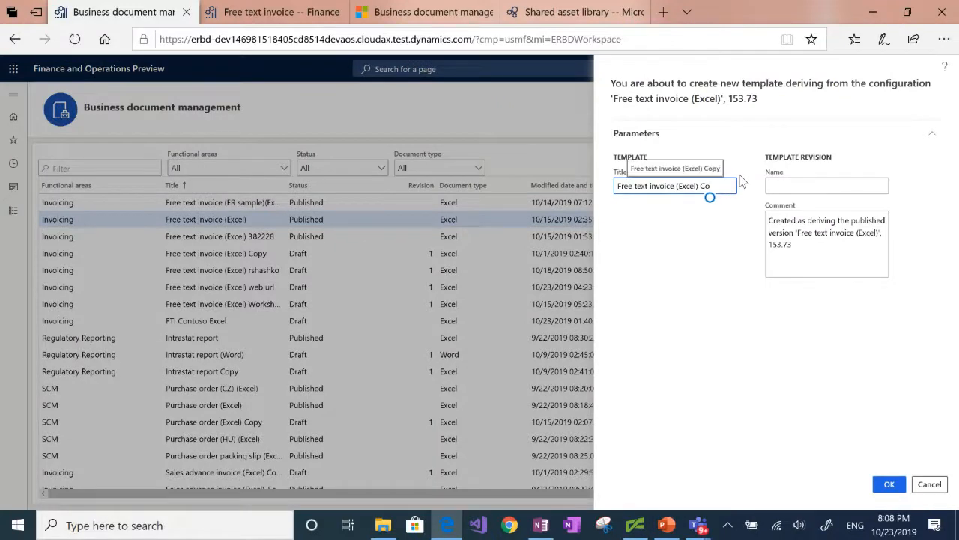
{"action": "type", "text": "ntoso"}
{"action": "left_click", "coordinate": [889, 485]}
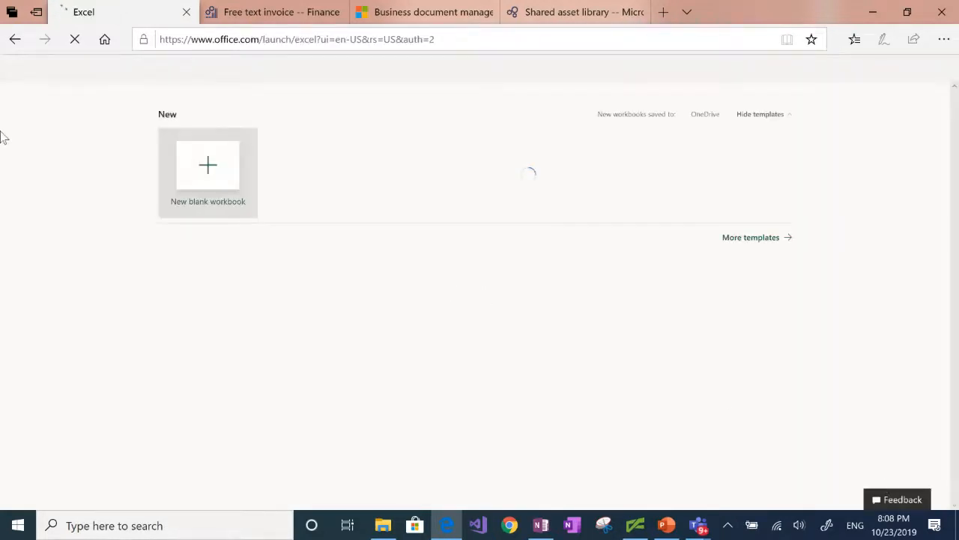
Open the Free text invoice (Excel) Contoso draft in the template editor as the FTIModTemplate workbook
{"action": "left_click", "coordinate": [14, 41]}
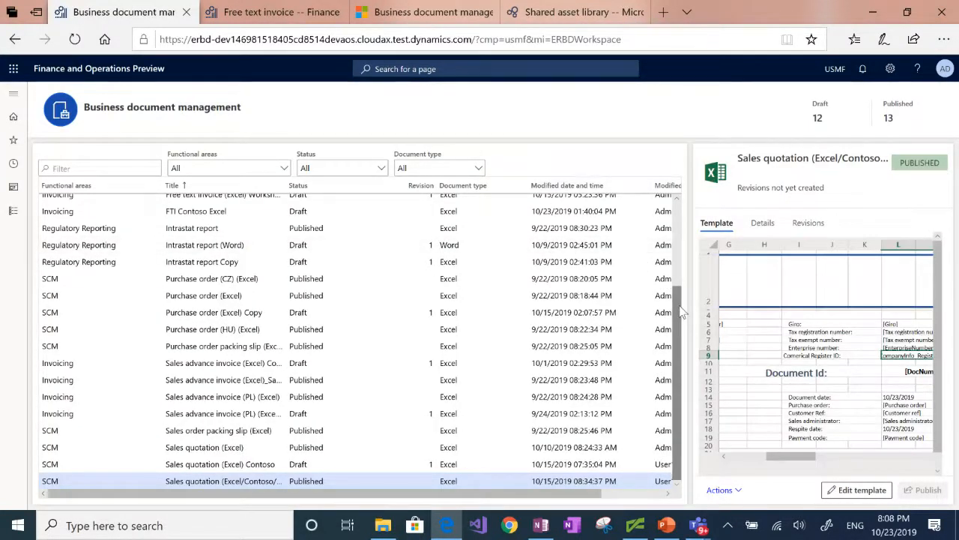
{"action": "left_click_drag", "start_coordinate": [678, 304], "coordinate": [679, 199]}
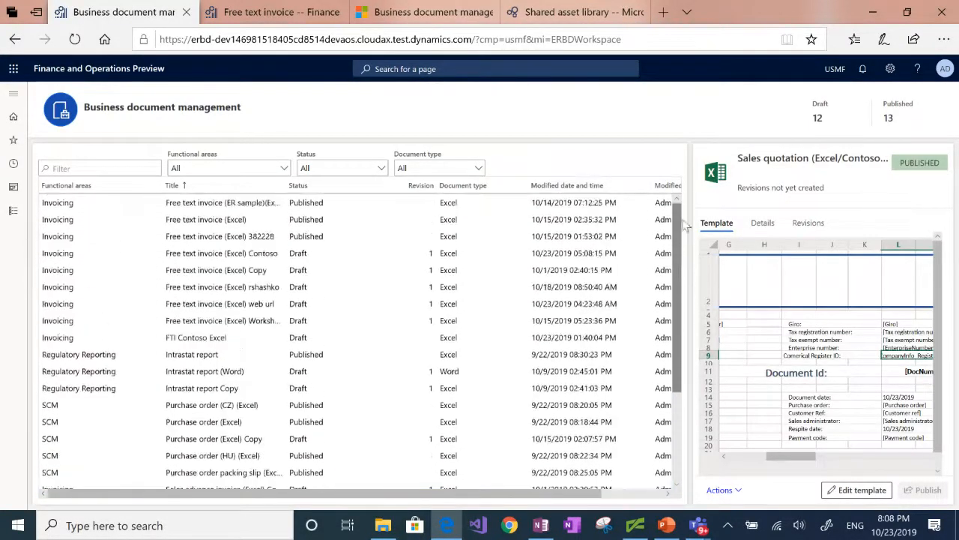
{"action": "left_click", "coordinate": [301, 255]}
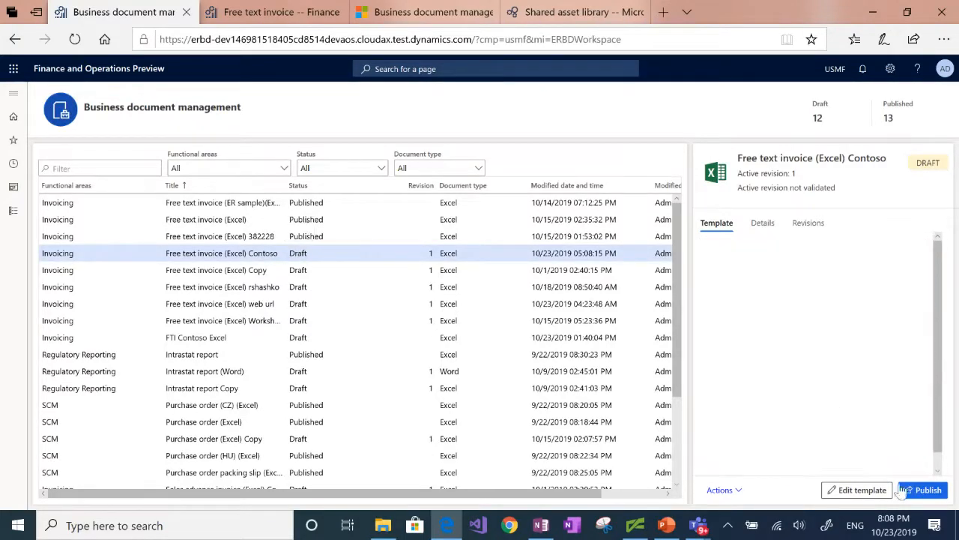
{"action": "left_click", "coordinate": [859, 490]}
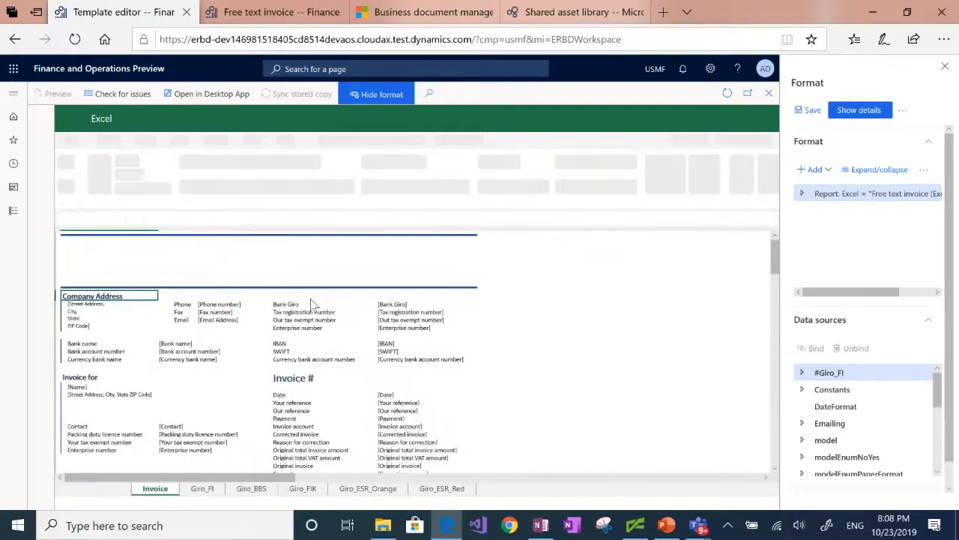
Fill the Invoice # heading bar with green
{"action": "left_click", "coordinate": [300, 379]}
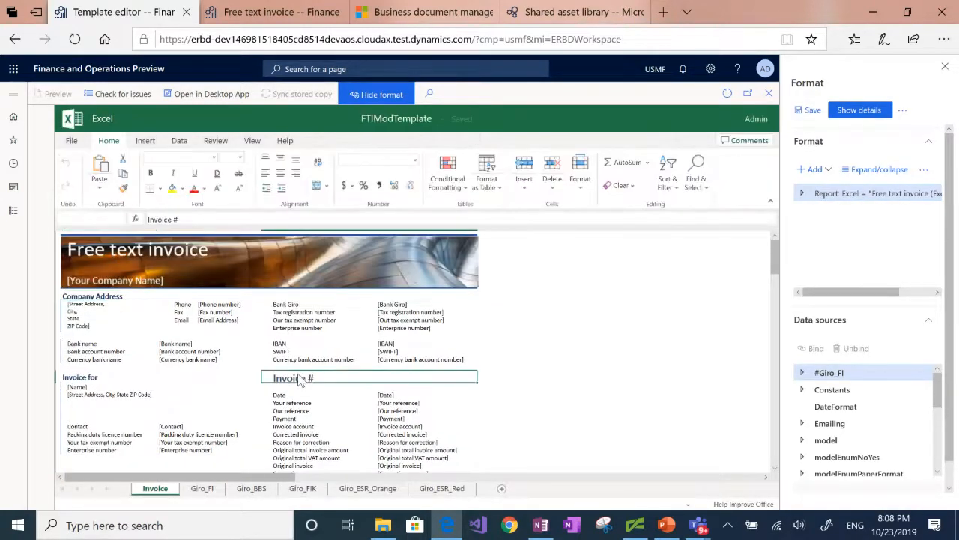
{"action": "left_click", "coordinate": [183, 188]}
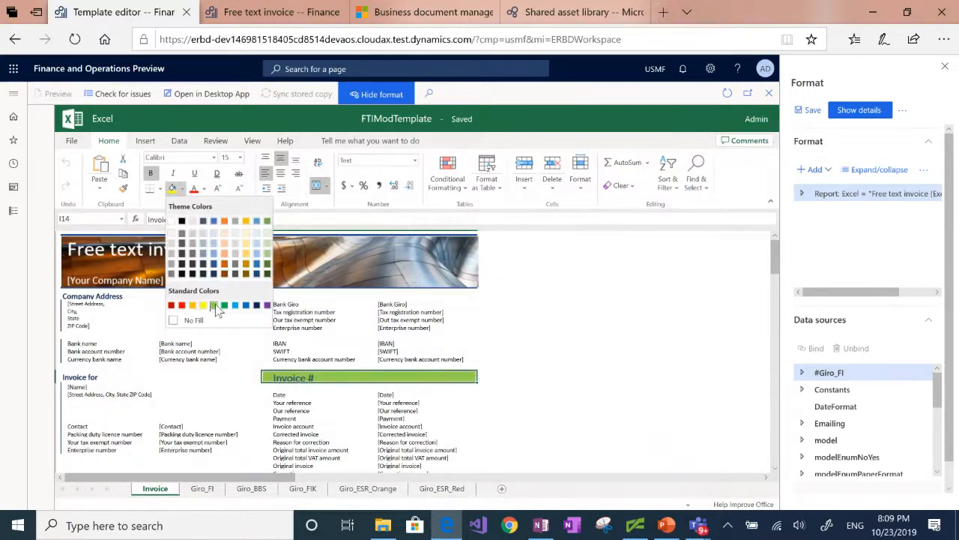
{"action": "left_click", "coordinate": [215, 306]}
Insert the Contoso.png logo picture at cell G14, left of the Invoice # bar
{"action": "left_click", "coordinate": [200, 379]}
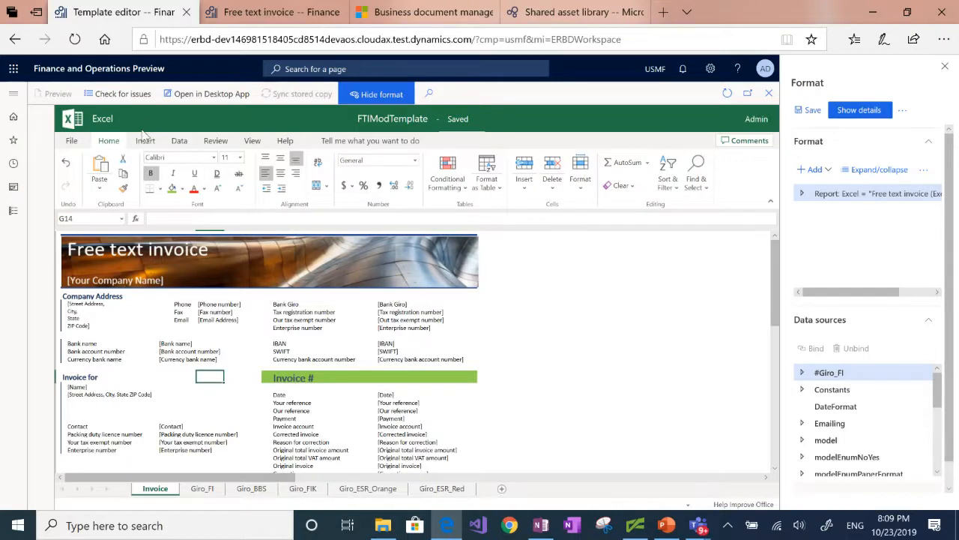
{"action": "left_click", "coordinate": [145, 141]}
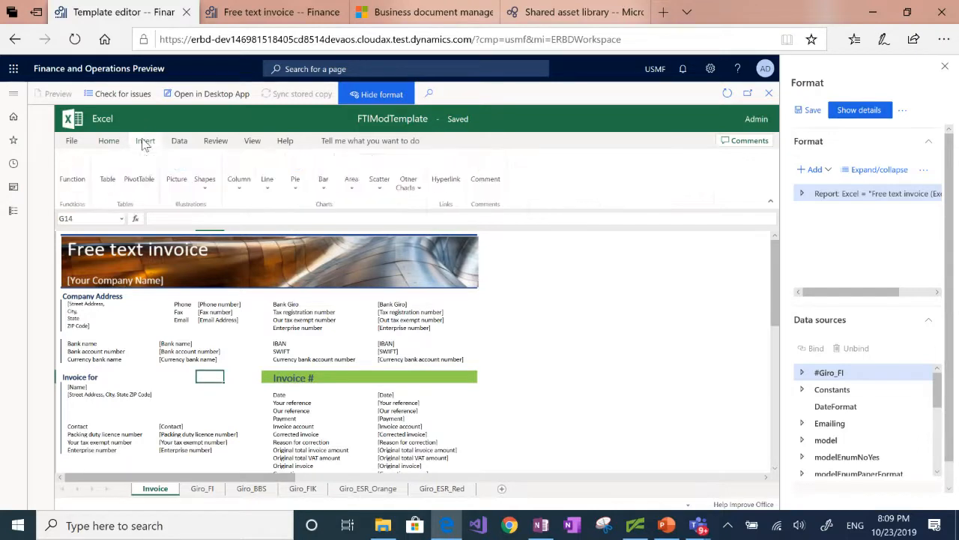
{"action": "left_click", "coordinate": [177, 172]}
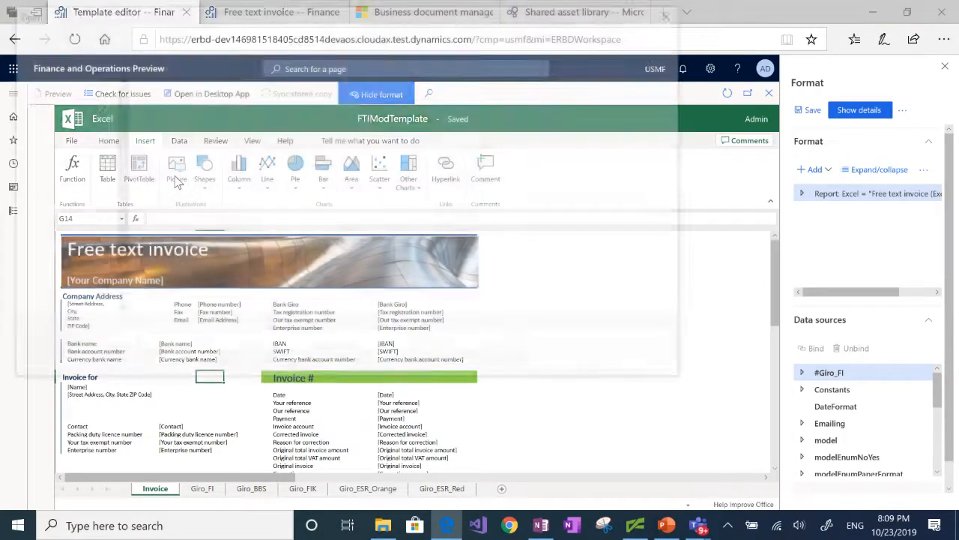
{"action": "left_click", "coordinate": [177, 105]}
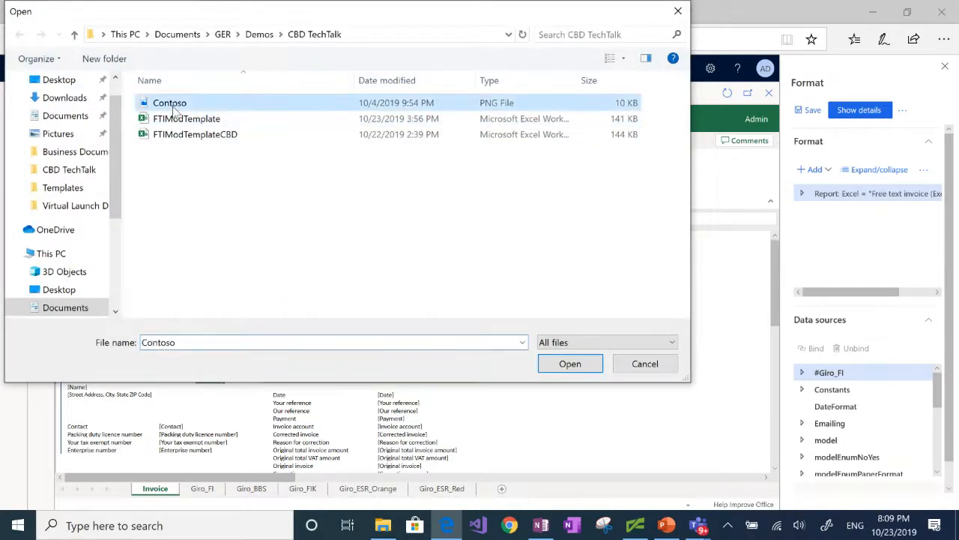
{"action": "left_click", "coordinate": [574, 365]}
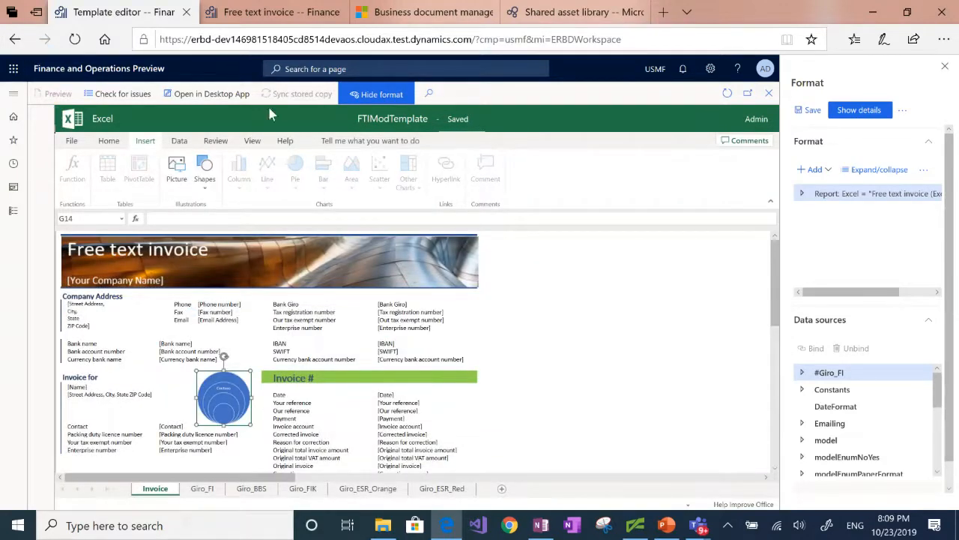
Open print management for invoice FTI-00000002 and select the module's Original <Default> free text invoice setting
{"action": "left_click", "coordinate": [769, 93]}
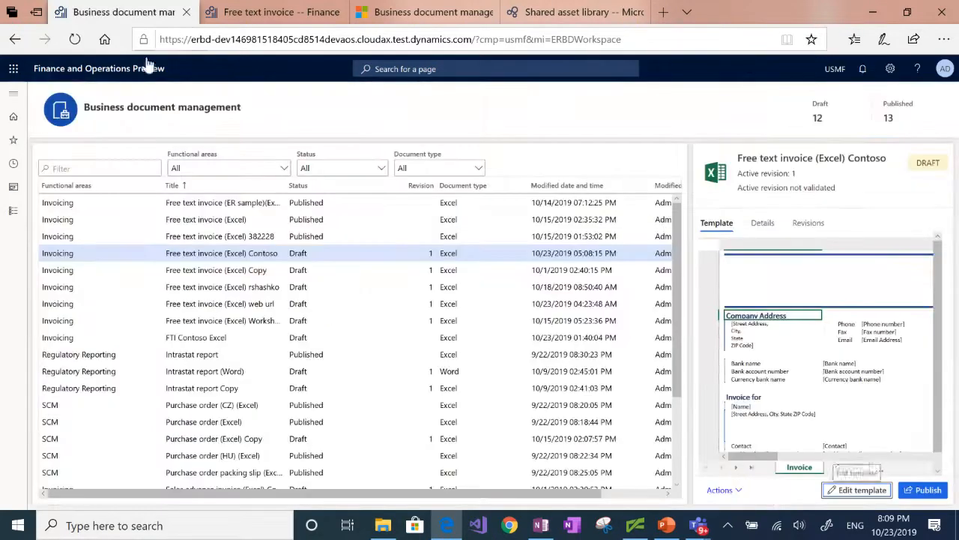
{"action": "left_click", "coordinate": [266, 12]}
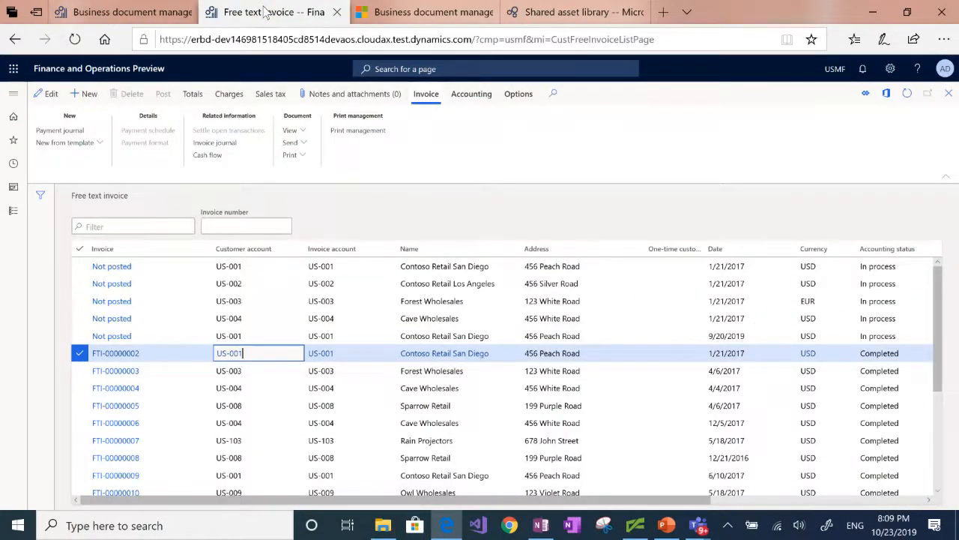
{"action": "left_click", "coordinate": [349, 135]}
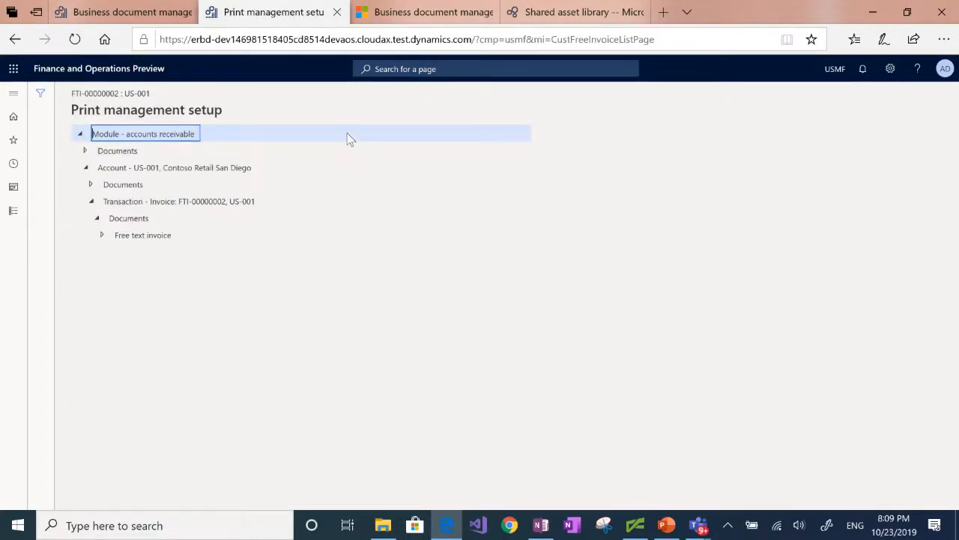
{"action": "left_click", "coordinate": [84, 152]}
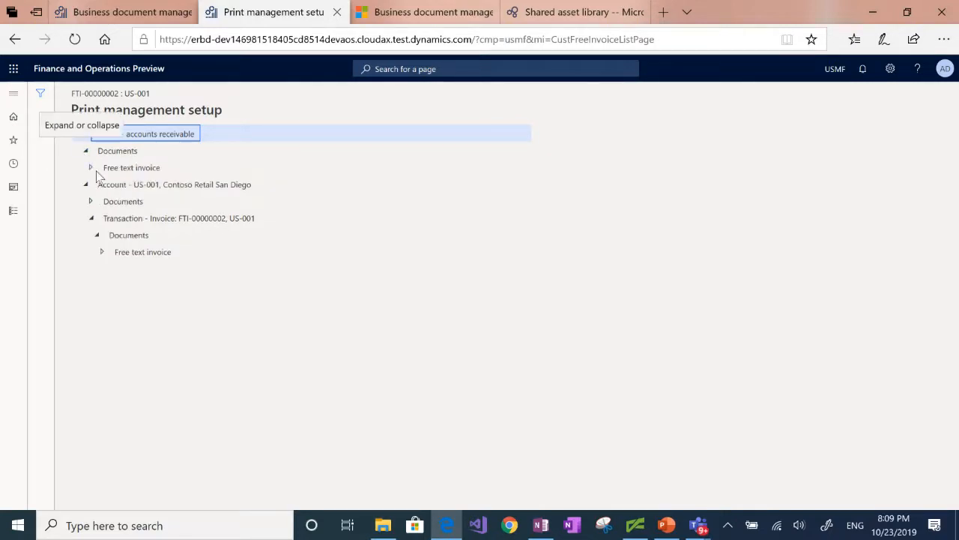
{"action": "left_click", "coordinate": [91, 168]}
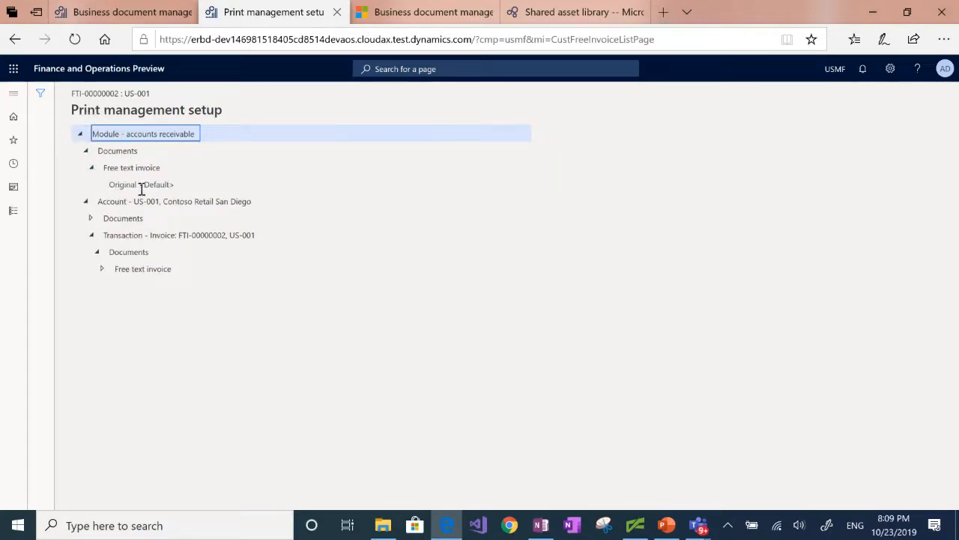
{"action": "left_click", "coordinate": [141, 185]}
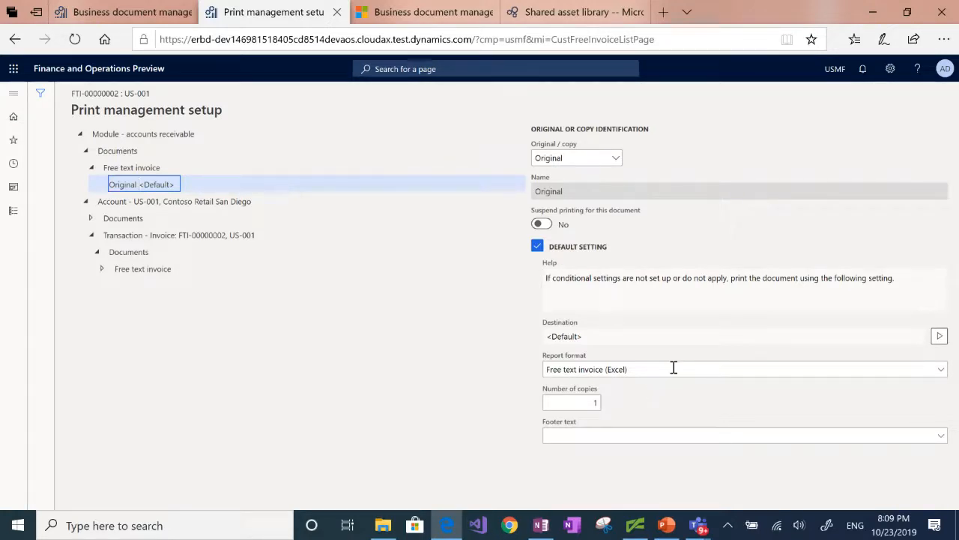
Set the report format to Free text invoice (Excel) Contoso and return to the invoice list
{"action": "left_click", "coordinate": [940, 370]}
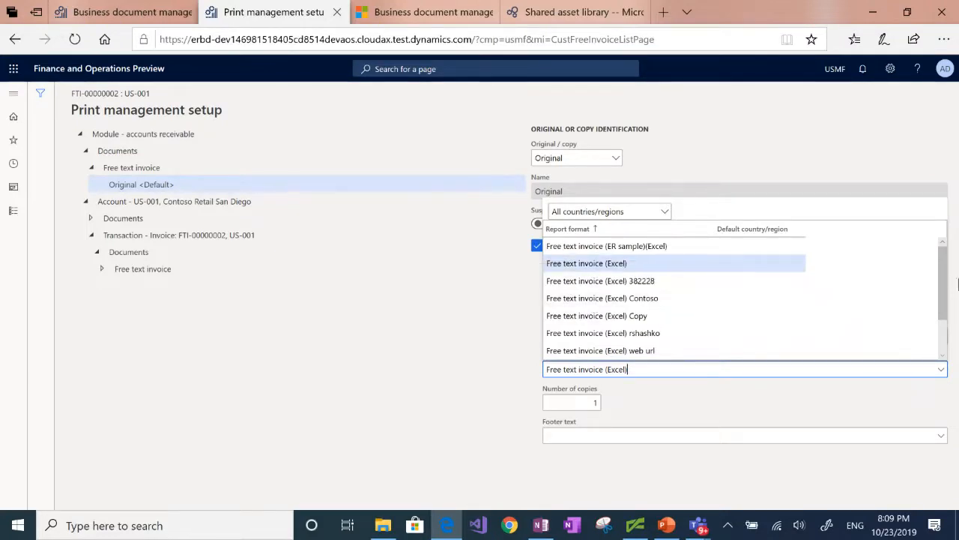
{"action": "right_click", "coordinate": [950, 274]}
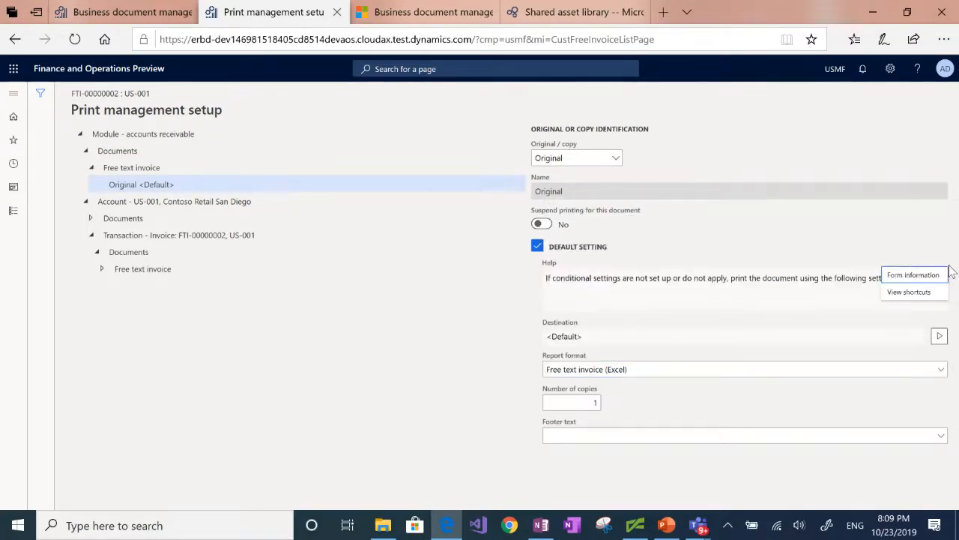
{"action": "left_click", "coordinate": [942, 371]}
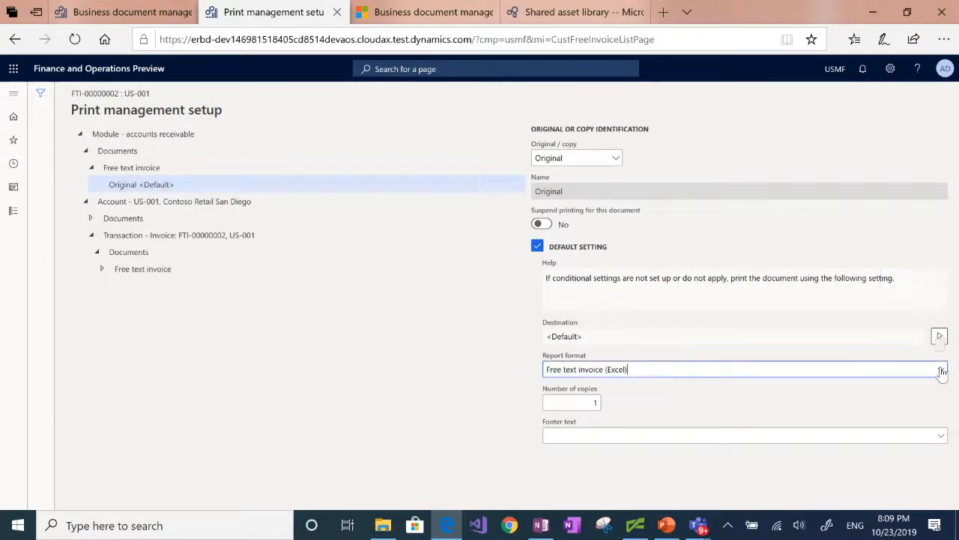
{"action": "left_click", "coordinate": [942, 371]}
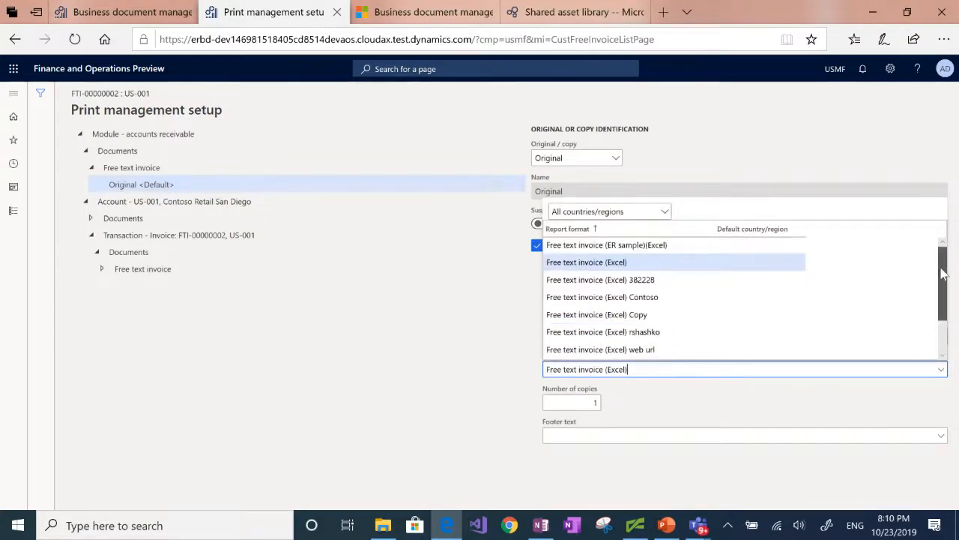
{"action": "scroll", "coordinate": [943, 288], "scroll_direction": "down", "scroll_amount": 1}
{"action": "scroll", "coordinate": [943, 289], "scroll_direction": "down", "scroll_amount": 1}
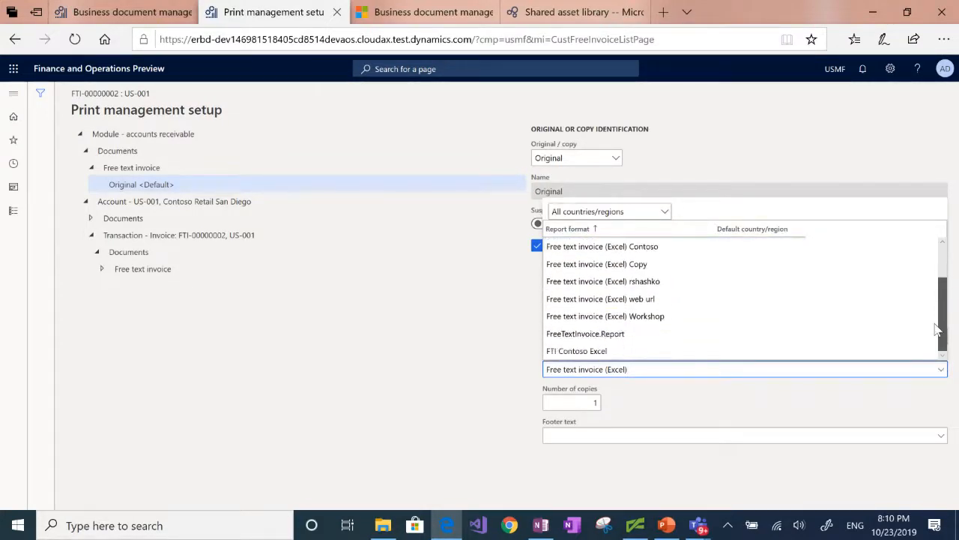
{"action": "scroll", "coordinate": [937, 330], "scroll_direction": "up", "scroll_amount": 2}
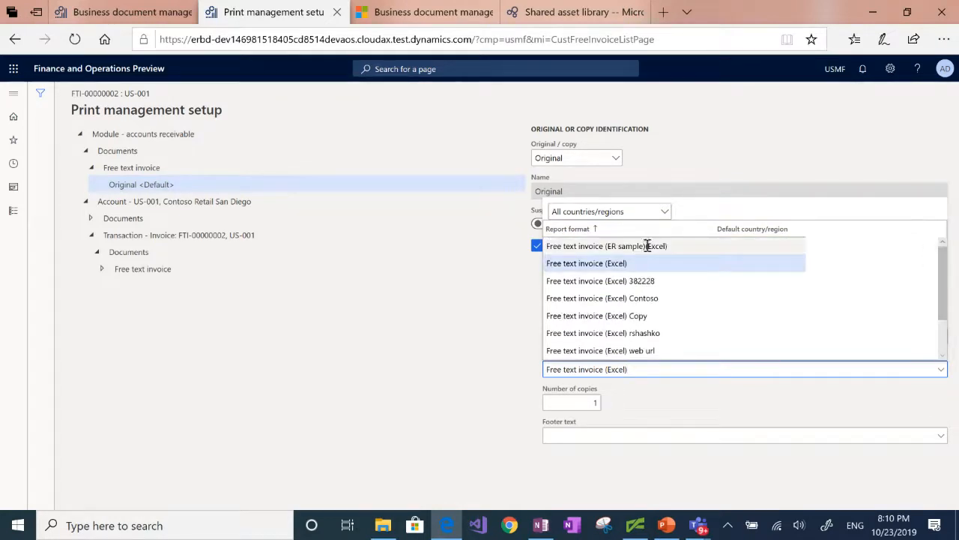
{"action": "left_click", "coordinate": [628, 297]}
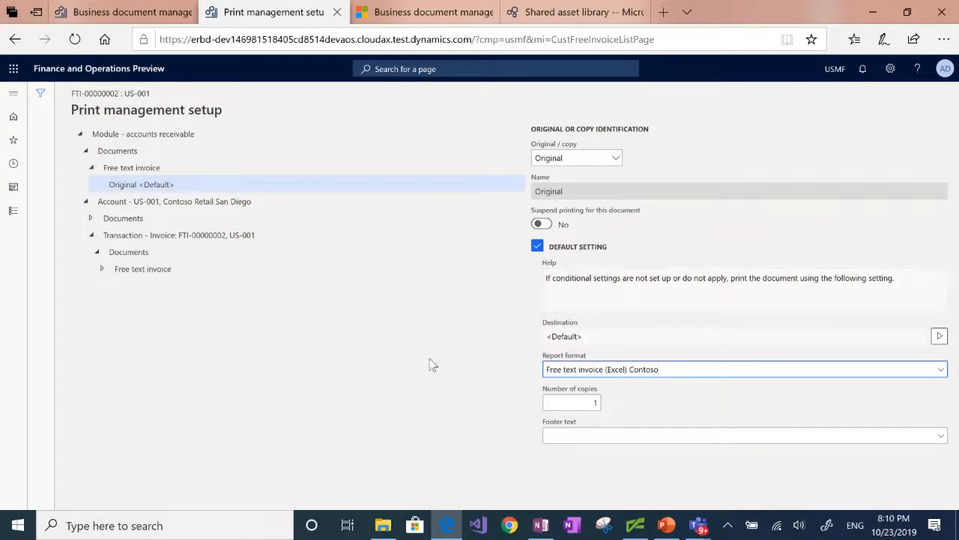
{"action": "left_click", "coordinate": [14, 41]}
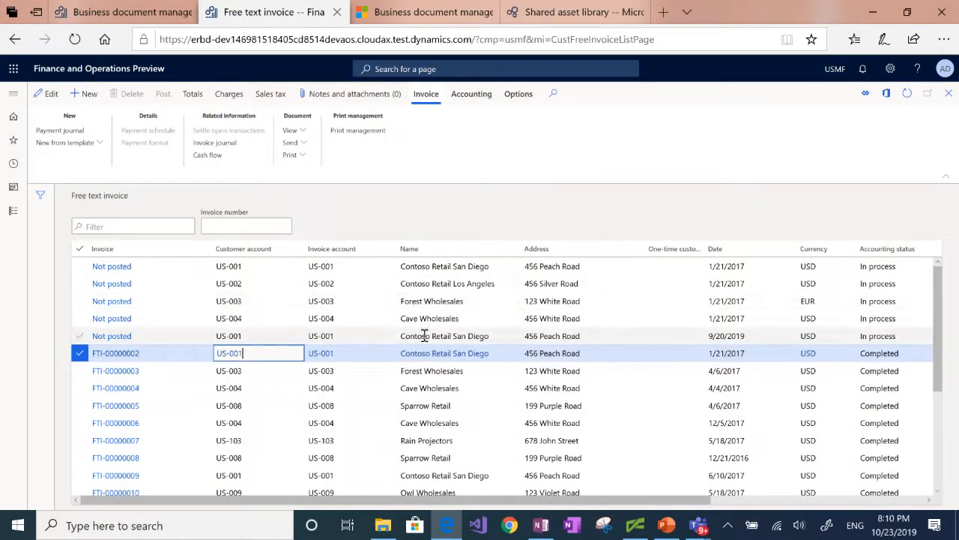
Print the original of FTI-00000002 to Excel, review the green logo-branded invoice, then close Excel
{"action": "left_click", "coordinate": [303, 156]}
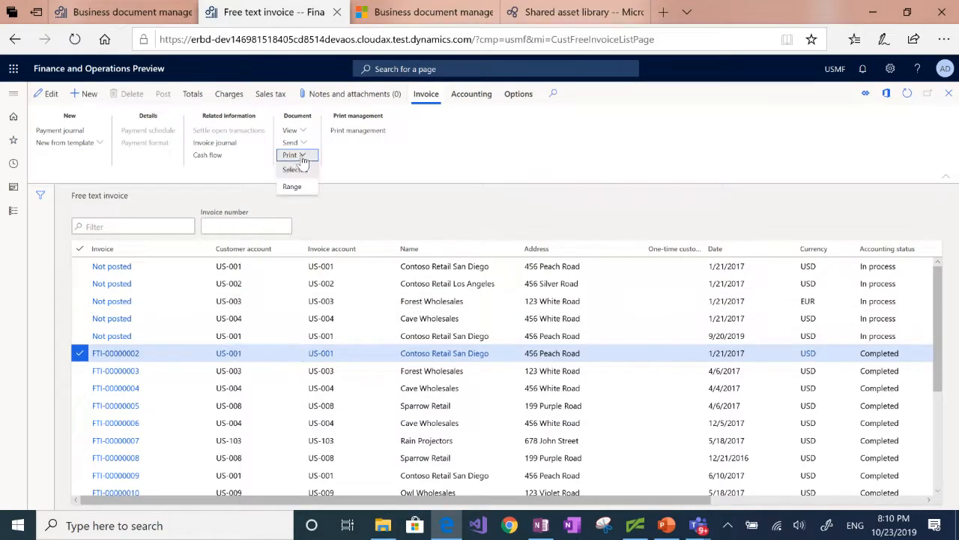
{"action": "left_click", "coordinate": [298, 171]}
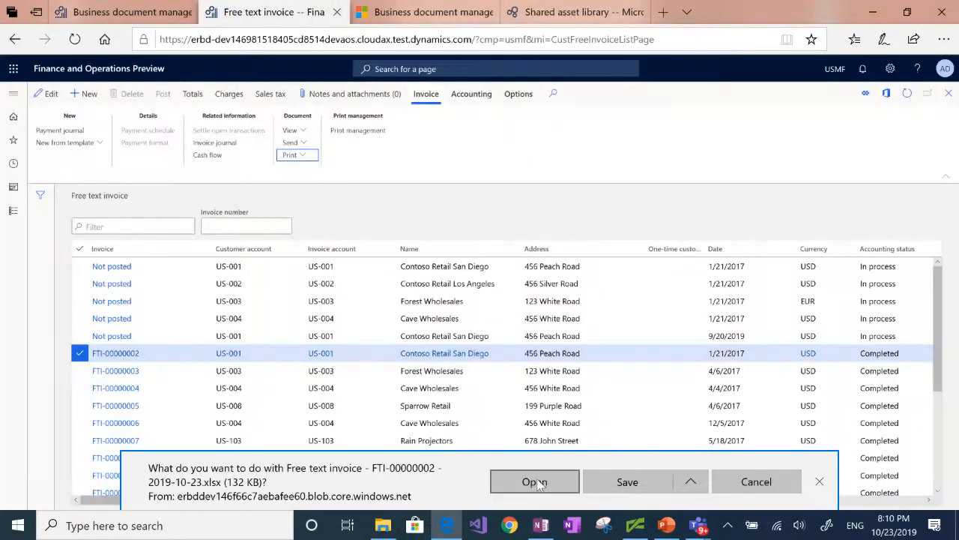
{"action": "left_click", "coordinate": [534, 482]}
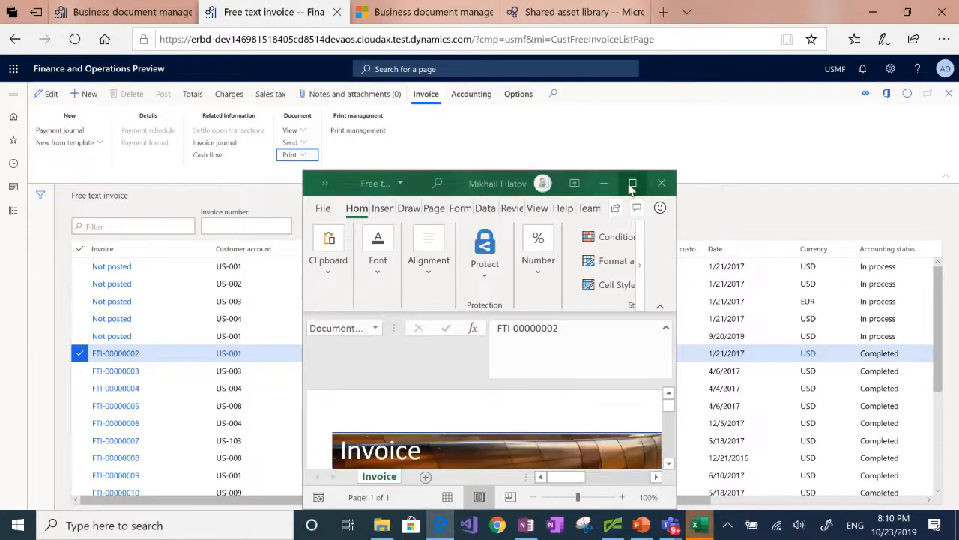
{"action": "left_click", "coordinate": [632, 184]}
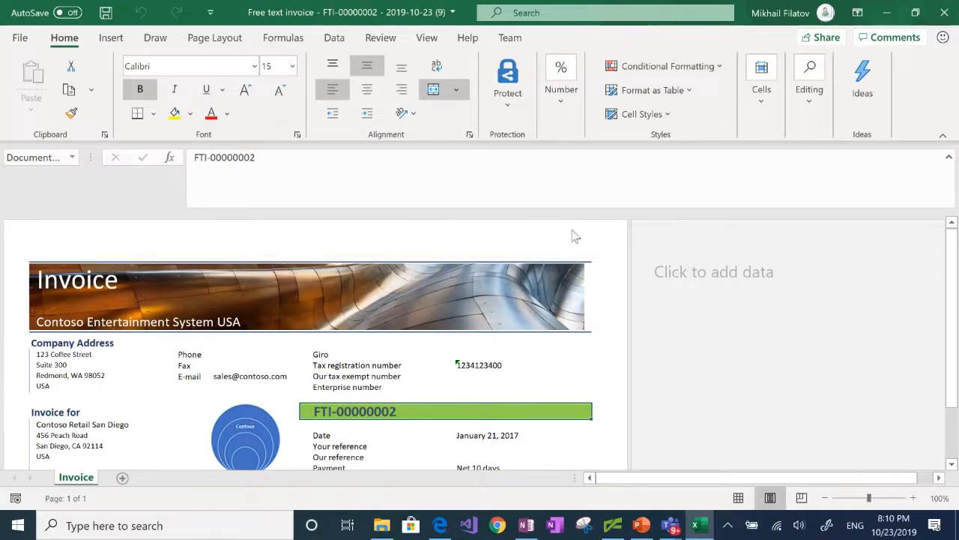
{"action": "left_click", "coordinate": [943, 13]}
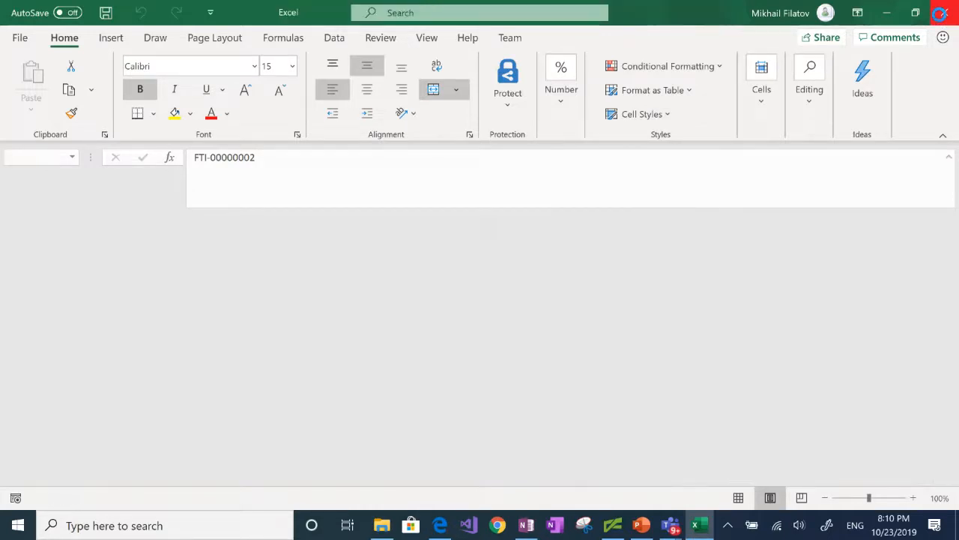
{"action": "left_click", "coordinate": [943, 13]}
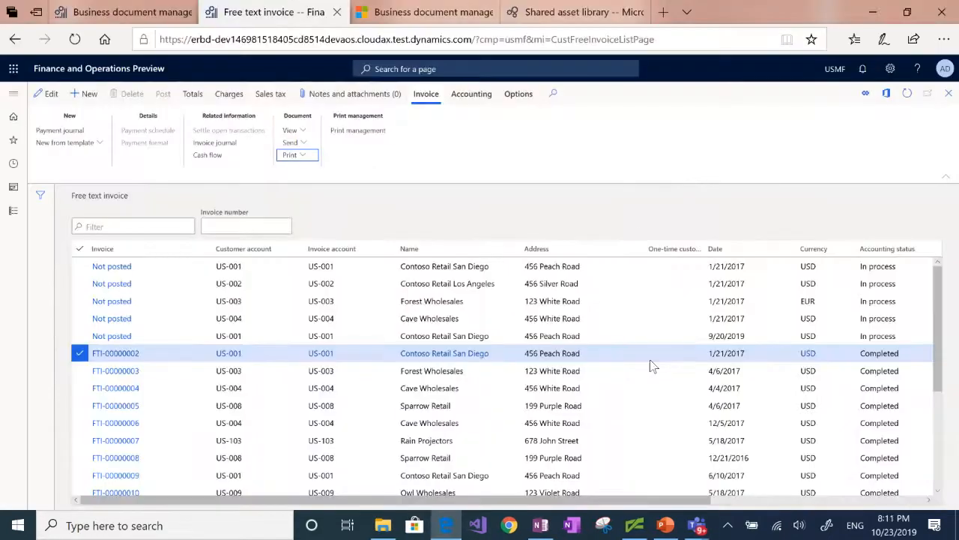
Bring up PowerPoint and run the slideshow from the current DEMO slide
{"action": "left_click", "coordinate": [670, 526]}
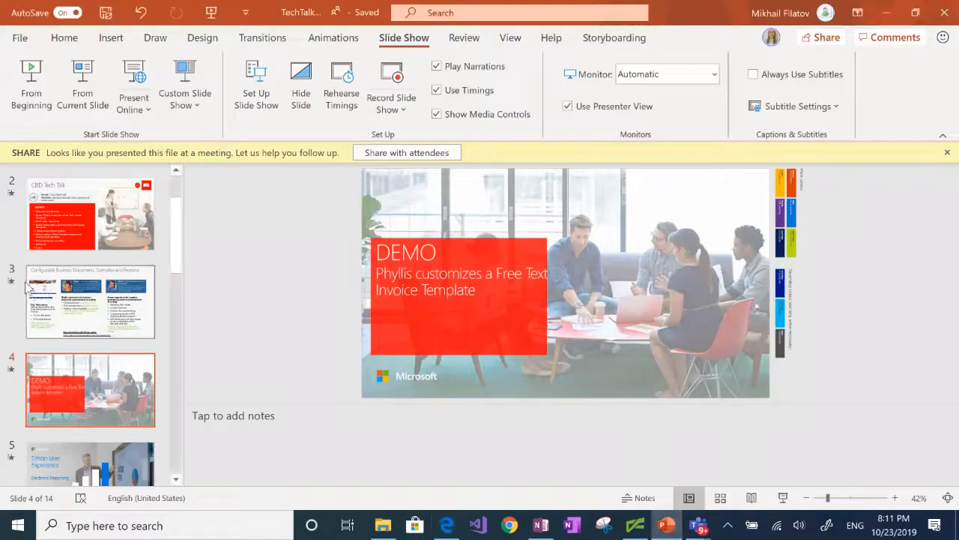
{"action": "left_click", "coordinate": [84, 82]}
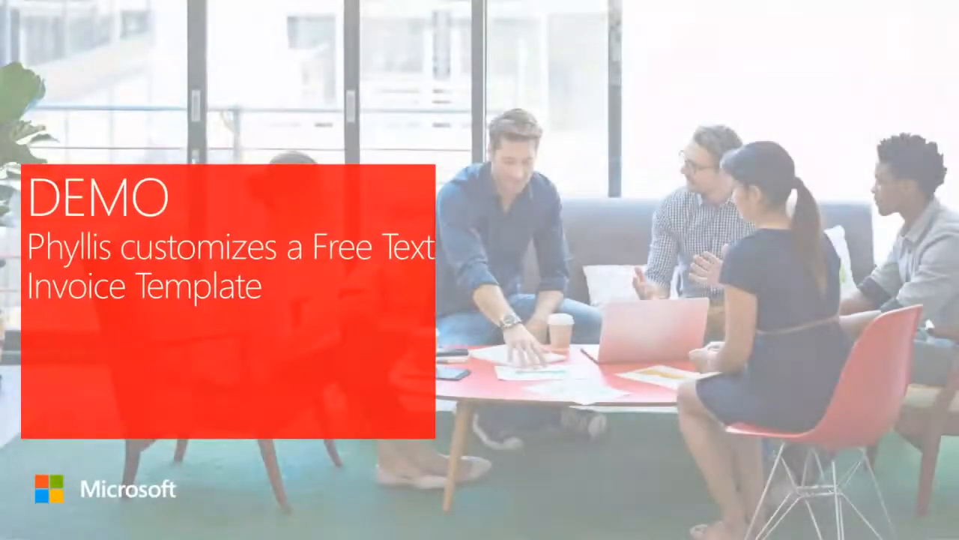
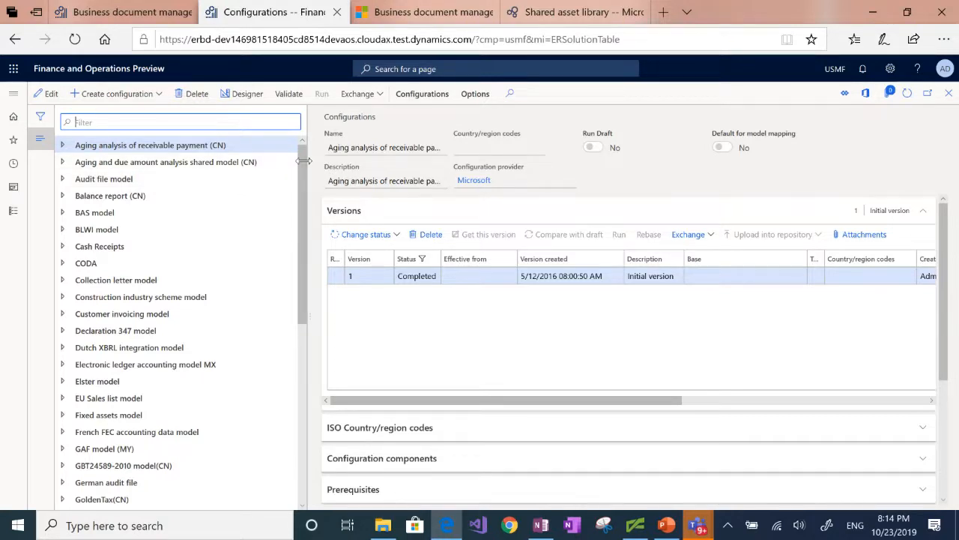
Expand Invoice model and select Free text invoice (Excel) to view versions 153.73 and 120.59
{"action": "left_click_drag", "start_coordinate": [304, 156], "coordinate": [313, 214]}
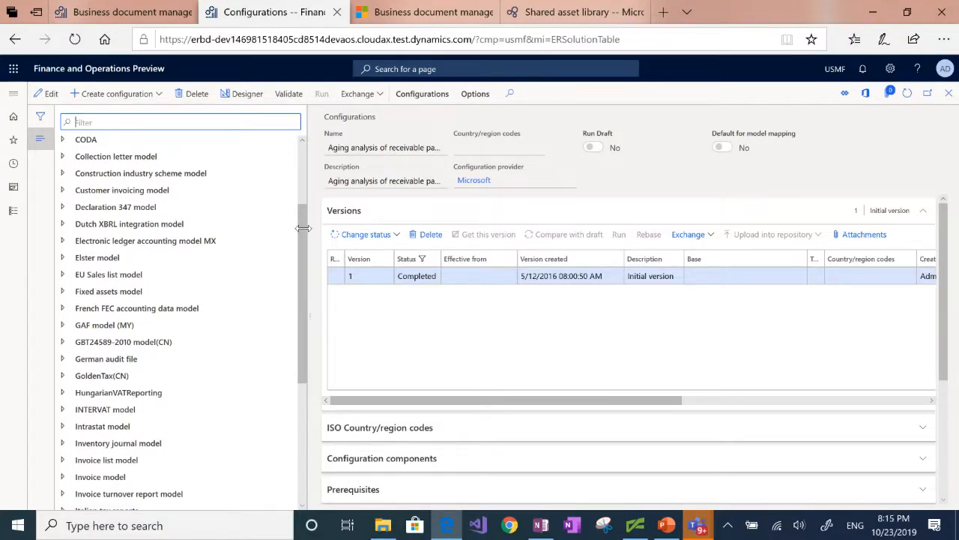
{"action": "left_click_drag", "start_coordinate": [309, 225], "coordinate": [292, 261]}
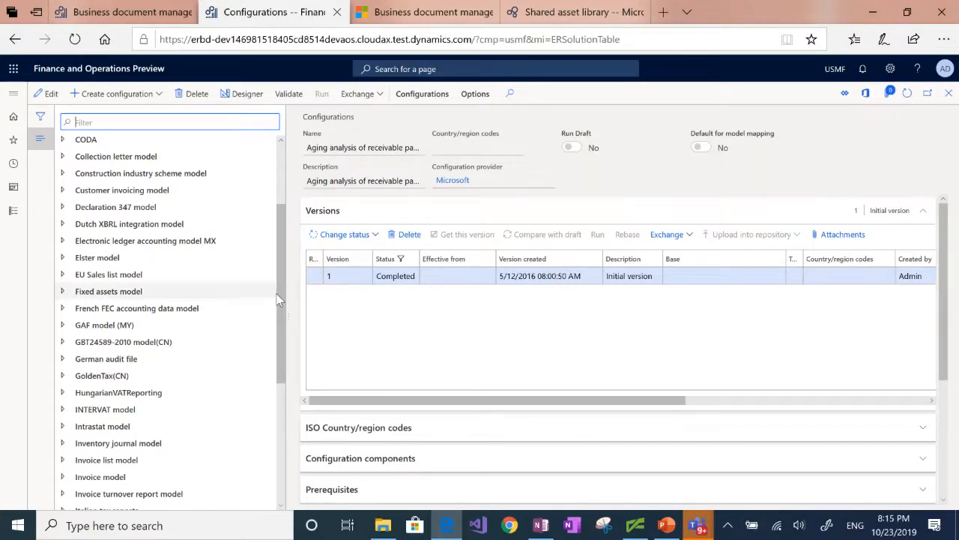
{"action": "left_click_drag", "start_coordinate": [277, 284], "coordinate": [284, 325]}
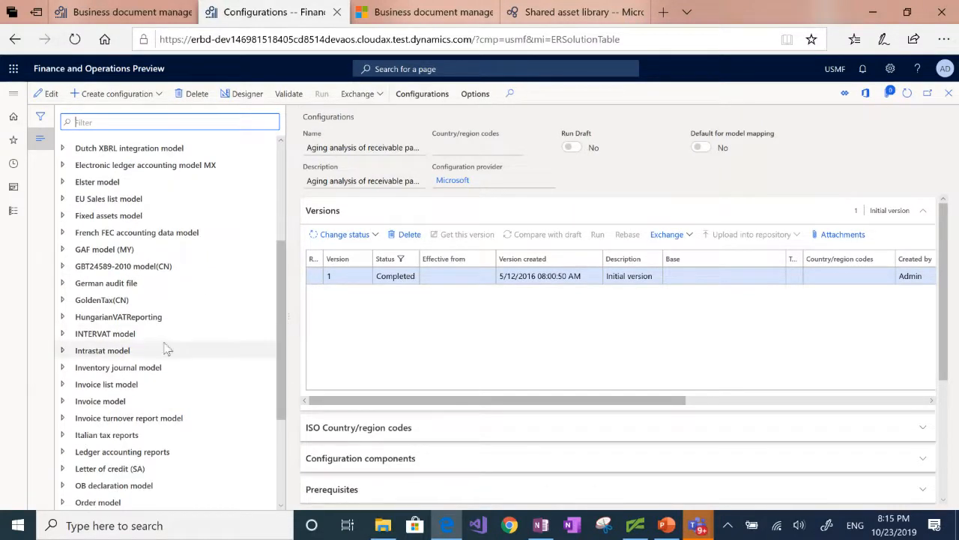
{"action": "left_click", "coordinate": [64, 405]}
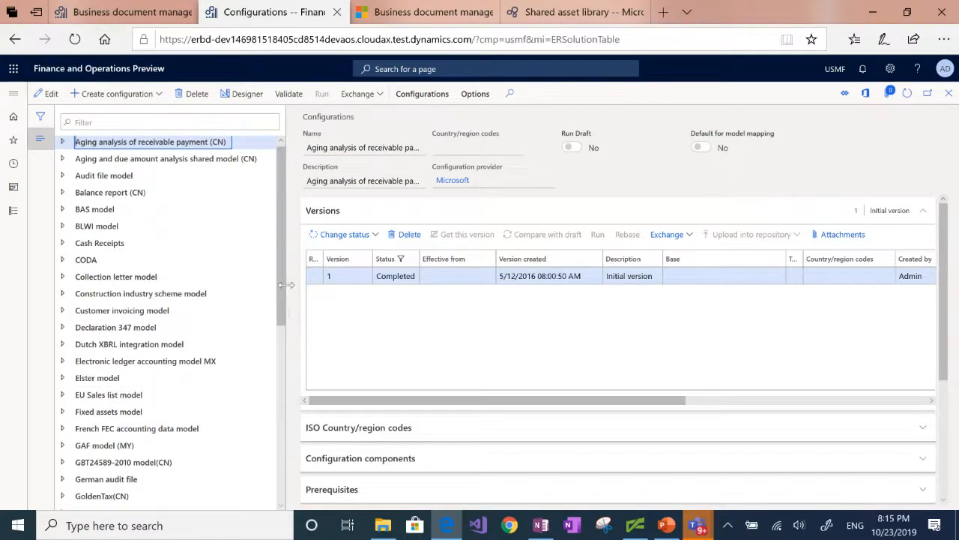
{"action": "left_click_drag", "start_coordinate": [281, 285], "coordinate": [282, 469]}
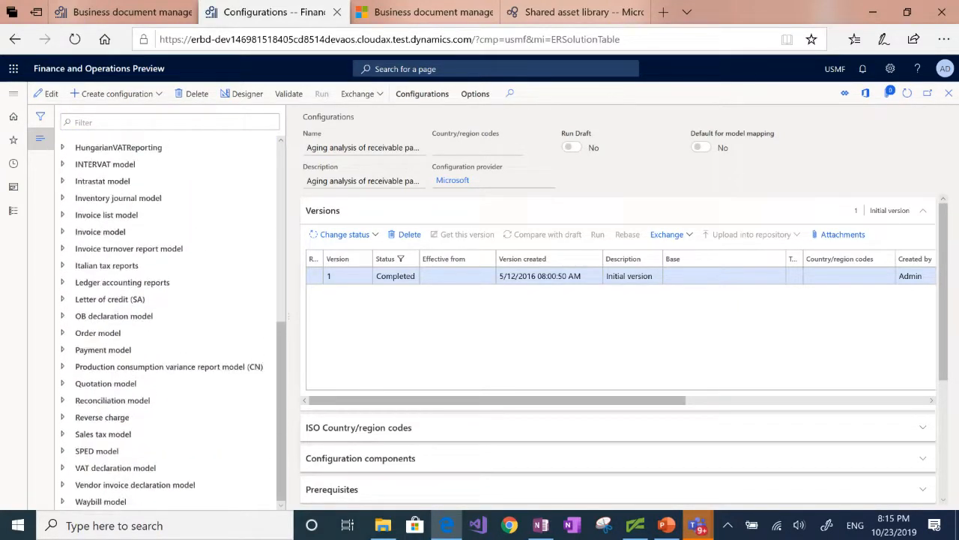
{"action": "left_click", "coordinate": [63, 232]}
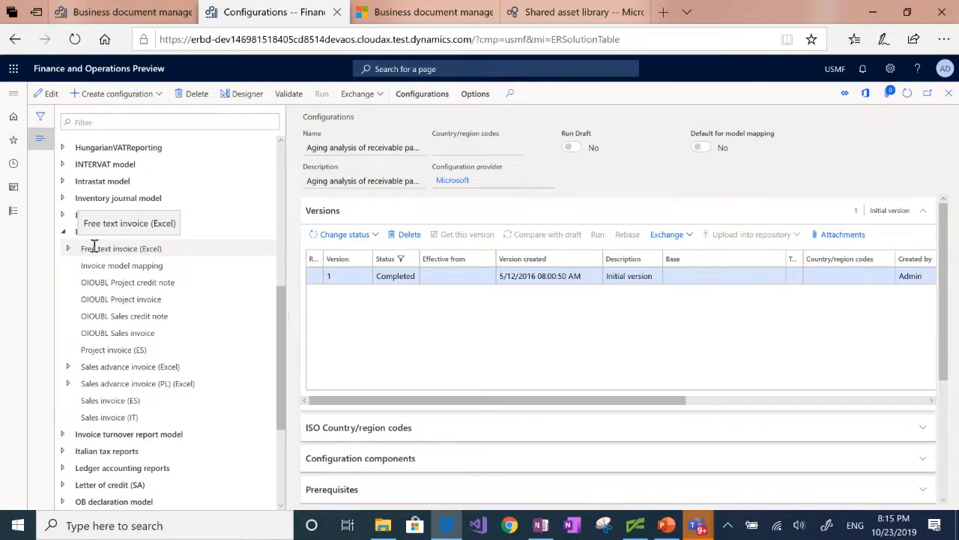
{"action": "left_click", "coordinate": [68, 249]}
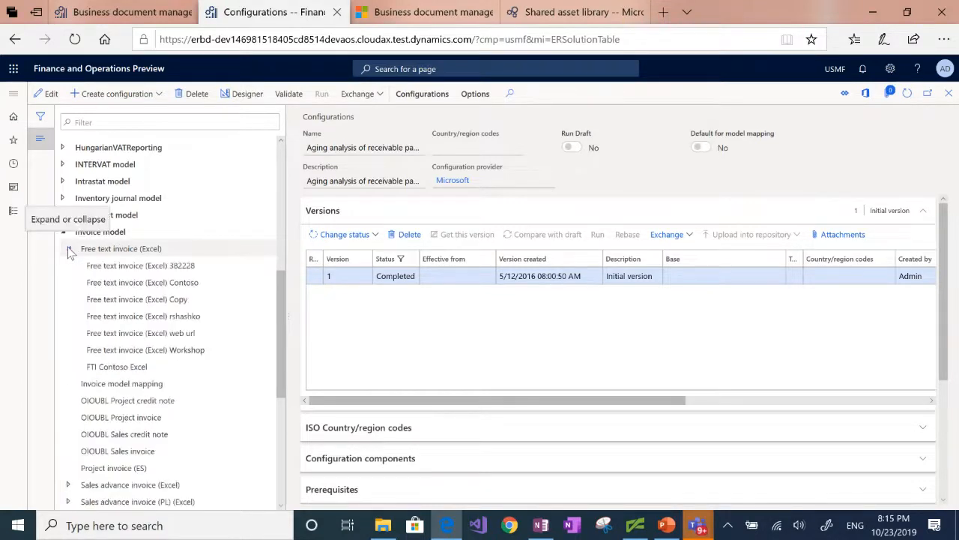
{"action": "left_click", "coordinate": [142, 249]}
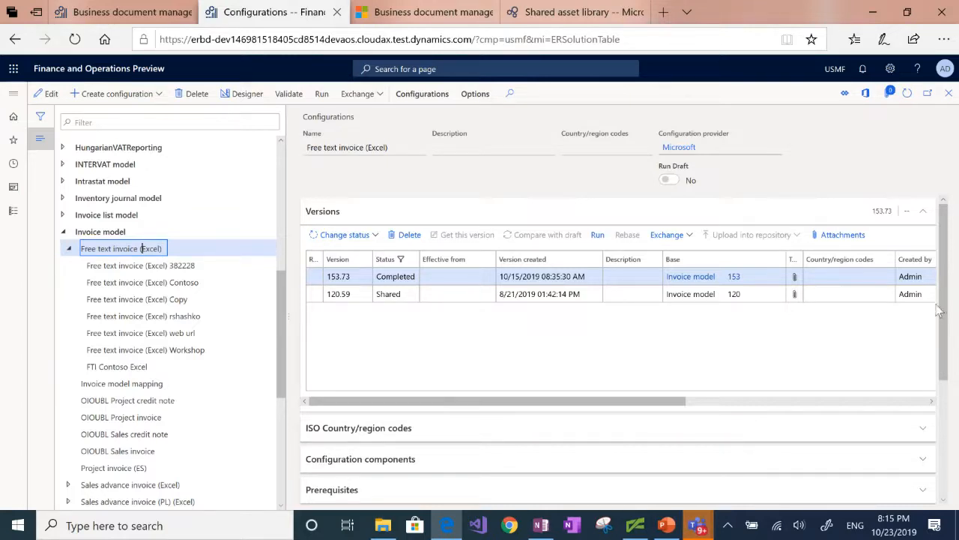
Open the Free text invoice (Excel) Contoso configuration in the Format designer
{"action": "left_click_drag", "start_coordinate": [945, 292], "coordinate": [944, 377]}
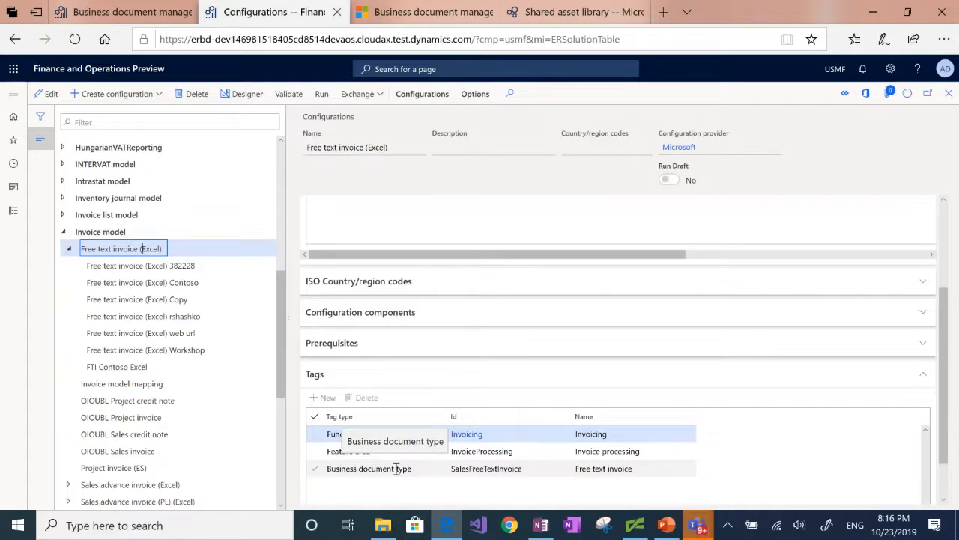
{"action": "left_click", "coordinate": [120, 284]}
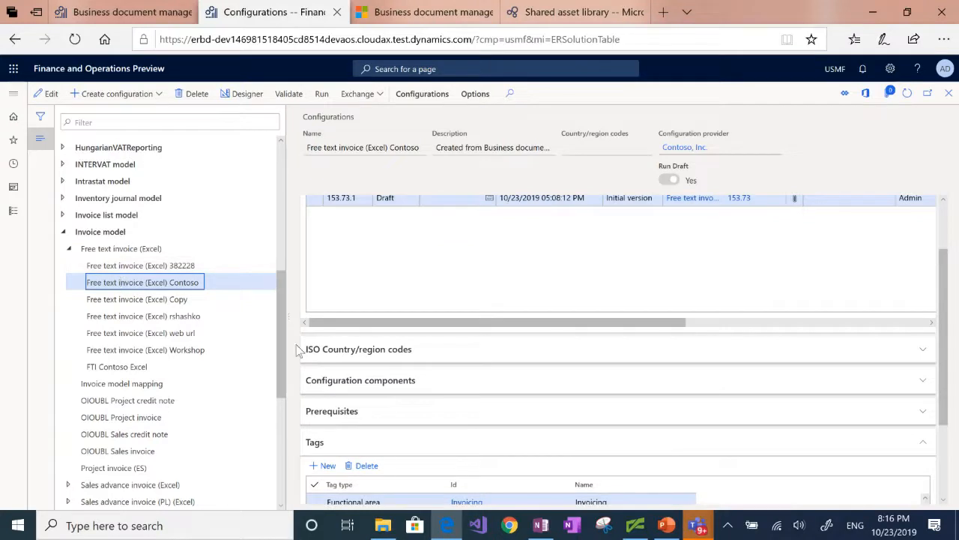
{"action": "left_click", "coordinate": [239, 103]}
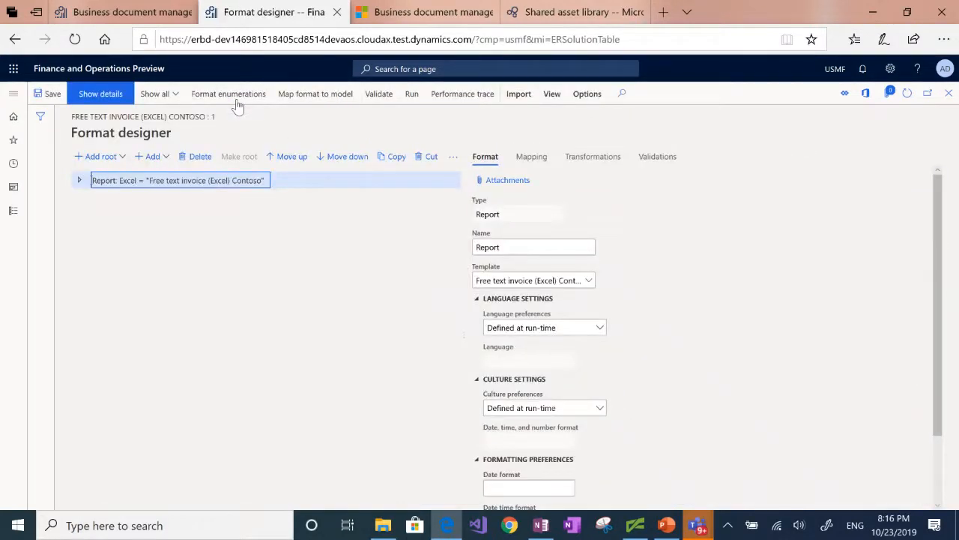
Open the format's attached FTIModTemplate.xlsx template in Excel from Attachments
{"action": "left_click", "coordinate": [509, 180]}
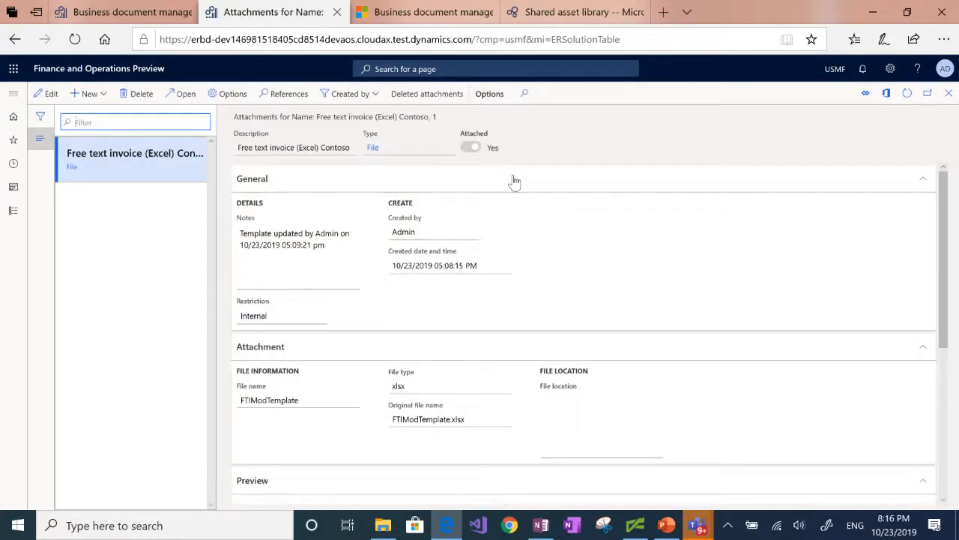
{"action": "left_click", "coordinate": [180, 98]}
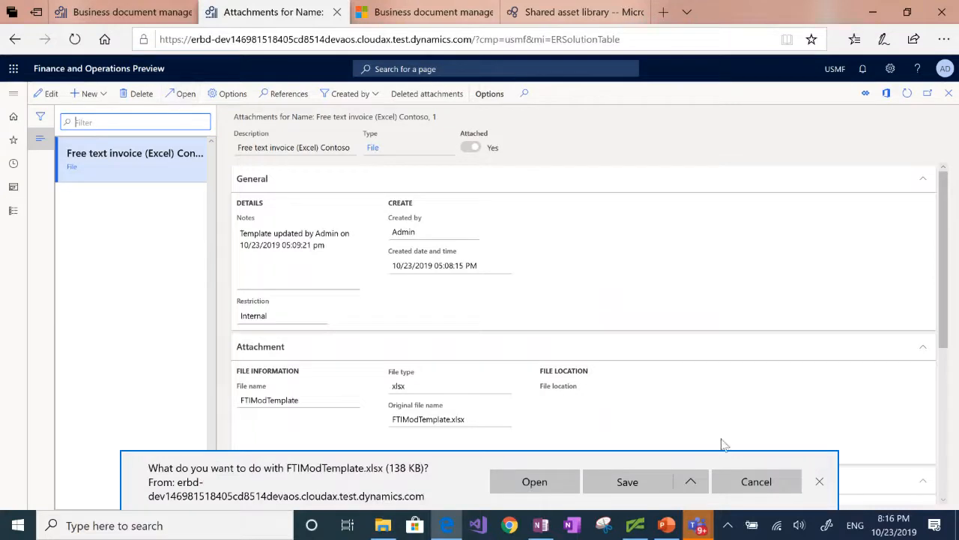
{"action": "left_click", "coordinate": [530, 486]}
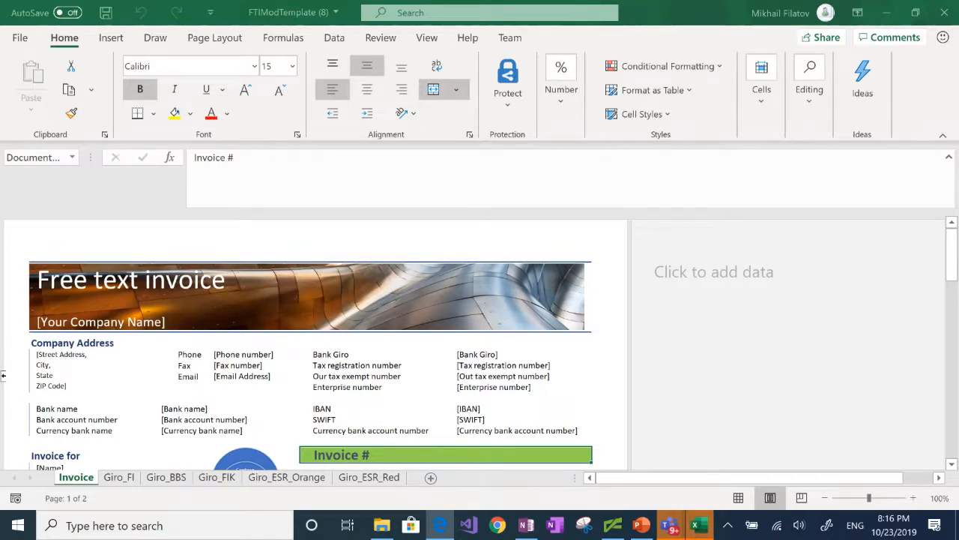
Insert a new blank row at row 9, below the ZIP Code line
{"action": "left_click", "coordinate": [51, 397]}
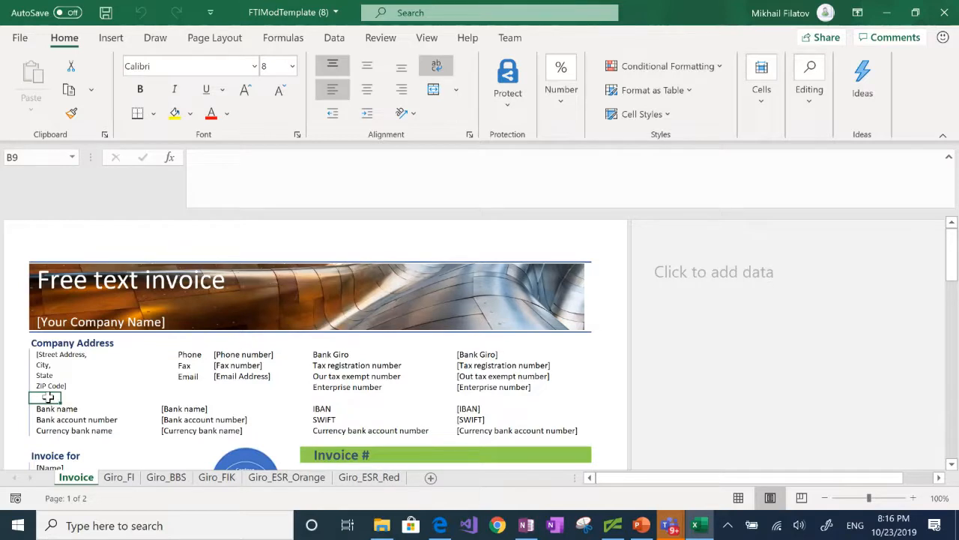
{"action": "right_click", "coordinate": [48, 397]}
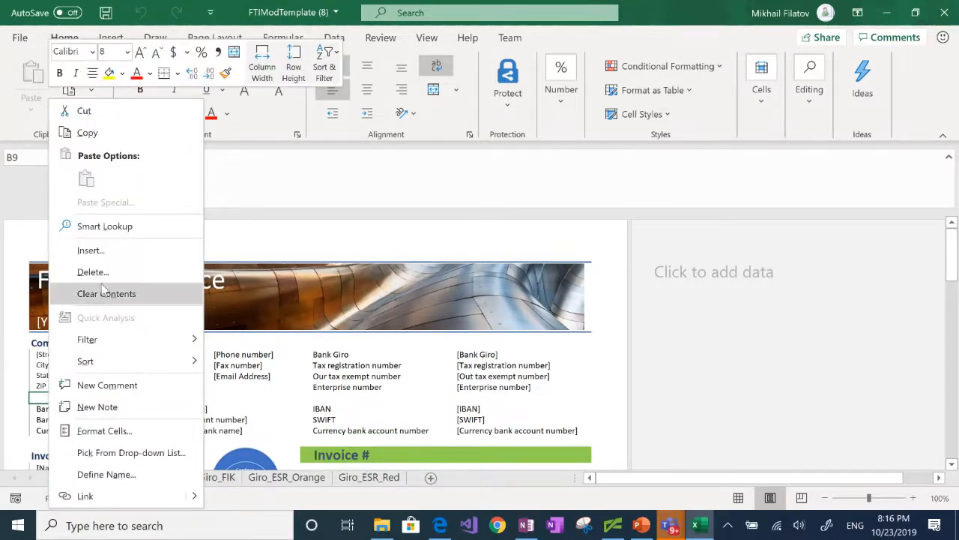
{"action": "left_click", "coordinate": [102, 256]}
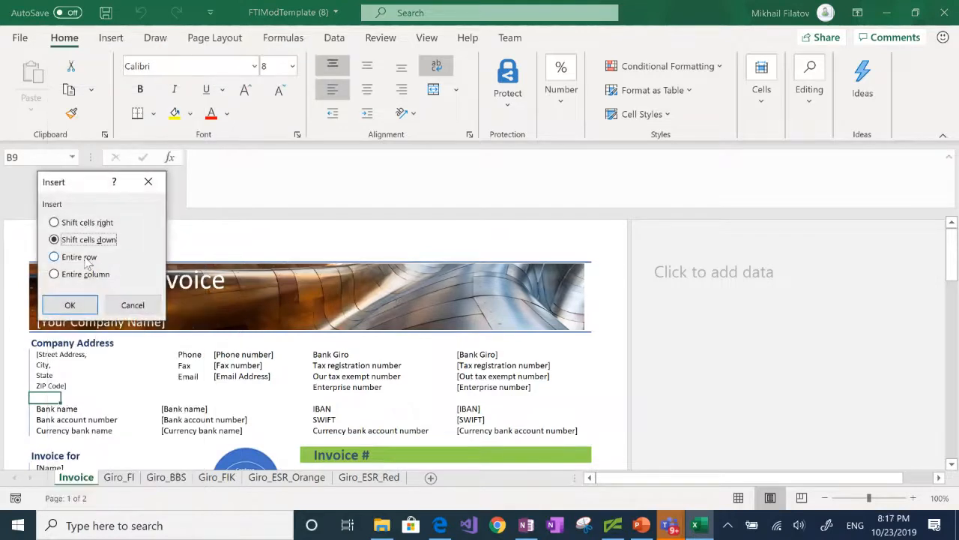
{"action": "left_click", "coordinate": [85, 257]}
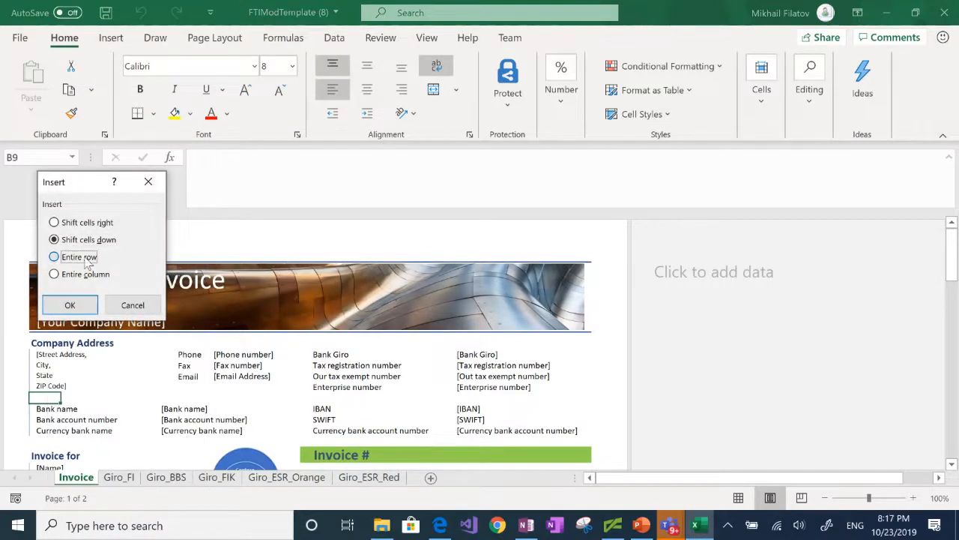
{"action": "left_click", "coordinate": [68, 306]}
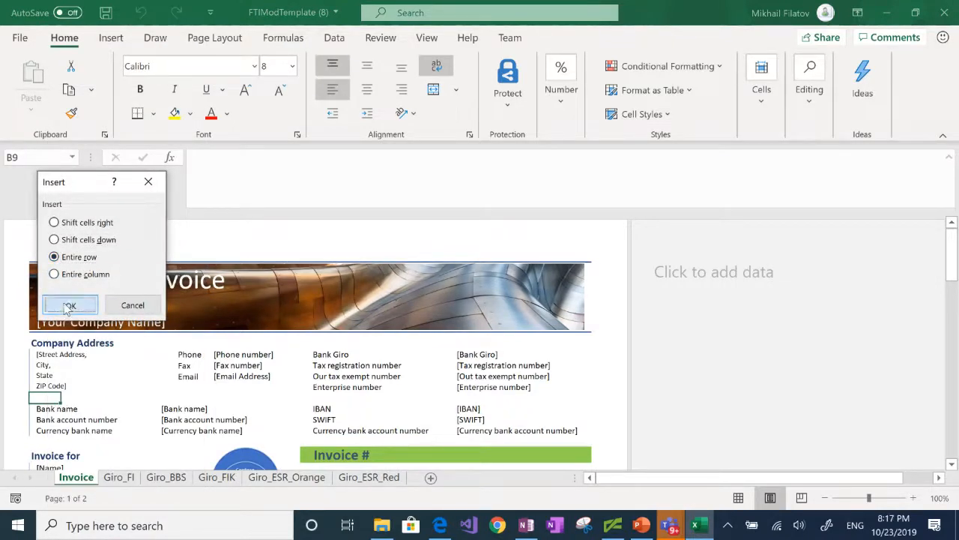
Enter the label 'Web site' in cell I9 of the new row
{"action": "left_click", "coordinate": [339, 397]}
{"action": "type", "text": "Web site"}
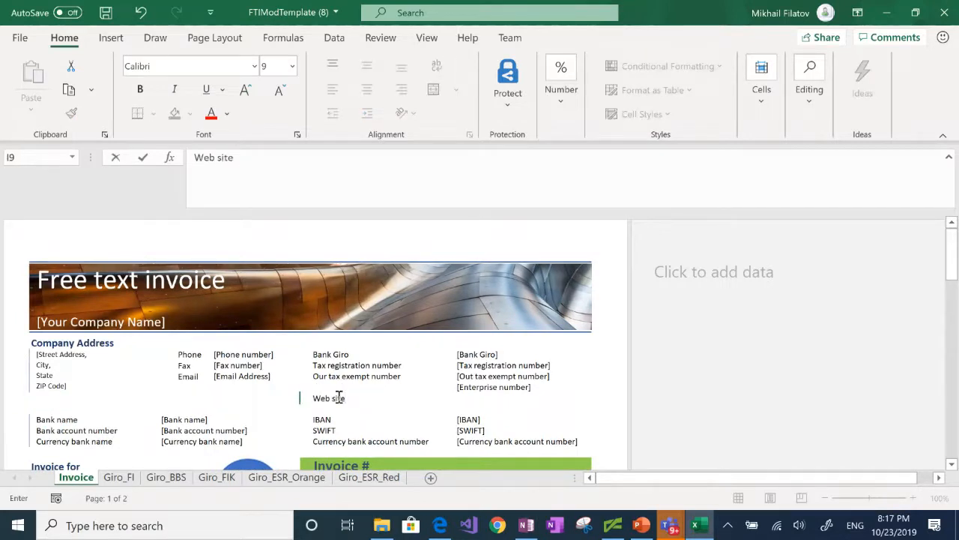
{"action": "key", "text": "Tab"}
{"action": "key", "text": "Tab"}
{"action": "key", "text": "Tab"}
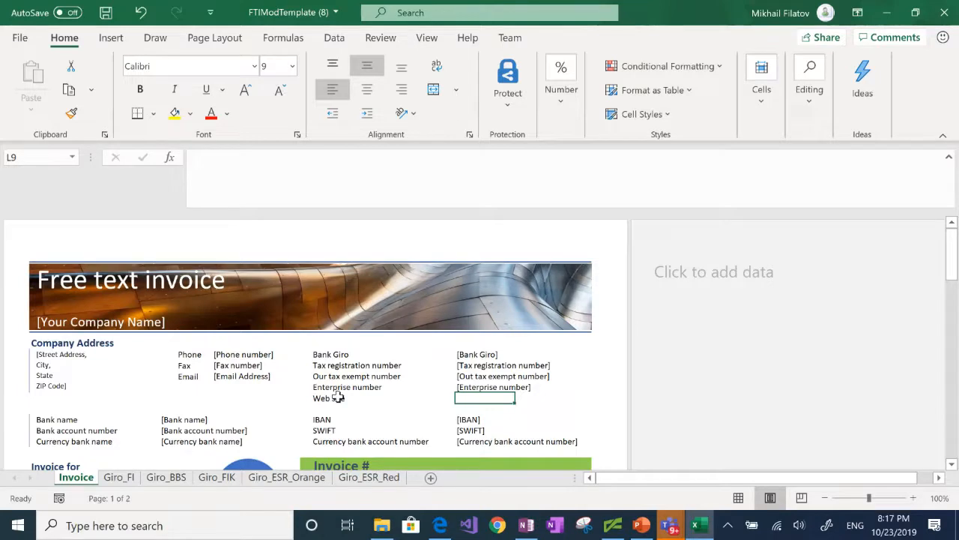
Define the name WebURL for cell L9 beside the Web site label
{"action": "right_click", "coordinate": [459, 397]}
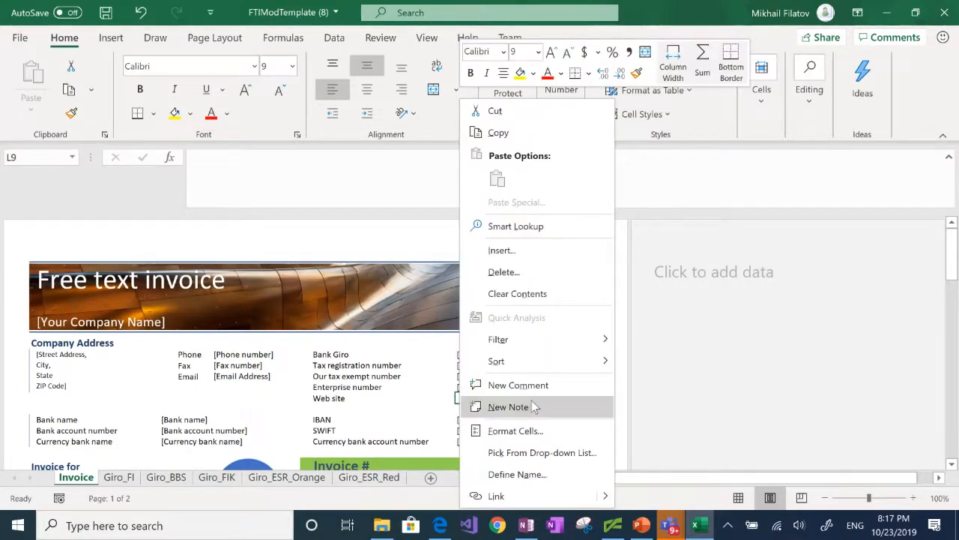
{"action": "left_click", "coordinate": [521, 474]}
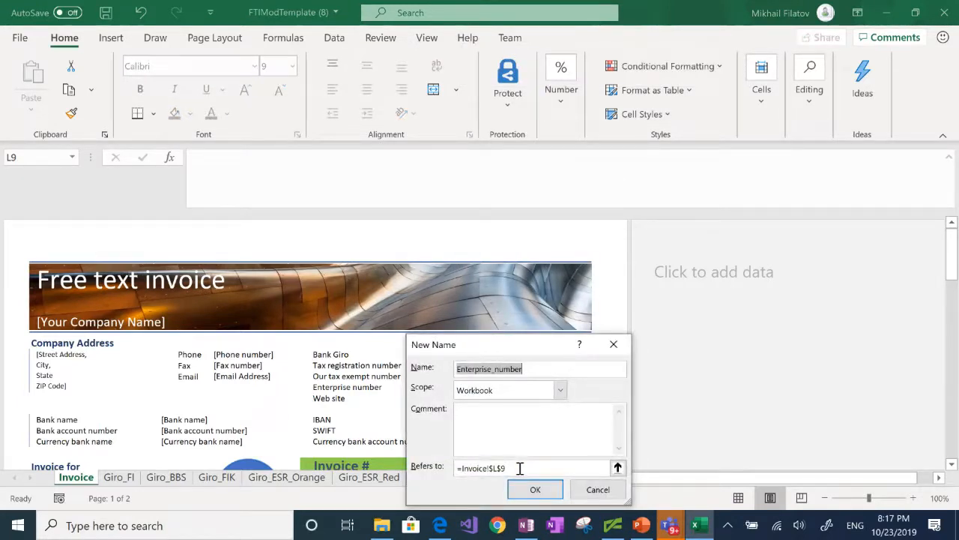
{"action": "type", "text": "We"}
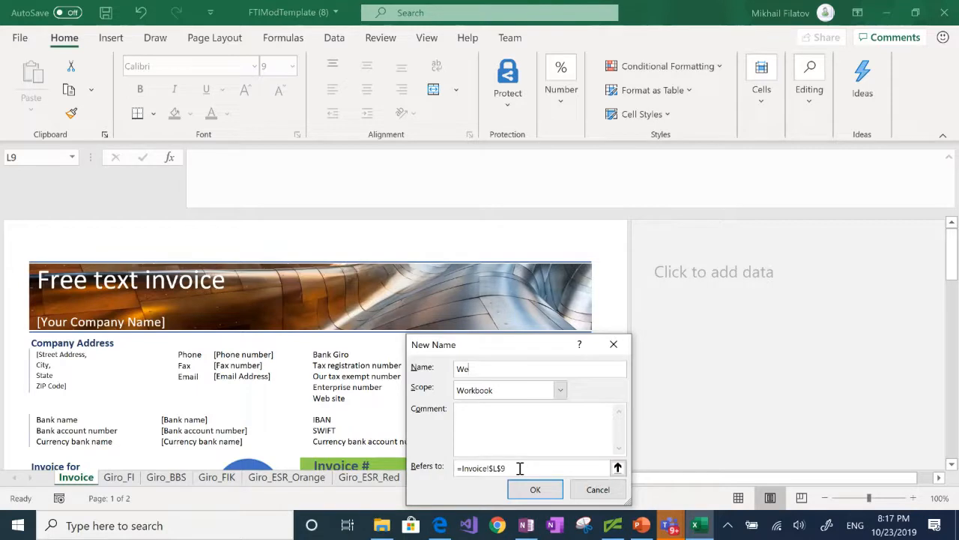
{"action": "type", "text": "bURL"}
{"action": "left_click", "coordinate": [535, 489]}
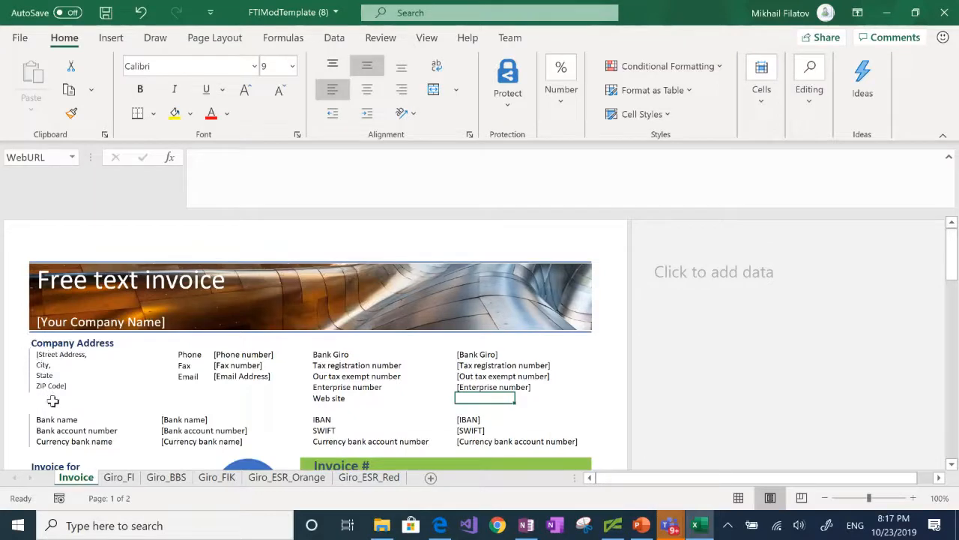
Review the workbook's defined names in Name Manager, then bring up the File backstage
{"action": "left_click", "coordinate": [285, 43]}
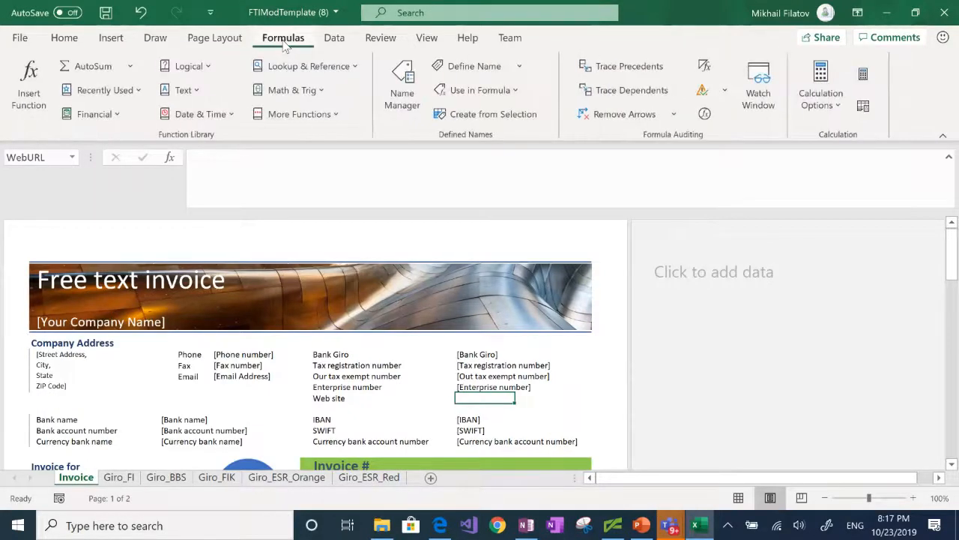
{"action": "left_click", "coordinate": [402, 89]}
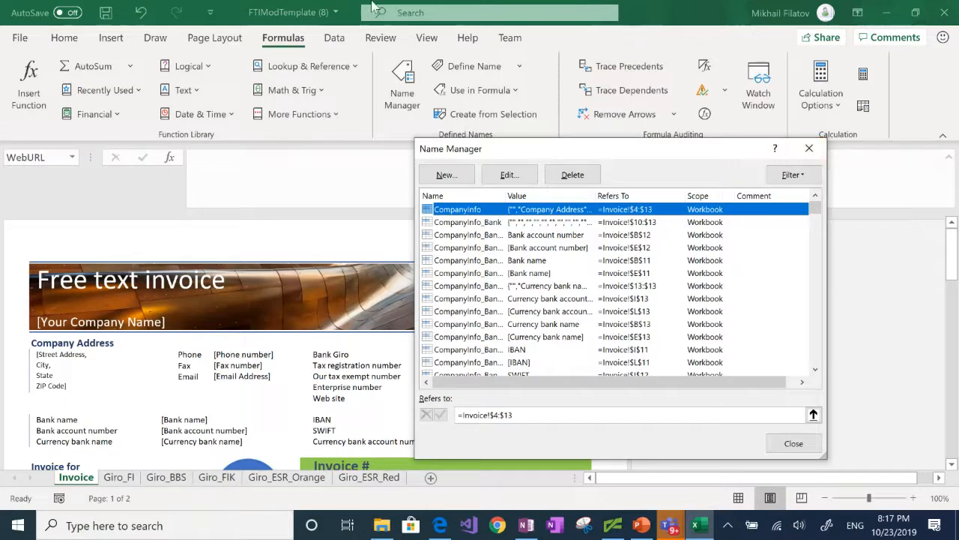
{"action": "left_click", "coordinate": [794, 443]}
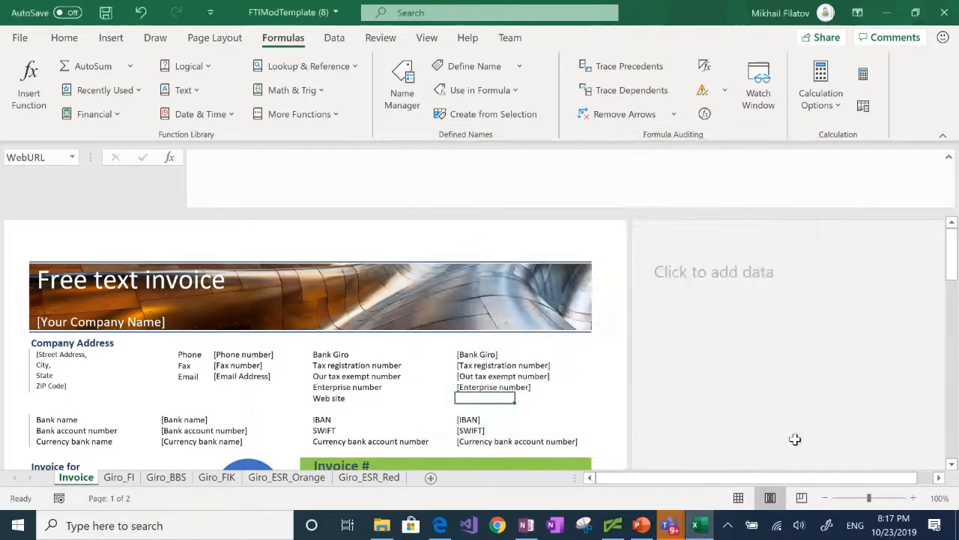
{"action": "left_click", "coordinate": [64, 38]}
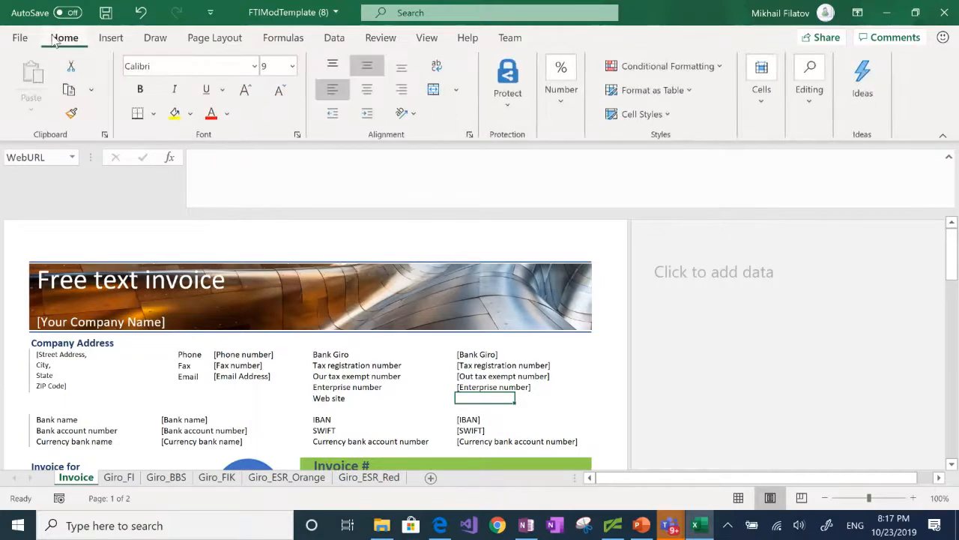
{"action": "left_click", "coordinate": [21, 38]}
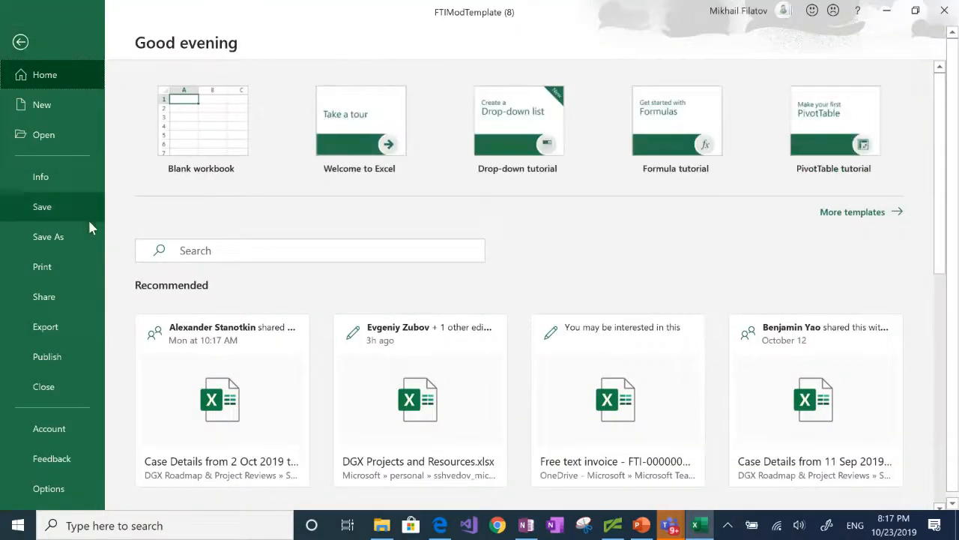
Save the workbook as FTIModTemplateCBD.xlsx in the CBD TechTalk folder, replacing the existing file
{"action": "left_click", "coordinate": [63, 237]}
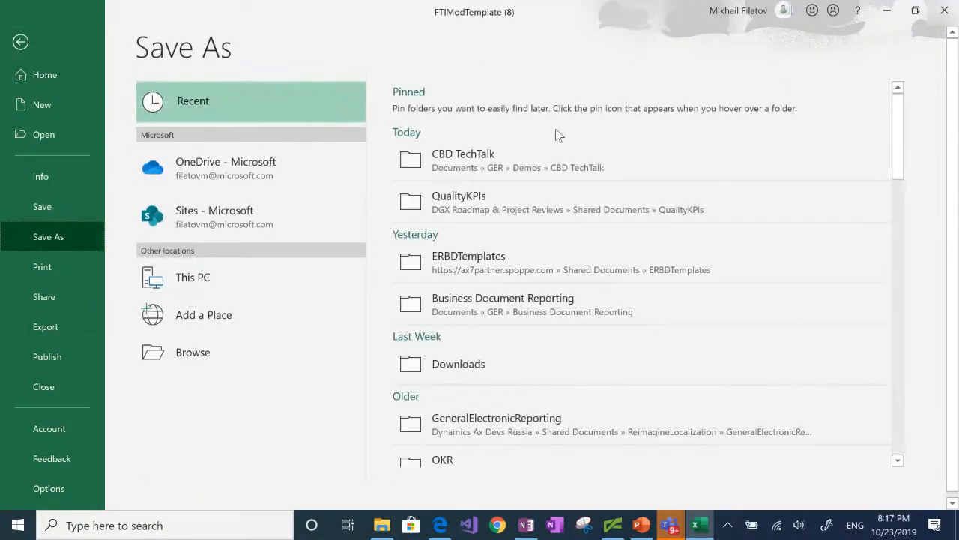
{"action": "left_click", "coordinate": [513, 157]}
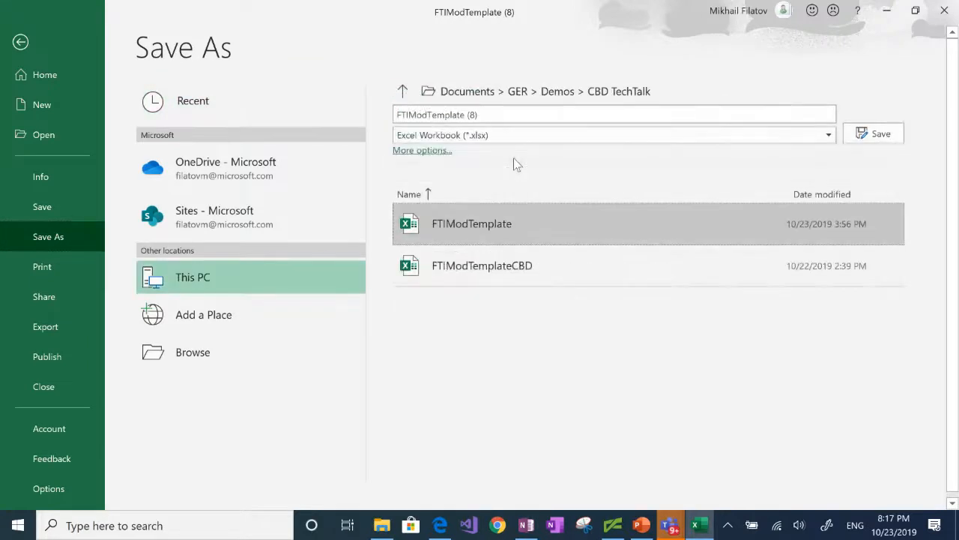
{"action": "left_click", "coordinate": [504, 118]}
{"action": "left_click", "coordinate": [504, 118]}
{"action": "key", "text": "BackSpace"}
{"action": "key", "text": "BackSpace"}
{"action": "key", "text": "BackSpace"}
{"action": "key", "text": "BackSpace"}
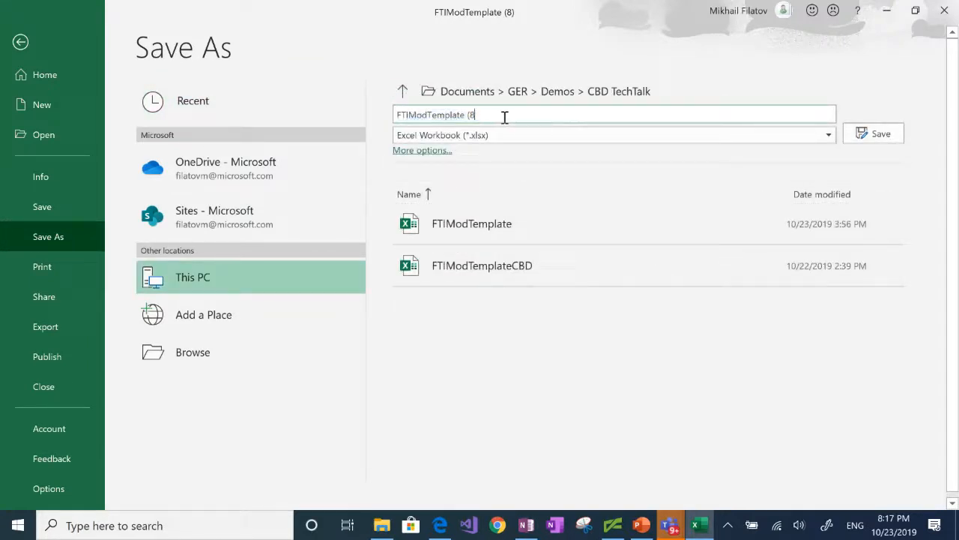
{"action": "type", "text": "CBD"}
{"action": "left_click", "coordinate": [877, 136]}
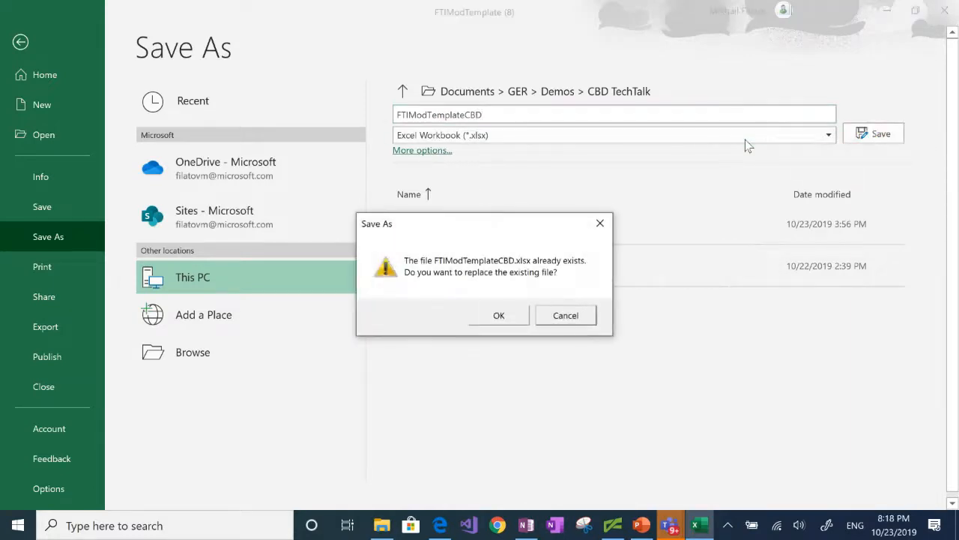
{"action": "left_click", "coordinate": [499, 315]}
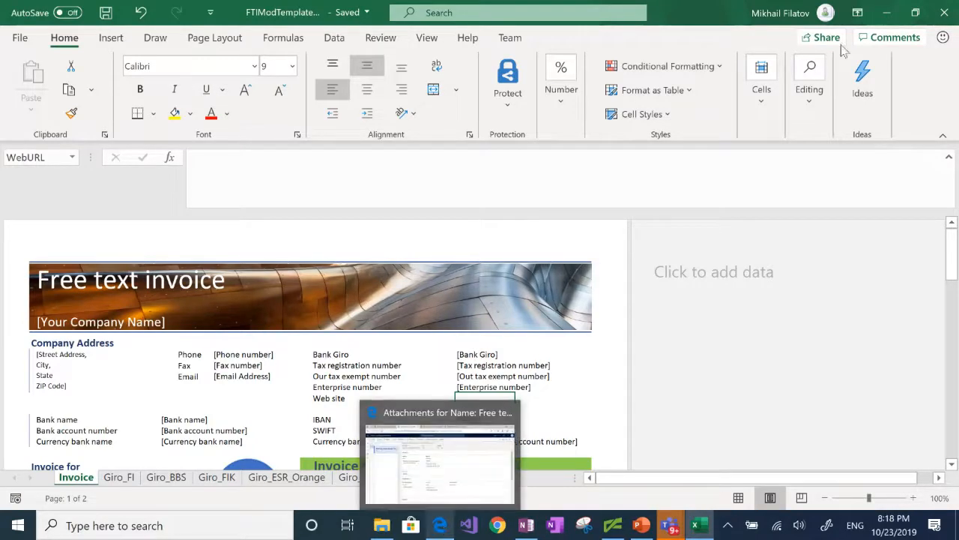
Close Excel, return to Reporting configurations and select Free text invoice (Excel) Contoso
{"action": "left_click", "coordinate": [943, 15]}
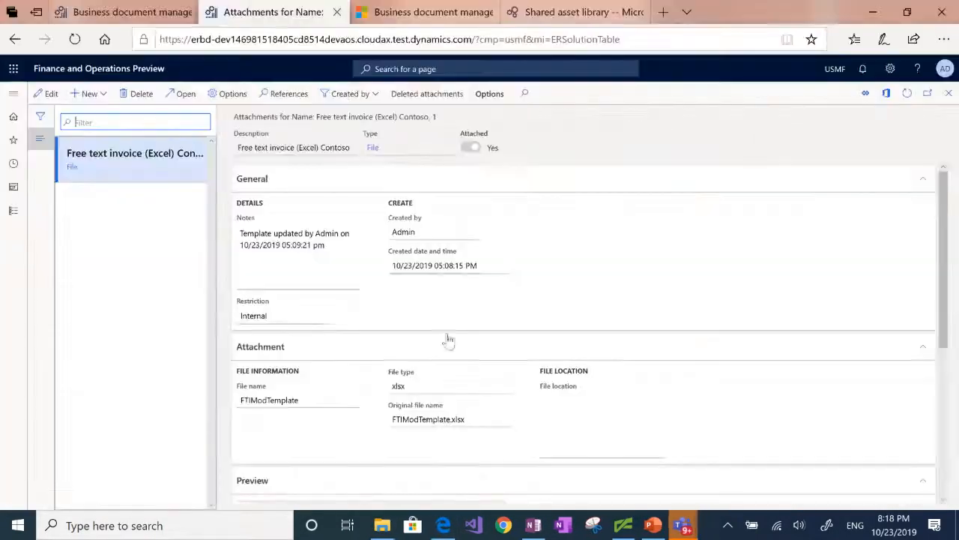
{"action": "left_click", "coordinate": [15, 41]}
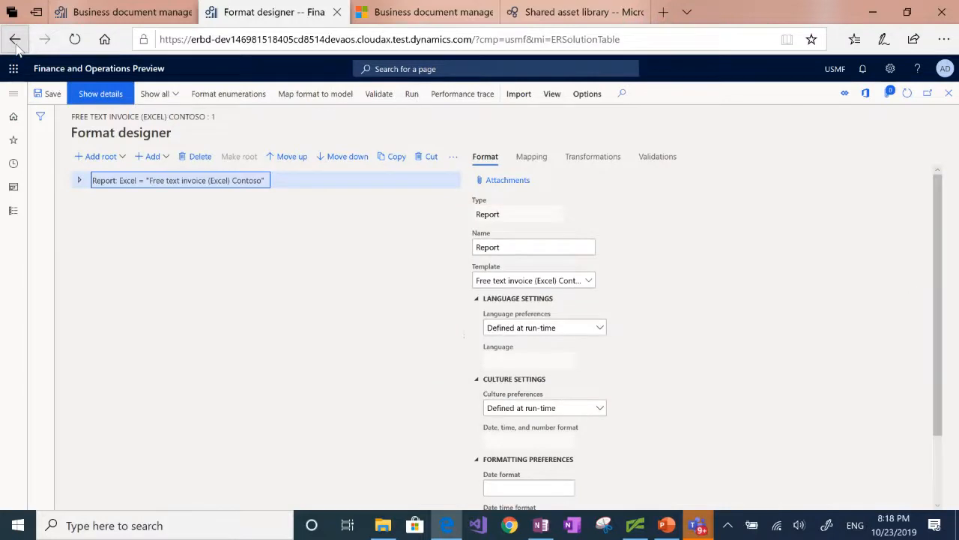
{"action": "left_click", "coordinate": [15, 41]}
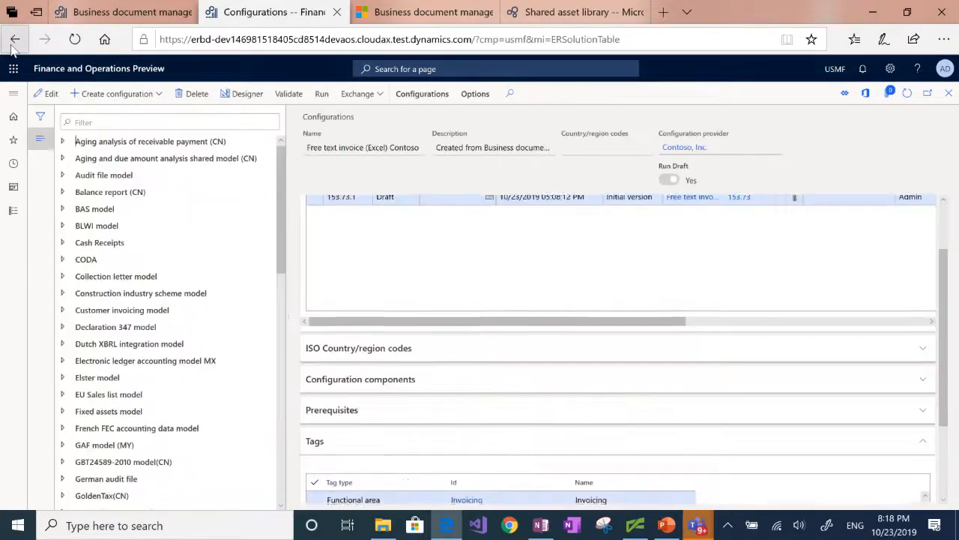
{"action": "left_click", "coordinate": [15, 42]}
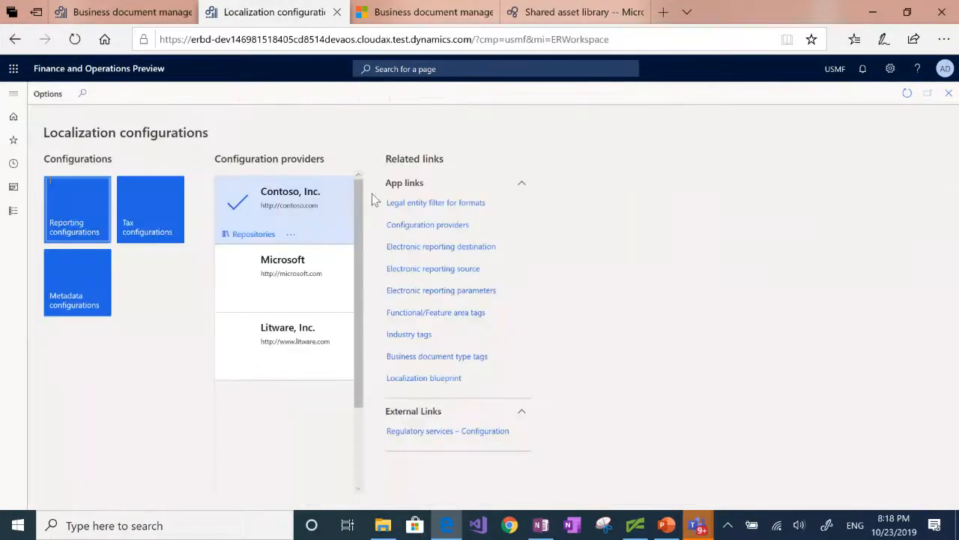
{"action": "left_click", "coordinate": [75, 223]}
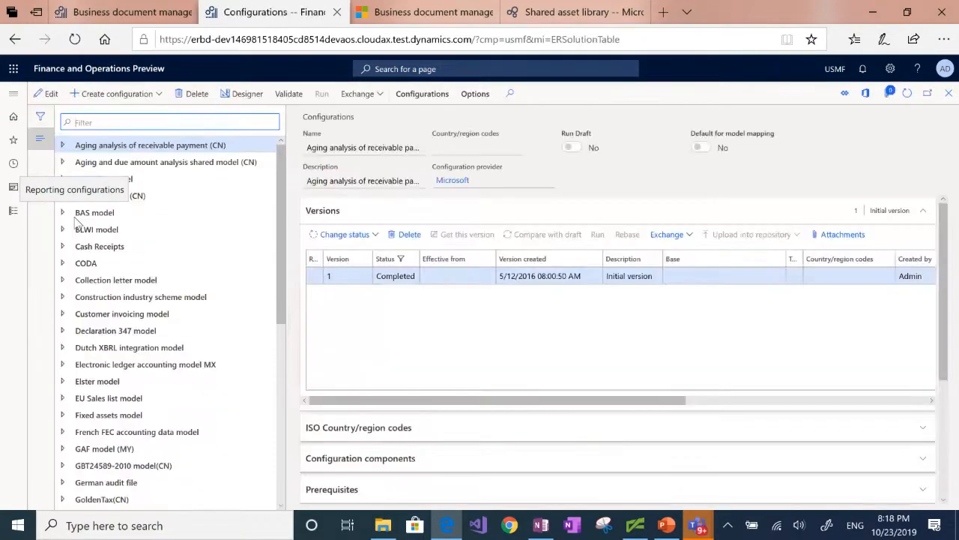
{"action": "scroll", "coordinate": [164, 315], "scroll_direction": "up", "scroll_amount": 1}
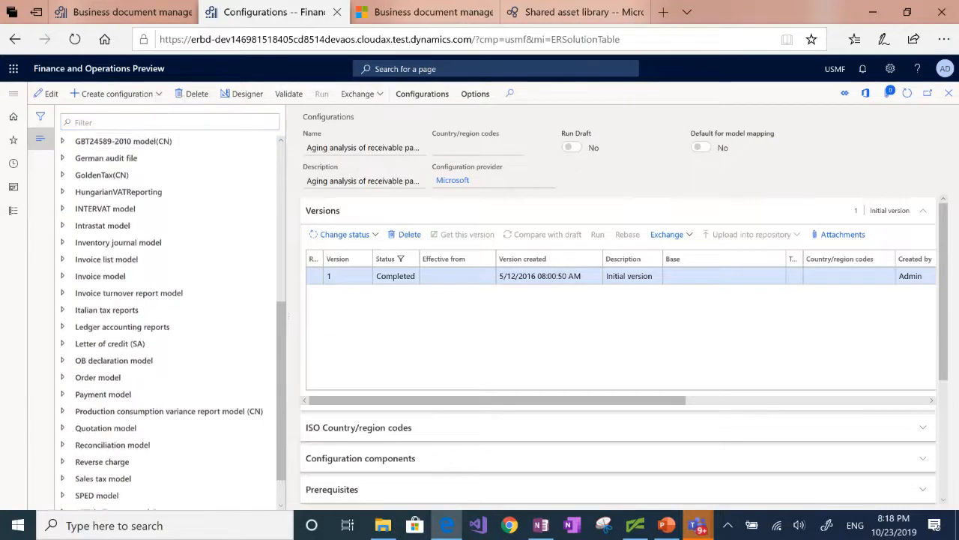
{"action": "left_click", "coordinate": [63, 277]}
{"action": "left_click", "coordinate": [68, 295]}
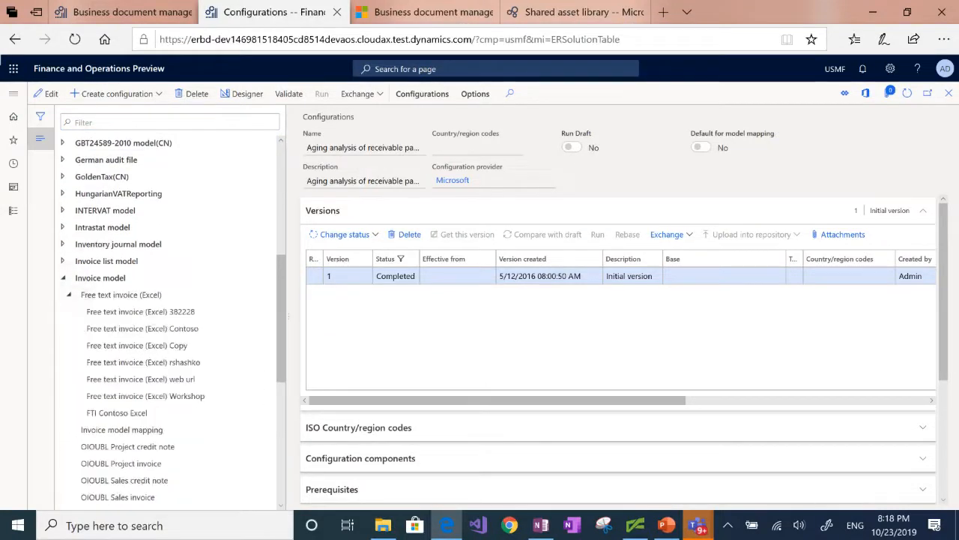
{"action": "left_click", "coordinate": [113, 328]}
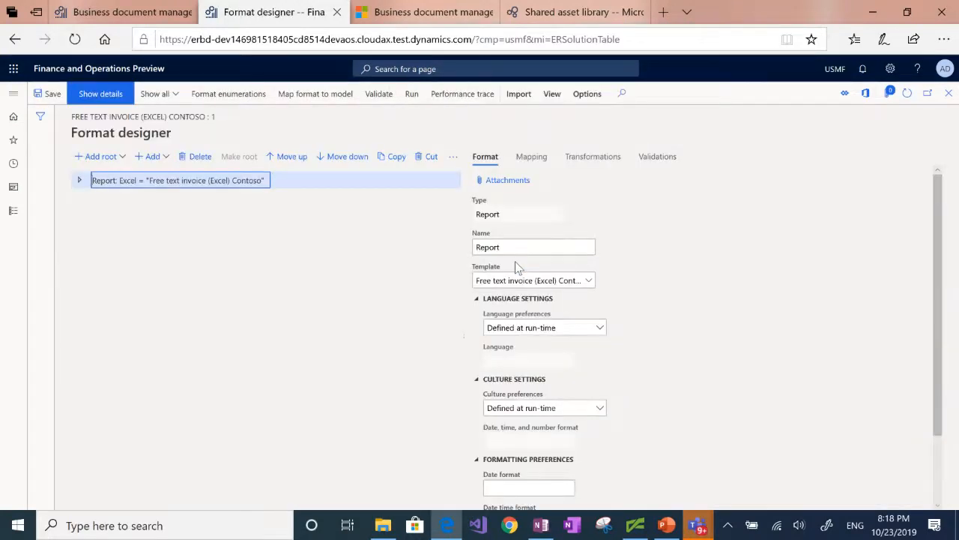
Update the Contoso format's template from Excel by uploading the FTIModTemplateCBD workbook
{"action": "left_click", "coordinate": [519, 92]}
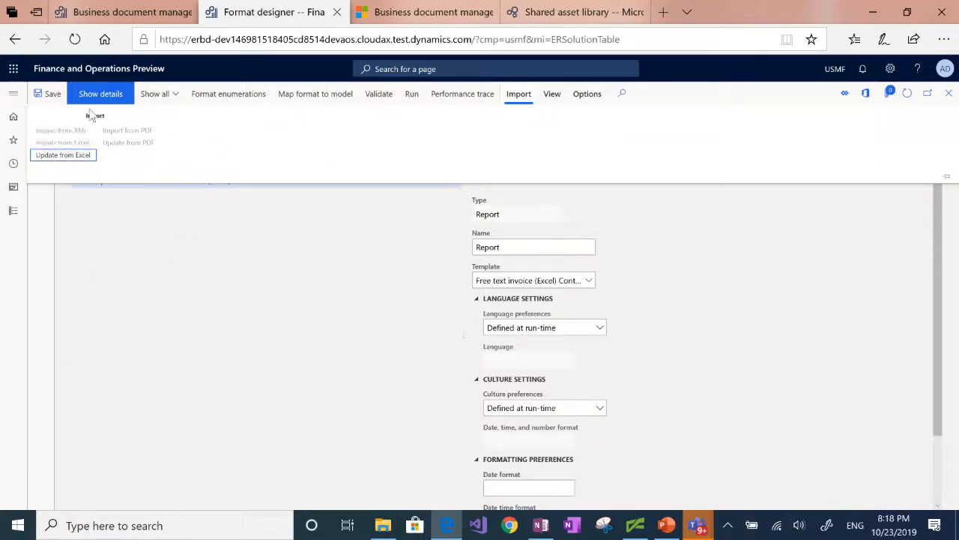
{"action": "left_click", "coordinate": [63, 154]}
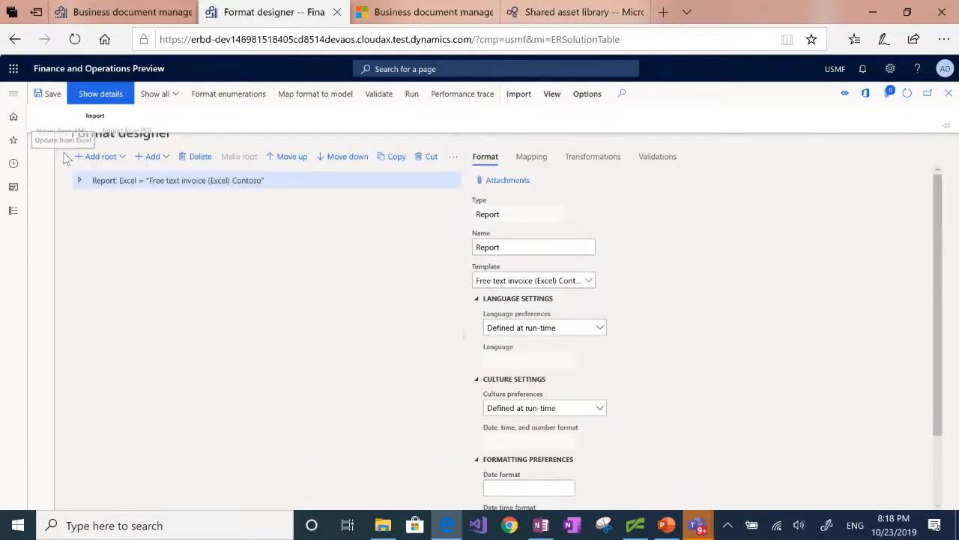
{"action": "left_click", "coordinate": [764, 150]}
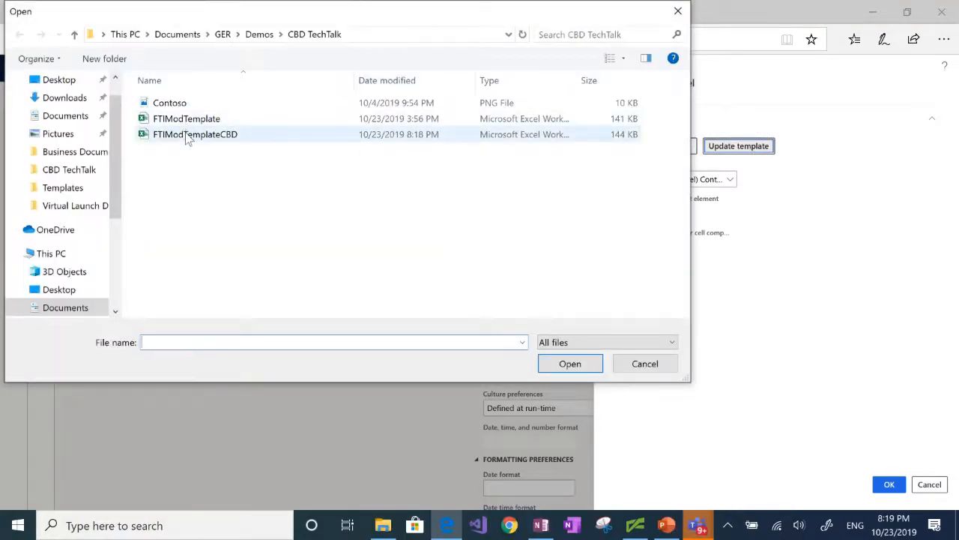
{"action": "left_click", "coordinate": [572, 366]}
{"action": "left_click", "coordinate": [572, 365]}
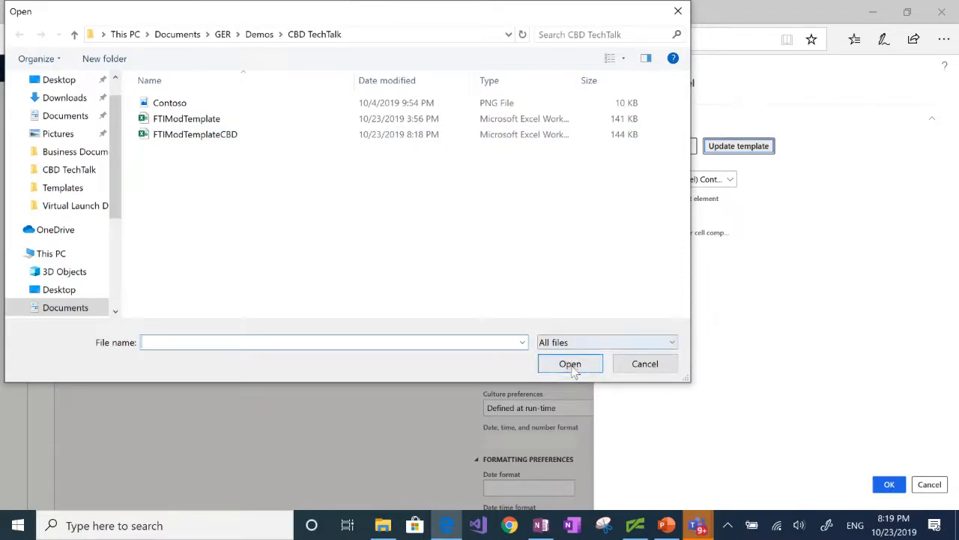
{"action": "left_click", "coordinate": [573, 368]}
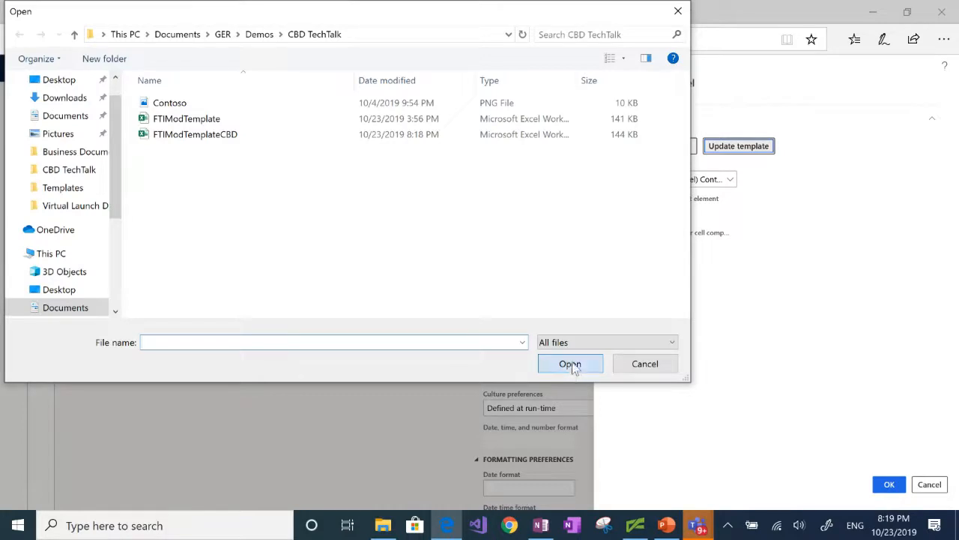
{"action": "left_click", "coordinate": [573, 368]}
{"action": "left_click", "coordinate": [202, 141]}
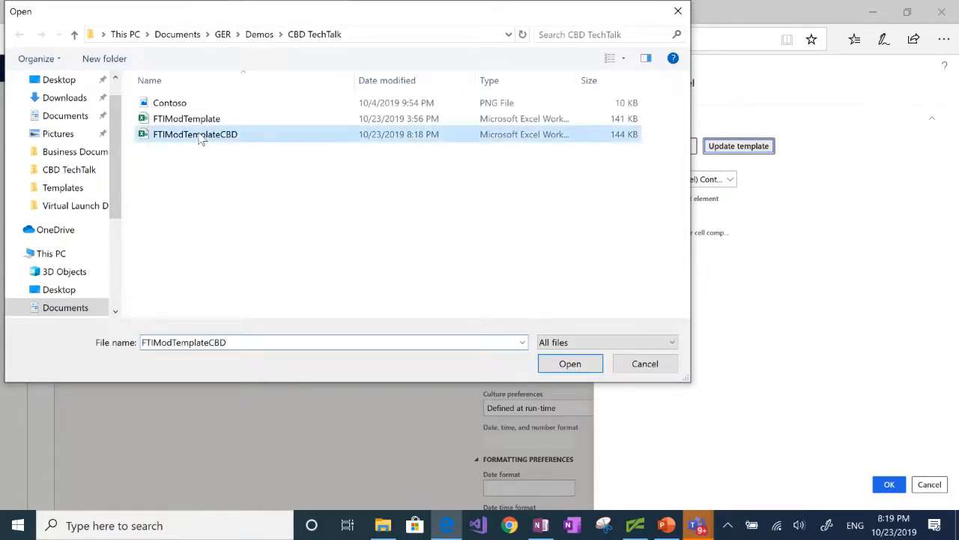
{"action": "left_click", "coordinate": [568, 367]}
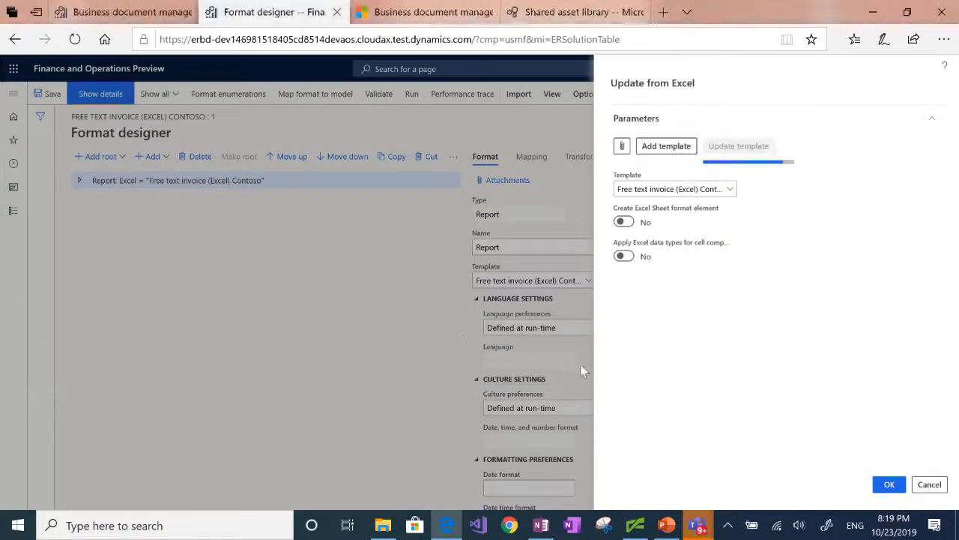
Apply the new template, select Cell<WebURL> under Invoice > Header > CompanyInfo and view its mapping
{"action": "left_click", "coordinate": [890, 485]}
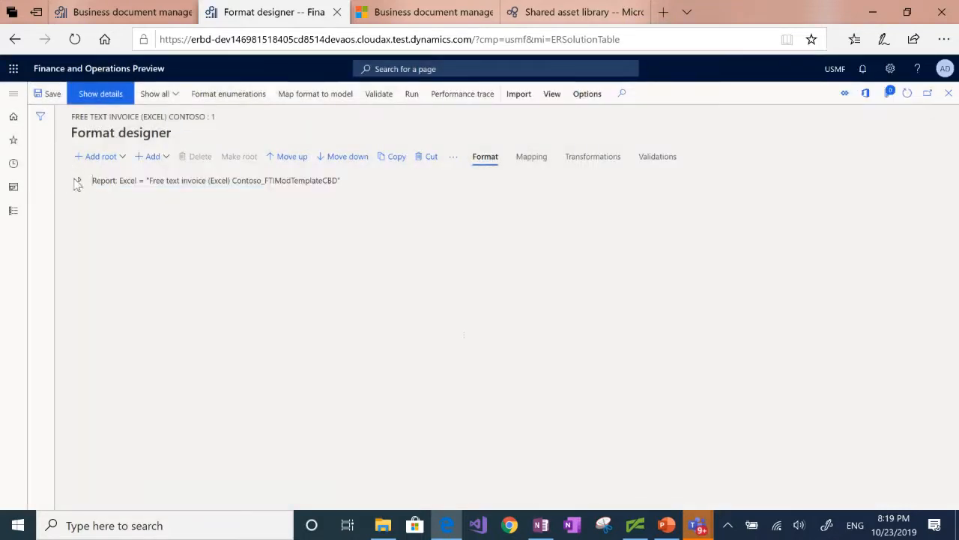
{"action": "left_click", "coordinate": [80, 181]}
{"action": "left_click", "coordinate": [84, 198]}
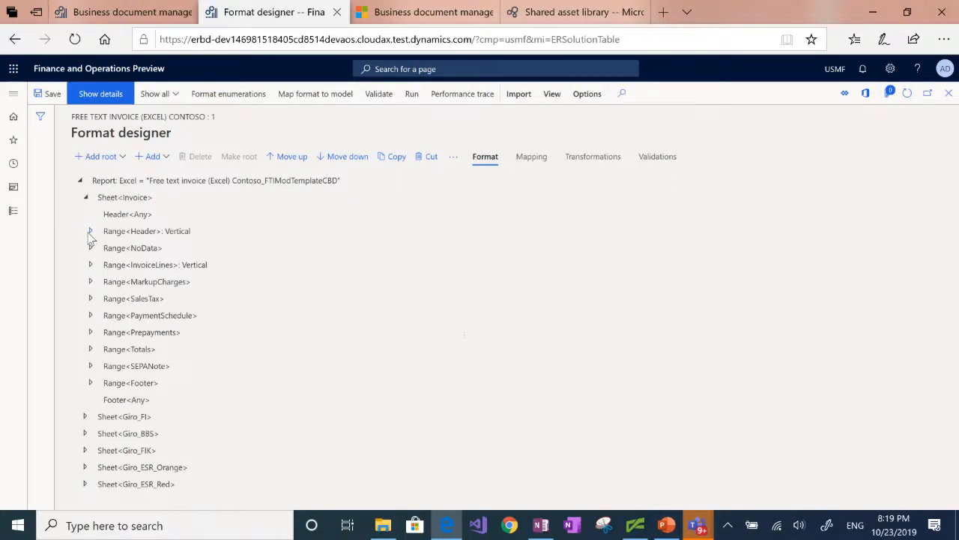
{"action": "left_click", "coordinate": [90, 232]}
{"action": "left_click", "coordinate": [96, 299]}
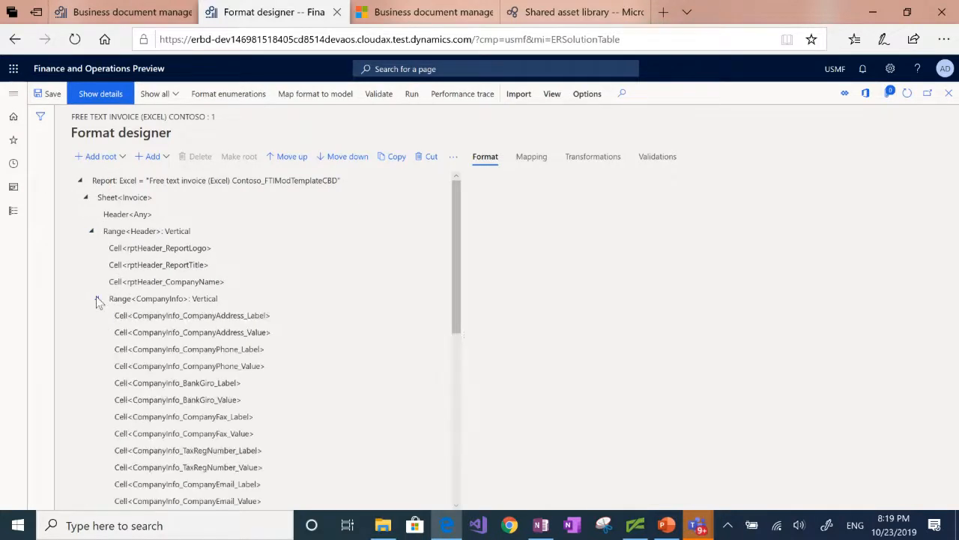
{"action": "left_click_drag", "start_coordinate": [455, 201], "coordinate": [456, 272]}
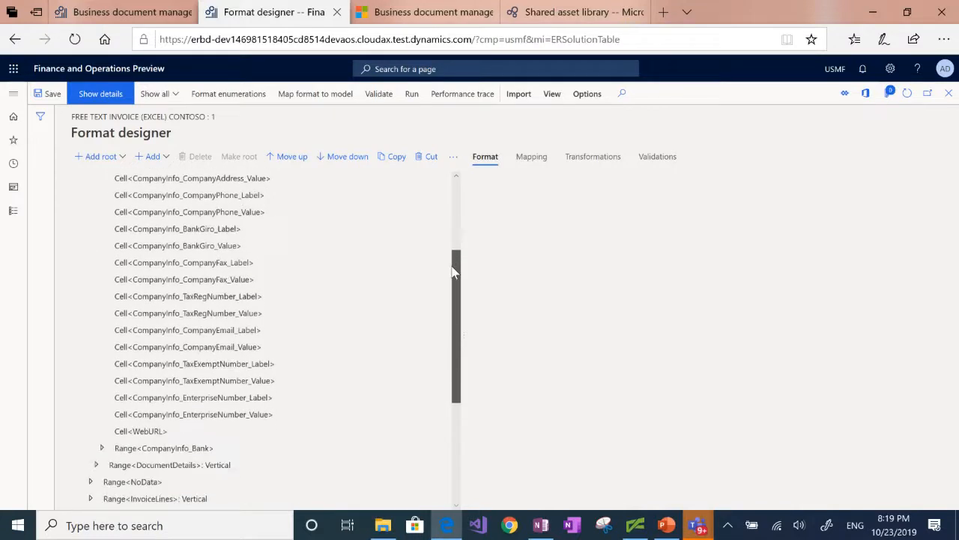
{"action": "left_click", "coordinate": [156, 428]}
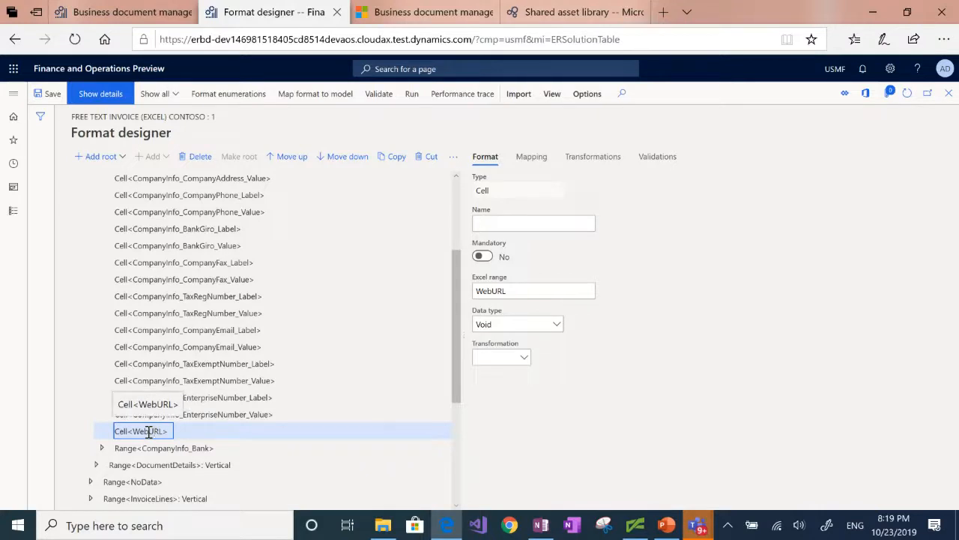
{"action": "left_click", "coordinate": [531, 160]}
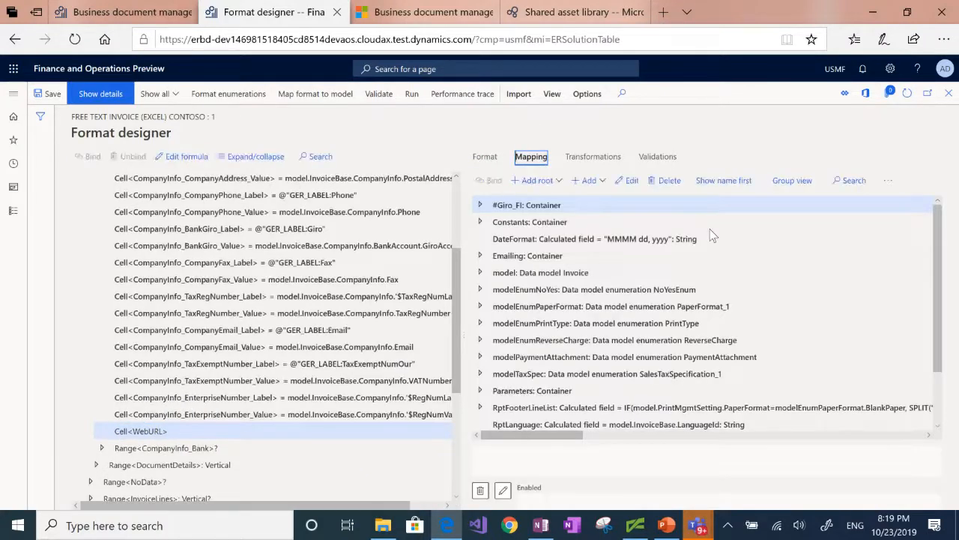
Bind Cell<WebURL> to model.InvoiceBase.CompanyInfo.WebsiteURI and leave the format designer
{"action": "left_click", "coordinate": [480, 274]}
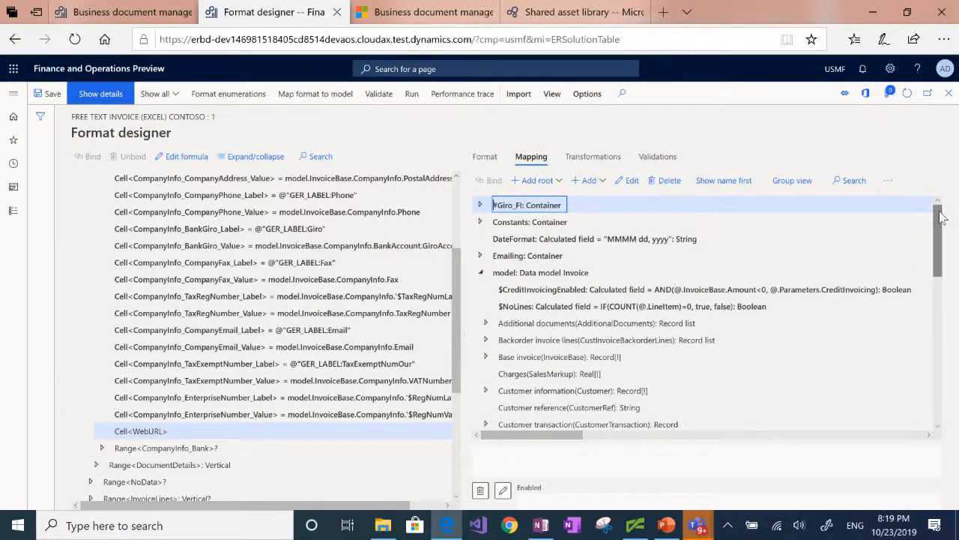
{"action": "left_click", "coordinate": [486, 358]}
{"action": "scroll", "coordinate": [489, 360], "scroll_direction": "down", "scroll_amount": 10}
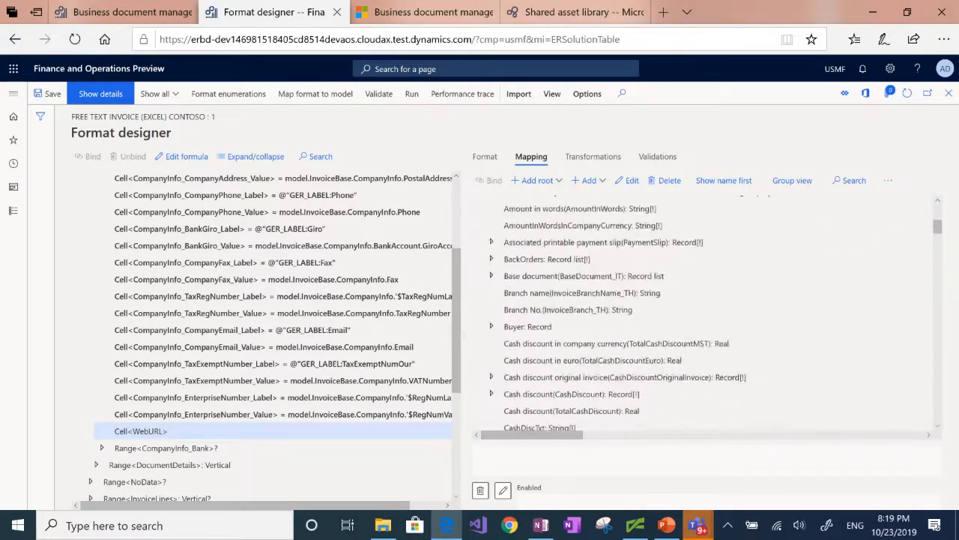
{"action": "scroll", "coordinate": [705, 311], "scroll_direction": "down", "scroll_amount": 3}
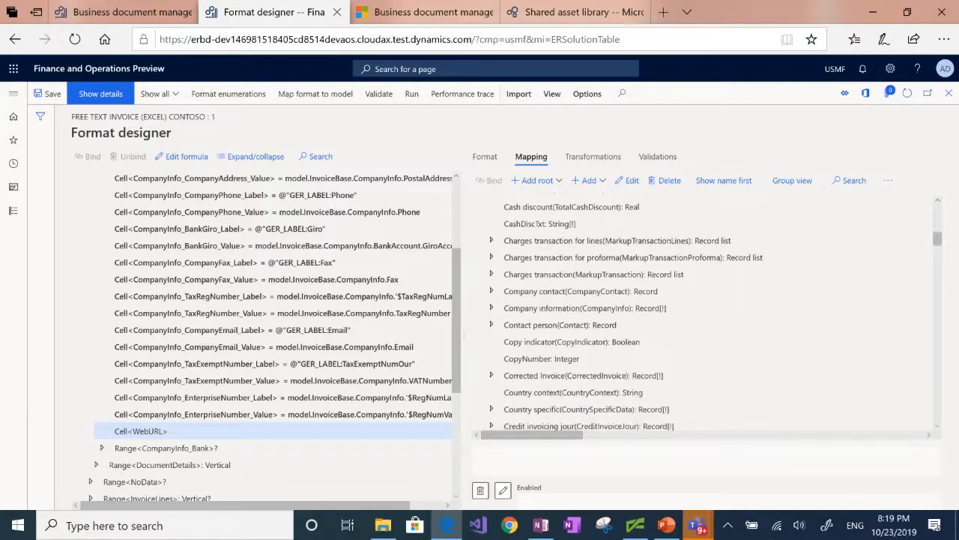
{"action": "left_click", "coordinate": [491, 307]}
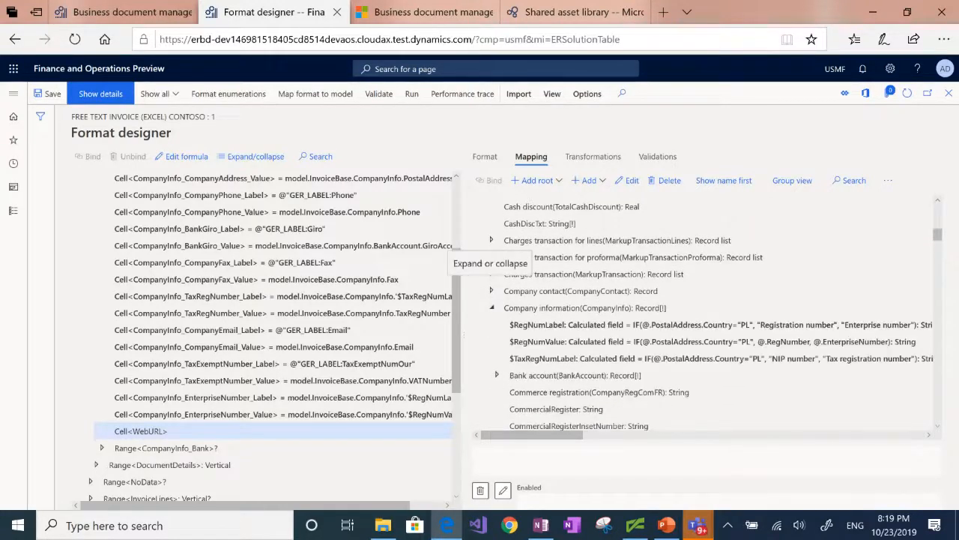
{"action": "scroll", "coordinate": [491, 307], "scroll_direction": "down", "scroll_amount": 5}
{"action": "scroll", "coordinate": [674, 311], "scroll_direction": "down", "scroll_amount": 6}
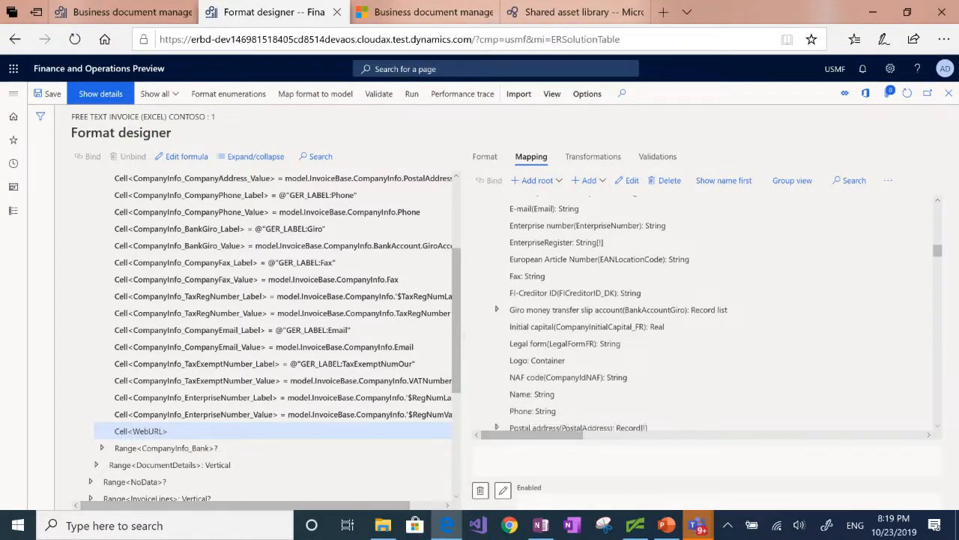
{"action": "scroll", "coordinate": [688, 312], "scroll_direction": "down", "scroll_amount": 5}
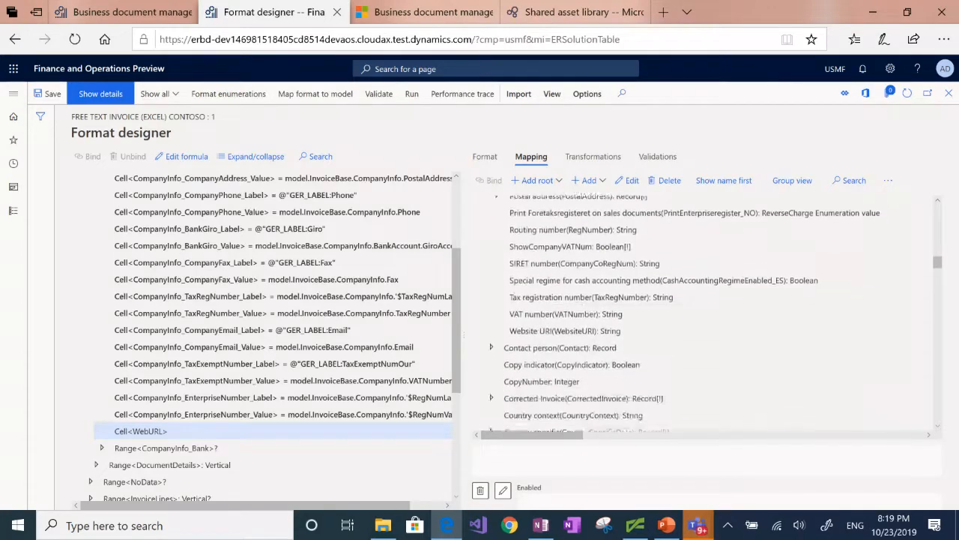
{"action": "left_click", "coordinate": [565, 318]}
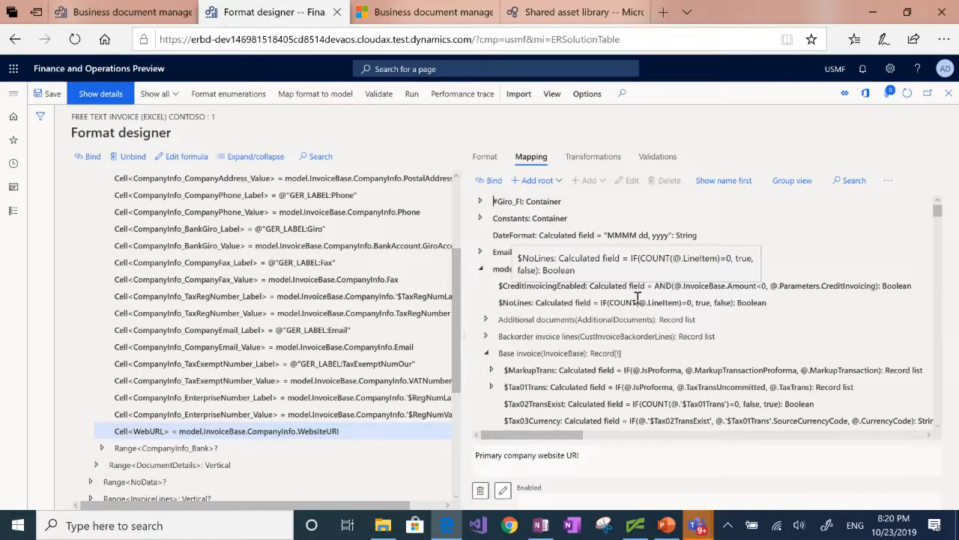
{"action": "left_click", "coordinate": [15, 41]}
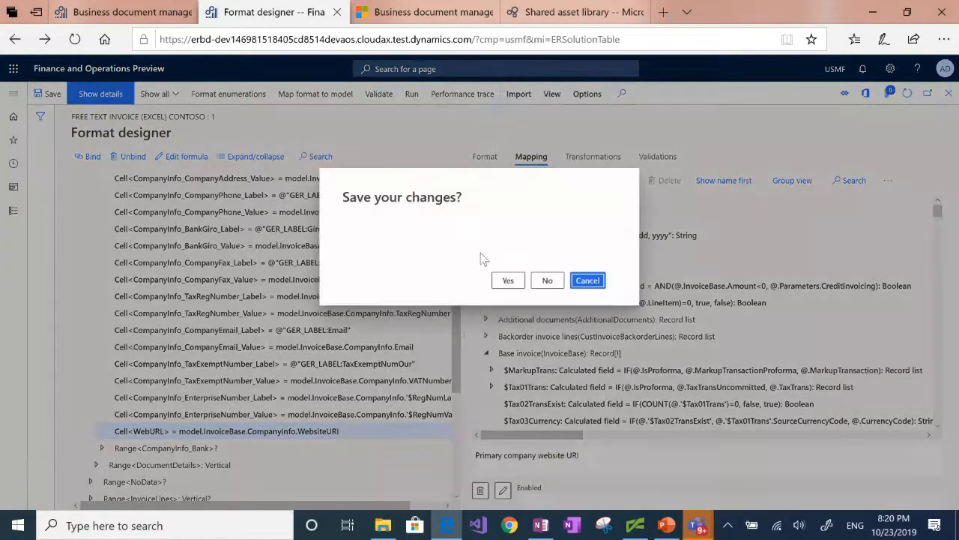
Save the format despite 7 validation warnings and return to Configurations, showing draft version 153.73.1
{"action": "left_click", "coordinate": [507, 281]}
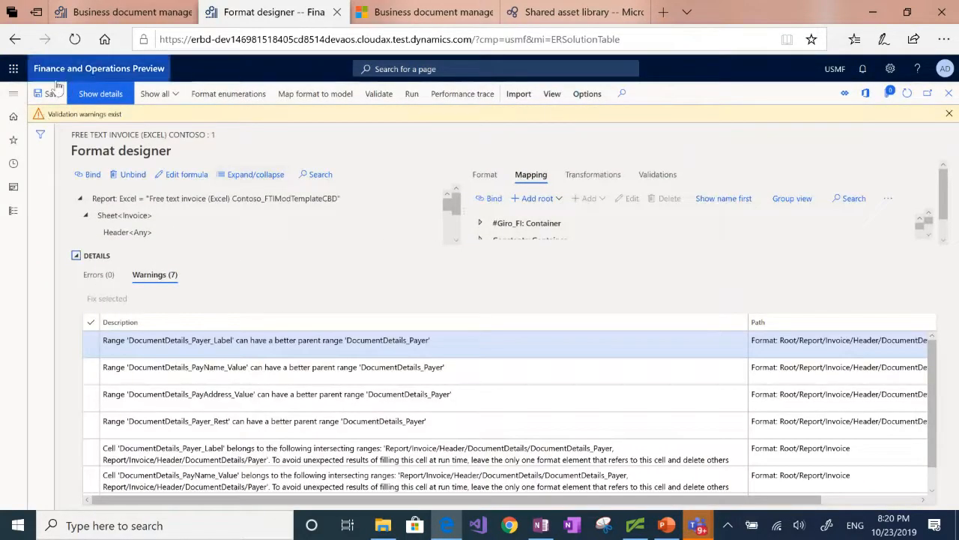
{"action": "left_click", "coordinate": [14, 43]}
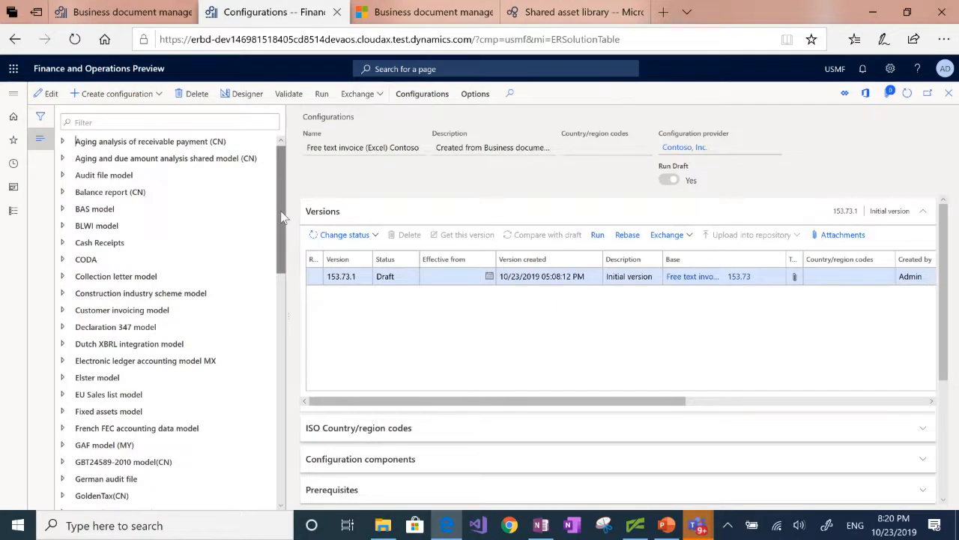
Check draft version 153.73.1's status and effective-from date, then show the Favorites pane
{"action": "left_click_drag", "start_coordinate": [280, 211], "coordinate": [282, 335]}
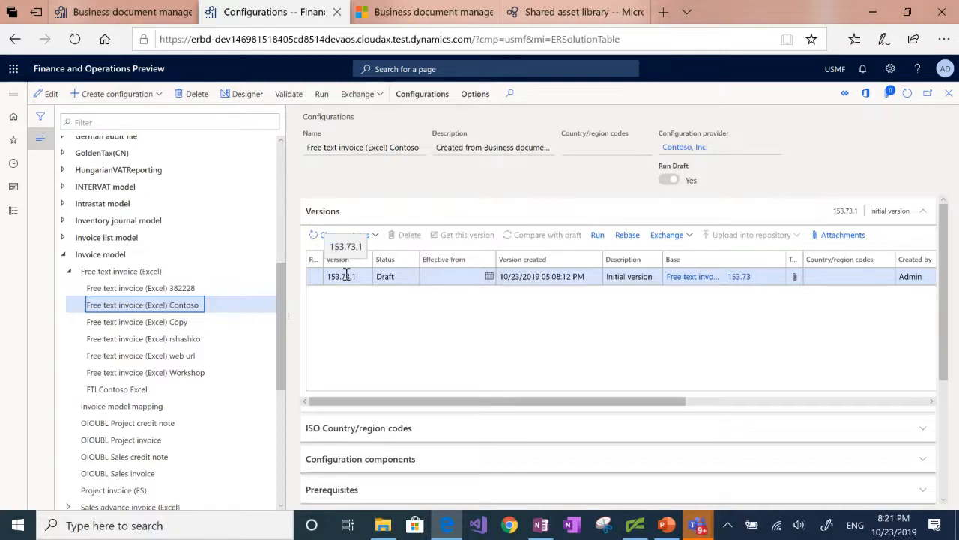
{"action": "left_click", "coordinate": [387, 276]}
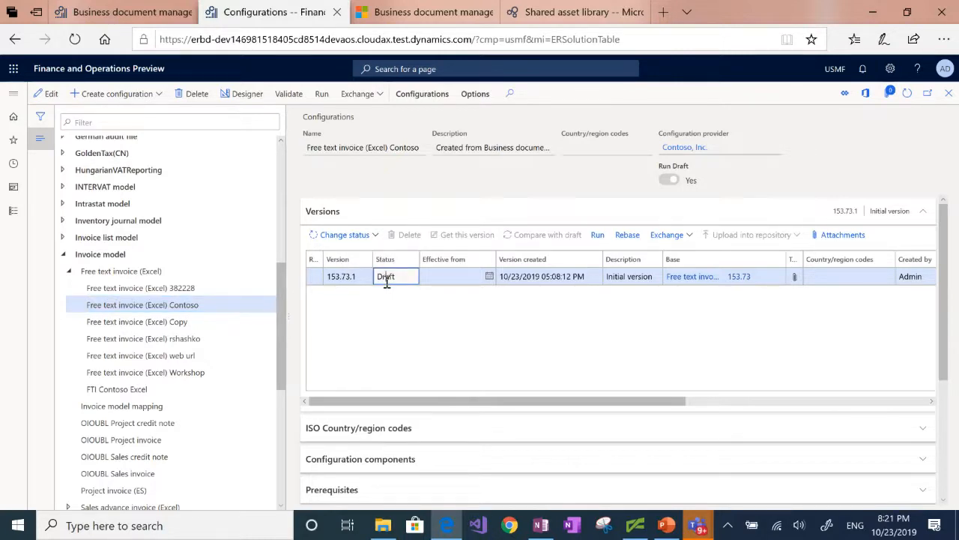
{"action": "left_click", "coordinate": [464, 276]}
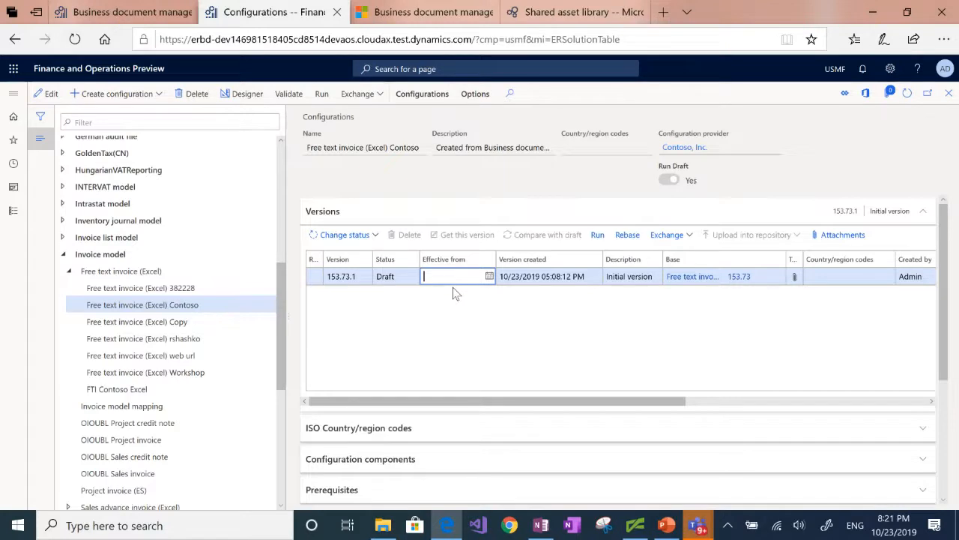
{"action": "left_click", "coordinate": [14, 93]}
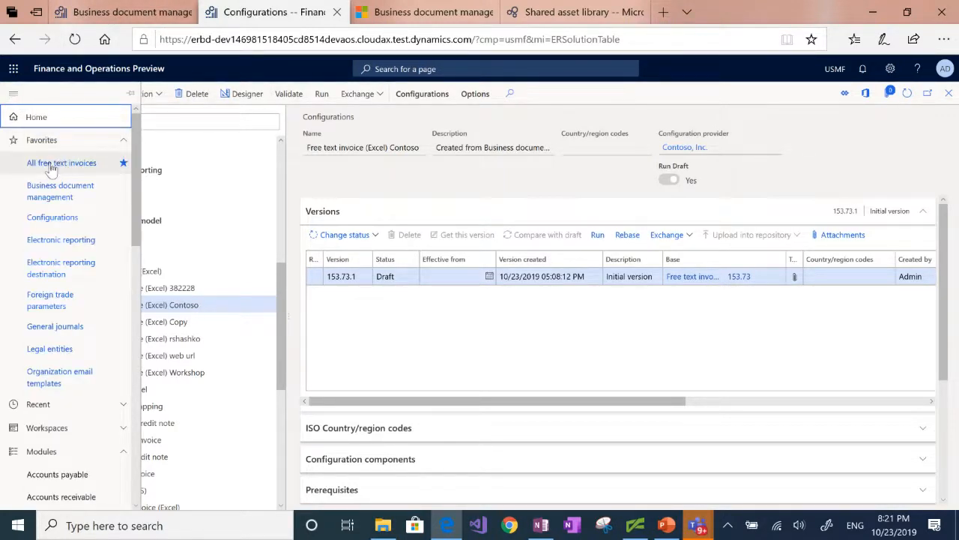
Print posted free text invoice FTI-00000002 from All free text invoices to an Excel file
{"action": "key", "text": "alt+Left"}
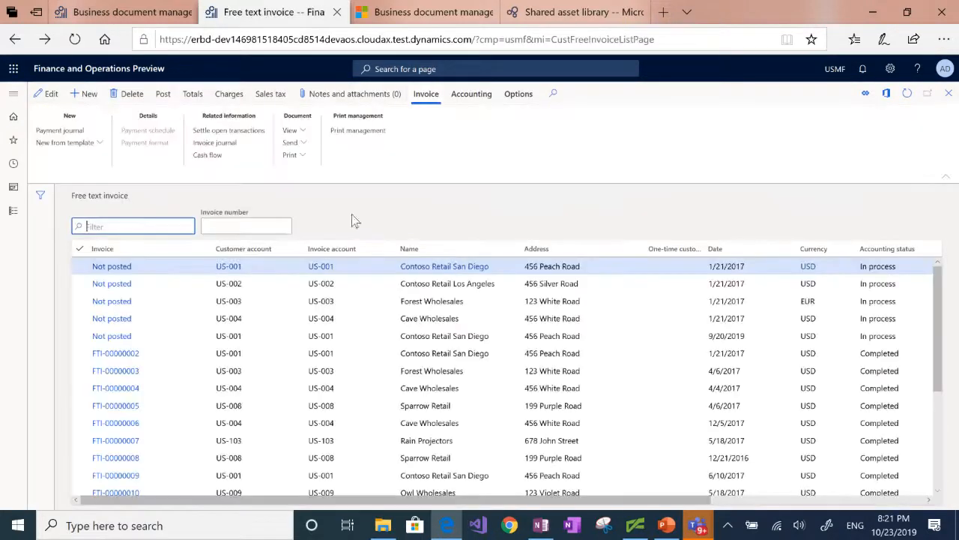
{"action": "left_click", "coordinate": [297, 353]}
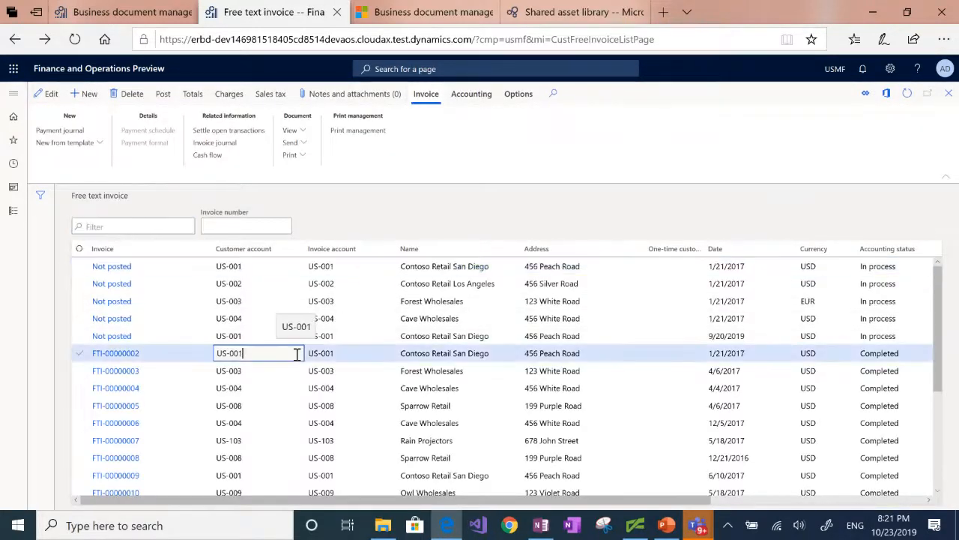
{"action": "left_click", "coordinate": [303, 160]}
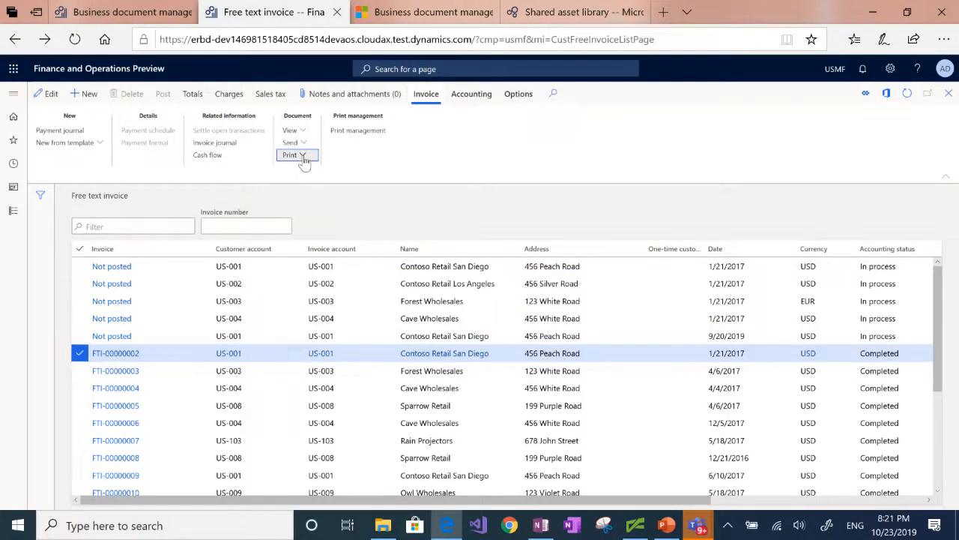
{"action": "left_click", "coordinate": [297, 177]}
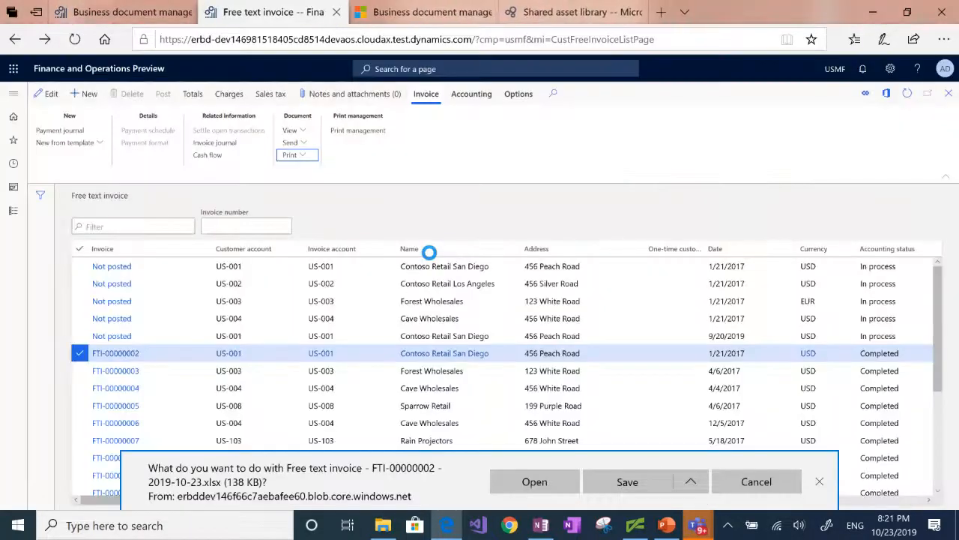
{"action": "left_click", "coordinate": [551, 485]}
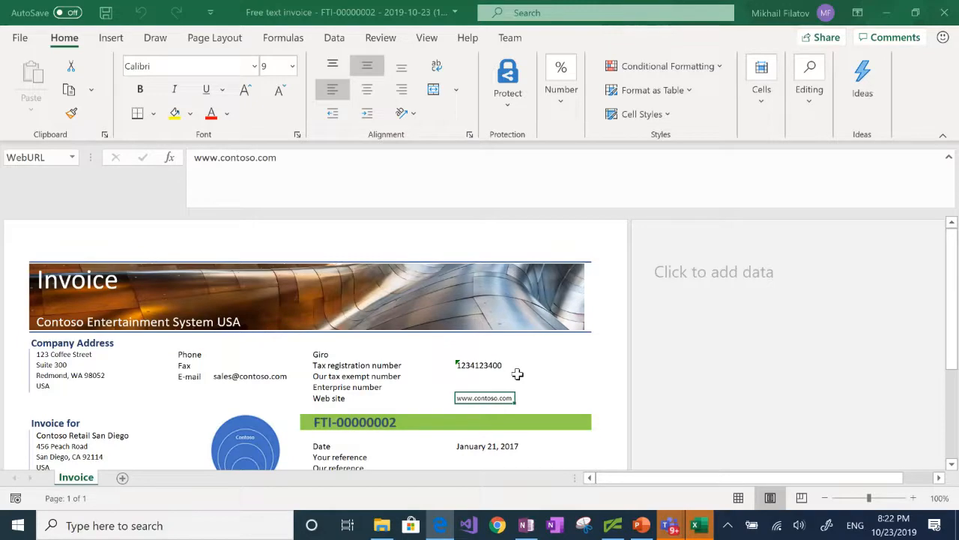
{"action": "left_click", "coordinate": [946, 15]}
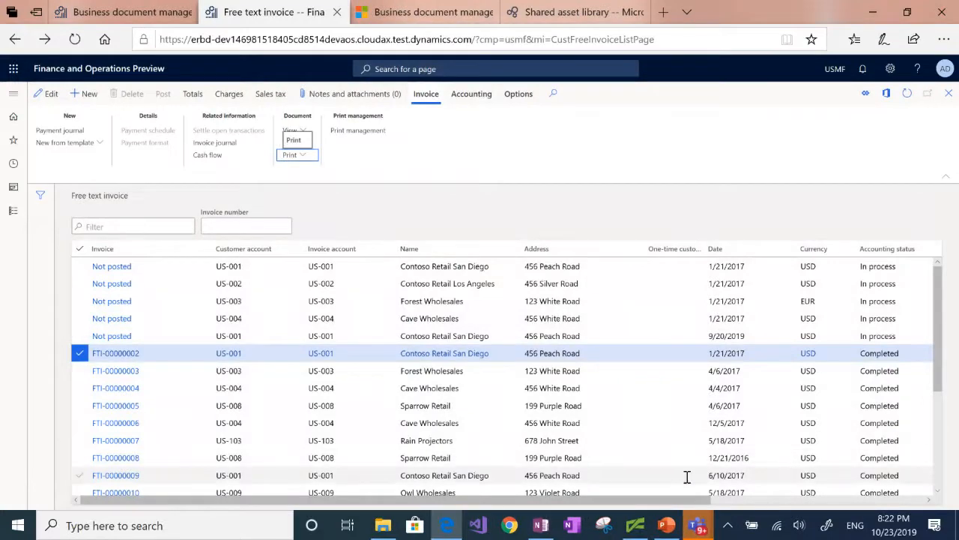
{"action": "left_click", "coordinate": [662, 528]}
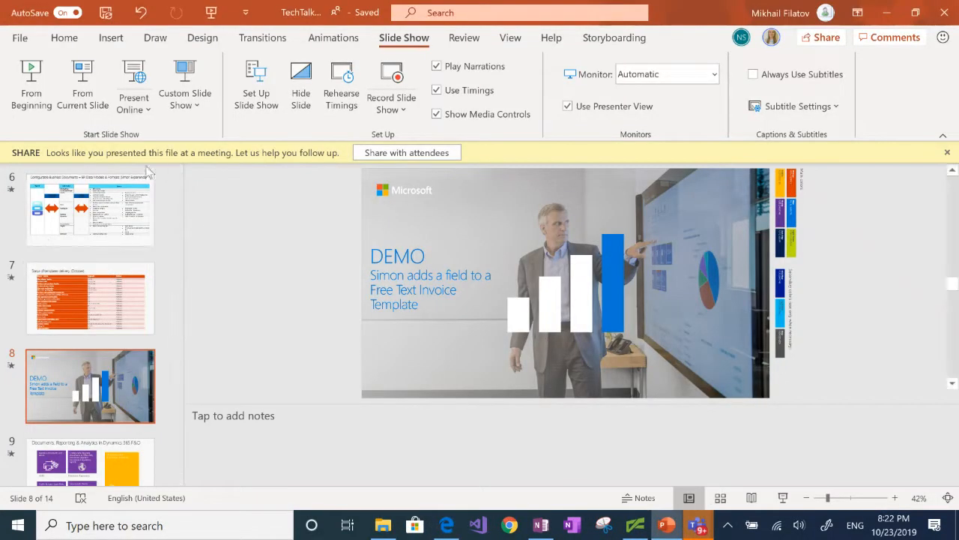
{"action": "left_click", "coordinate": [81, 103]}
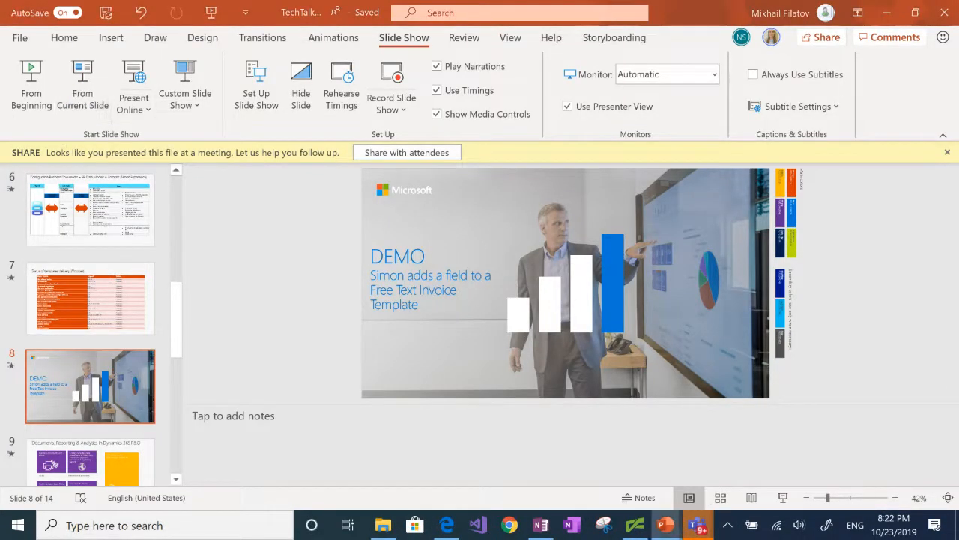
{"action": "key", "text": "Left"}
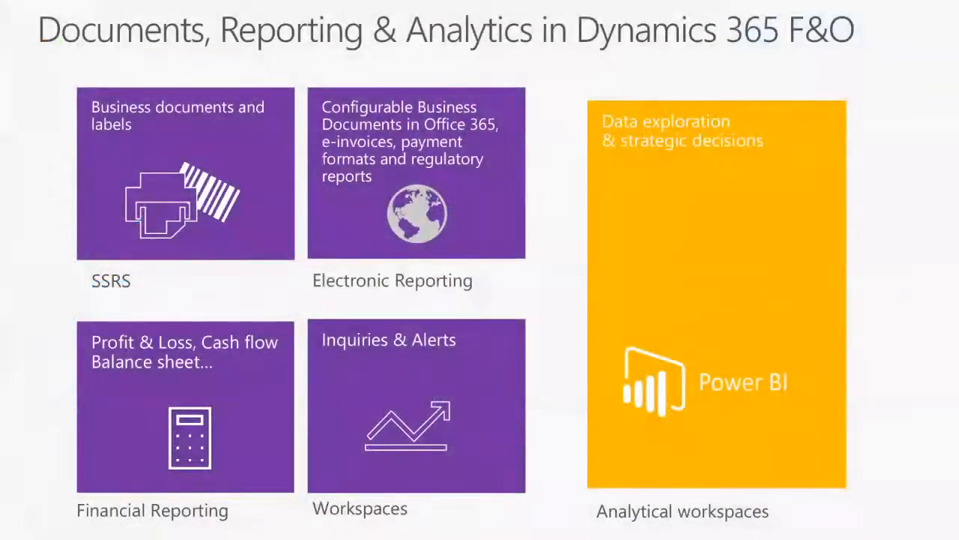
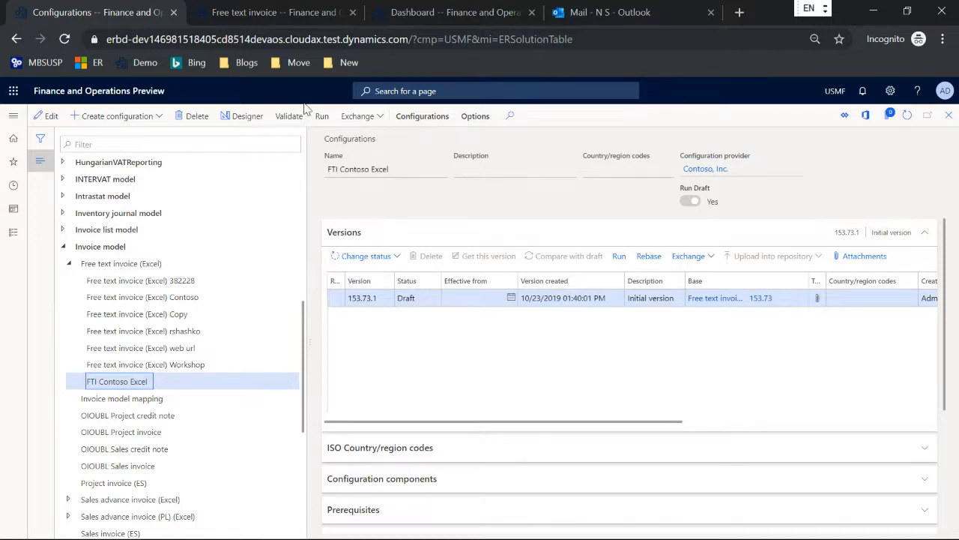
From the dashboard, go to Organization administration > Electronic reporting destination
{"action": "left_click", "coordinate": [254, 16]}
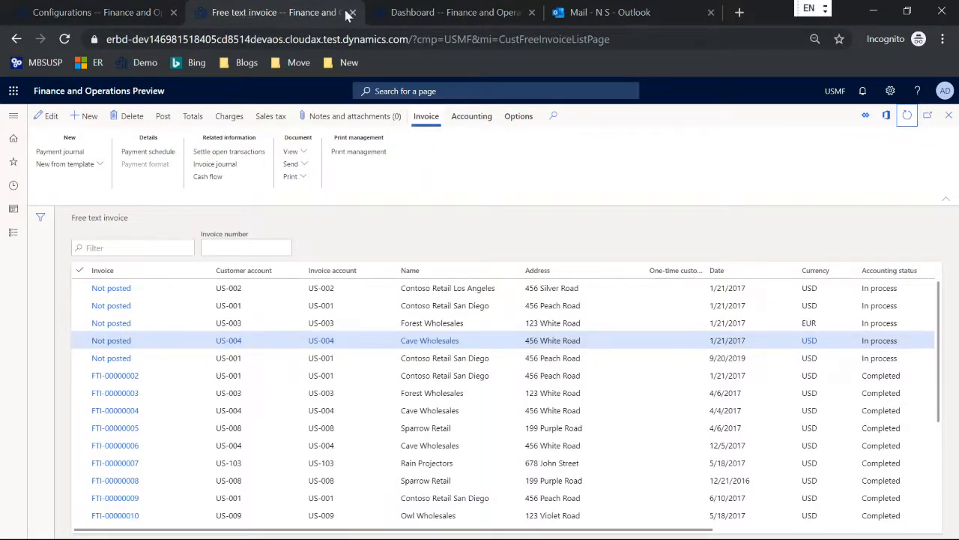
{"action": "left_click", "coordinate": [411, 16]}
{"action": "left_click", "coordinate": [12, 116]}
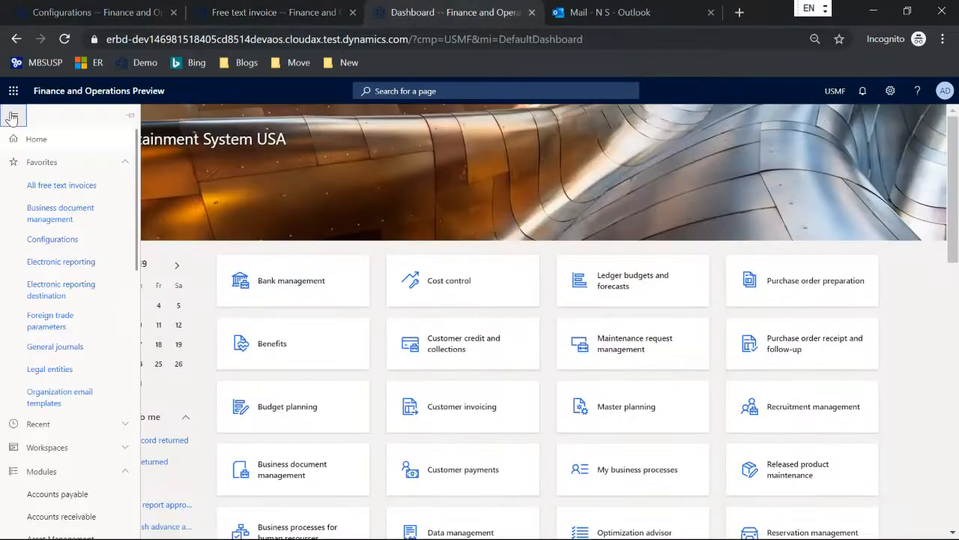
{"action": "scroll", "coordinate": [50, 310], "scroll_direction": "down", "scroll_amount": 6}
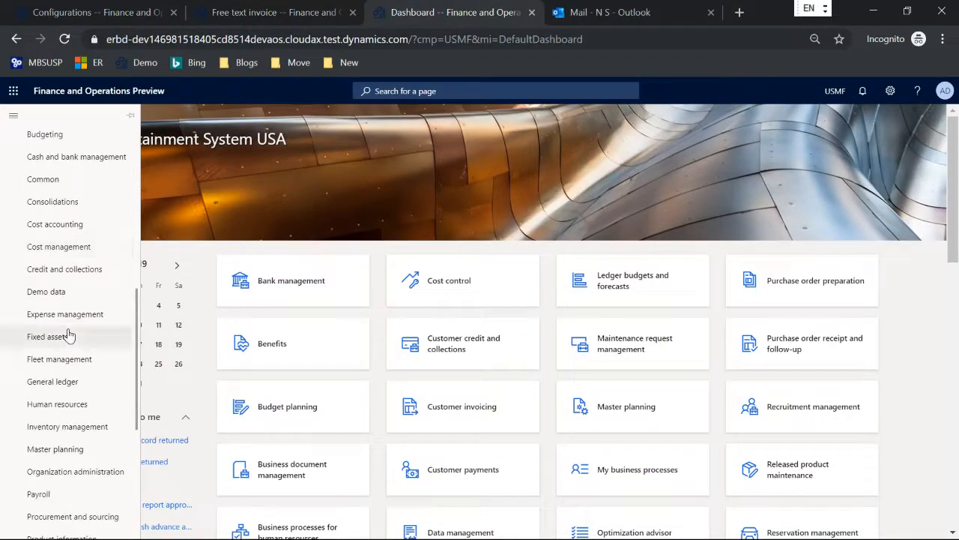
{"action": "left_click", "coordinate": [76, 471]}
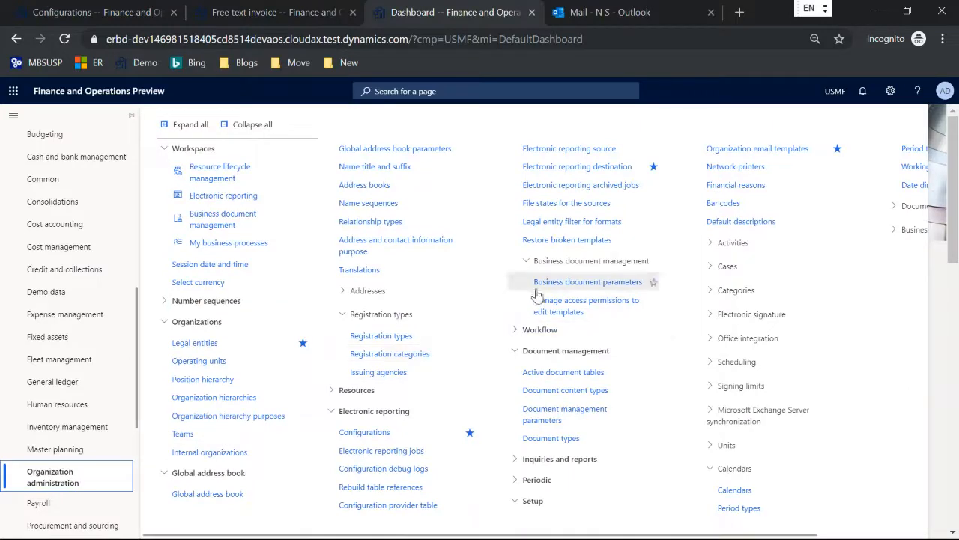
{"action": "left_click", "coordinate": [581, 171]}
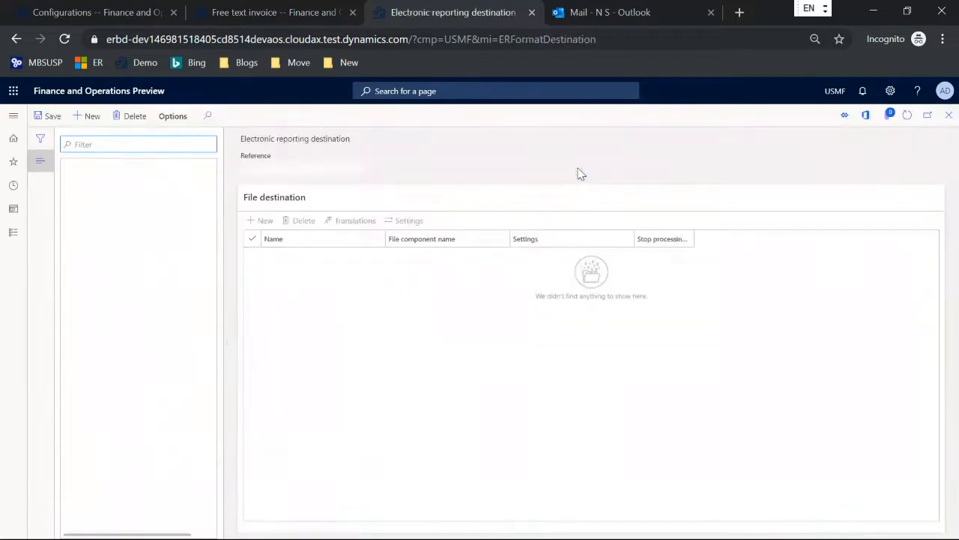
Create a destination for FTI Contoso Excel with file destination FTI using component Report
{"action": "left_click", "coordinate": [83, 117]}
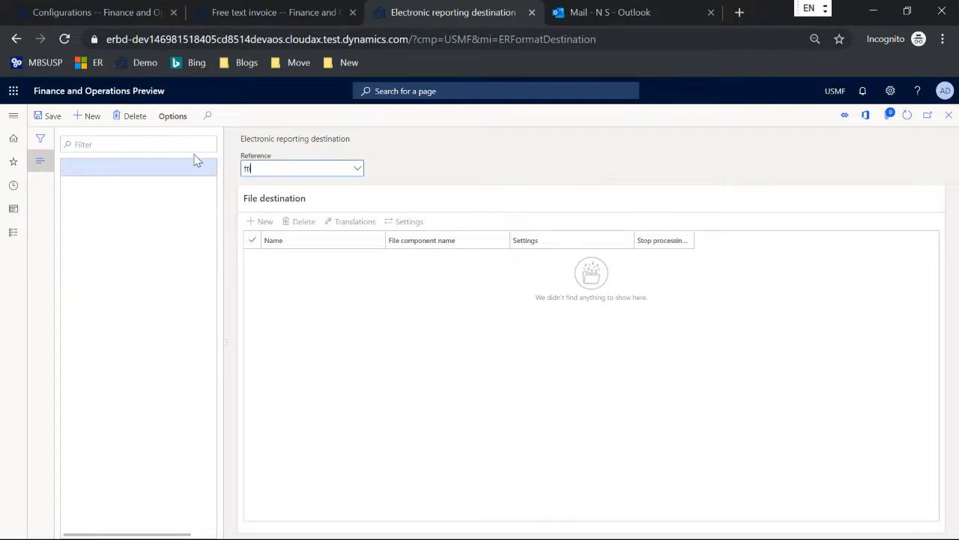
{"action": "type", "text": "ft"}
{"action": "left_click", "coordinate": [283, 205]}
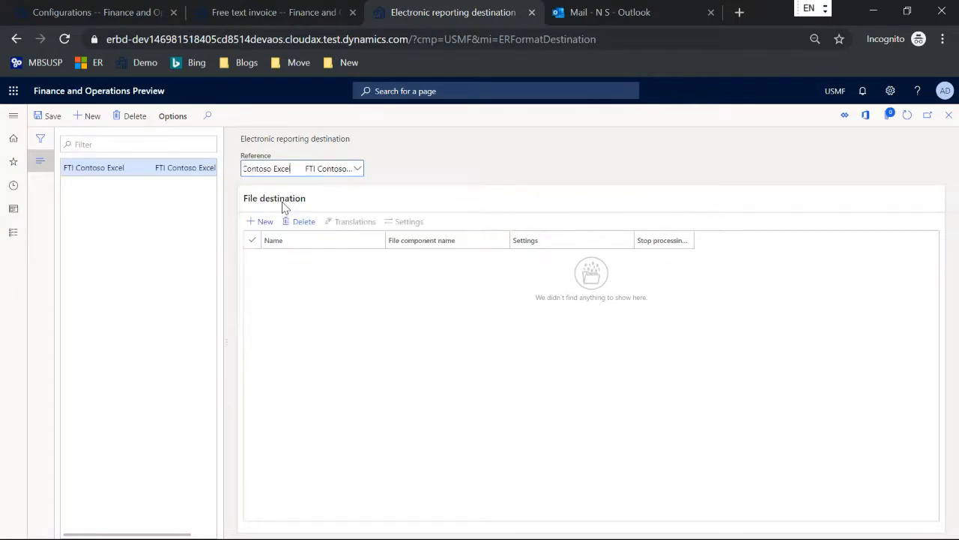
{"action": "left_click", "coordinate": [263, 221]}
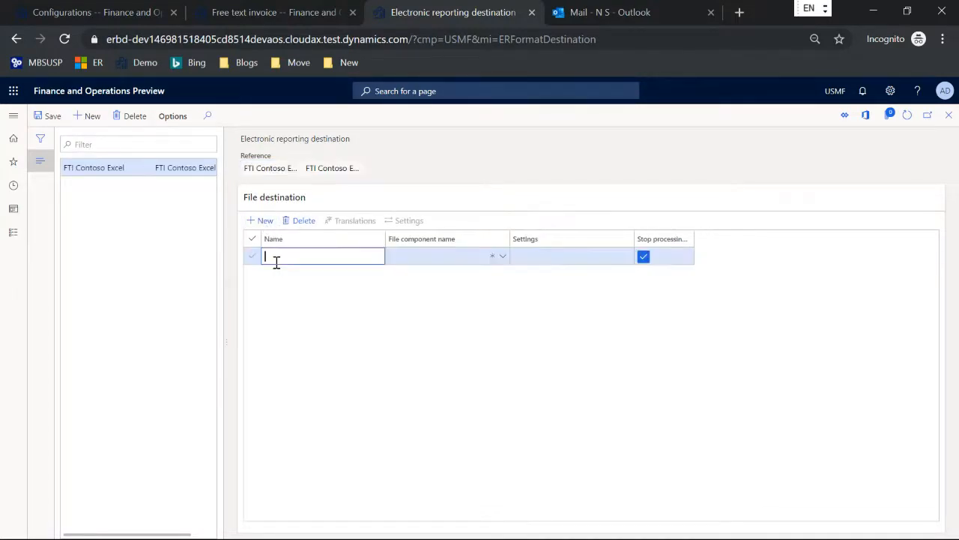
{"action": "key", "text": "Tab"}
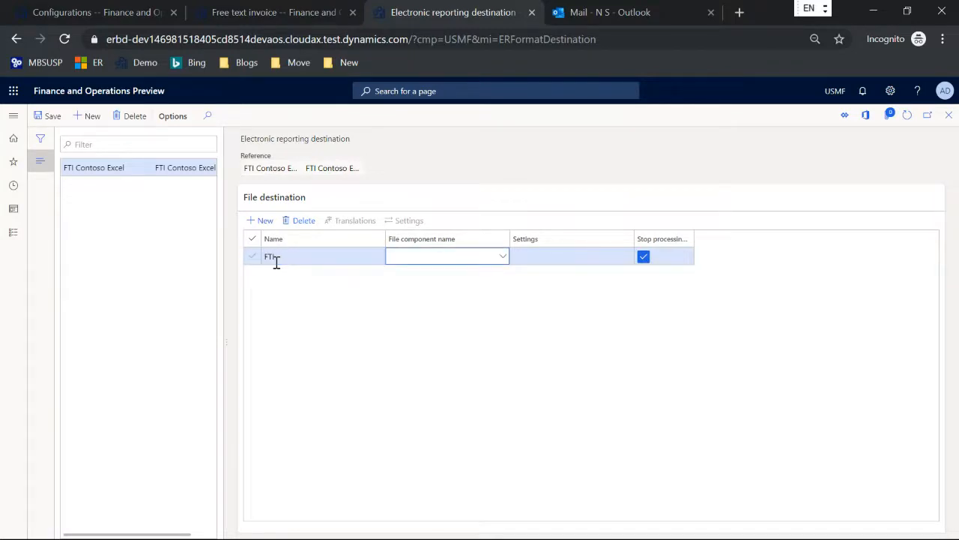
{"action": "left_click", "coordinate": [502, 258]}
{"action": "left_click", "coordinate": [502, 258]}
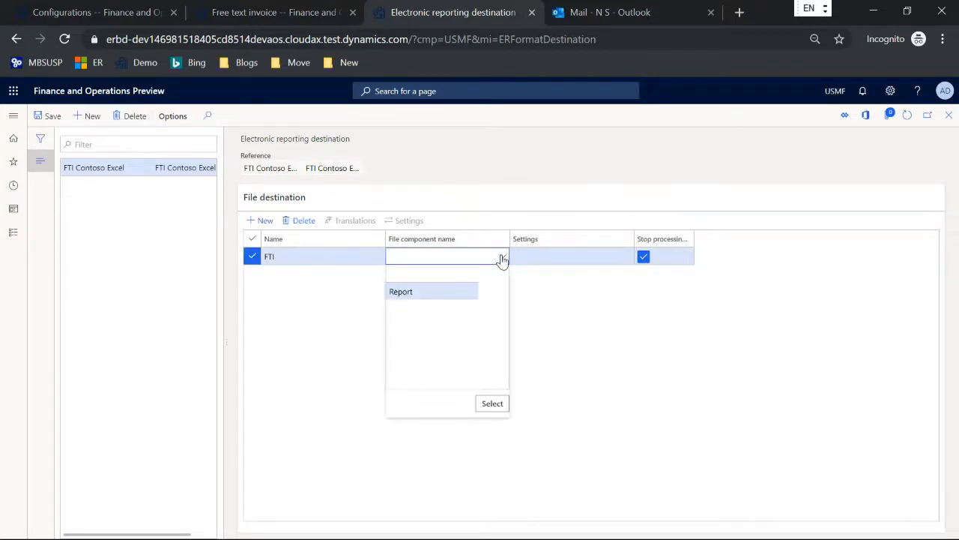
{"action": "left_click", "coordinate": [454, 293]}
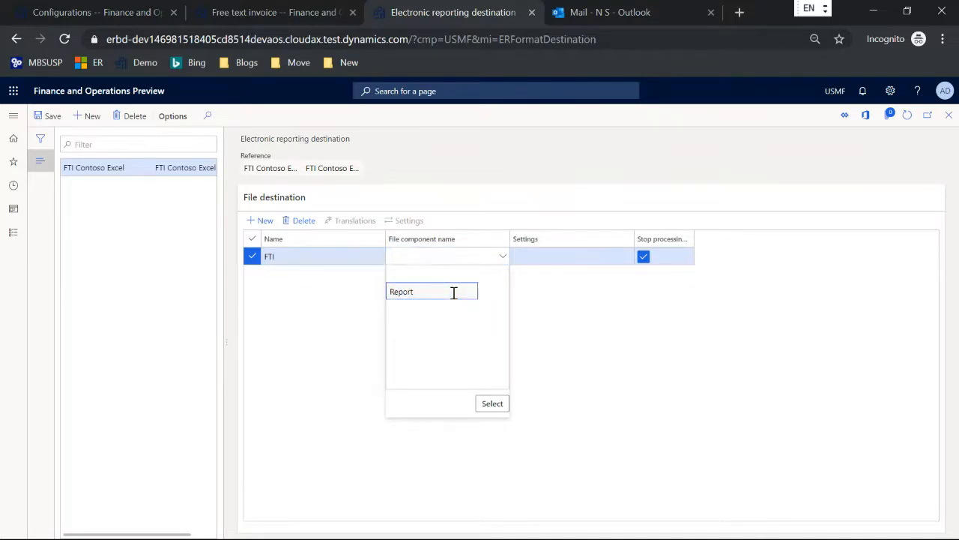
{"action": "left_click", "coordinate": [491, 403]}
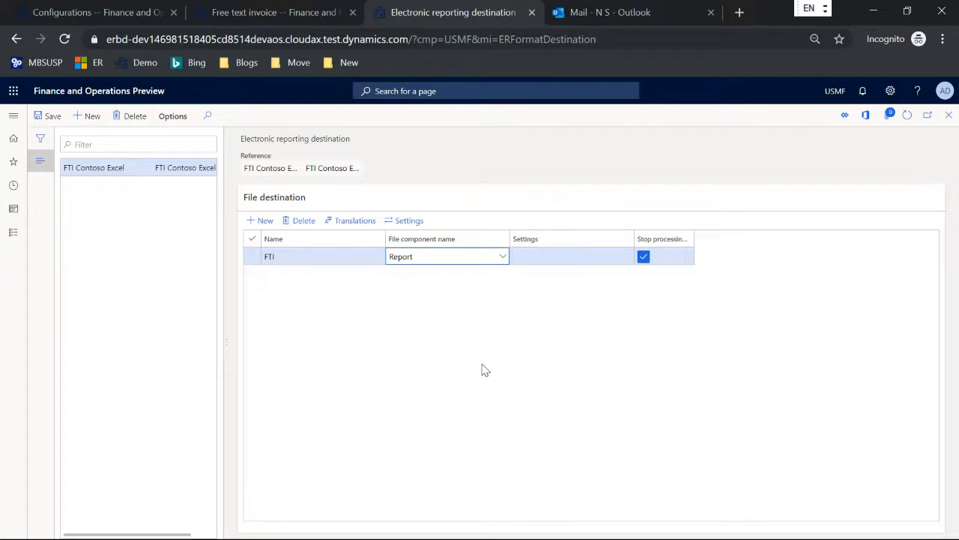
Enable Screen output in the FTI file destination's settings
{"action": "left_click", "coordinate": [410, 222]}
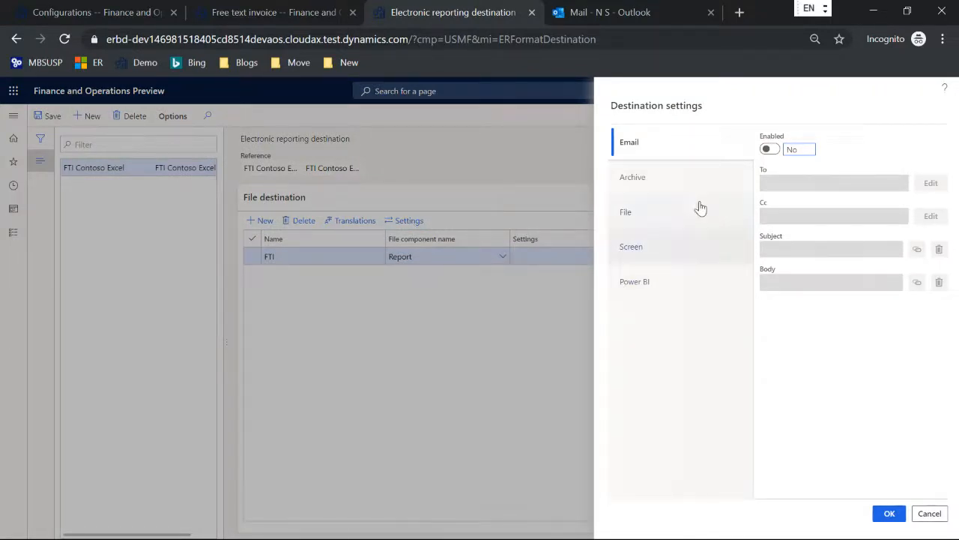
{"action": "left_click", "coordinate": [634, 248]}
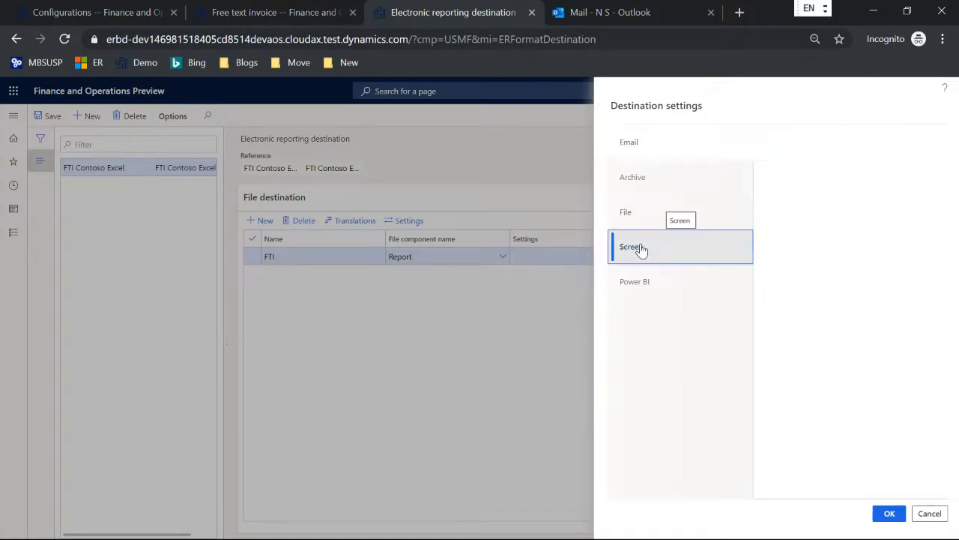
{"action": "left_click", "coordinate": [768, 150]}
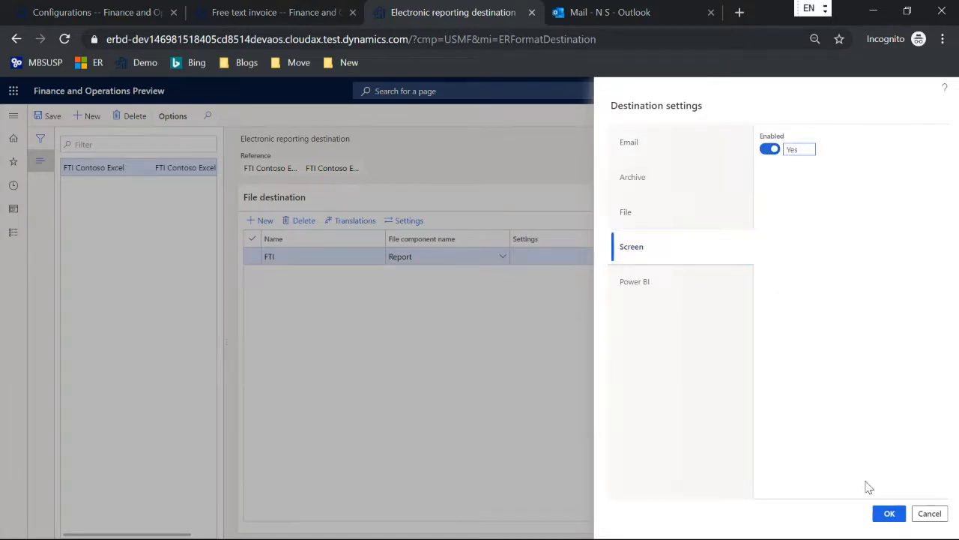
{"action": "left_click", "coordinate": [890, 514]}
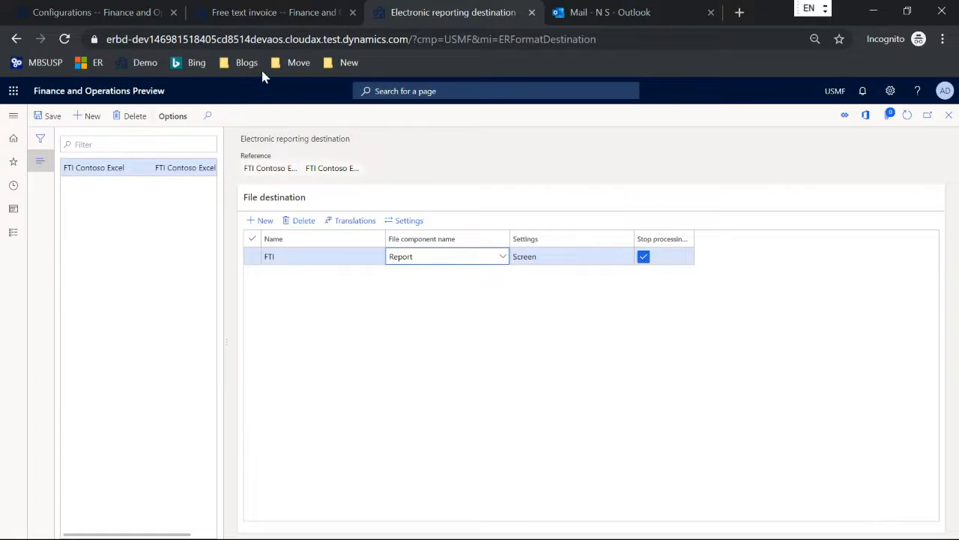
Check the original Free text invoice print setting's report format, then print the selected invoice
{"action": "left_click", "coordinate": [247, 13]}
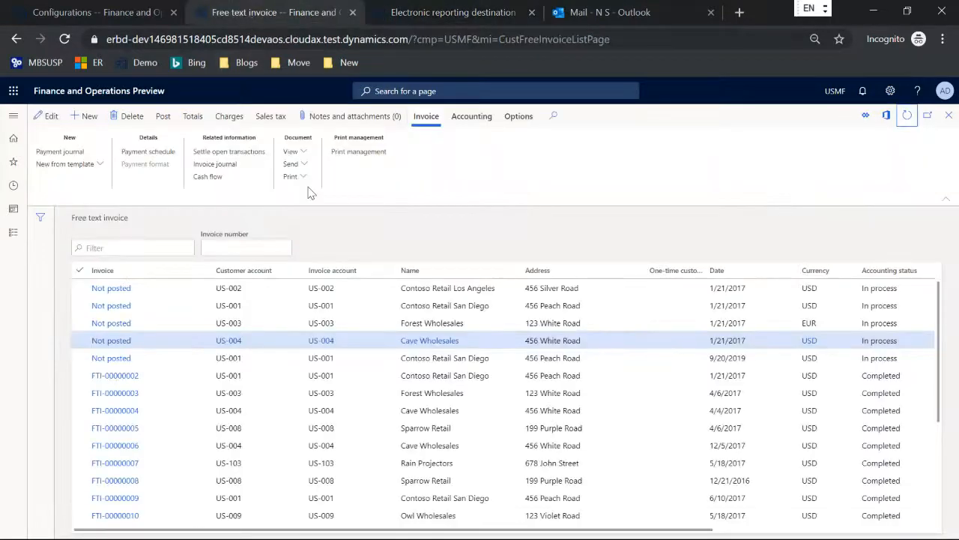
{"action": "left_click", "coordinate": [366, 153]}
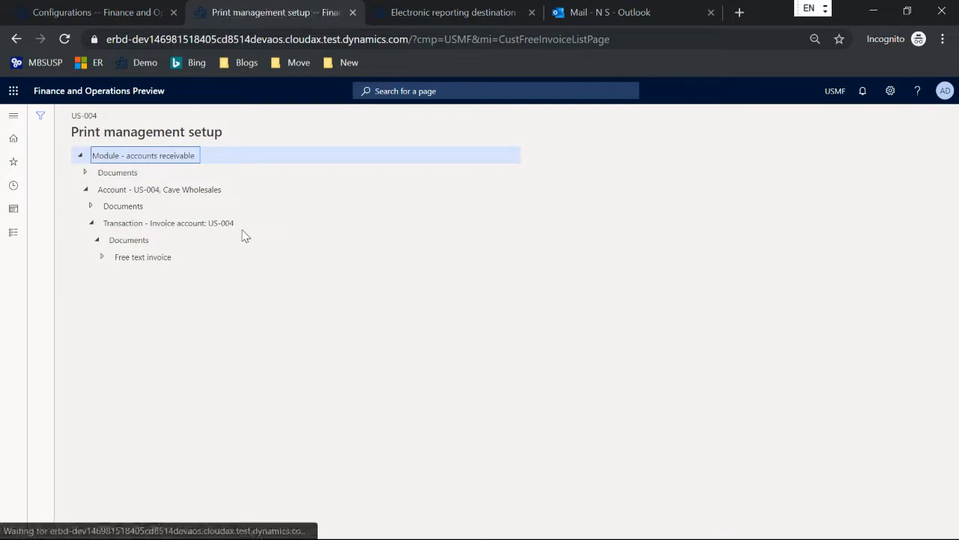
{"action": "left_click", "coordinate": [101, 258]}
{"action": "left_click", "coordinate": [142, 275]}
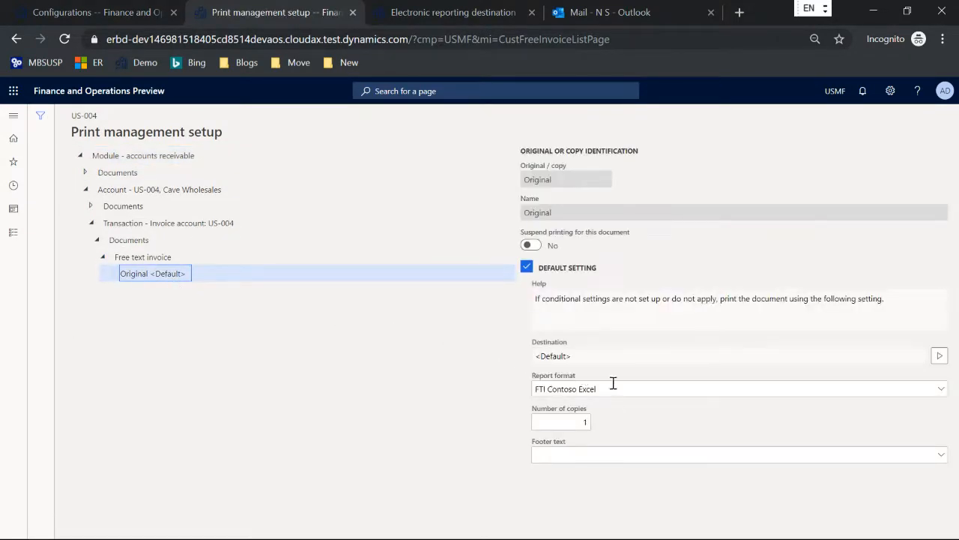
{"action": "left_click", "coordinate": [613, 386]}
{"action": "key", "text": "Escape"}
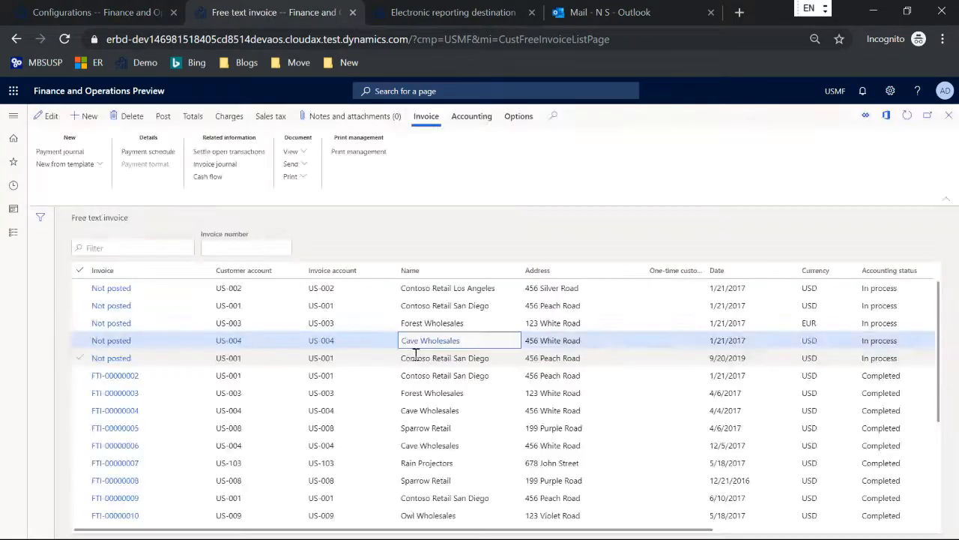
{"action": "left_click", "coordinate": [291, 178]}
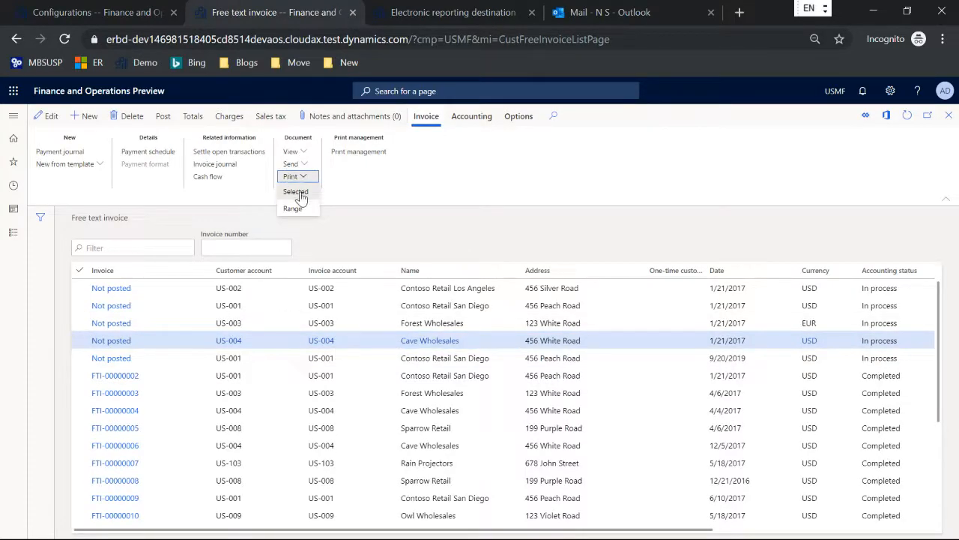
{"action": "left_click", "coordinate": [303, 194]}
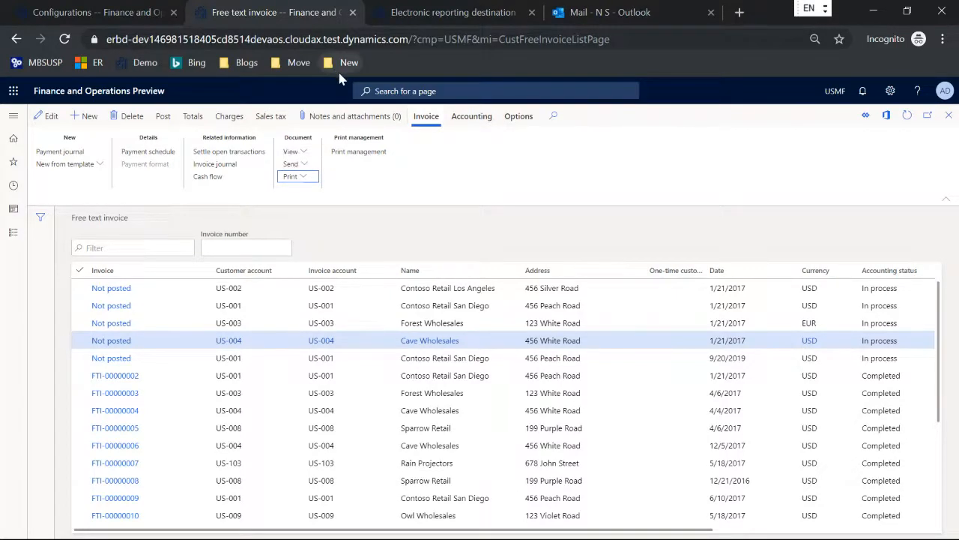
Save the screen destination setup and print the Cave Wholesales invoice again
{"action": "left_click", "coordinate": [412, 15]}
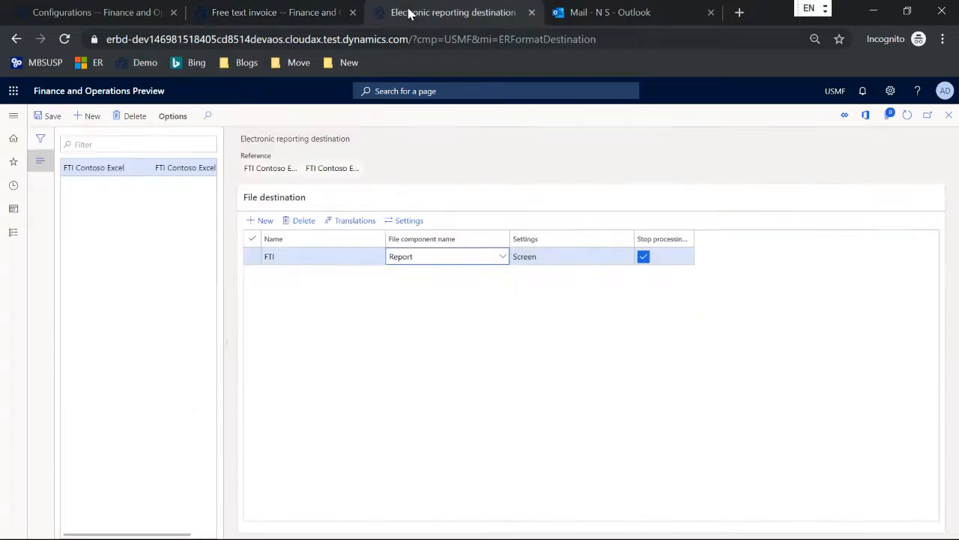
{"action": "left_click", "coordinate": [47, 117]}
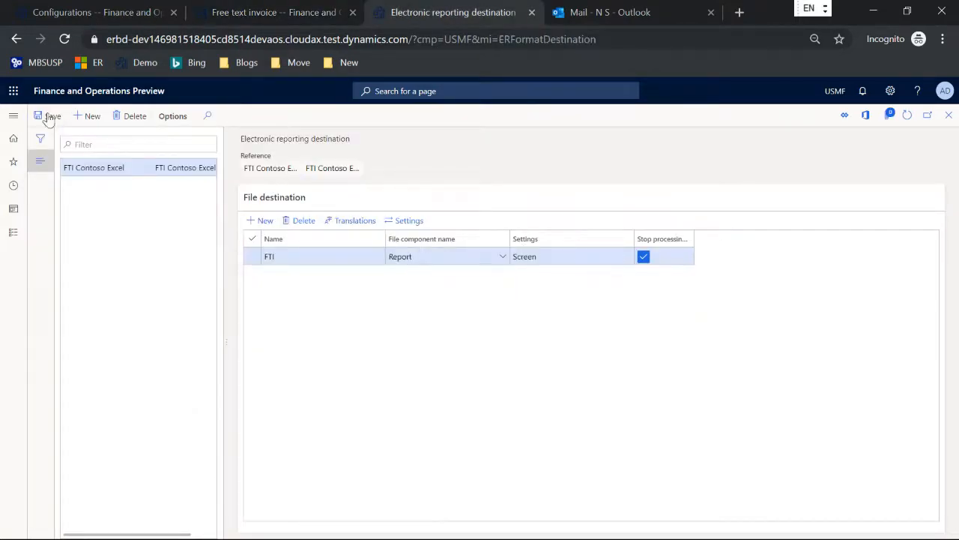
{"action": "left_click", "coordinate": [239, 12]}
{"action": "left_click", "coordinate": [291, 177]}
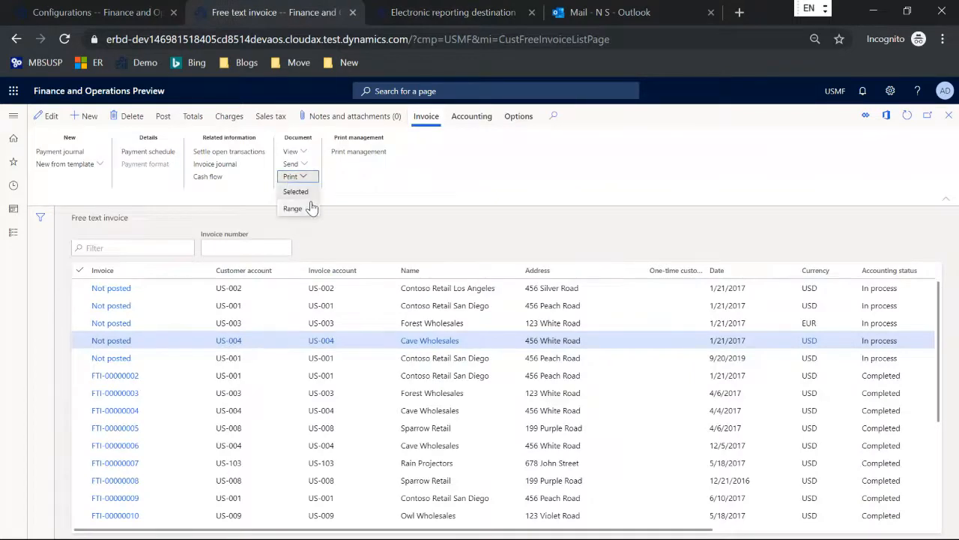
{"action": "left_click", "coordinate": [301, 194]}
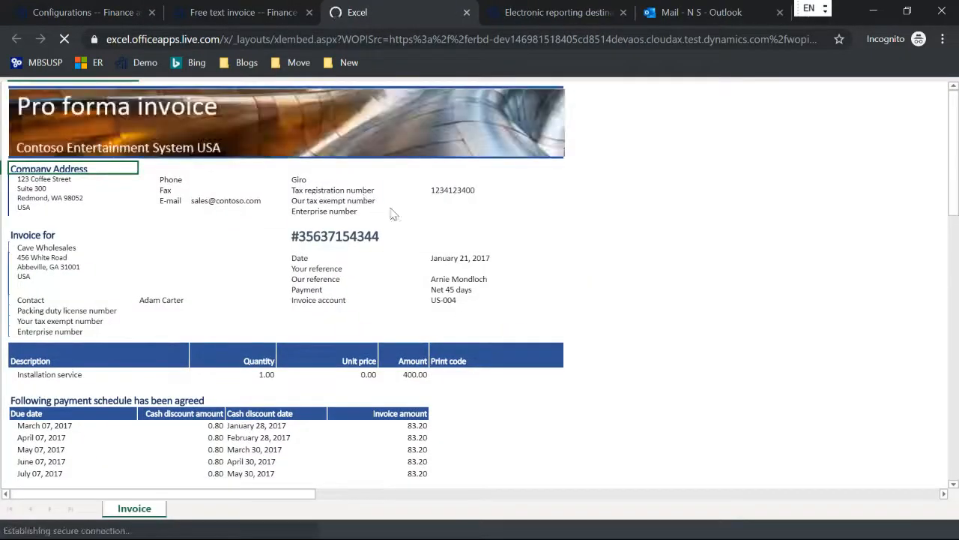
Scroll through the Excel pro forma invoice totalling 416.00 USD, then close its tab
{"action": "scroll", "coordinate": [409, 226], "scroll_direction": "down", "scroll_amount": 4}
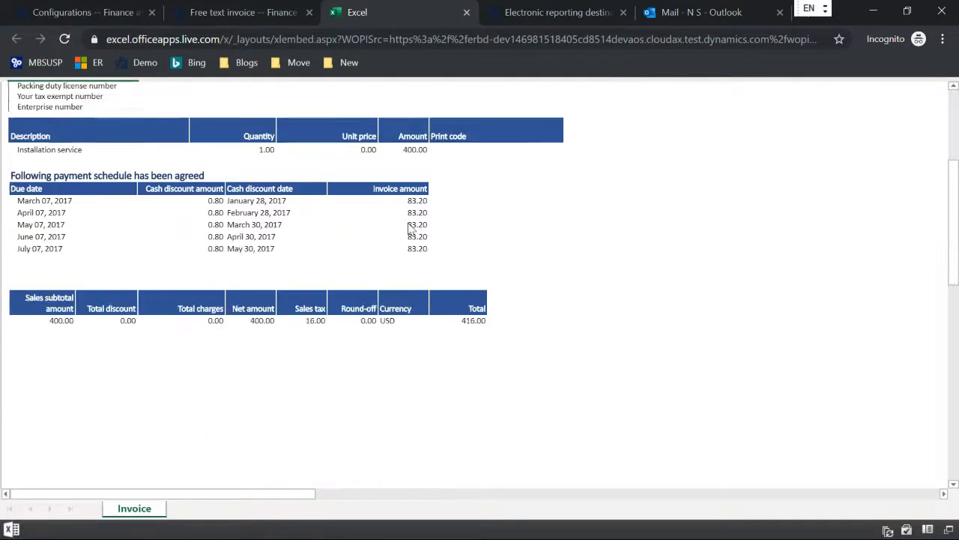
{"action": "scroll", "coordinate": [409, 226], "scroll_direction": "up", "scroll_amount": 4}
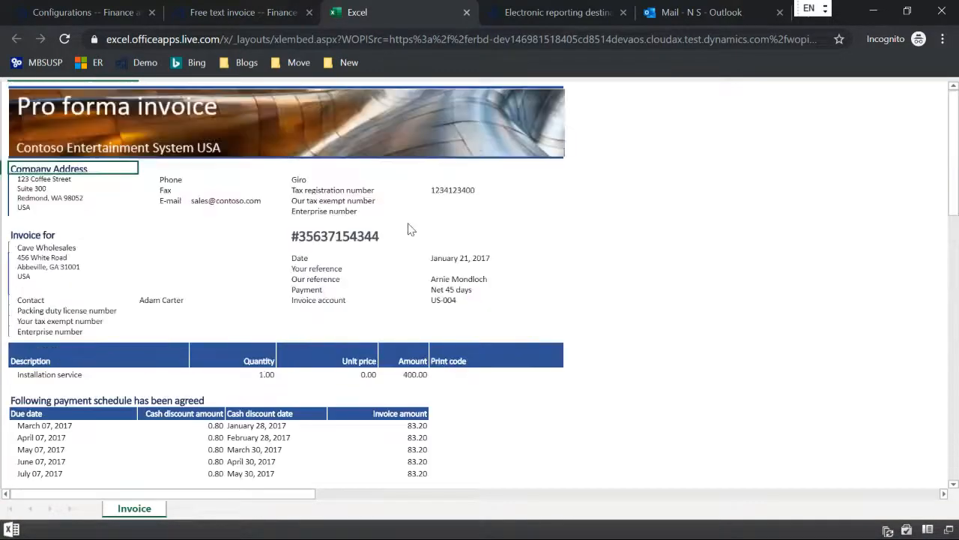
{"action": "left_click", "coordinate": [467, 13]}
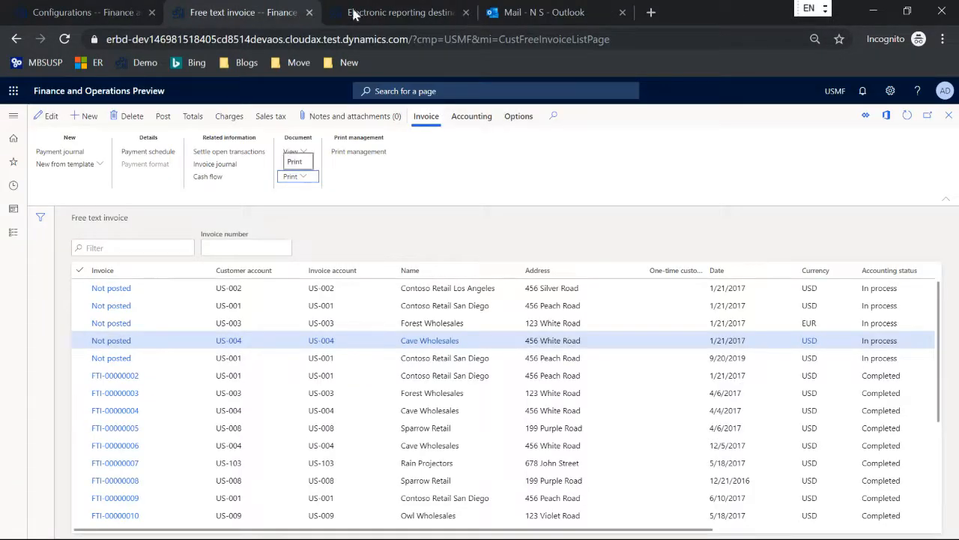
Enable Email delivery for the FTI destination and look at the Print Management recipient sources
{"action": "left_click", "coordinate": [415, 12]}
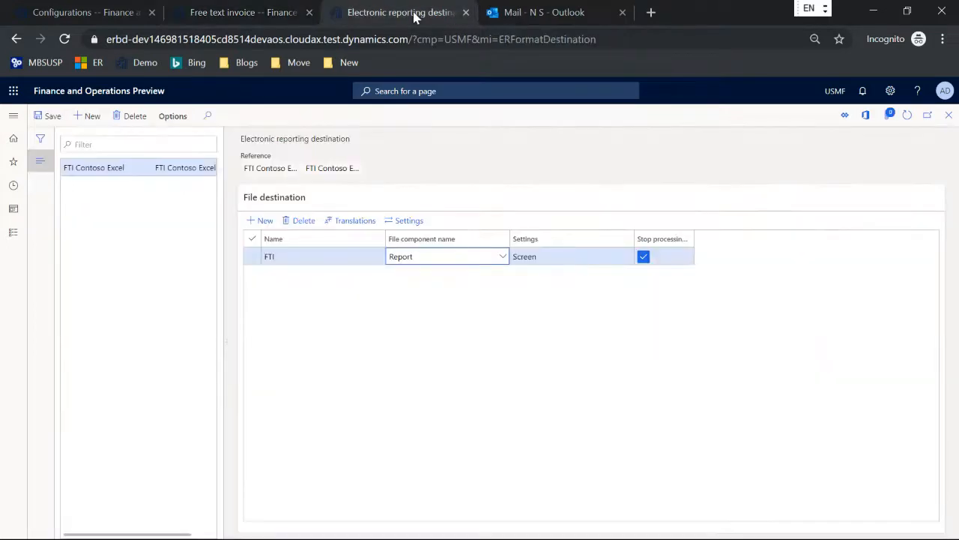
{"action": "left_click", "coordinate": [405, 222]}
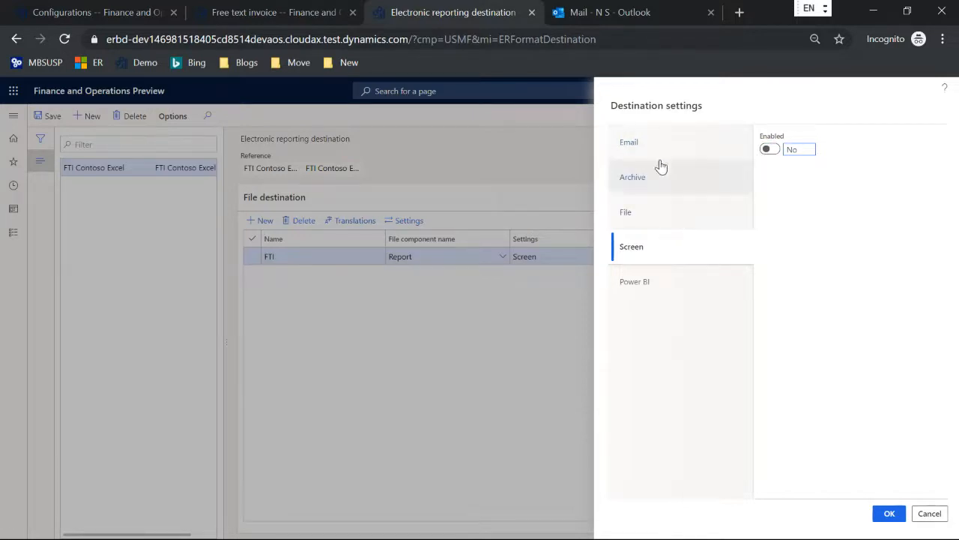
{"action": "left_click", "coordinate": [642, 144]}
{"action": "left_click", "coordinate": [767, 149]}
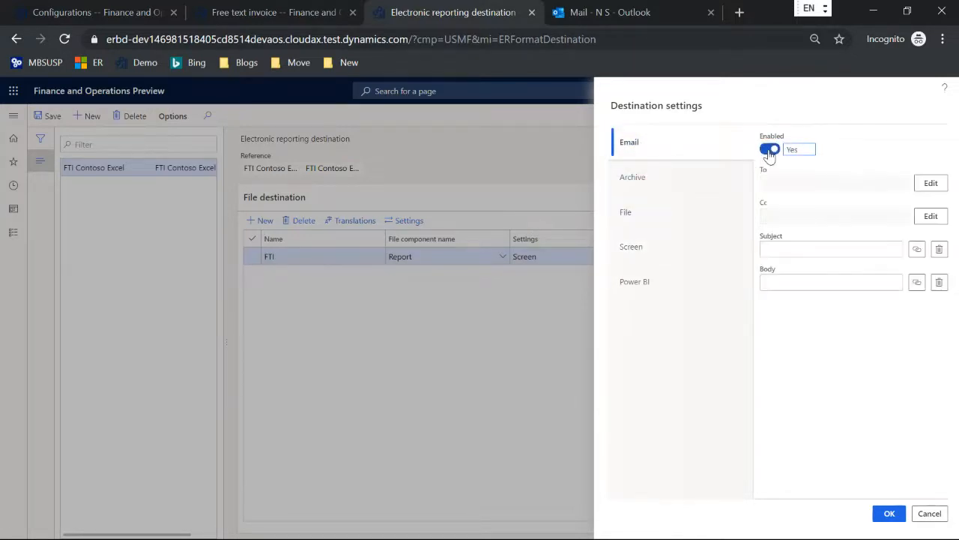
{"action": "left_click", "coordinate": [930, 184]}
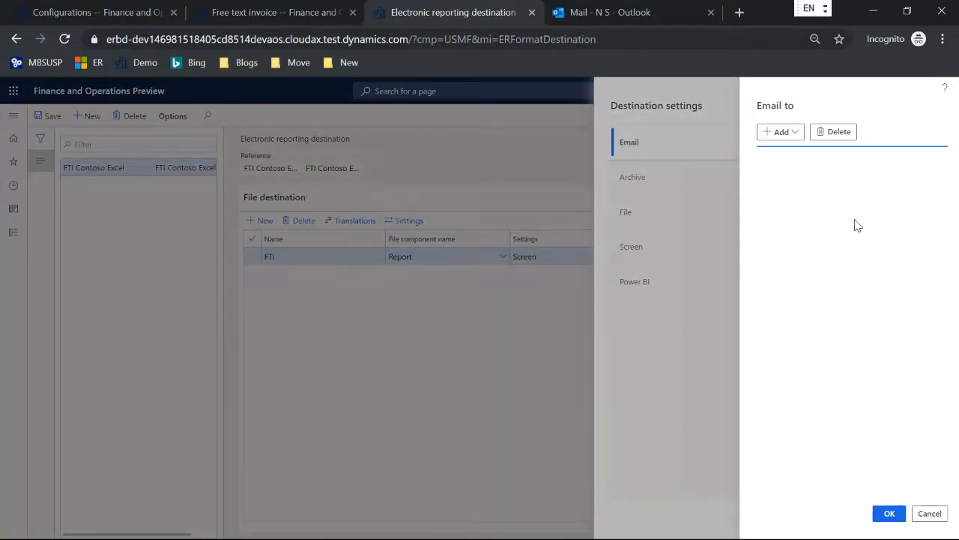
{"action": "left_click", "coordinate": [796, 133]}
{"action": "left_click", "coordinate": [809, 153]}
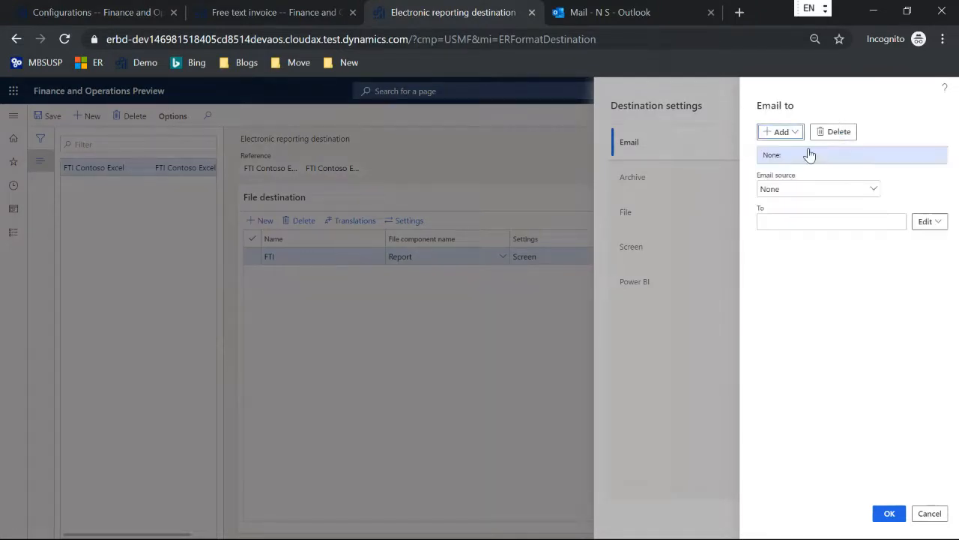
{"action": "left_click", "coordinate": [872, 189]}
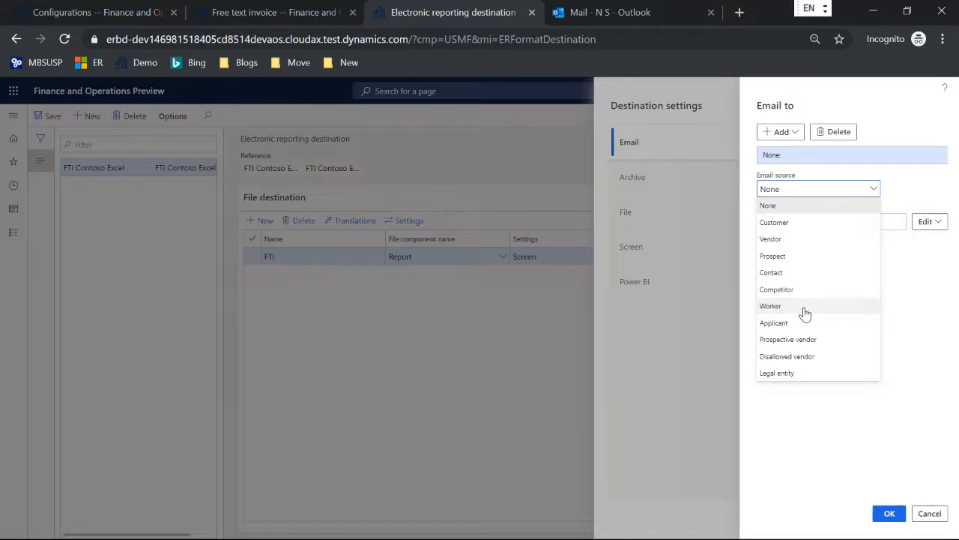
{"action": "key", "text": "Escape"}
{"action": "key", "text": "Escape"}
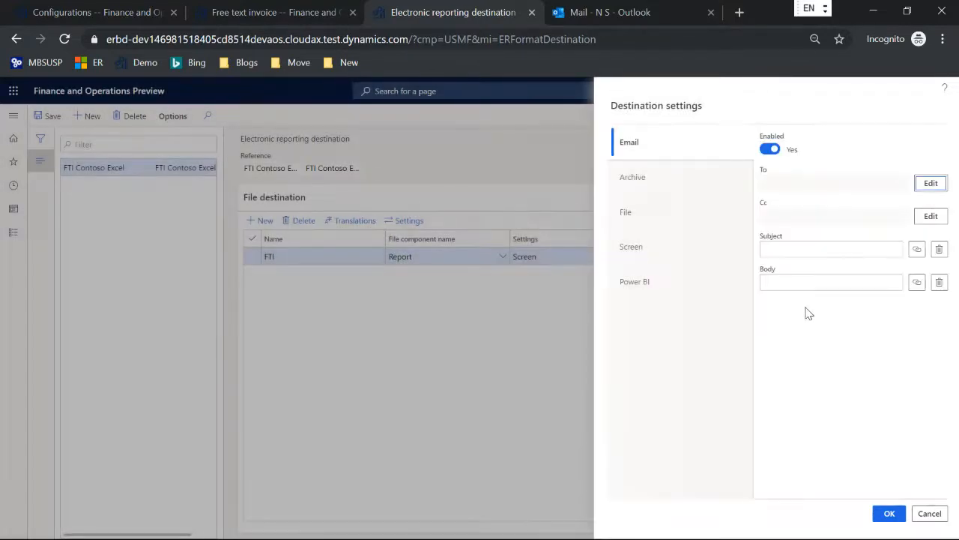
Add a Configuration email recipient and bind a formula to its address
{"action": "left_click", "coordinate": [931, 184]}
{"action": "left_click", "coordinate": [793, 132]}
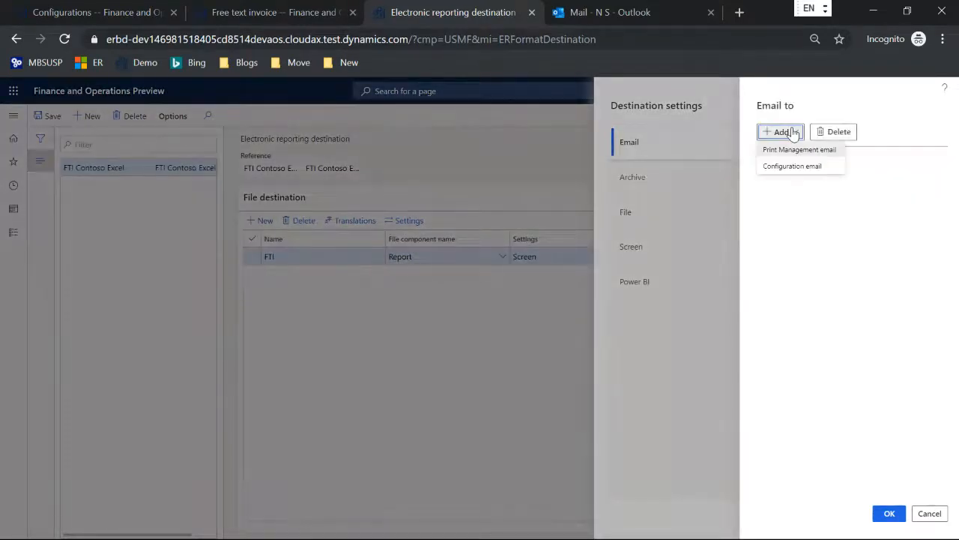
{"action": "left_click", "coordinate": [793, 165]}
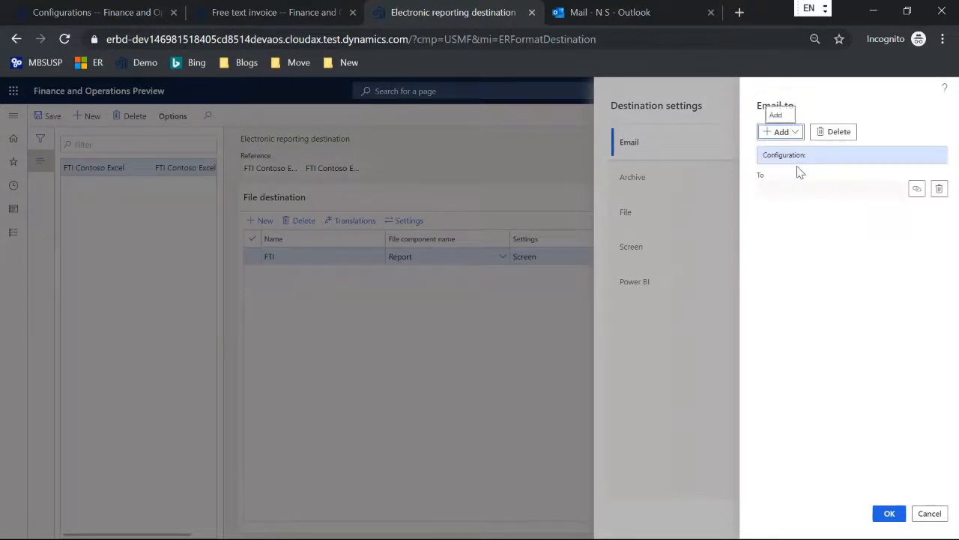
{"action": "left_click", "coordinate": [916, 191]}
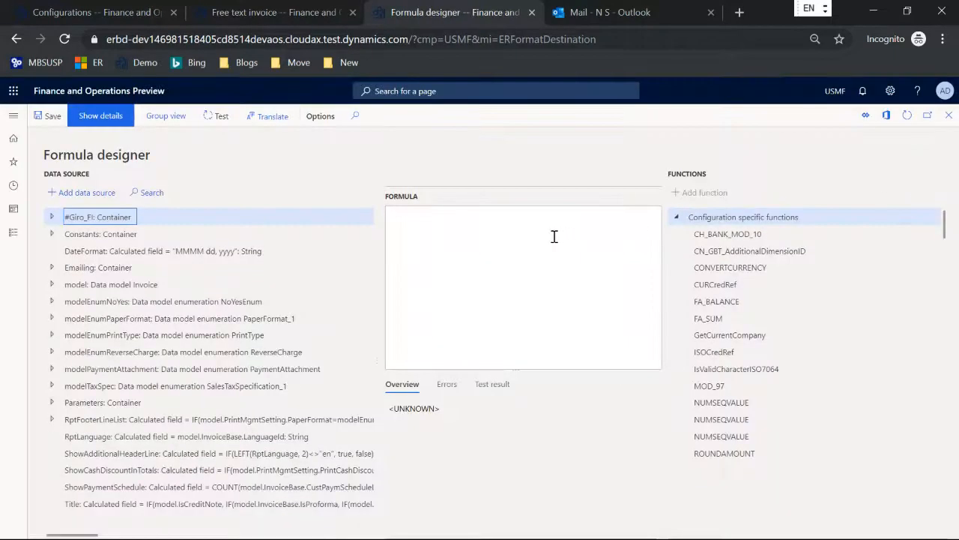
{"action": "left_click", "coordinate": [554, 236]}
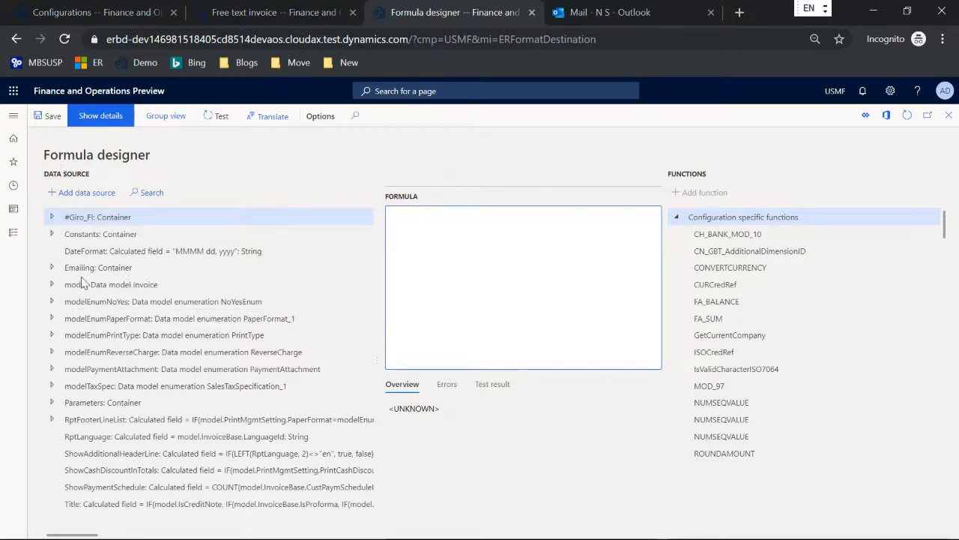
Set the recipient formula to model.InvoiceBase.Contact.ElectronicMail from the Contact person E-mail field
{"action": "left_click", "coordinate": [51, 284]}
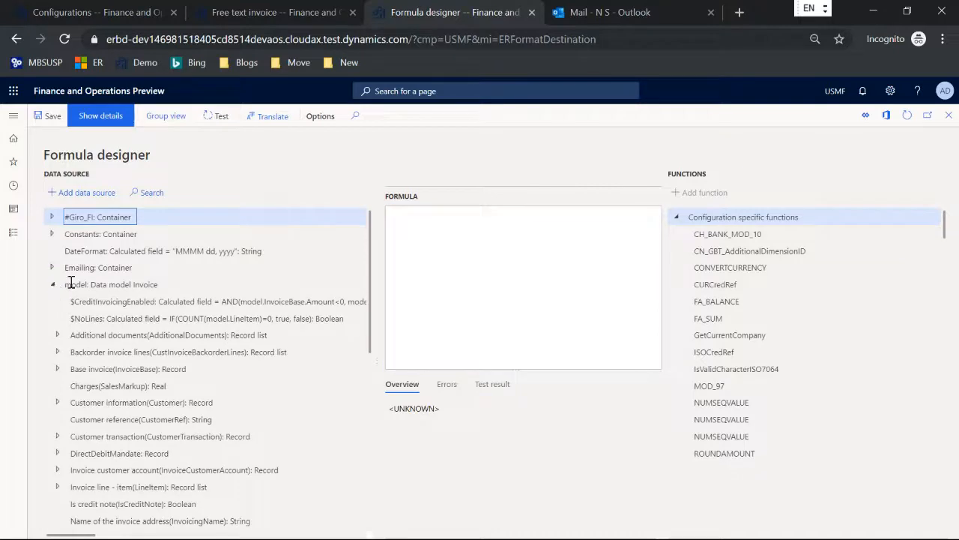
{"action": "scroll", "coordinate": [71, 281], "scroll_direction": "down", "scroll_amount": 1}
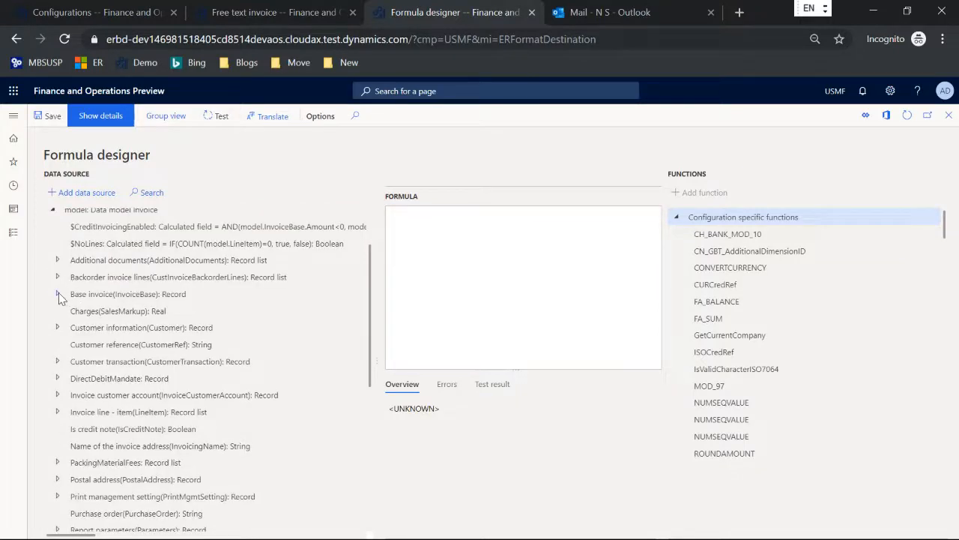
{"action": "left_click", "coordinate": [59, 292]}
{"action": "scroll", "coordinate": [150, 270], "scroll_direction": "down", "scroll_amount": 5}
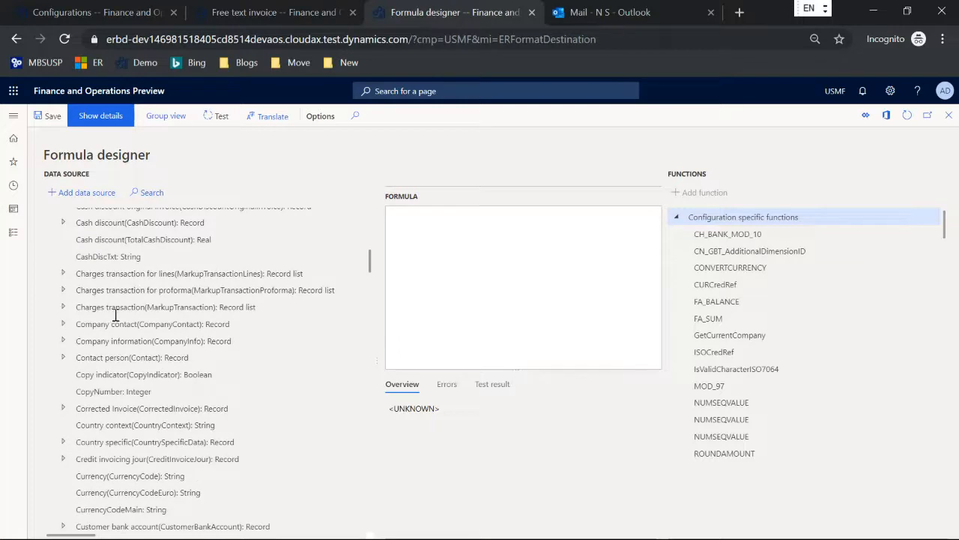
{"action": "left_click", "coordinate": [63, 357]}
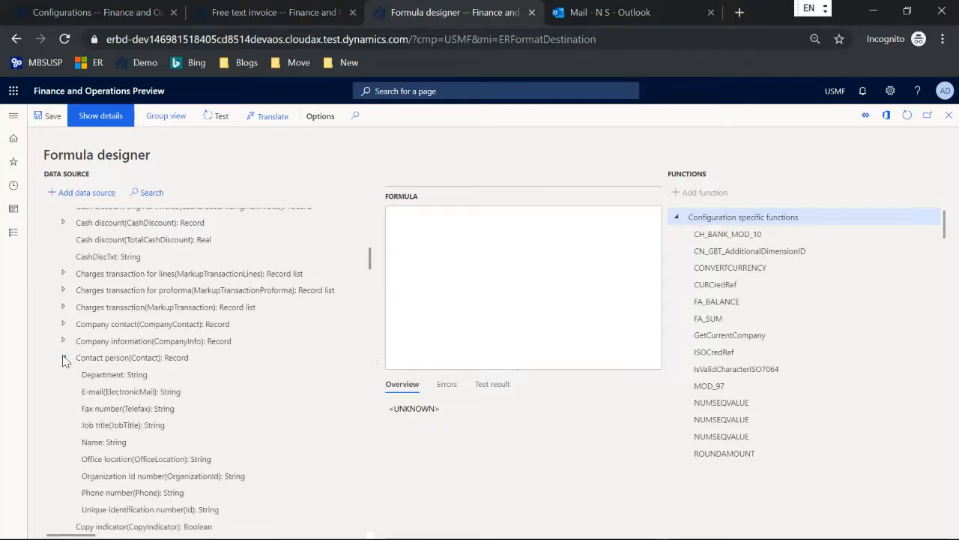
{"action": "left_click", "coordinate": [130, 391]}
{"action": "left_click", "coordinate": [101, 193]}
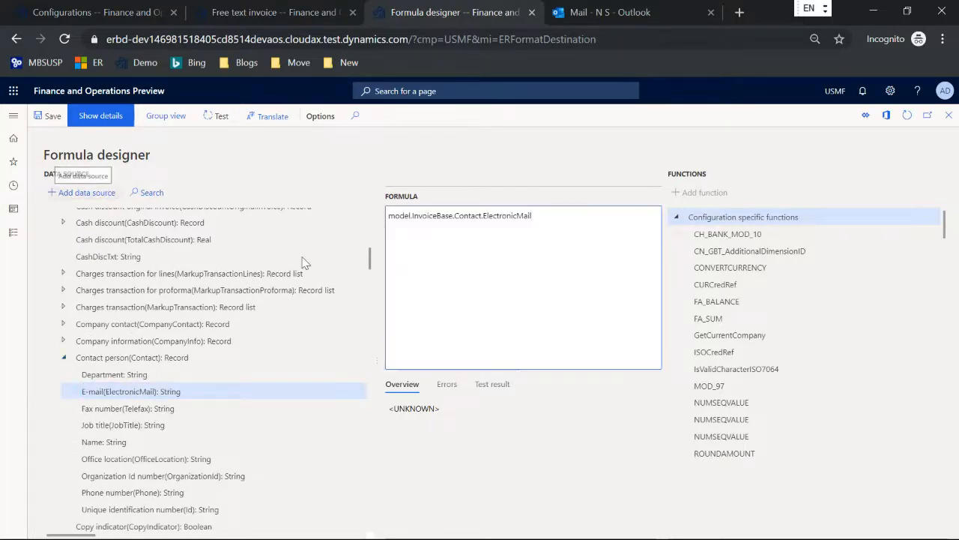
Save the formula, confirm the configuration email recipient, and enter subject Test
{"action": "key", "text": "Escape"}
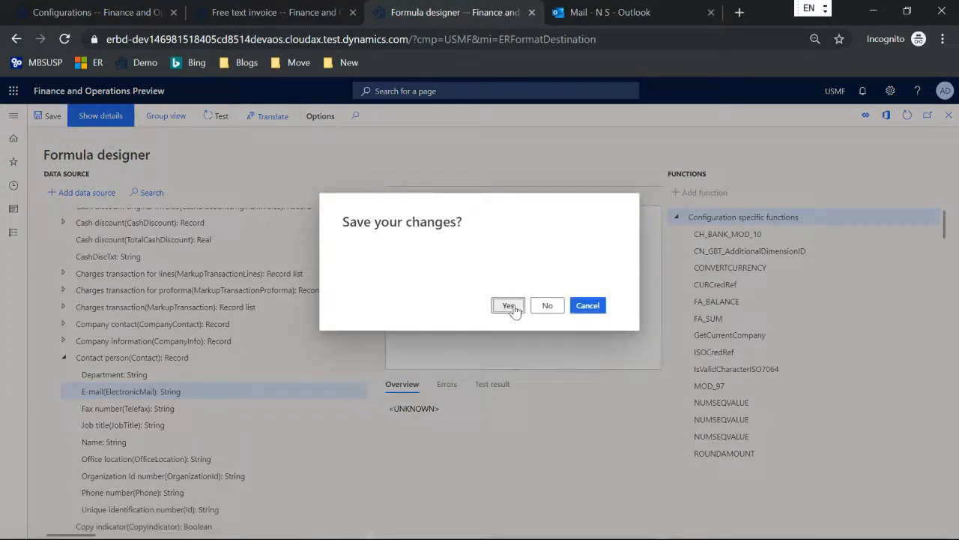
{"action": "left_click", "coordinate": [509, 306]}
{"action": "left_click", "coordinate": [886, 513]}
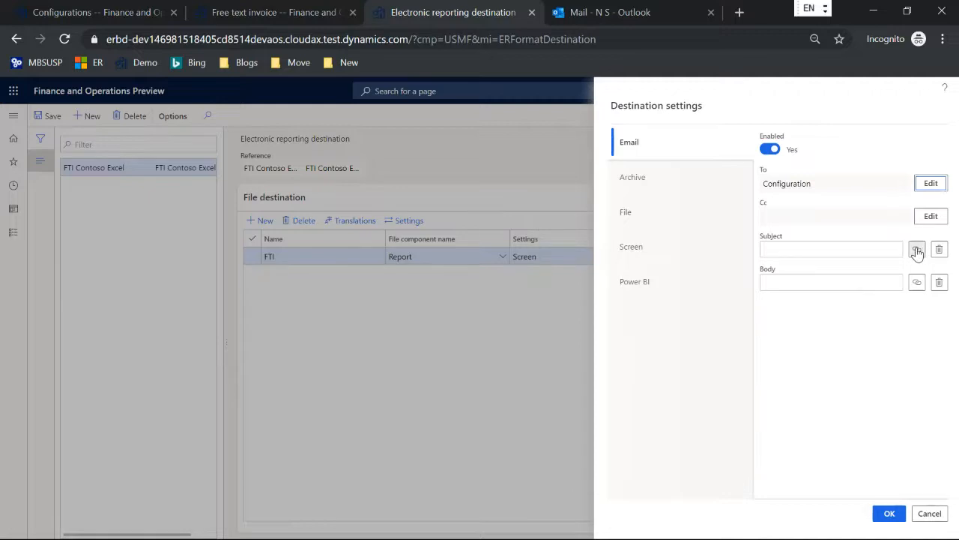
{"action": "left_click", "coordinate": [843, 248]}
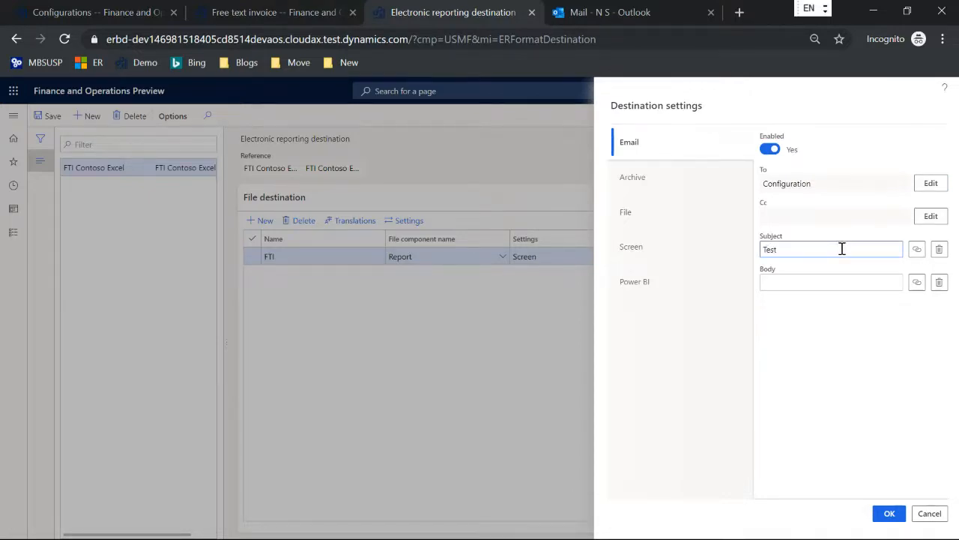
Enter Test as the email body, apply the Email settings, and save the destination
{"action": "left_click", "coordinate": [820, 283]}
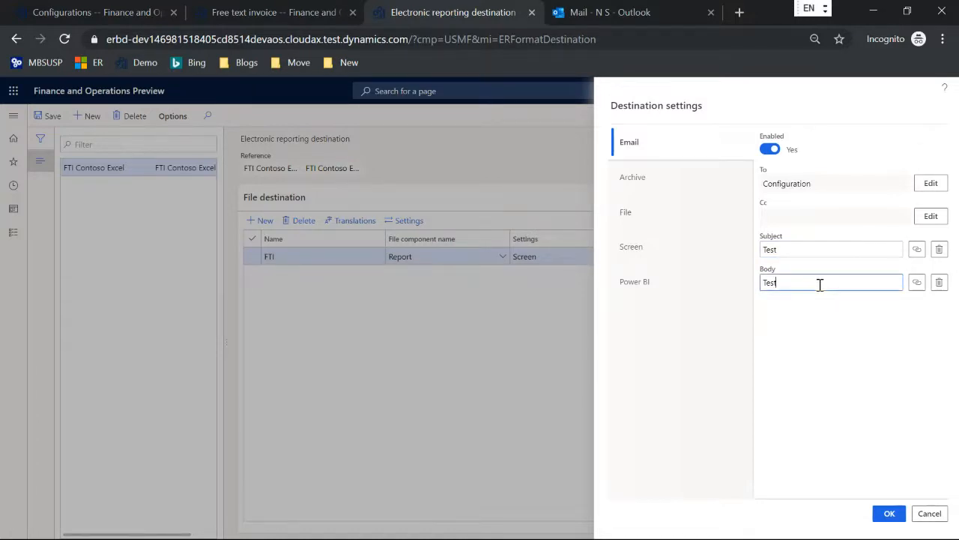
{"action": "left_click", "coordinate": [886, 512]}
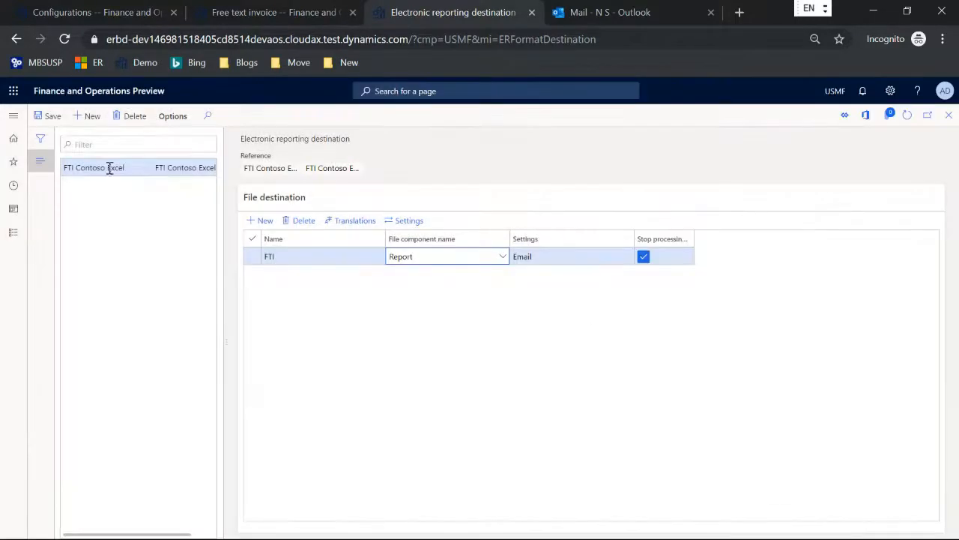
{"action": "left_click", "coordinate": [48, 116]}
Print the Cave Wholesales invoice without posting to the Email destination and check Outlook
{"action": "left_click", "coordinate": [247, 13]}
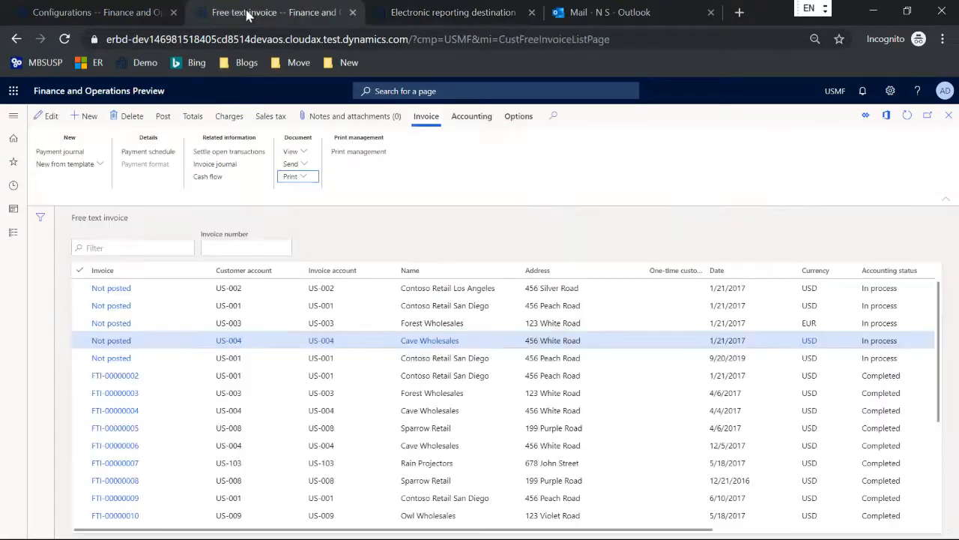
{"action": "left_click", "coordinate": [165, 118]}
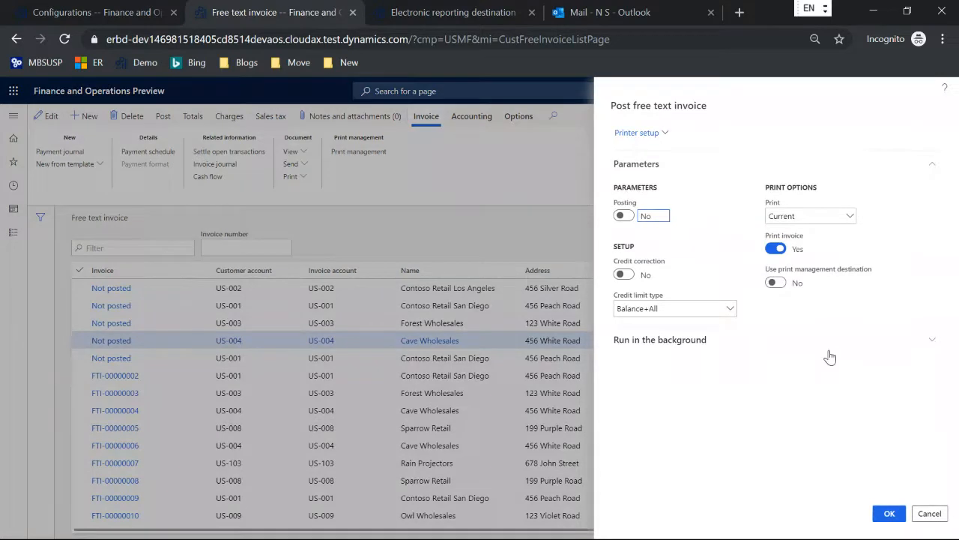
{"action": "left_click", "coordinate": [889, 514]}
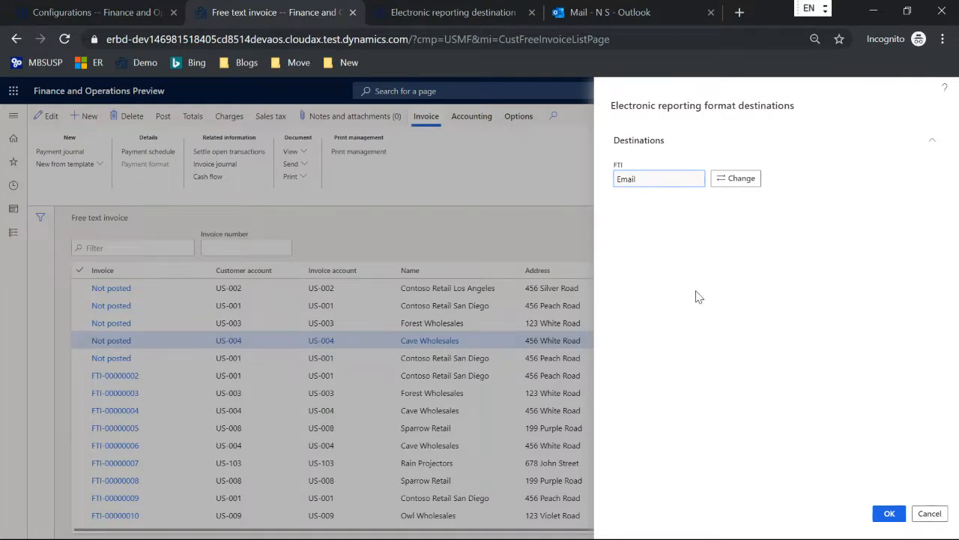
{"action": "left_click", "coordinate": [889, 514]}
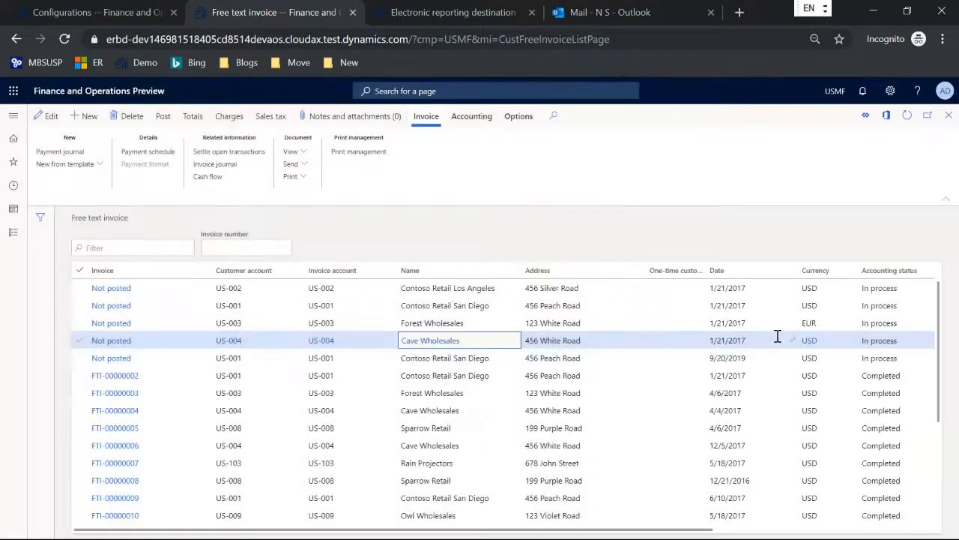
{"action": "left_click", "coordinate": [597, 15]}
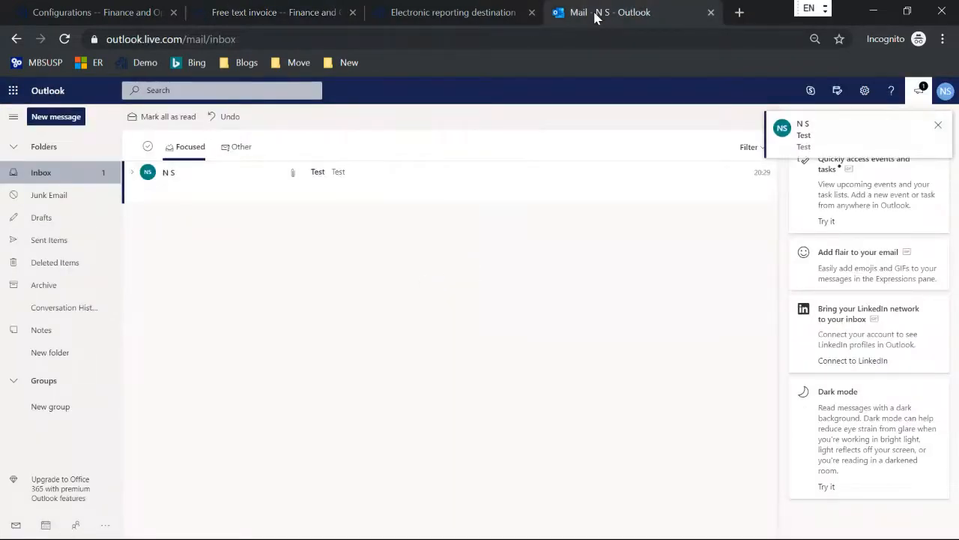
Open the Test email, preview its Excel invoice attachment, then delete the message
{"action": "left_click", "coordinate": [328, 172]}
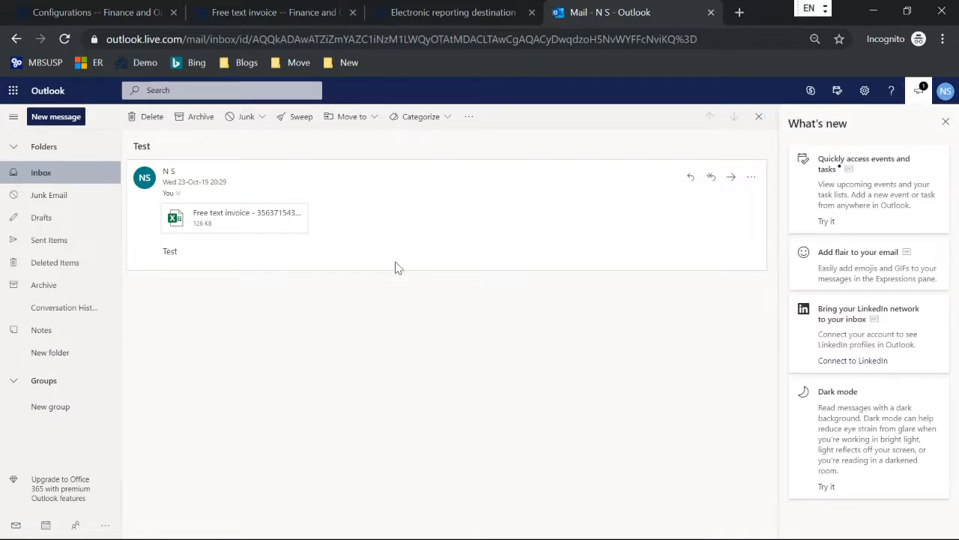
{"action": "left_click", "coordinate": [258, 221]}
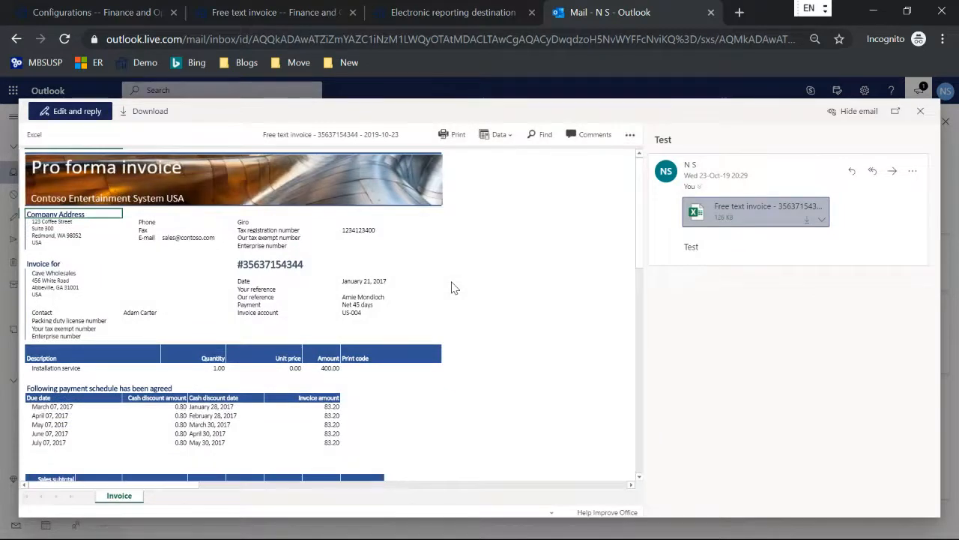
{"action": "left_click", "coordinate": [921, 111]}
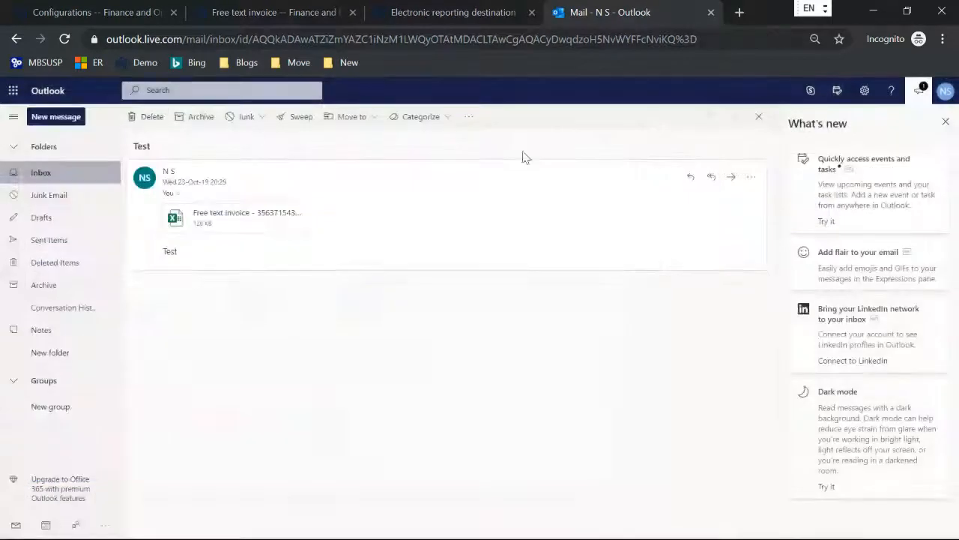
{"action": "left_click", "coordinate": [148, 120]}
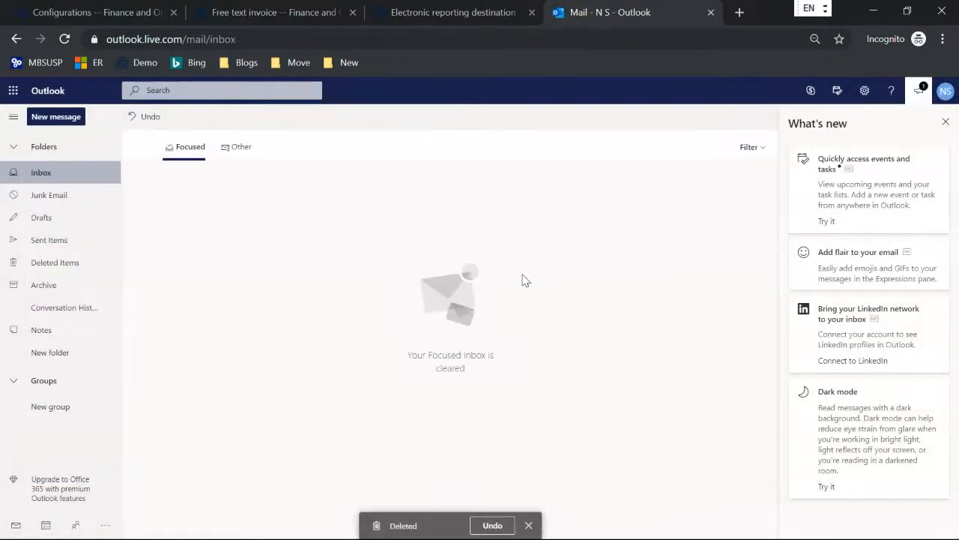
Review the FTI destination's Test subject and body, cancel the settings, and show the Modules pane
{"action": "left_click", "coordinate": [251, 16]}
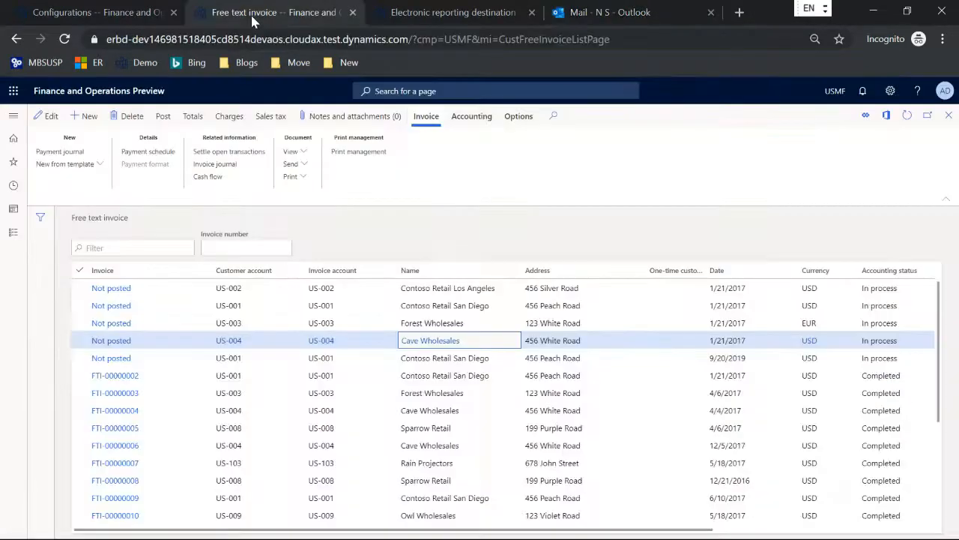
{"action": "left_click", "coordinate": [406, 15]}
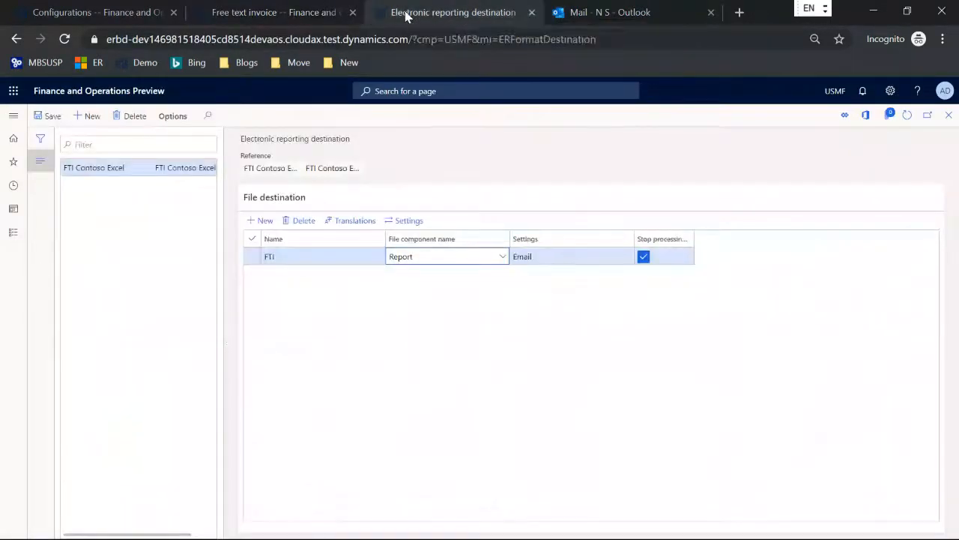
{"action": "left_click", "coordinate": [410, 220]}
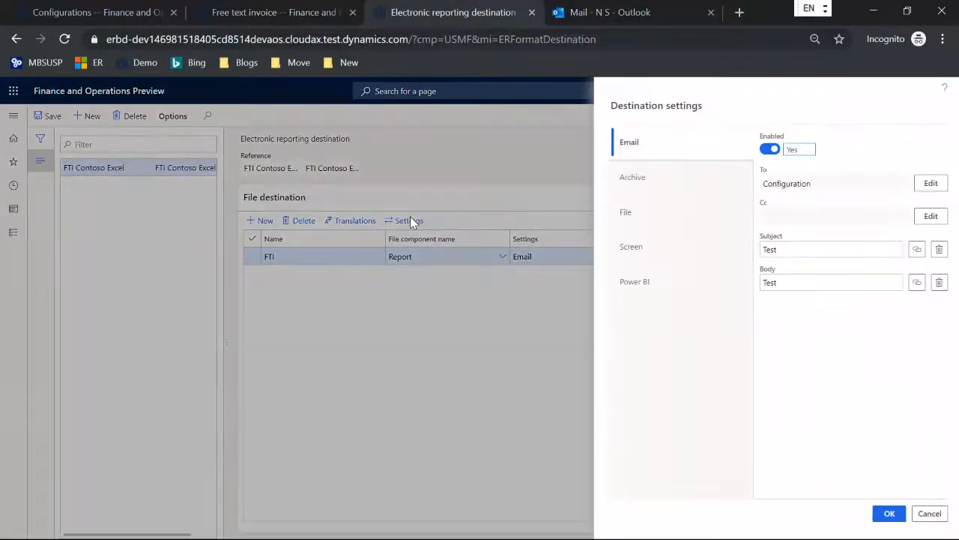
{"action": "left_click", "coordinate": [795, 250]}
{"action": "left_click", "coordinate": [794, 281]}
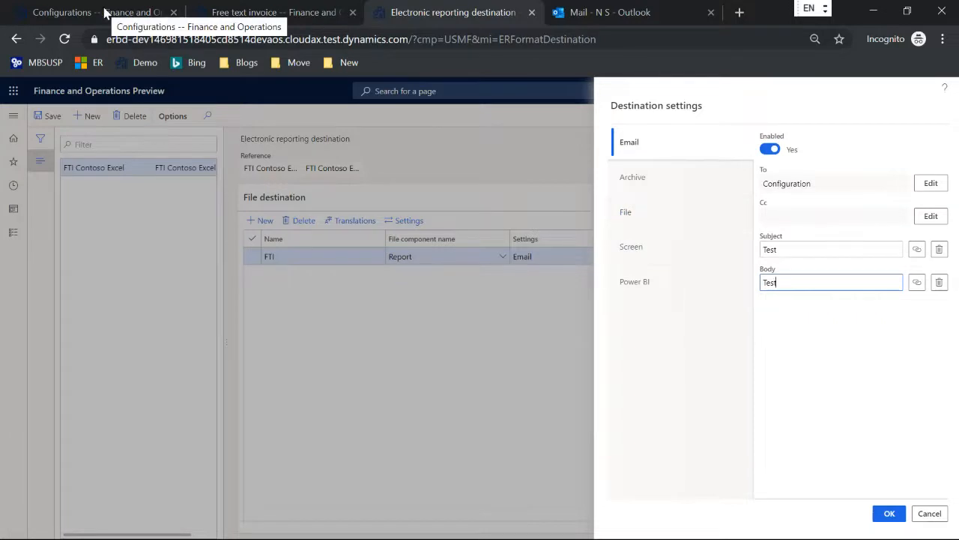
{"action": "left_click", "coordinate": [930, 513]}
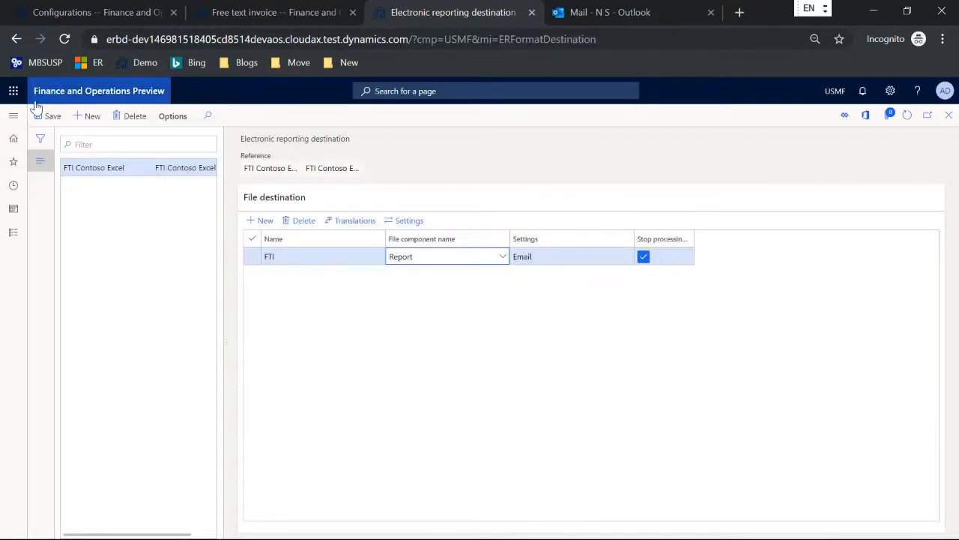
{"action": "left_click", "coordinate": [13, 119]}
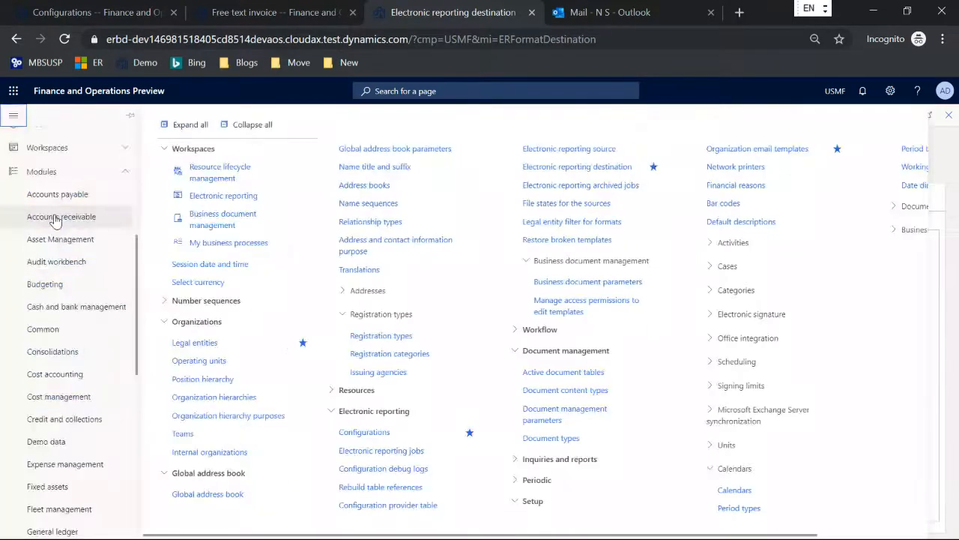
Open the ERFTITMP template from Organization email templates
{"action": "left_click", "coordinate": [751, 150]}
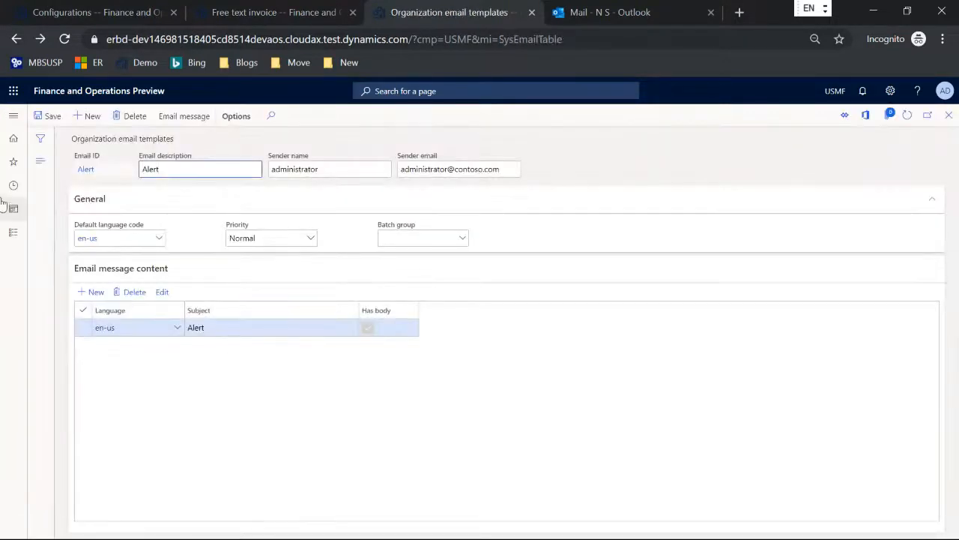
{"action": "left_click", "coordinate": [39, 161]}
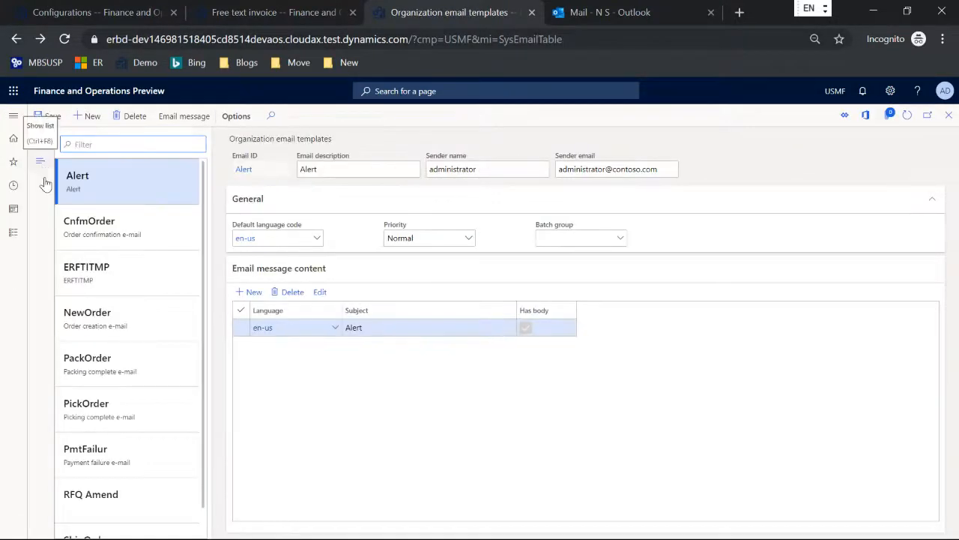
{"action": "left_click", "coordinate": [109, 266]}
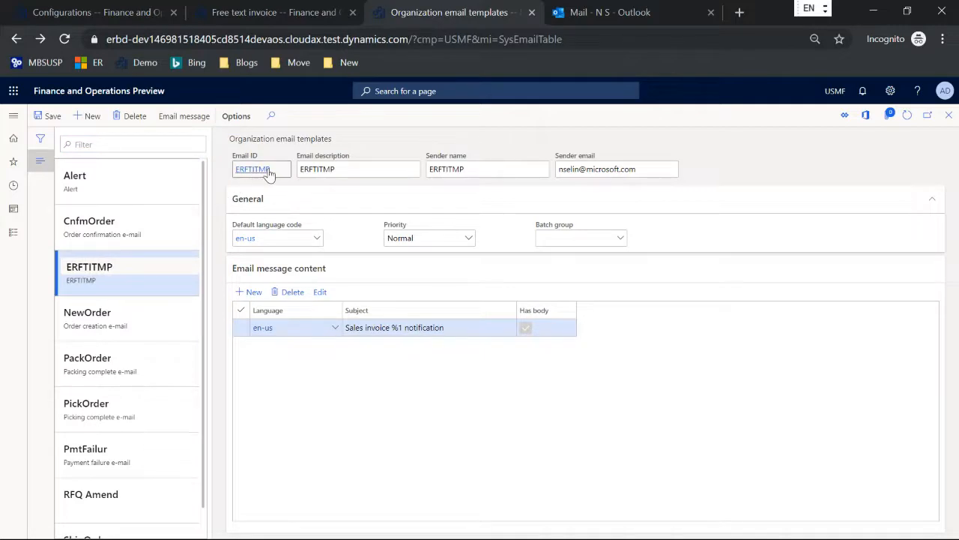
{"action": "left_click_drag", "start_coordinate": [269, 171], "coordinate": [233, 171]}
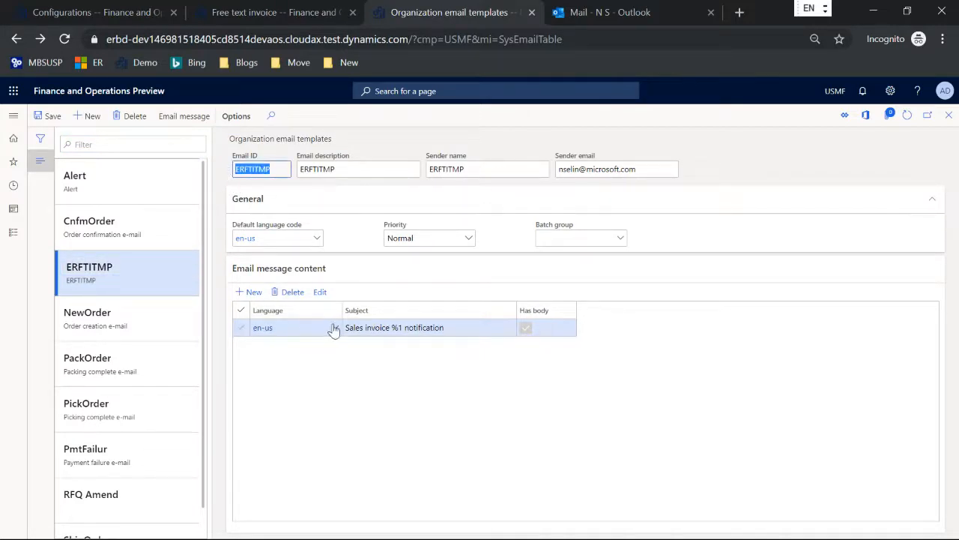
Review the %1, %2 and %3 placeholders in the template's HTML body, then cancel without changes
{"action": "left_click", "coordinate": [320, 292]}
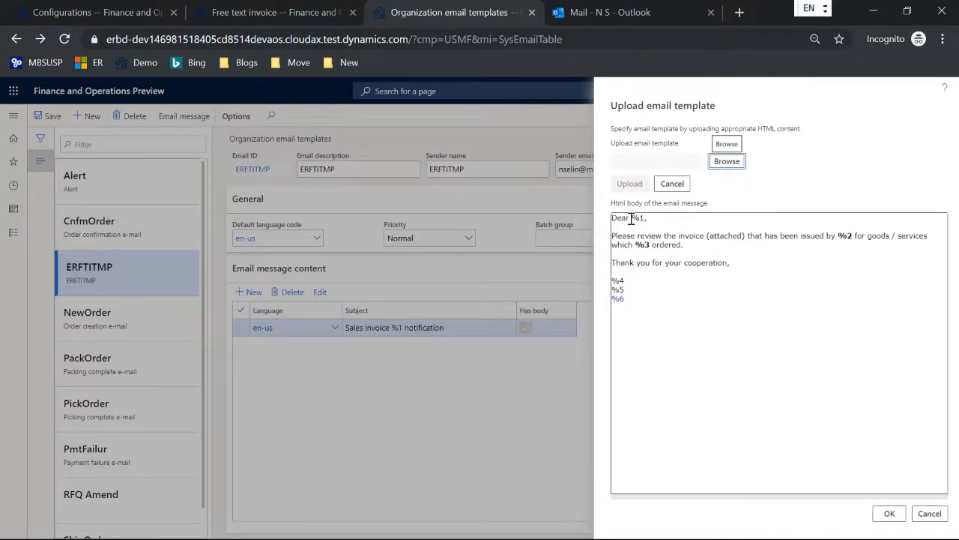
{"action": "left_click_drag", "start_coordinate": [631, 217], "coordinate": [641, 217]}
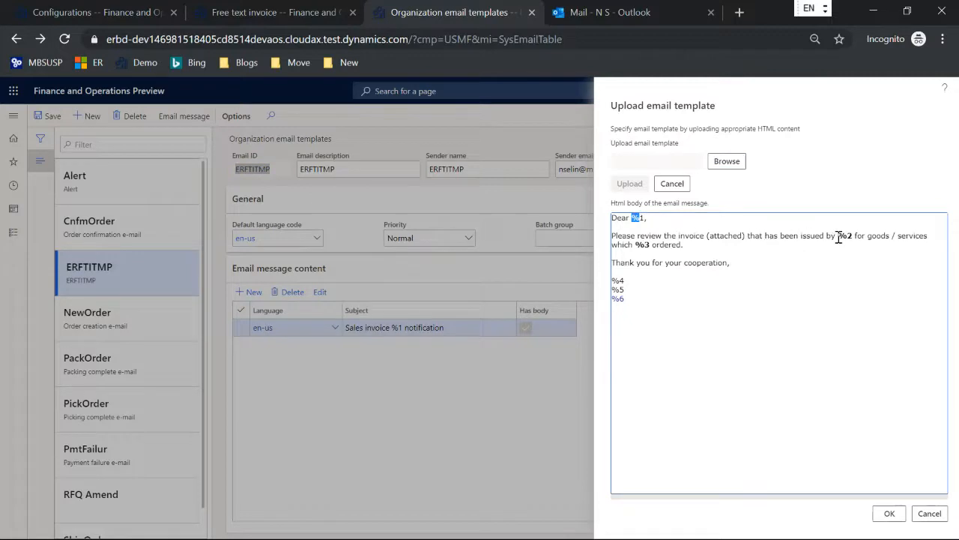
{"action": "left_click_drag", "start_coordinate": [839, 237], "coordinate": [851, 236]}
{"action": "left_click_drag", "start_coordinate": [635, 245], "coordinate": [648, 245]}
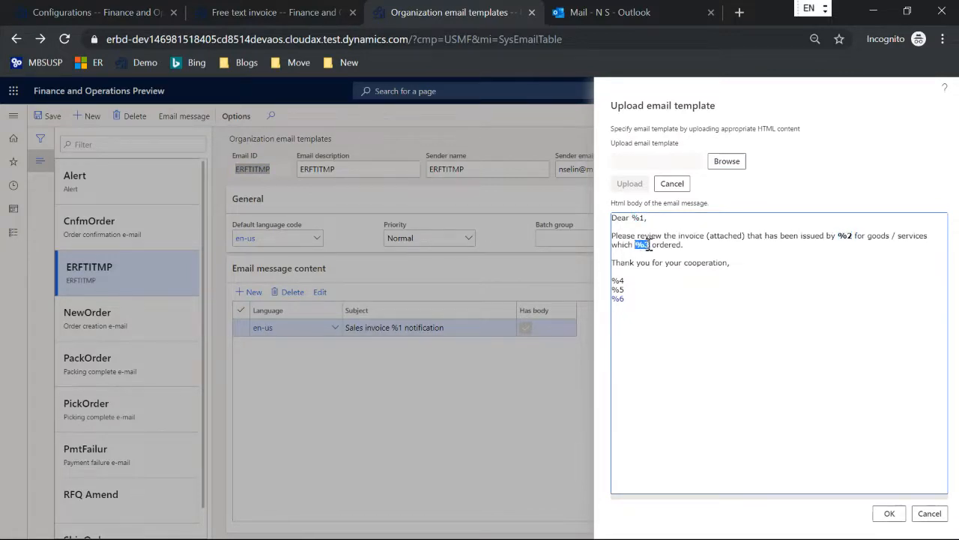
{"action": "left_click", "coordinate": [708, 291]}
{"action": "left_click", "coordinate": [928, 514]}
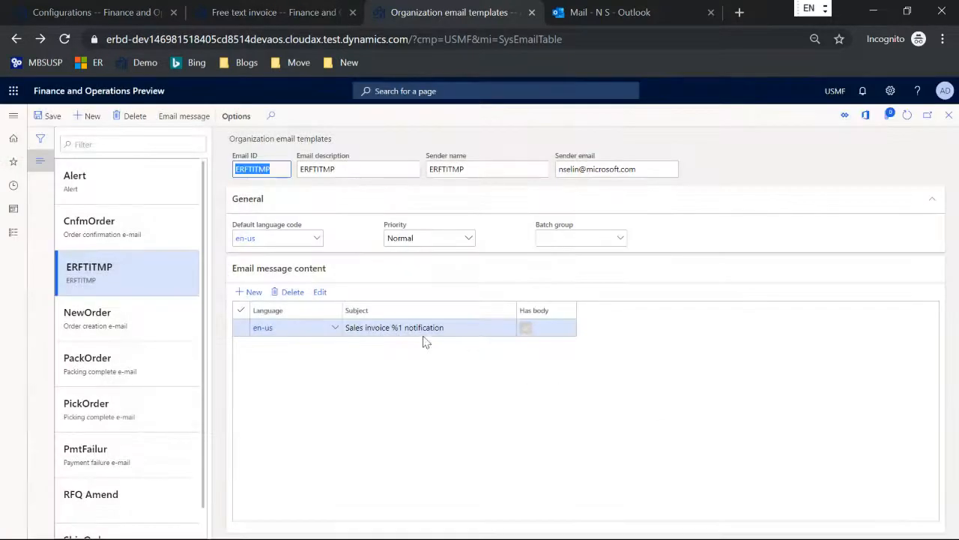
Inspect the %1 placeholder in the subject 'Sales invoice %1 notification'
{"action": "left_click", "coordinate": [389, 328]}
{"action": "double_click", "coordinate": [393, 328]}
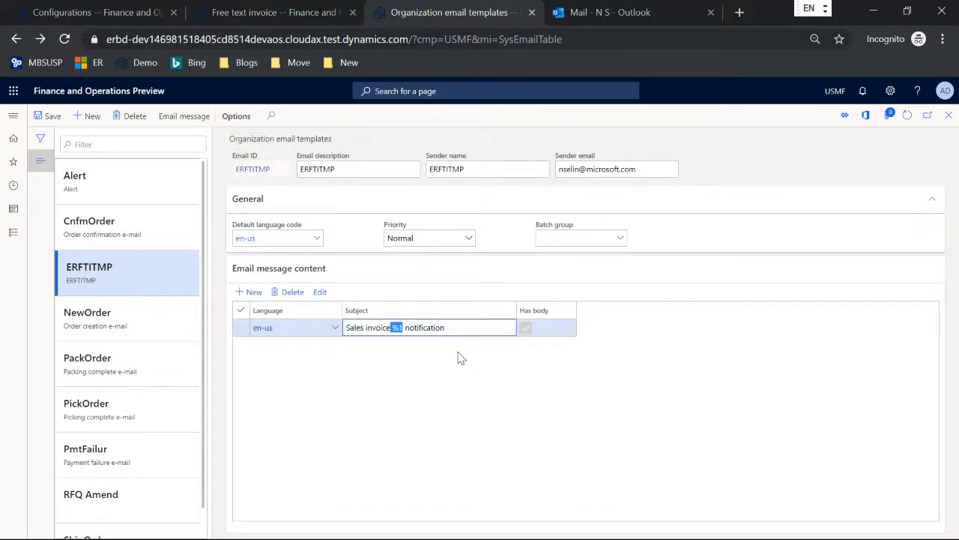
{"action": "left_click", "coordinate": [468, 328]}
In the Invoice model mapping designer, view the properties of the PrintMgmt > Er > EmailTemplate calculated field
{"action": "left_click", "coordinate": [75, 12]}
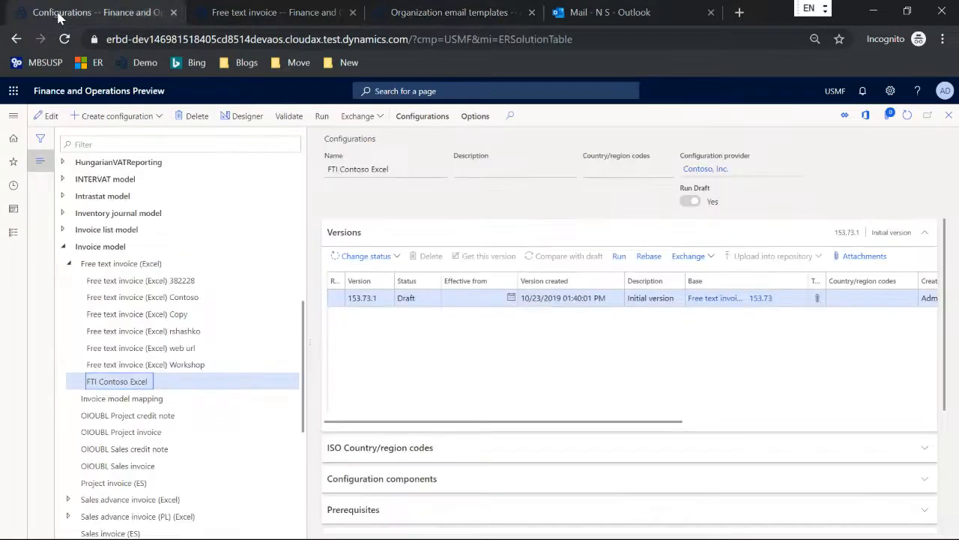
{"action": "left_click", "coordinate": [129, 398]}
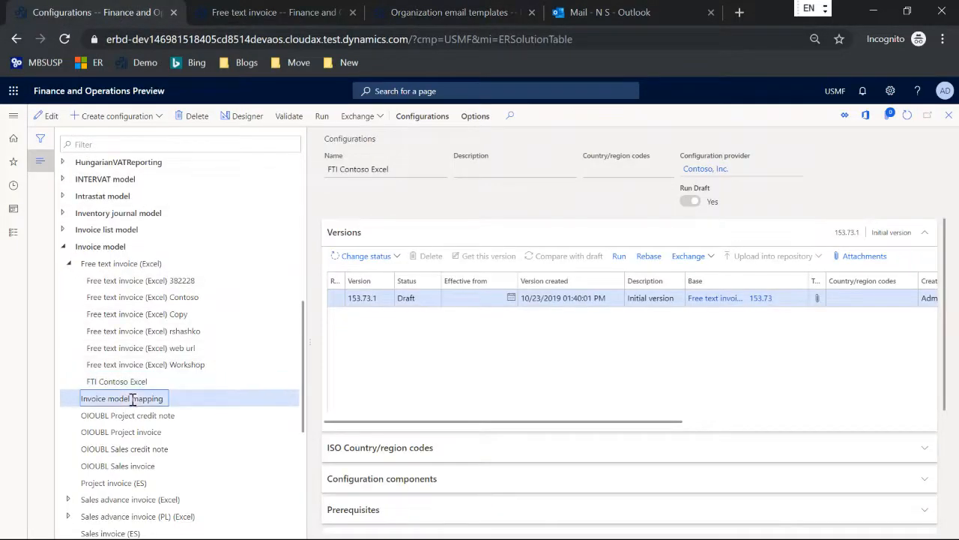
{"action": "left_click", "coordinate": [238, 117]}
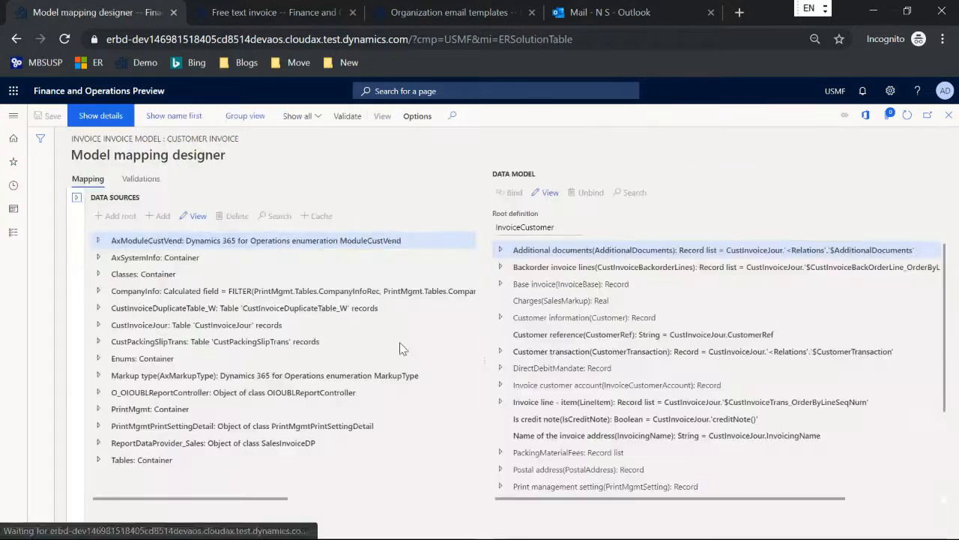
{"action": "left_click", "coordinate": [97, 409]}
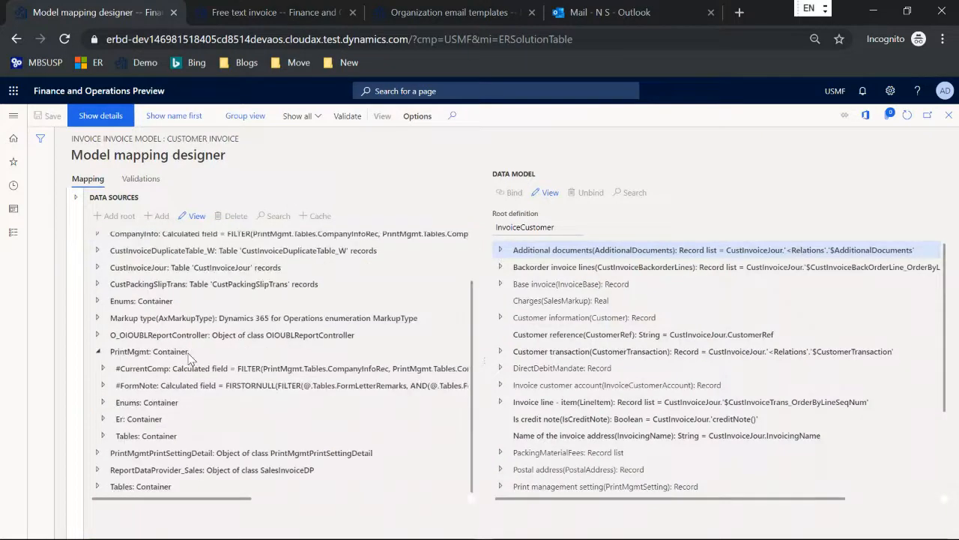
{"action": "left_click", "coordinate": [103, 418]}
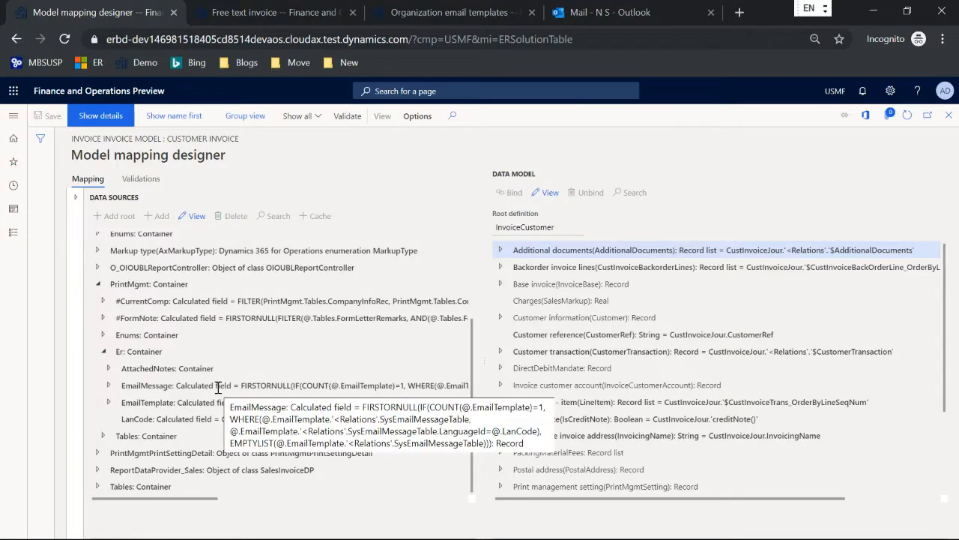
{"action": "left_click", "coordinate": [253, 403]}
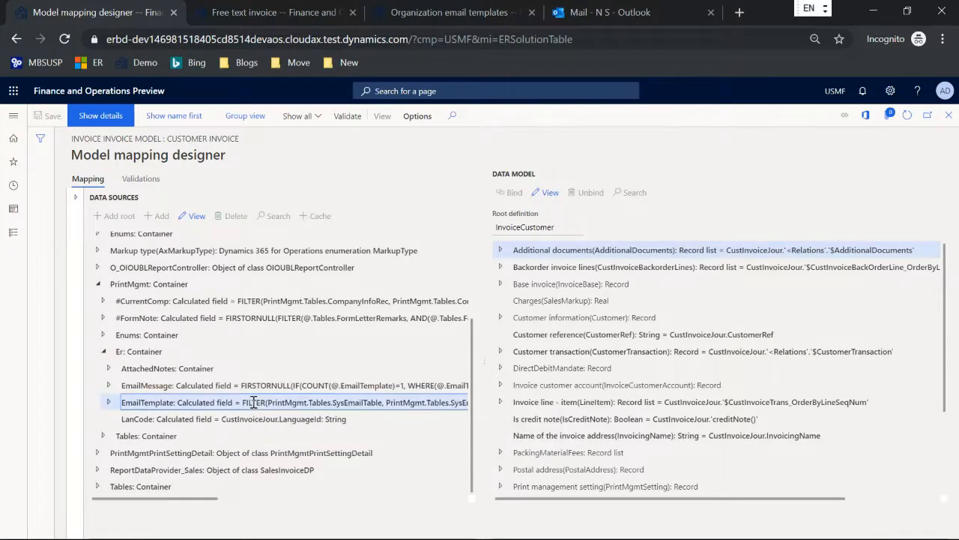
{"action": "left_click", "coordinate": [192, 216]}
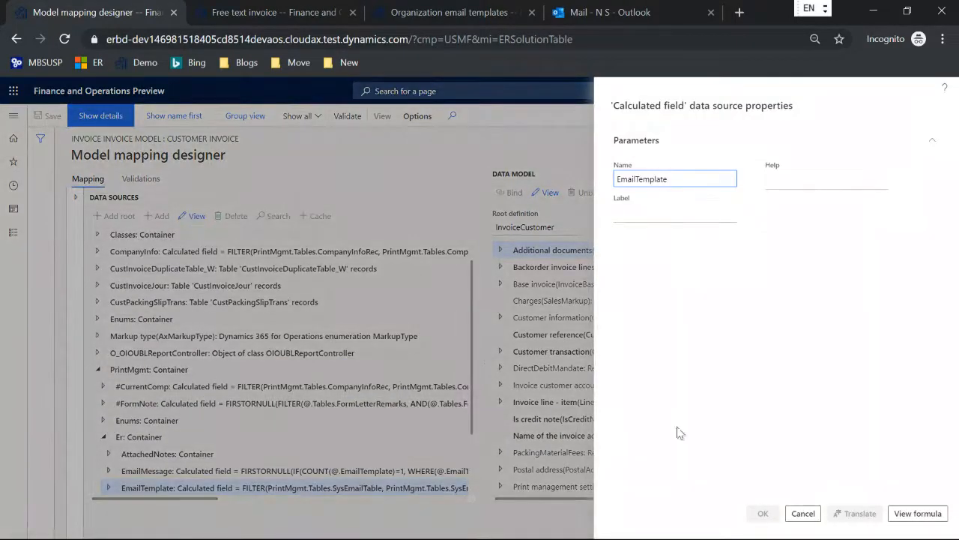
Inspect the EmailTemplate formula, which filters SysEmailTable by ERFTITMP
{"action": "left_click", "coordinate": [916, 513]}
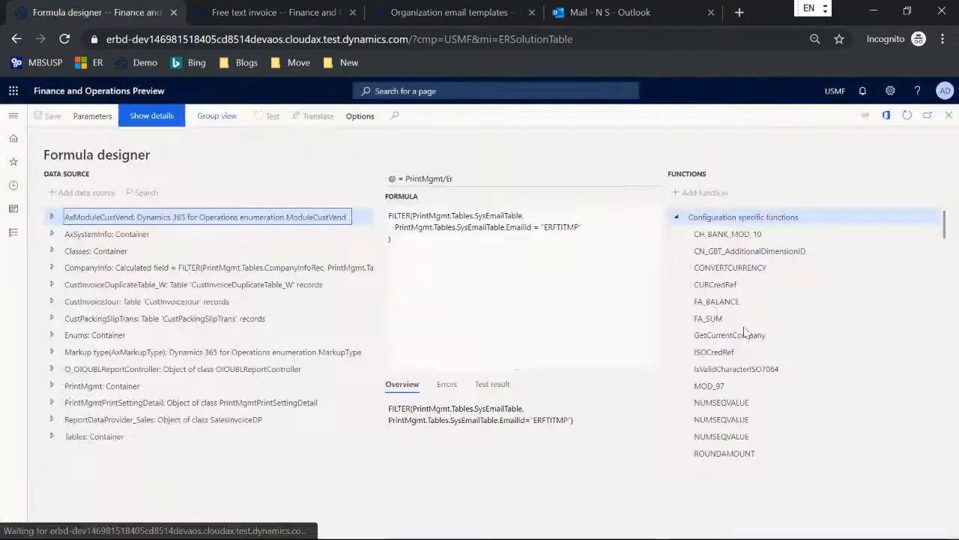
{"action": "double_click", "coordinate": [474, 227]}
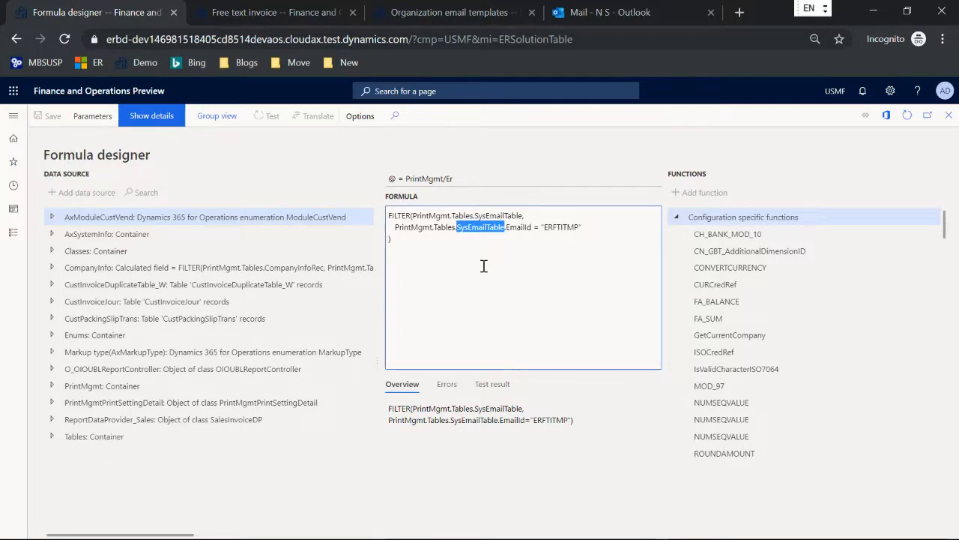
{"action": "double_click", "coordinate": [561, 227]}
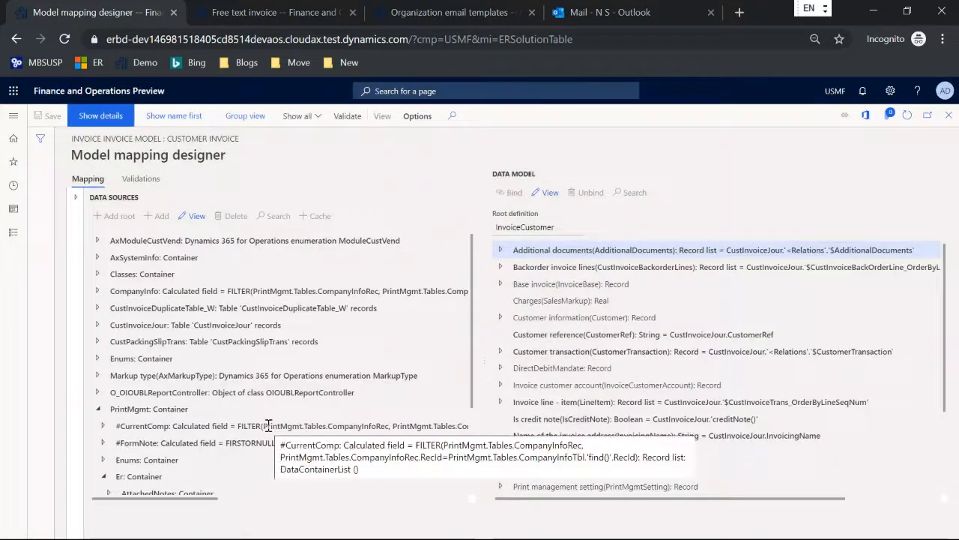
Inspect the EmailMessage formula's language condition, LanguageId equal to @.LanCode
{"action": "scroll", "coordinate": [255, 409], "scroll_direction": "down", "scroll_amount": 3}
{"action": "left_click", "coordinate": [236, 384]}
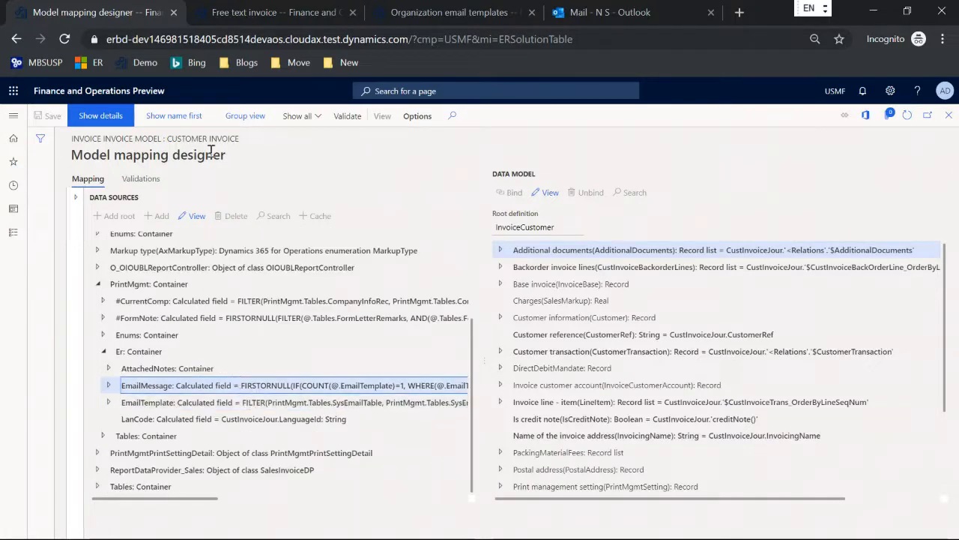
{"action": "left_click", "coordinate": [198, 216]}
{"action": "left_click", "coordinate": [925, 519]}
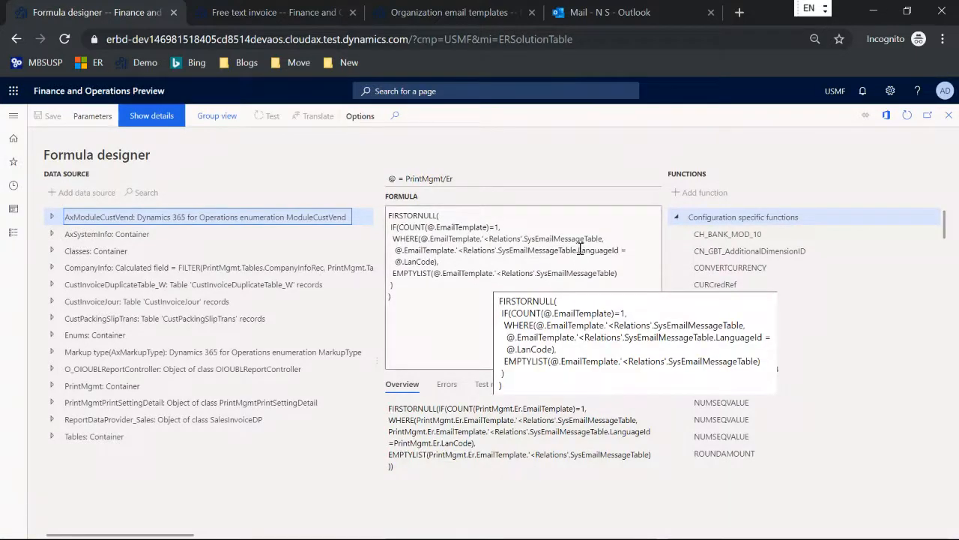
{"action": "left_click_drag", "start_coordinate": [580, 249], "coordinate": [459, 264]}
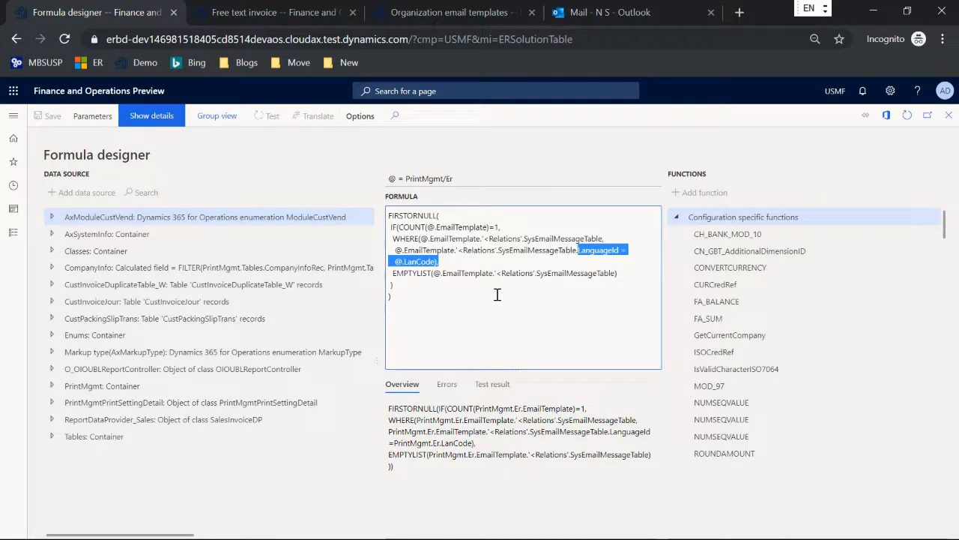
Close the formula and properties, and expand Print management setting > EmailTemplate
{"action": "key", "text": "Escape"}
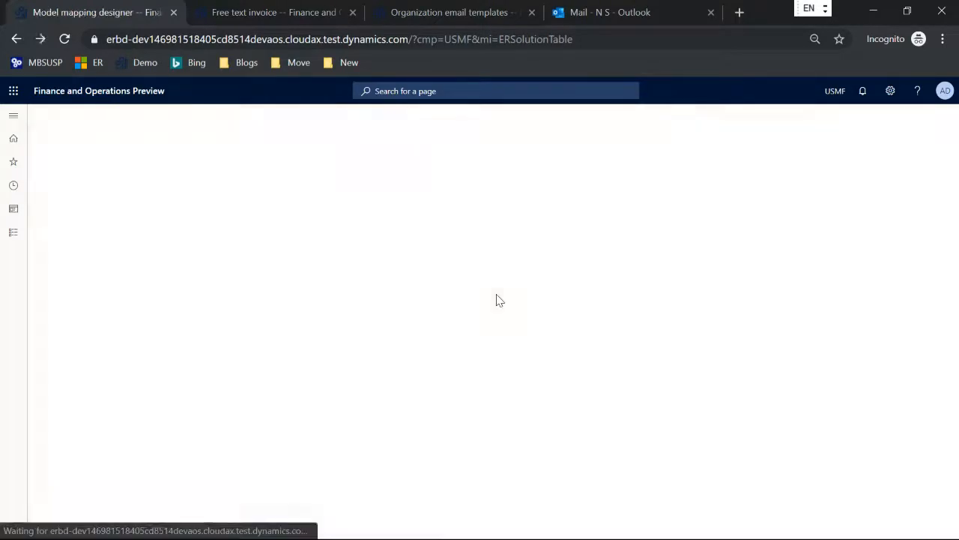
{"action": "key", "text": "Escape"}
{"action": "scroll", "coordinate": [621, 298], "scroll_direction": "down", "scroll_amount": 3}
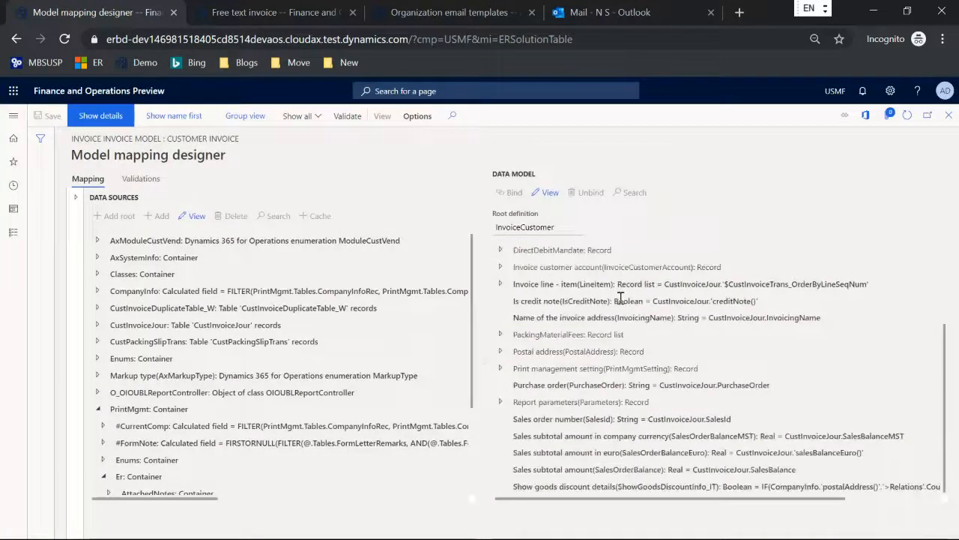
{"action": "left_click", "coordinate": [501, 368]}
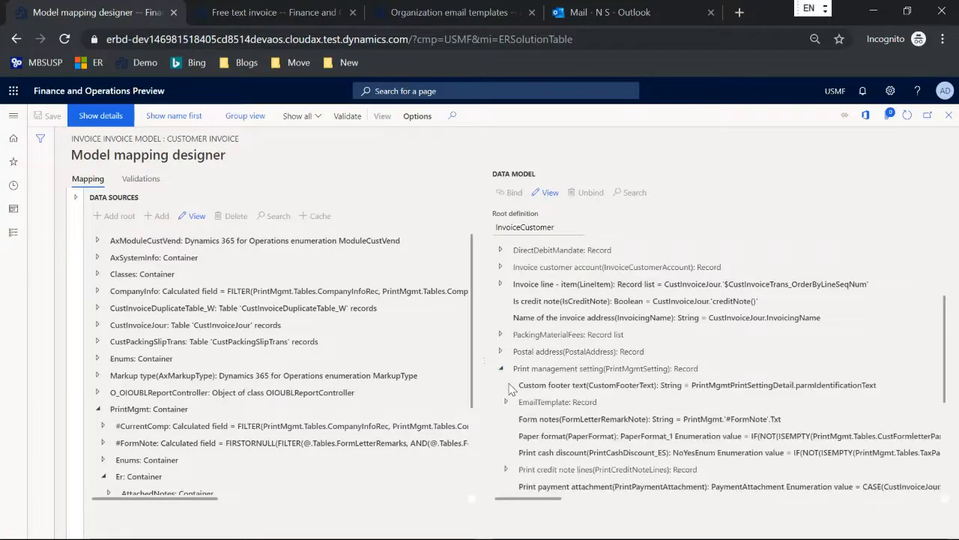
{"action": "left_click", "coordinate": [507, 402]}
{"action": "scroll", "coordinate": [564, 351], "scroll_direction": "down", "scroll_amount": 1}
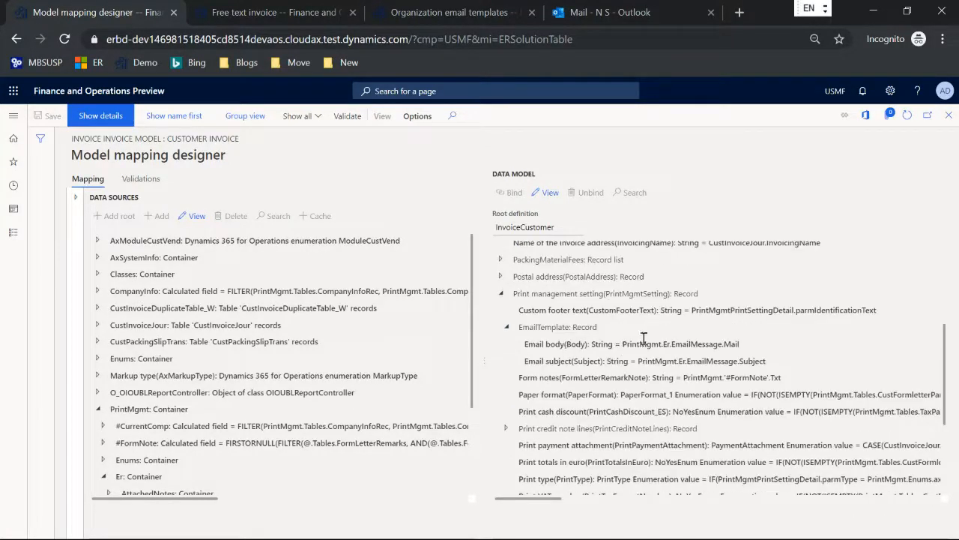
Check the Email body and Email subject field bindings, then close the model mapping designer
{"action": "left_click_drag", "start_coordinate": [624, 344], "coordinate": [752, 344]}
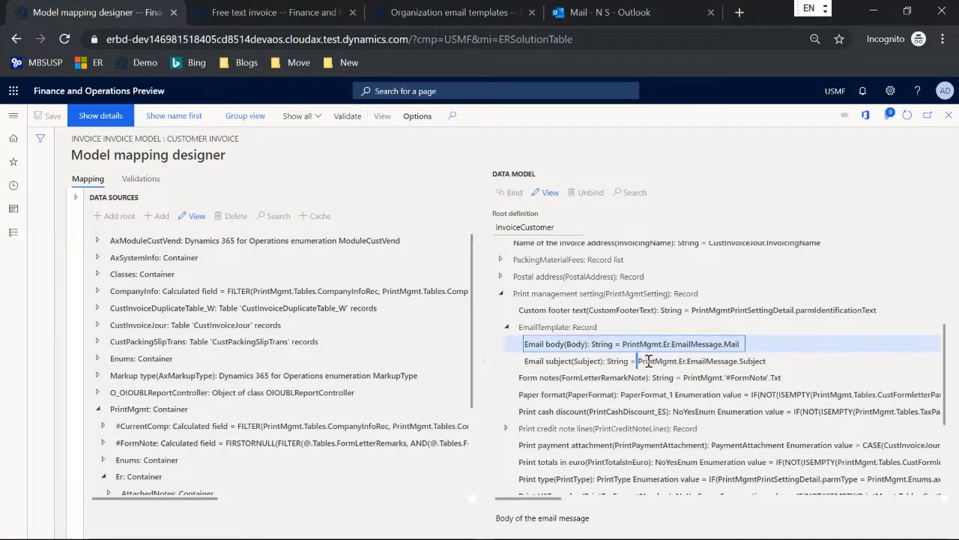
{"action": "left_click_drag", "start_coordinate": [648, 360], "coordinate": [766, 360]}
{"action": "double_click", "coordinate": [535, 344]}
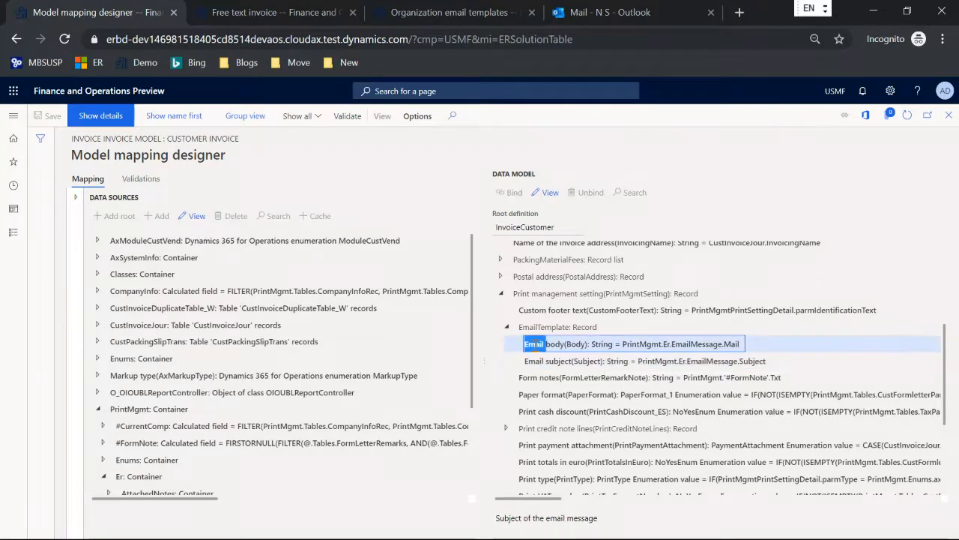
{"action": "double_click", "coordinate": [534, 361]}
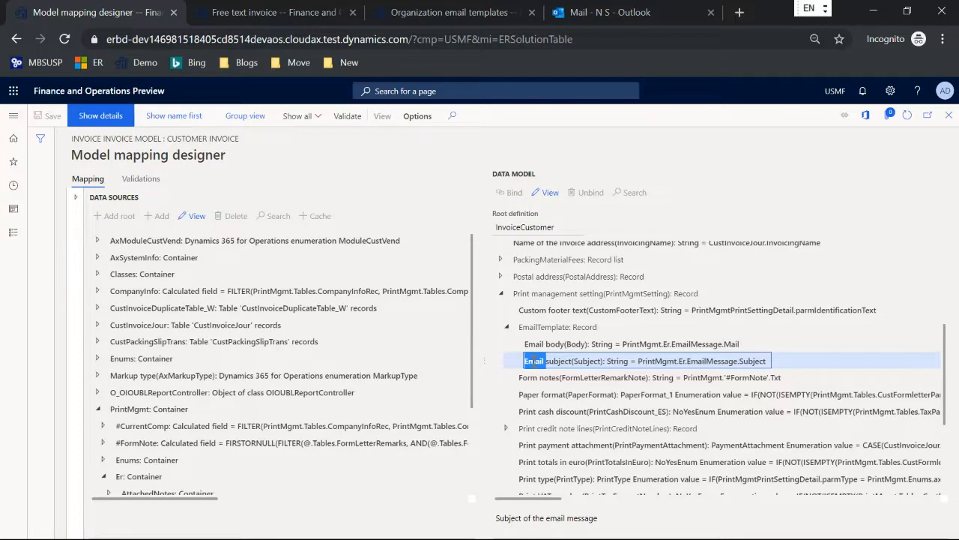
{"action": "key", "text": "Escape"}
{"action": "key", "text": "Escape"}
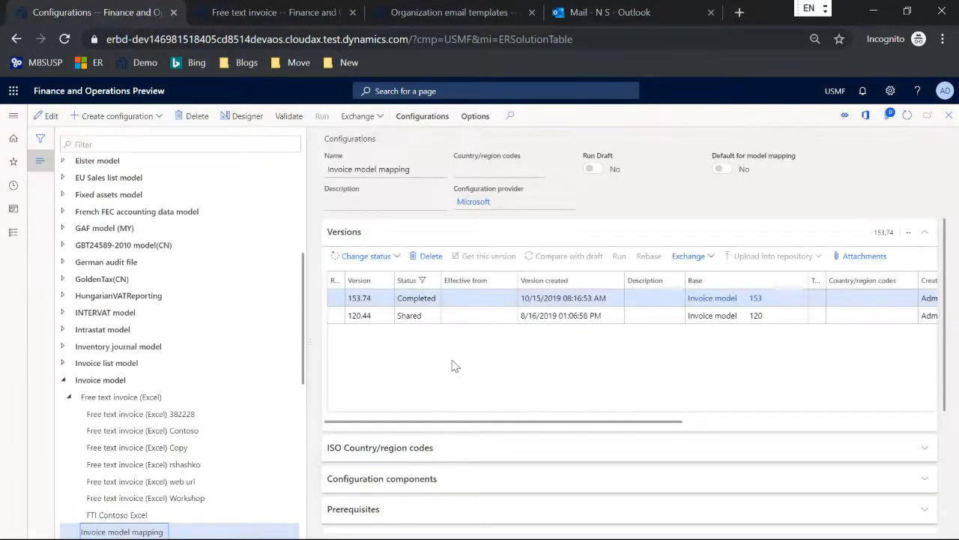
Open the FTI Contoso Excel format designer's data source mapping and expand Emailing
{"action": "scroll", "coordinate": [150, 345], "scroll_direction": "down", "scroll_amount": 1}
{"action": "left_click", "coordinate": [150, 439]}
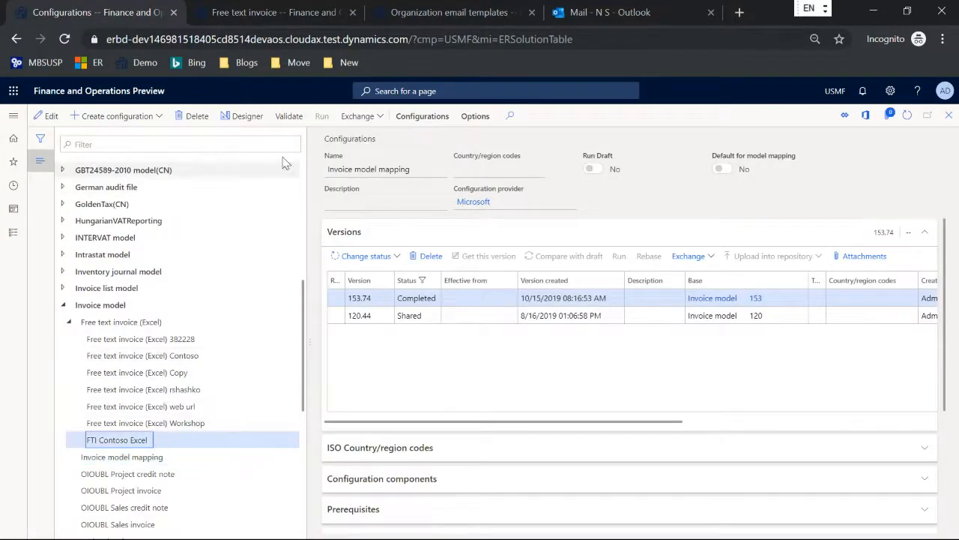
{"action": "left_click", "coordinate": [246, 117]}
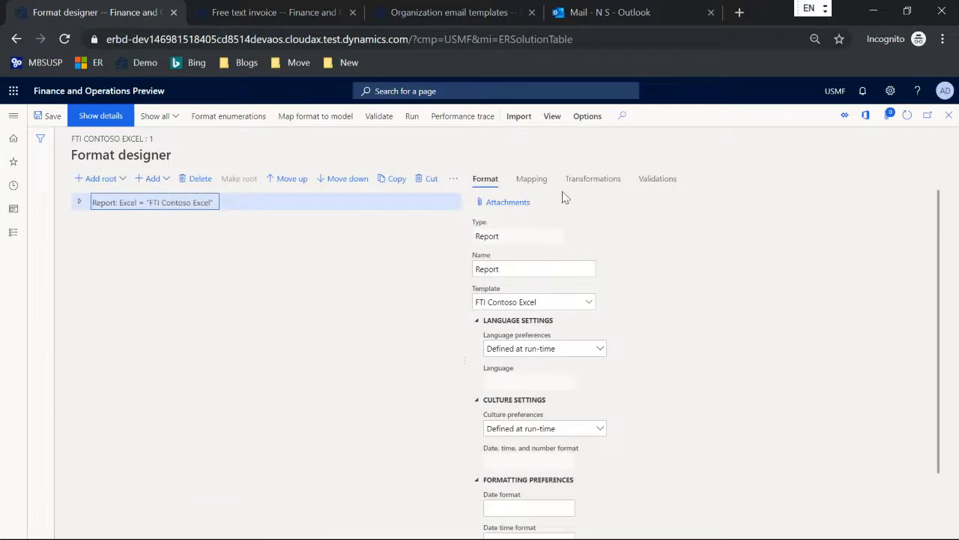
{"action": "left_click", "coordinate": [532, 182]}
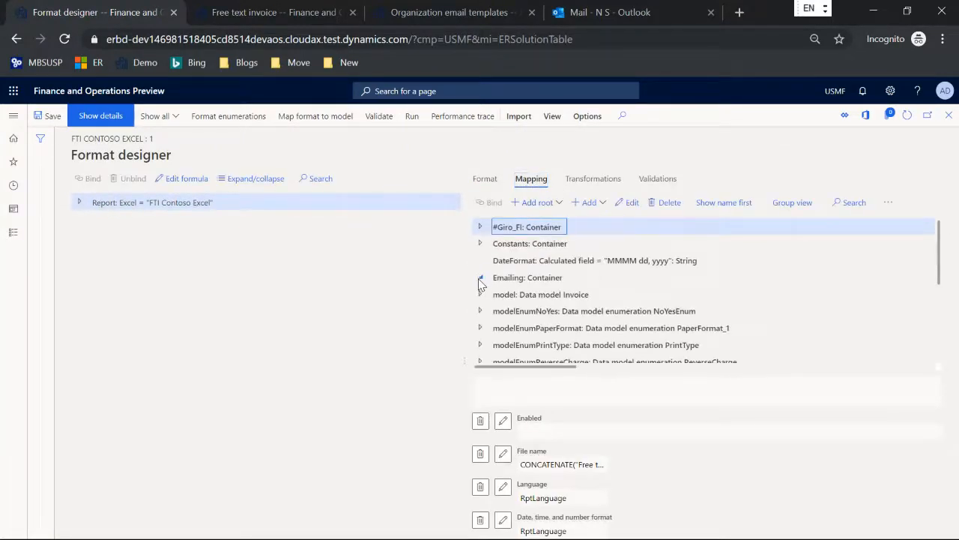
{"action": "left_click", "coordinate": [480, 278]}
{"action": "scroll", "coordinate": [583, 292], "scroll_direction": "down", "scroll_amount": 1}
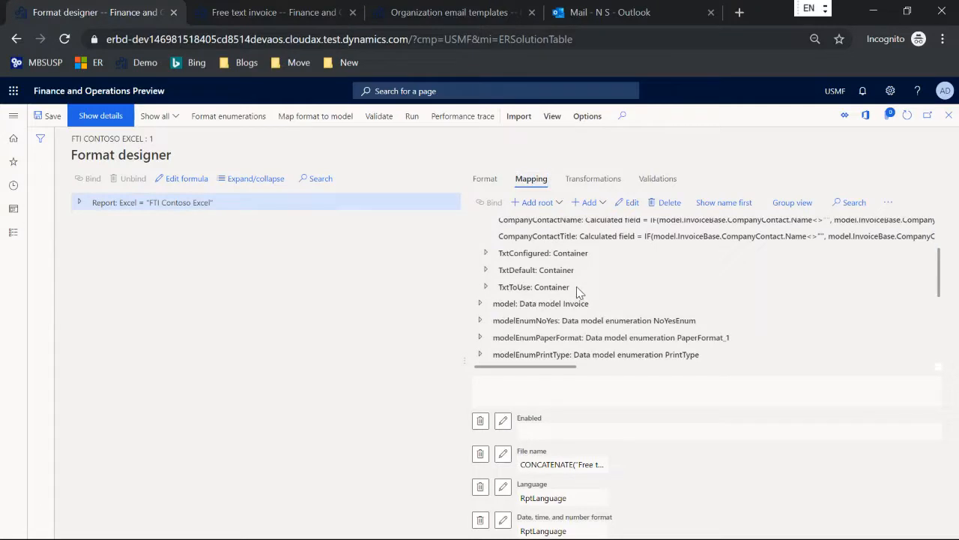
Inspect the email template reference in the TxtConfigured Body formula
{"action": "left_click", "coordinate": [486, 253]}
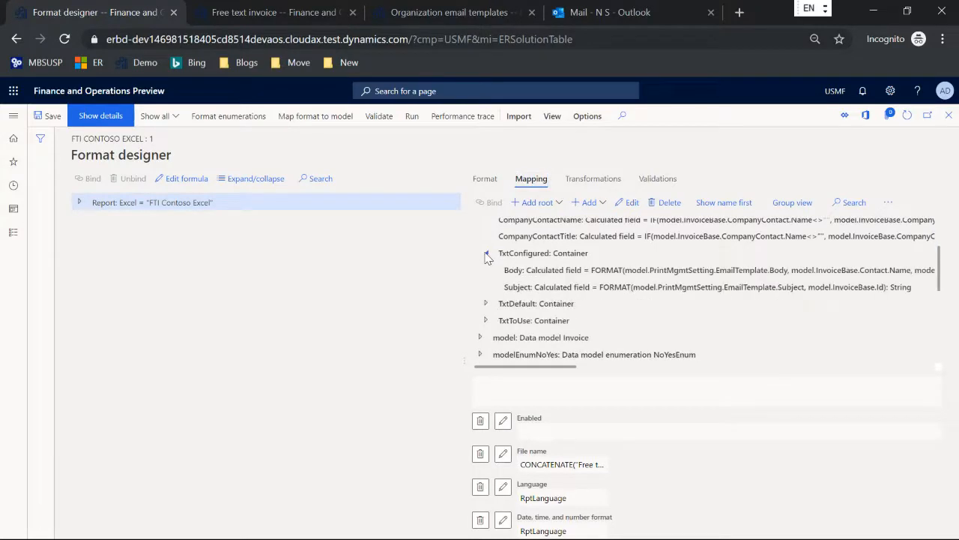
{"action": "left_click", "coordinate": [542, 270]}
{"action": "left_click", "coordinate": [523, 287]}
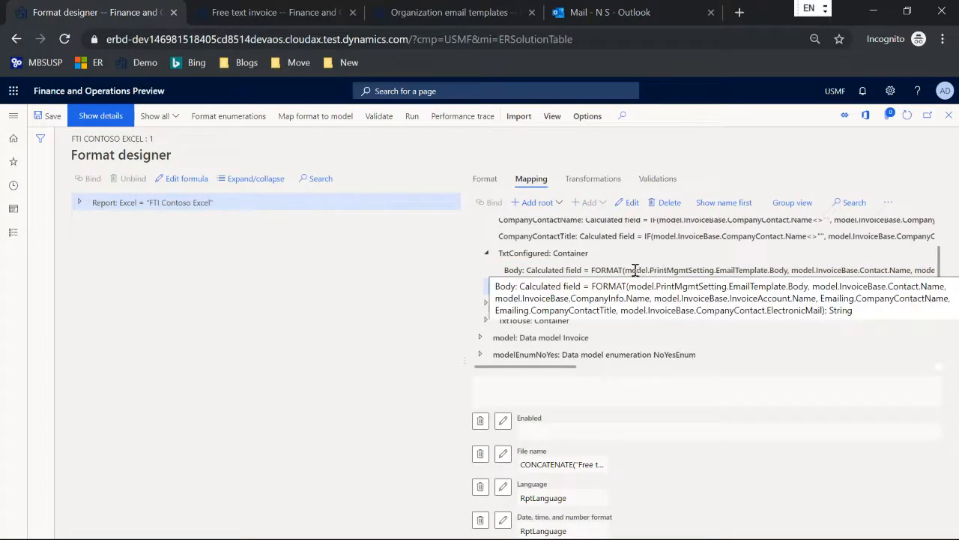
{"action": "left_click_drag", "start_coordinate": [627, 270], "coordinate": [774, 269]}
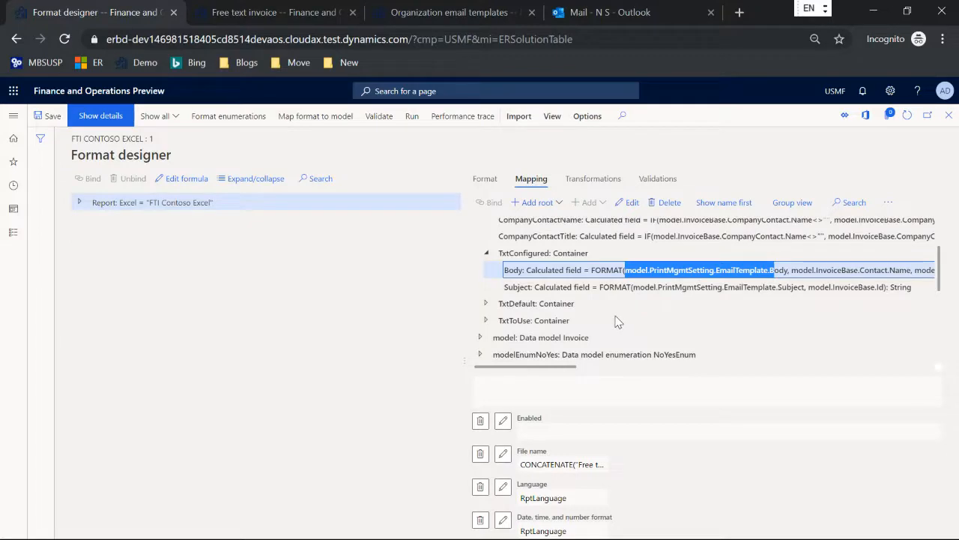
Open the properties of the TxtDefault Subject calculated field
{"action": "left_click", "coordinate": [485, 304]}
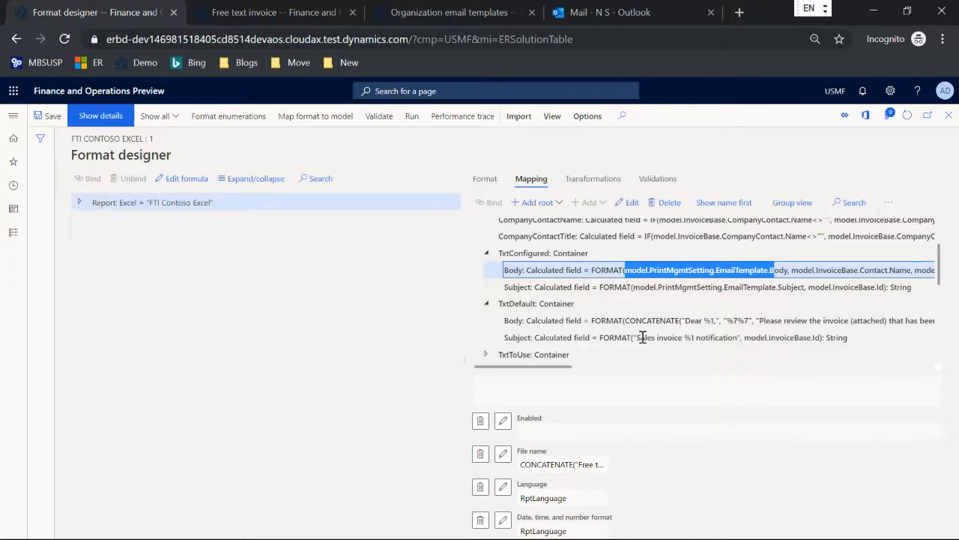
{"action": "left_click", "coordinate": [707, 338]}
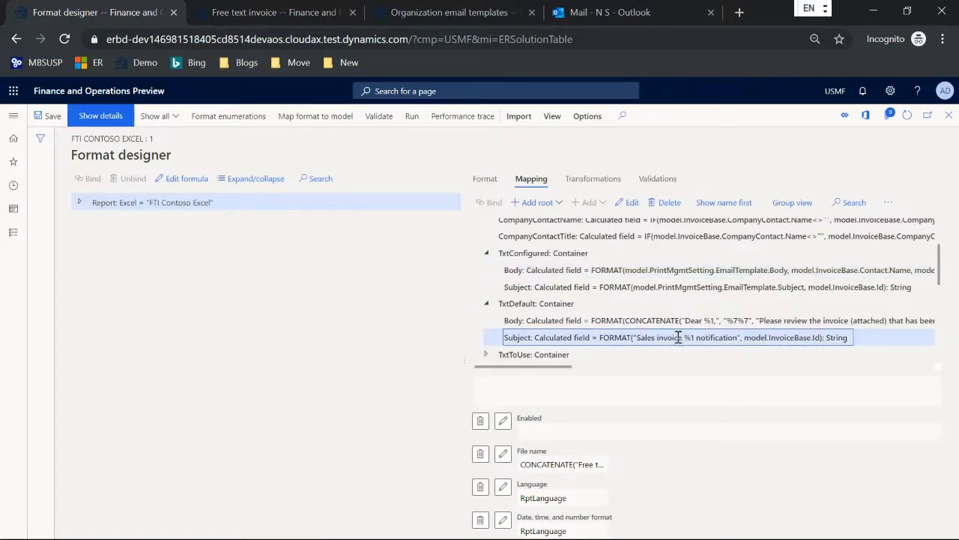
{"action": "left_click", "coordinate": [631, 203]}
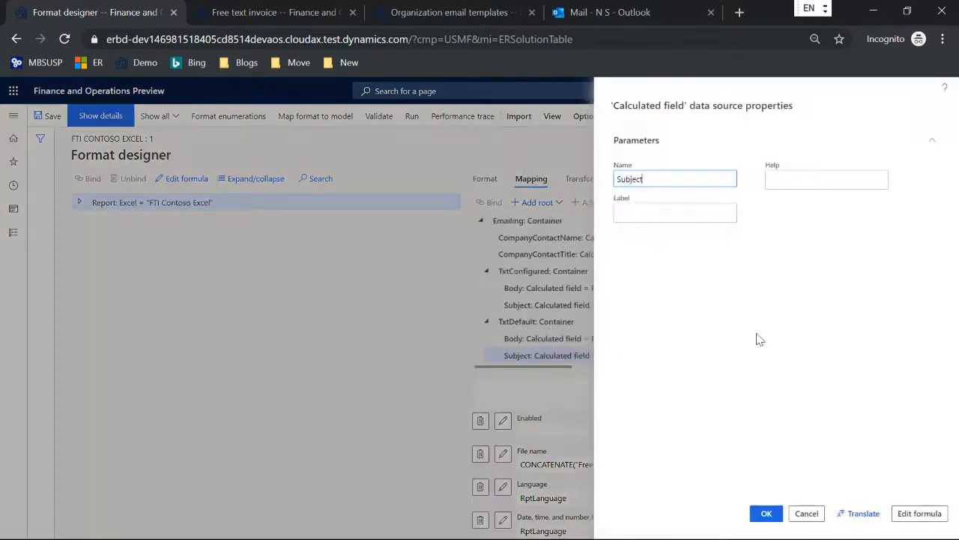
{"action": "left_click", "coordinate": [922, 513]}
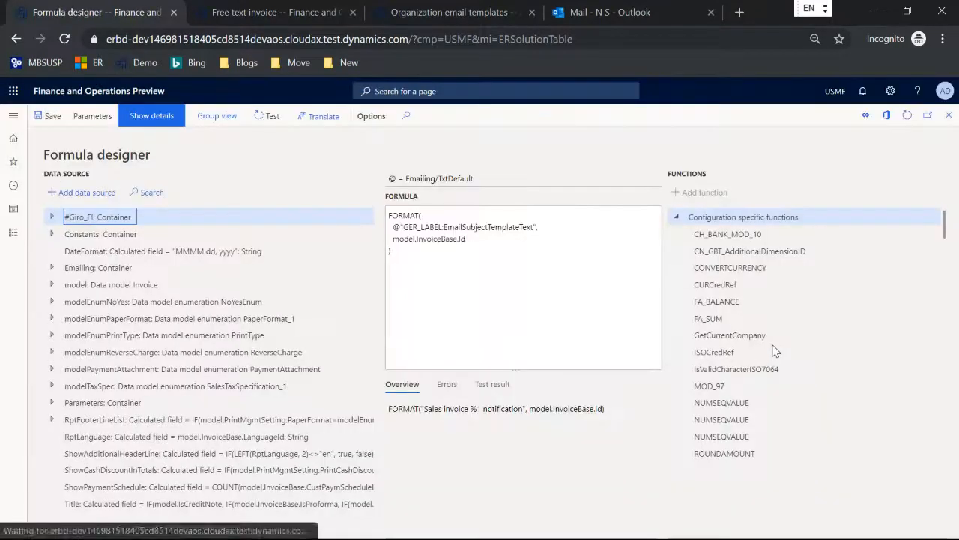
{"action": "double_click", "coordinate": [506, 228]}
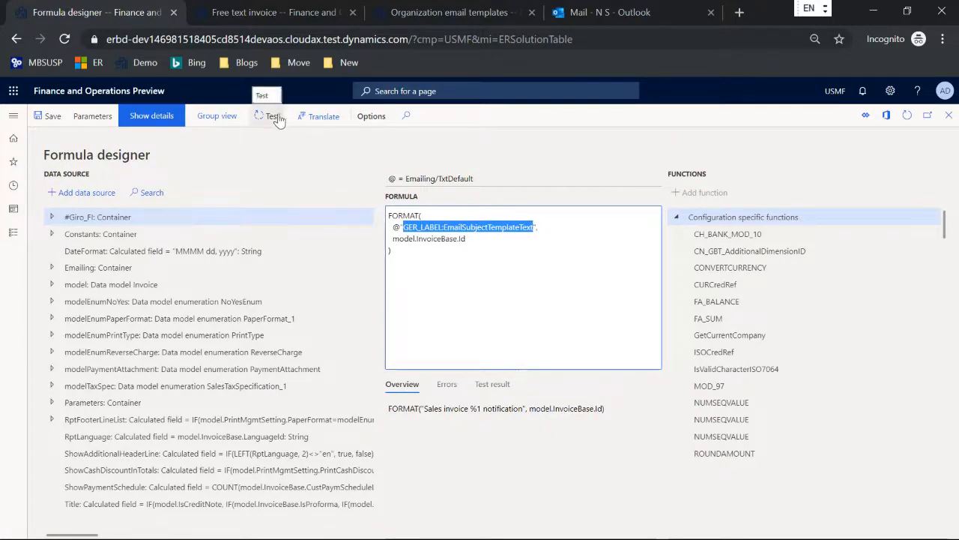
{"action": "left_click", "coordinate": [336, 118]}
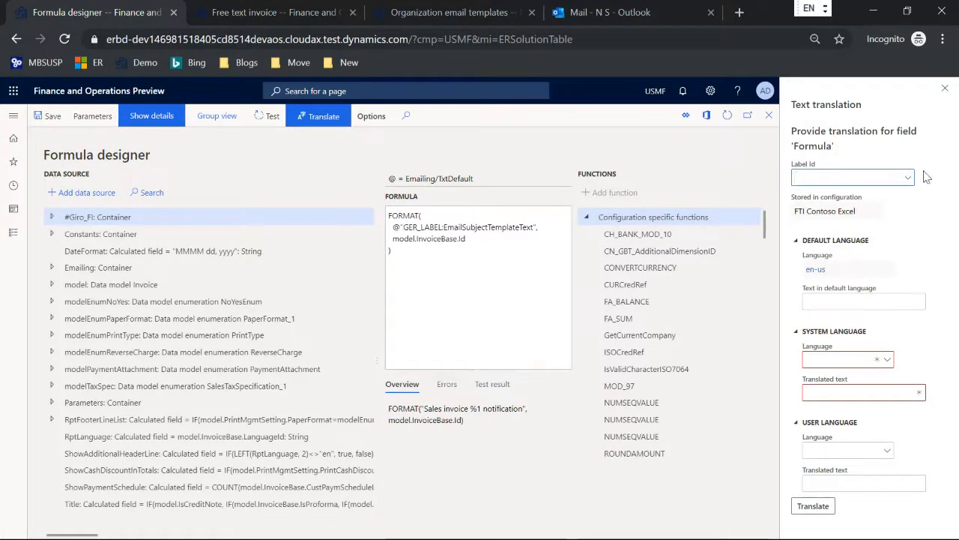
{"action": "left_click", "coordinate": [909, 179]}
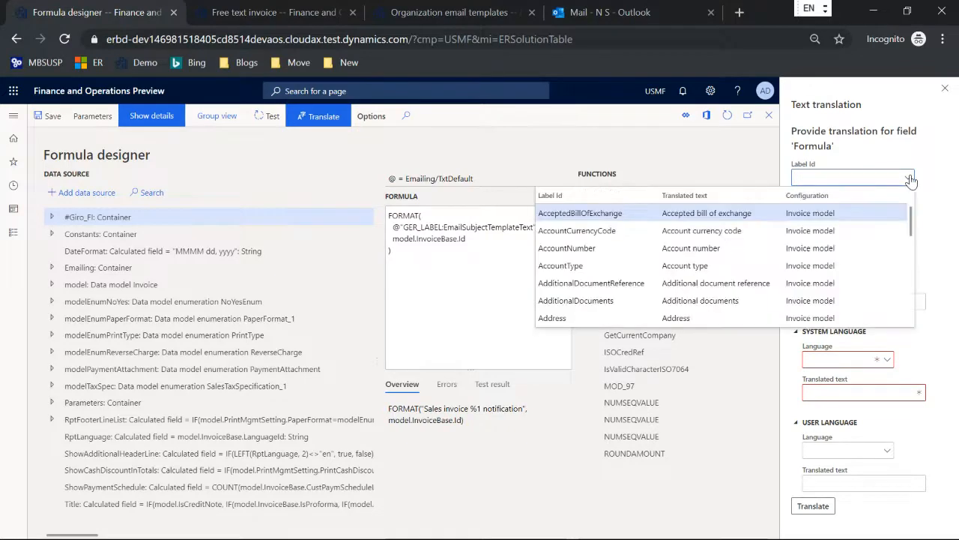
{"action": "left_click", "coordinate": [847, 177]}
{"action": "double_click", "coordinate": [512, 226]}
{"action": "key", "text": "ctrl+c"}
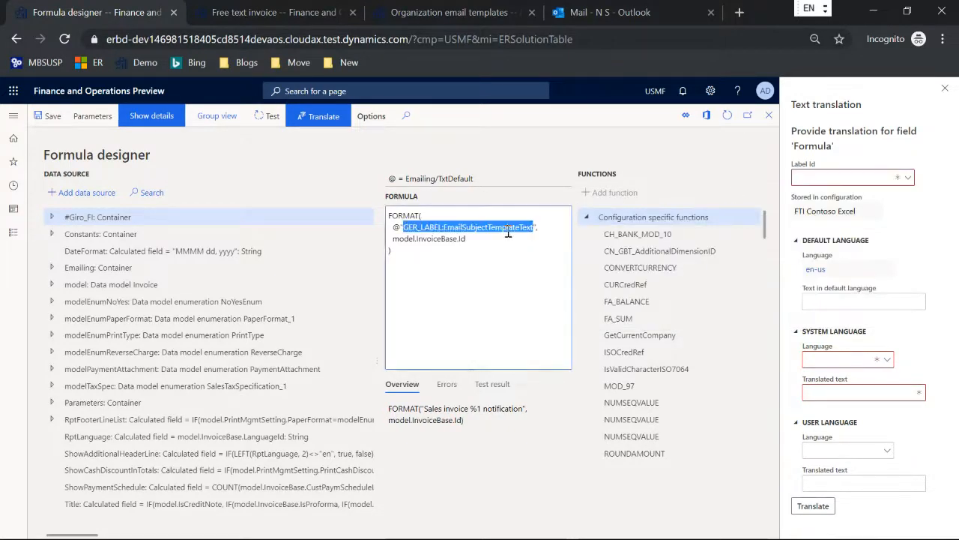
{"action": "left_click", "coordinate": [811, 178]}
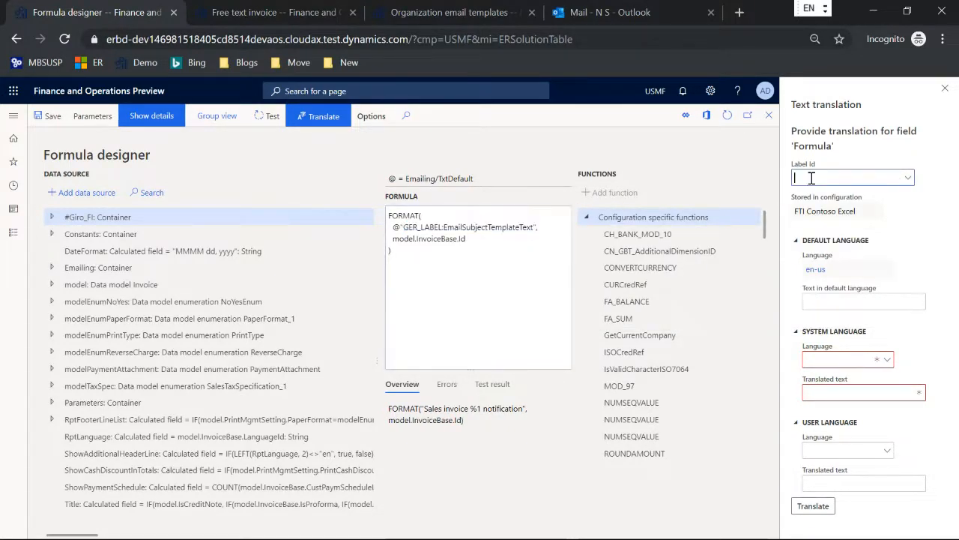
{"action": "key", "text": "ctrl+v"}
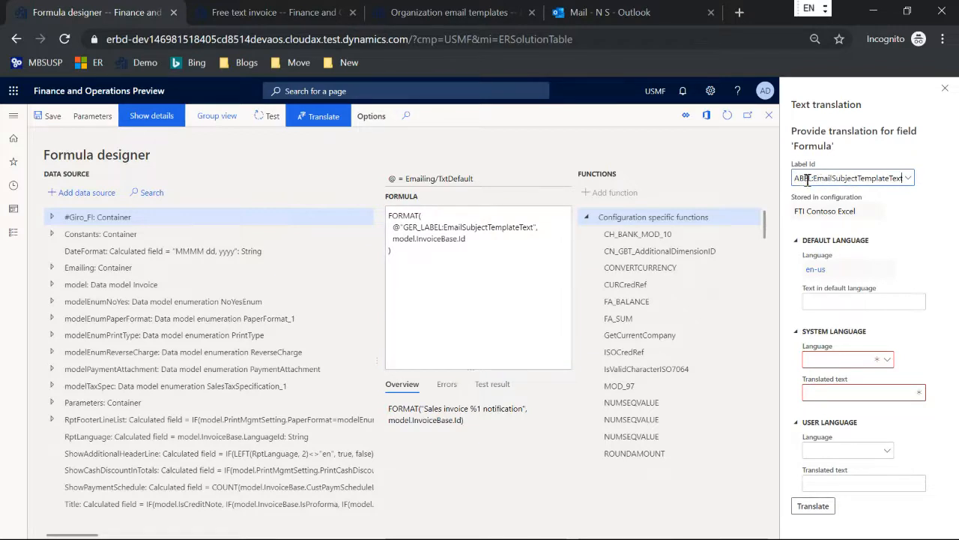
{"action": "left_click_drag", "start_coordinate": [813, 178], "coordinate": [772, 183]}
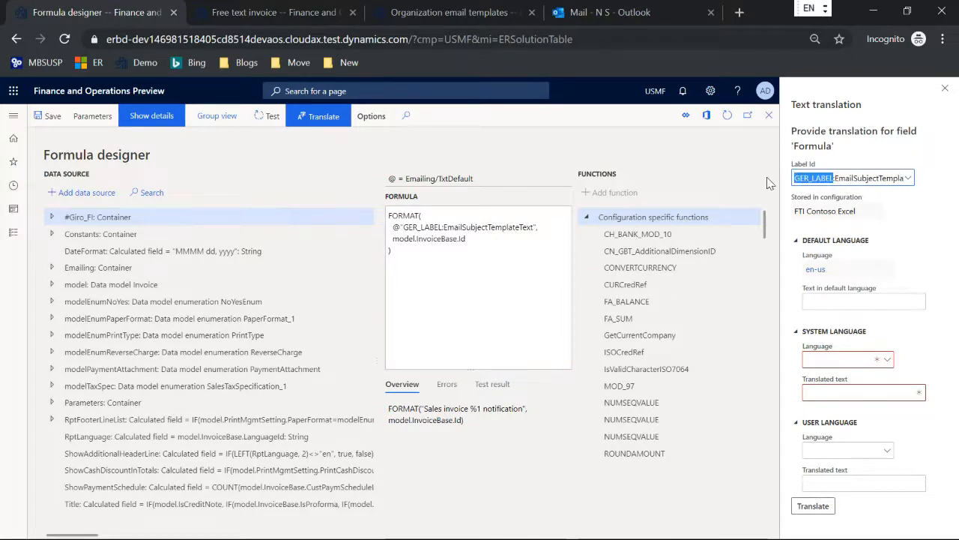
{"action": "key", "text": "Delete"}
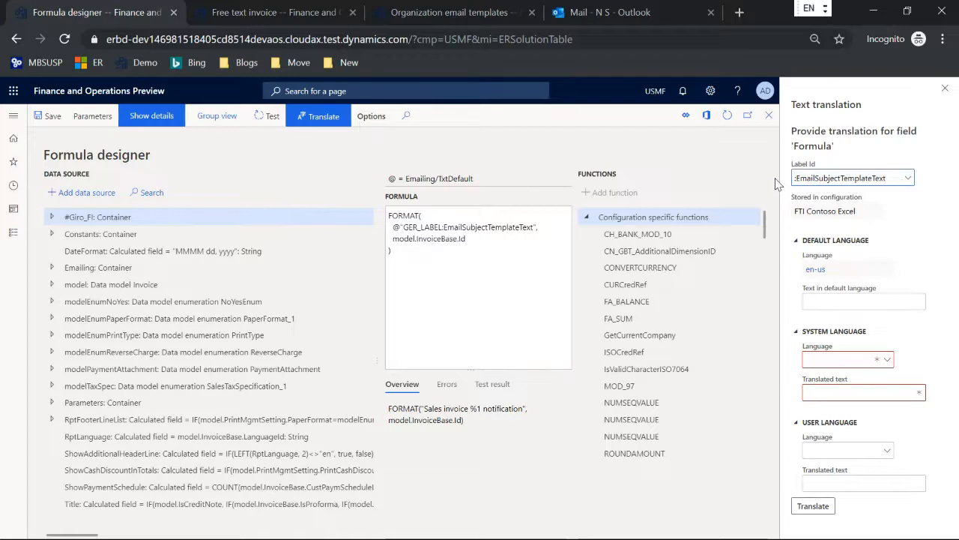
{"action": "key", "text": "Delete"}
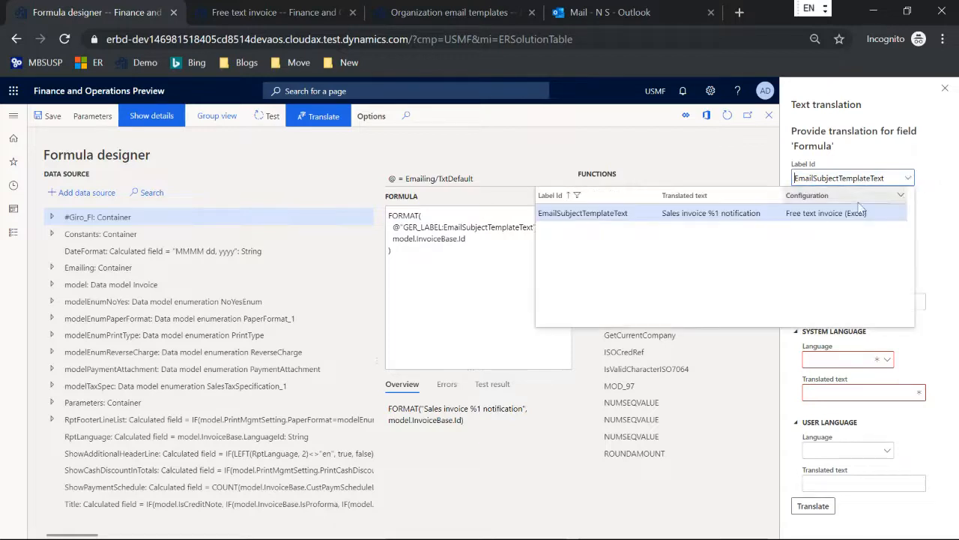
{"action": "left_click", "coordinate": [825, 211]}
{"action": "left_click_drag", "start_coordinate": [919, 302], "coordinate": [807, 303]}
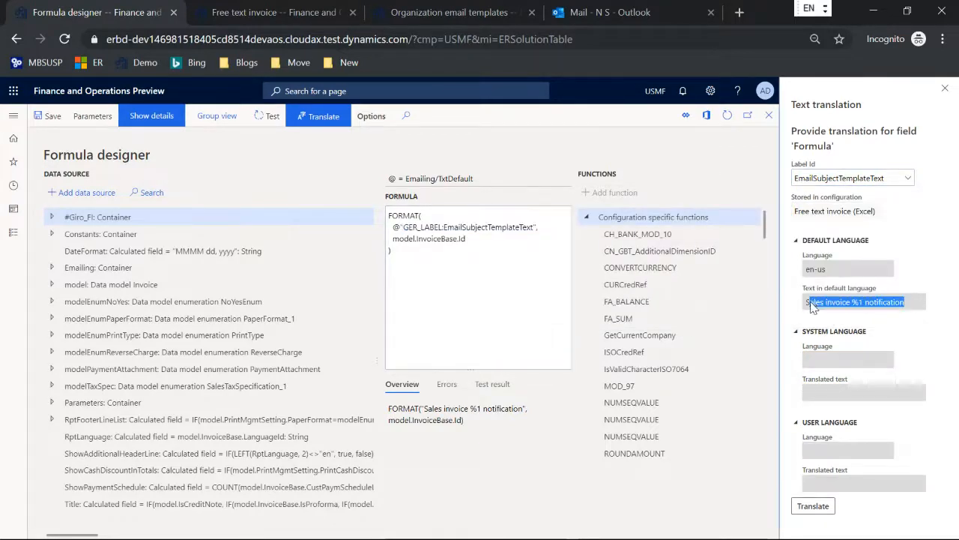
{"action": "left_click", "coordinate": [420, 257]}
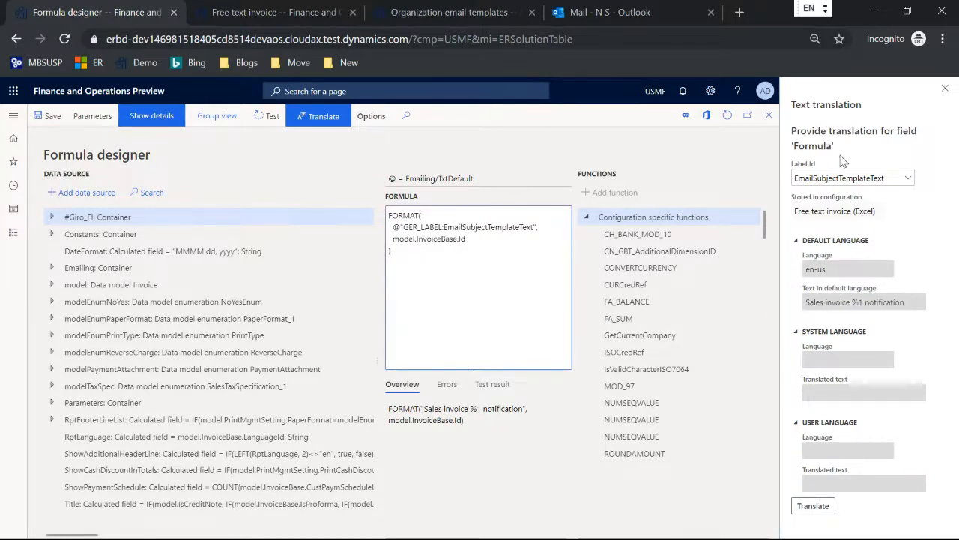
{"action": "left_click", "coordinate": [945, 88]}
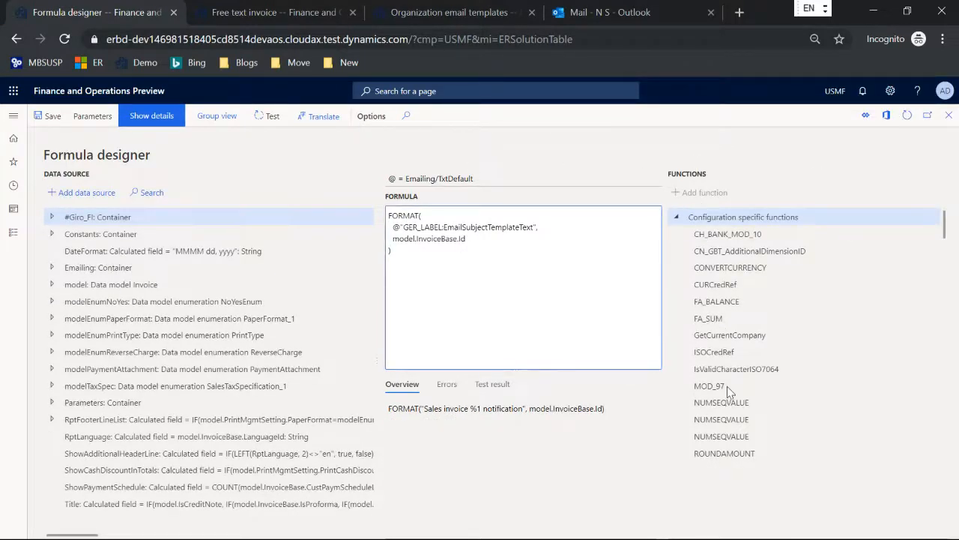
{"action": "left_click", "coordinate": [272, 117]}
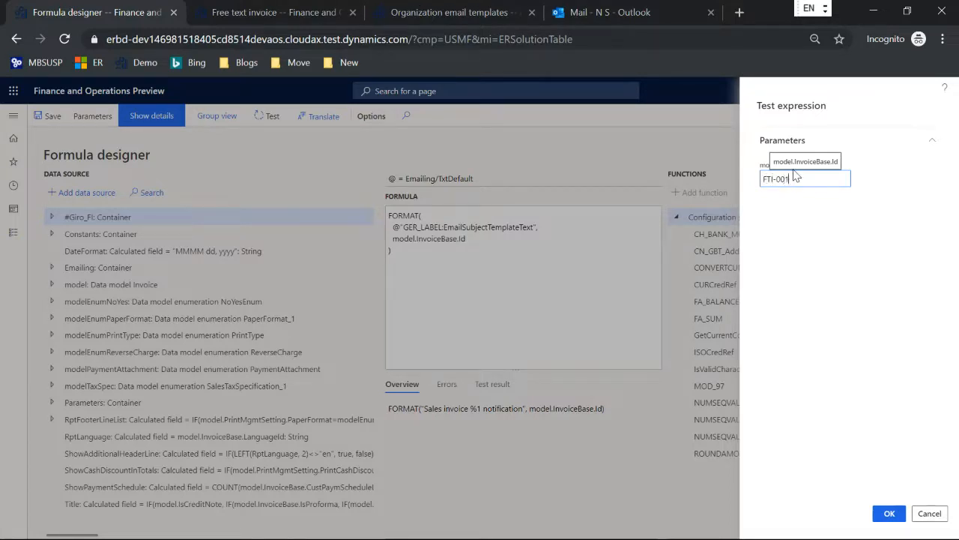
{"action": "left_click", "coordinate": [880, 513]}
{"action": "left_click", "coordinate": [528, 435]}
{"action": "key", "text": "ctrl+a"}
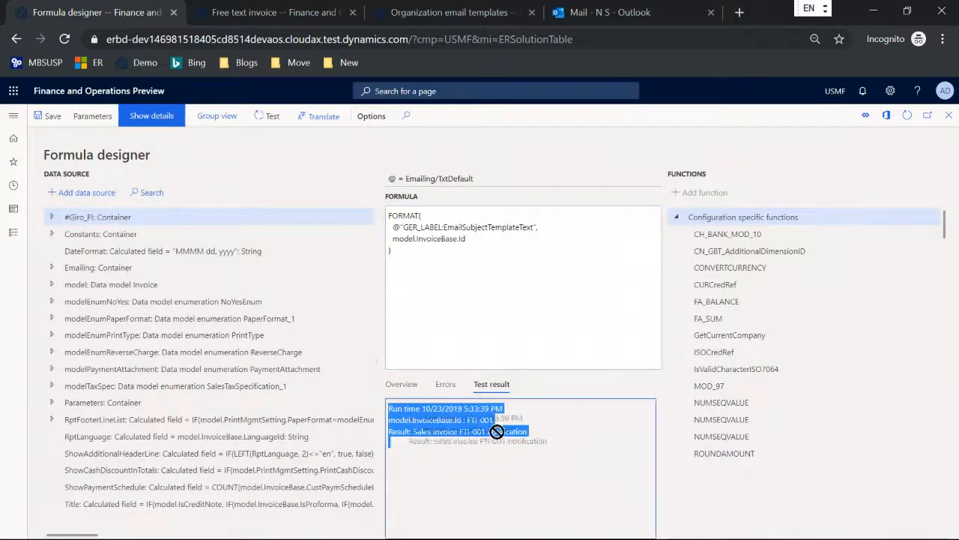
{"action": "left_click_drag", "start_coordinate": [528, 433], "coordinate": [414, 433]}
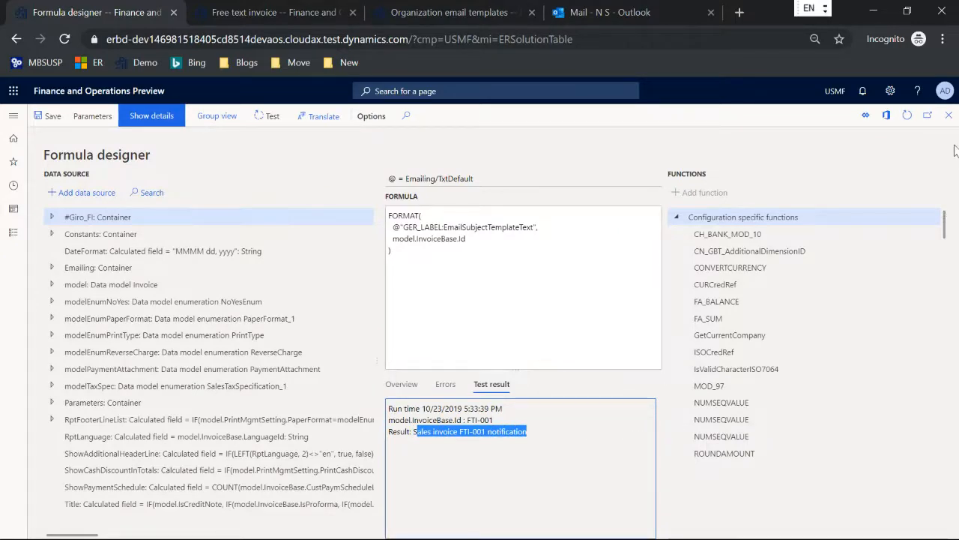
{"action": "left_click", "coordinate": [949, 117]}
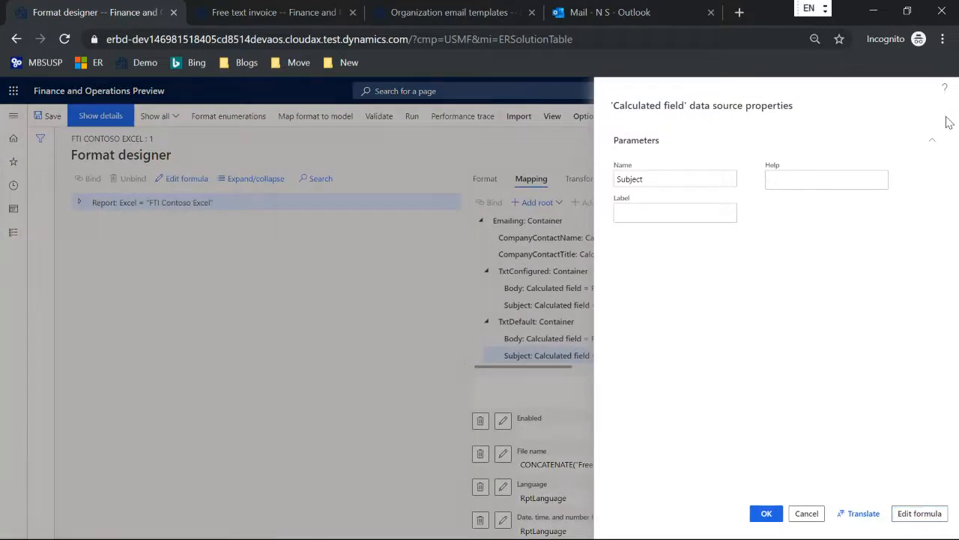
Open the FTI destination's settings on the Electronic reporting destination page
{"action": "left_click", "coordinate": [949, 122]}
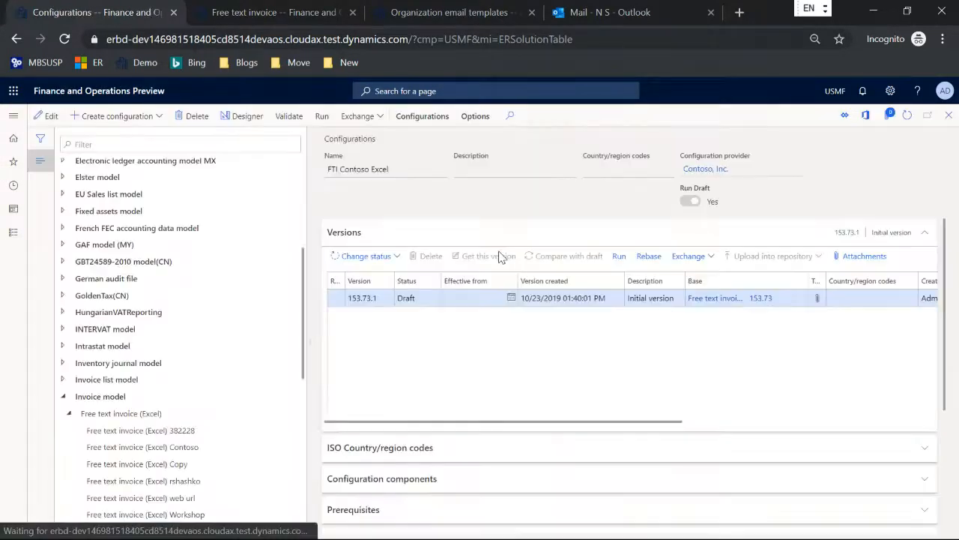
{"action": "left_click", "coordinate": [398, 13]}
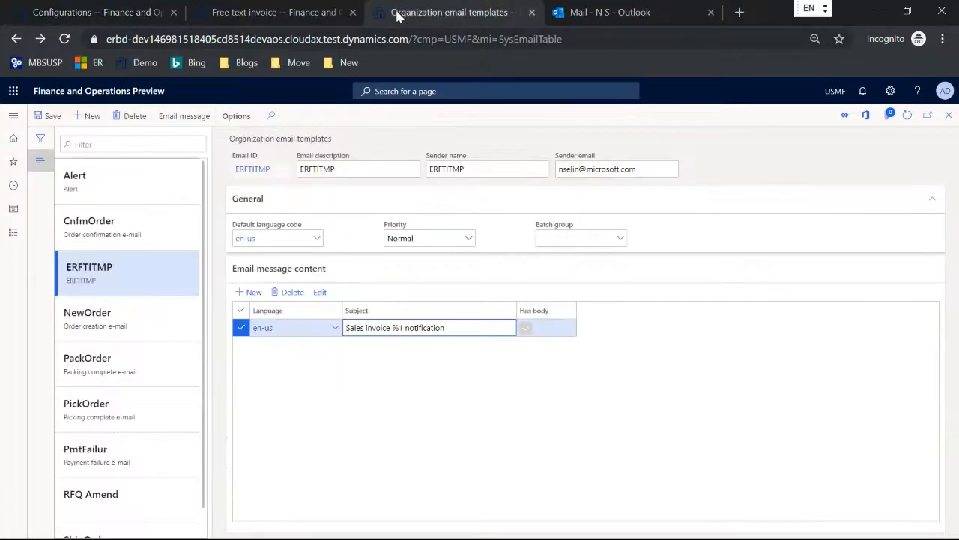
{"action": "left_click", "coordinate": [13, 116]}
{"action": "left_click", "coordinate": [577, 167]}
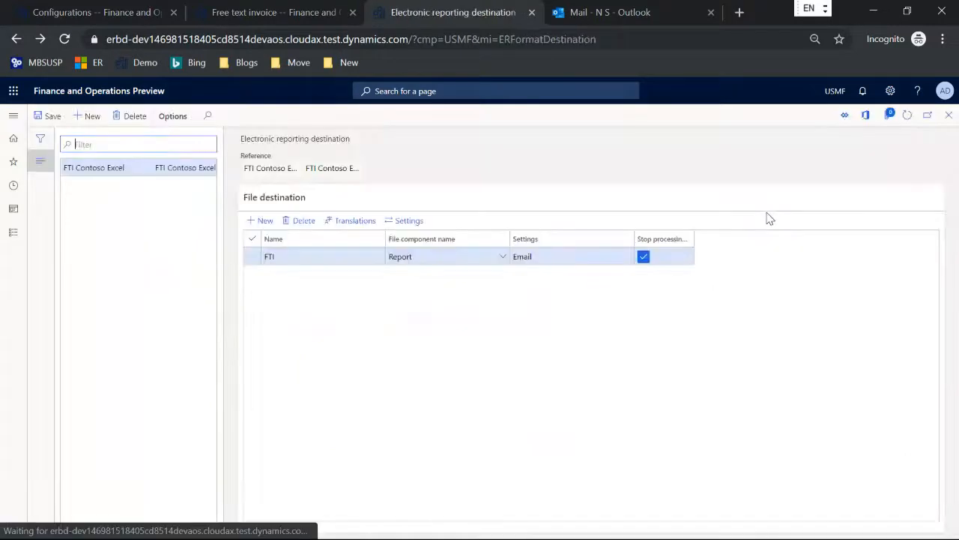
{"action": "left_click", "coordinate": [409, 220]}
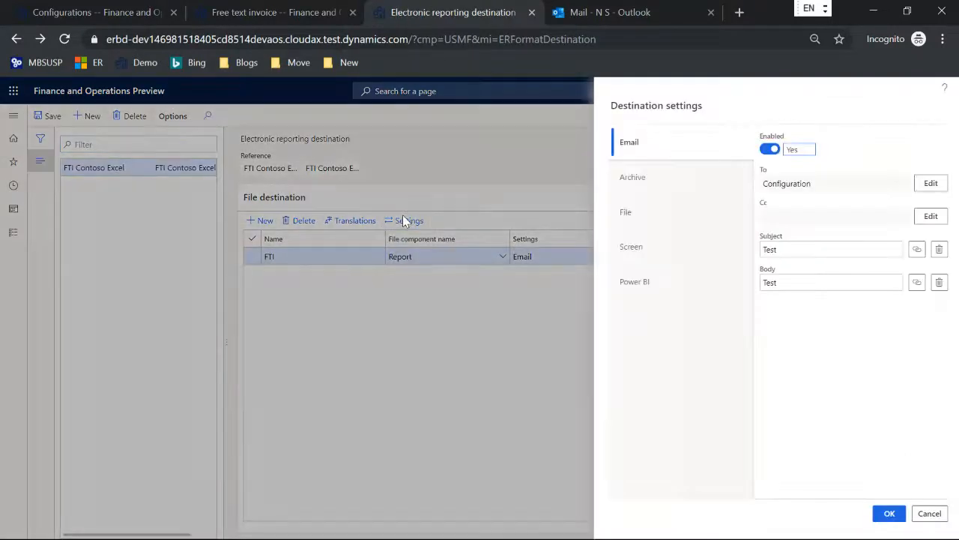
Set the email subject formula to Emailing.TxtToUse.Subject
{"action": "left_click", "coordinate": [915, 250]}
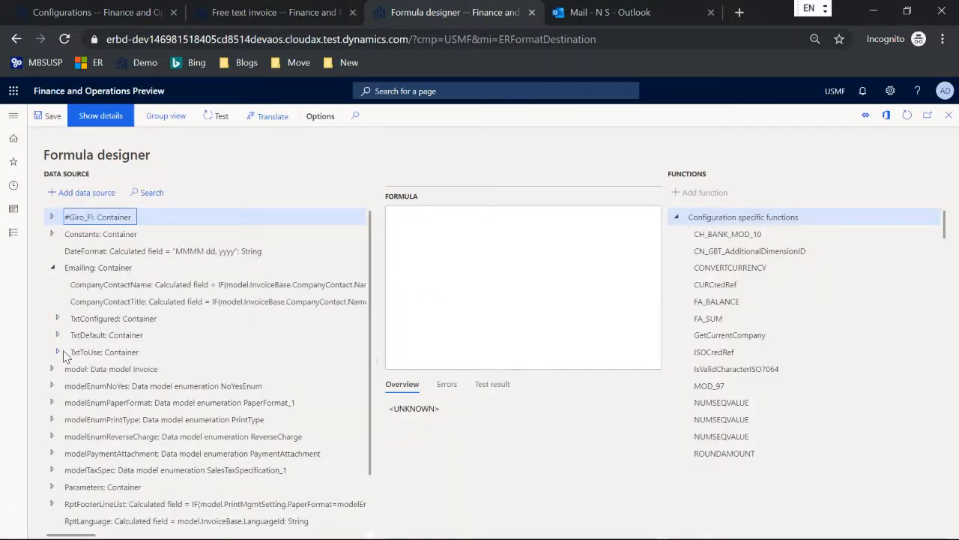
{"action": "left_click", "coordinate": [58, 352]}
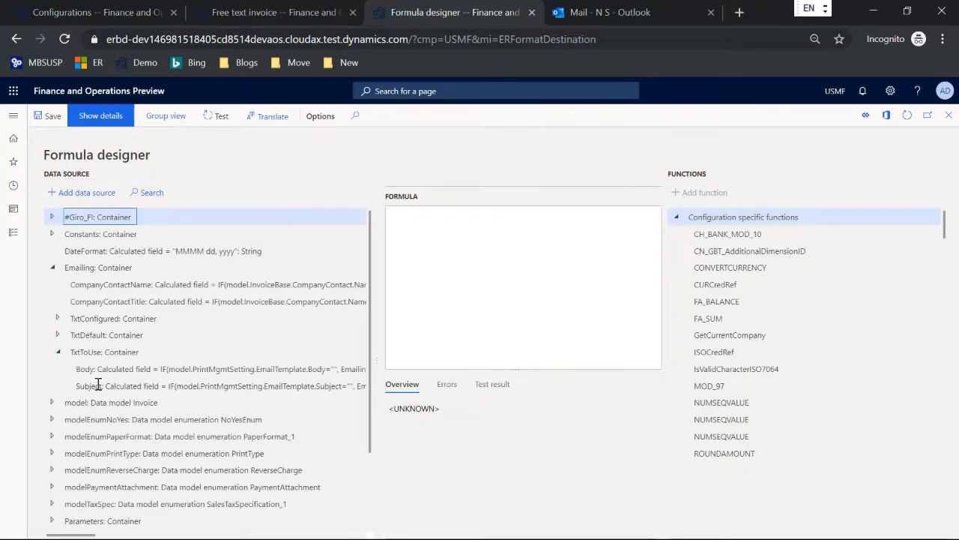
{"action": "left_click", "coordinate": [97, 384]}
{"action": "left_click", "coordinate": [83, 193]}
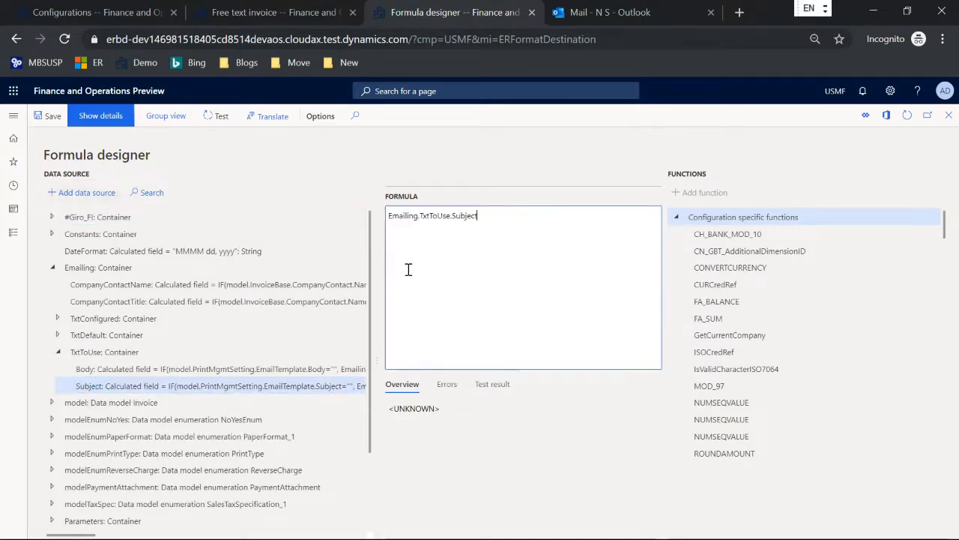
{"action": "key", "text": "Escape"}
{"action": "left_click", "coordinate": [505, 305]}
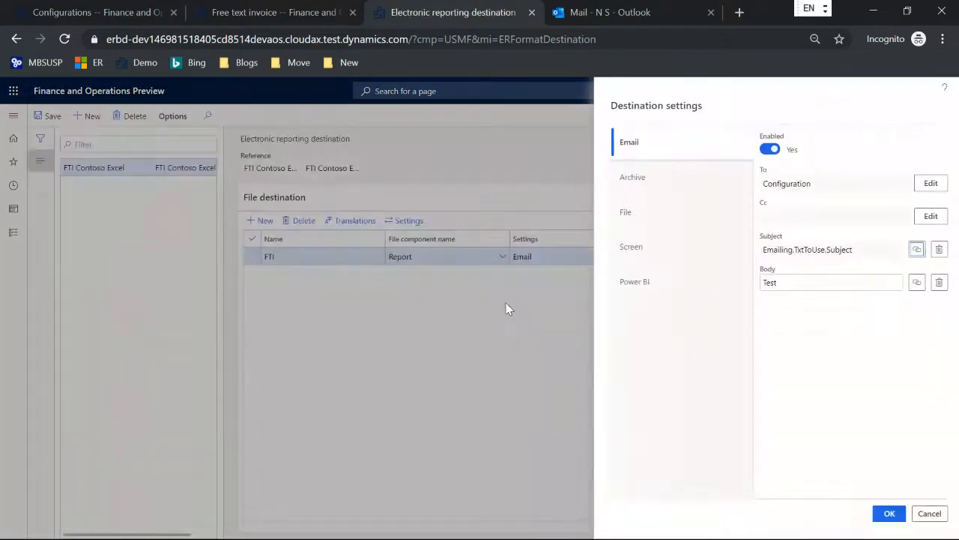
Set the email body formula to Emailing.TxtToUse.Body and confirm the destination settings
{"action": "left_click", "coordinate": [918, 282]}
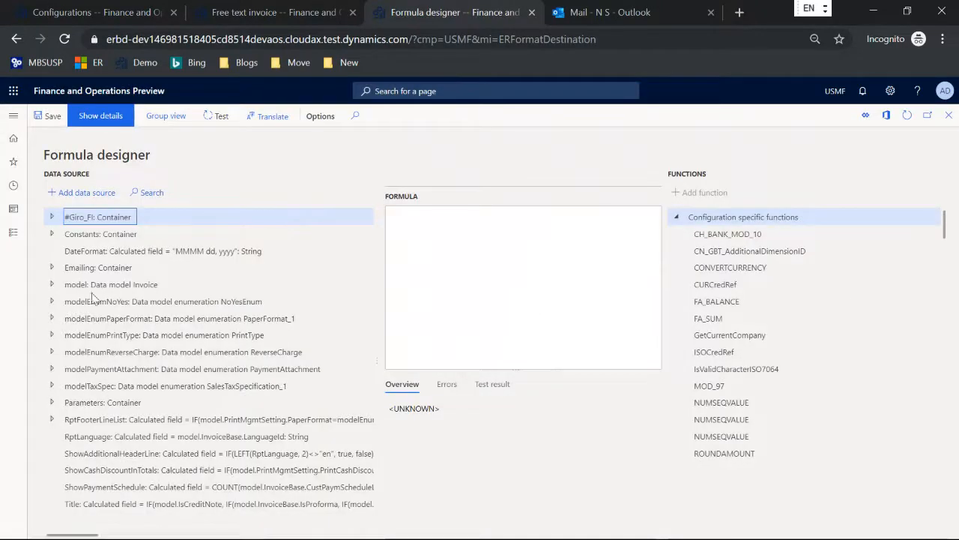
{"action": "left_click", "coordinate": [52, 268]}
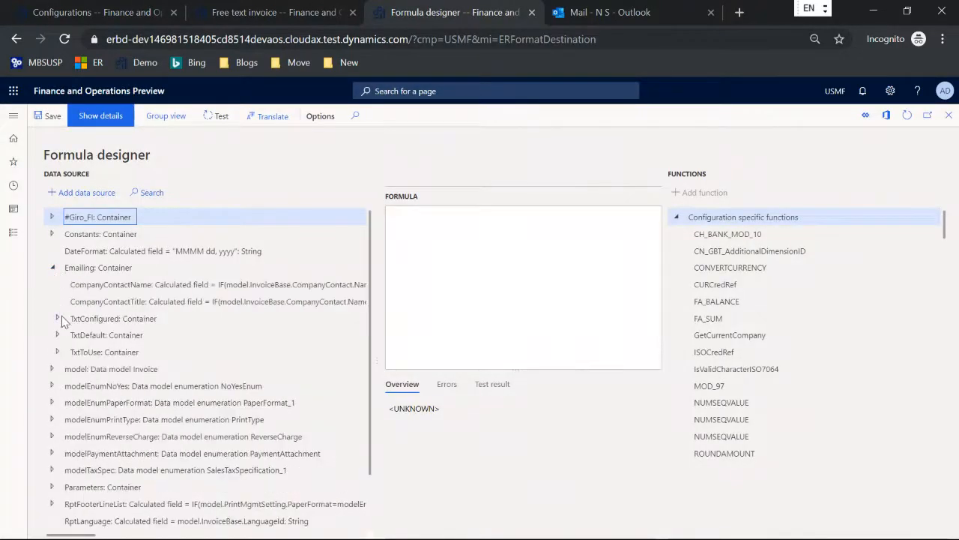
{"action": "left_click", "coordinate": [57, 351]}
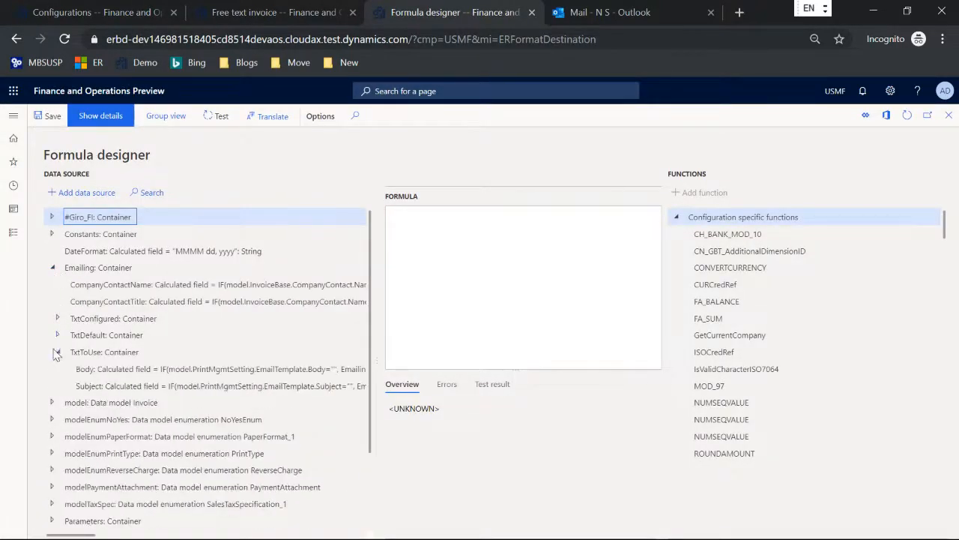
{"action": "left_click", "coordinate": [95, 370]}
{"action": "left_click", "coordinate": [86, 193]}
{"action": "key", "text": "Escape"}
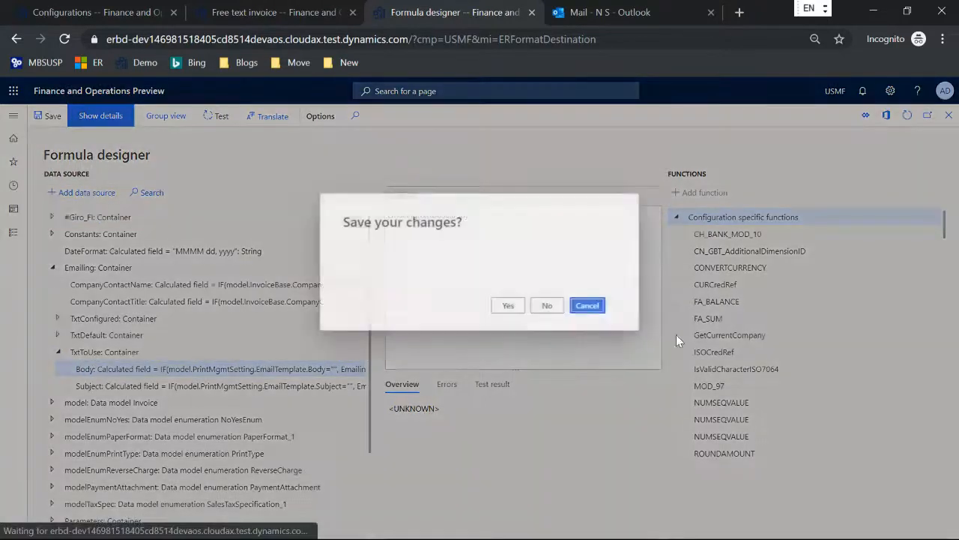
{"action": "left_click", "coordinate": [507, 306]}
{"action": "left_click", "coordinate": [888, 515]}
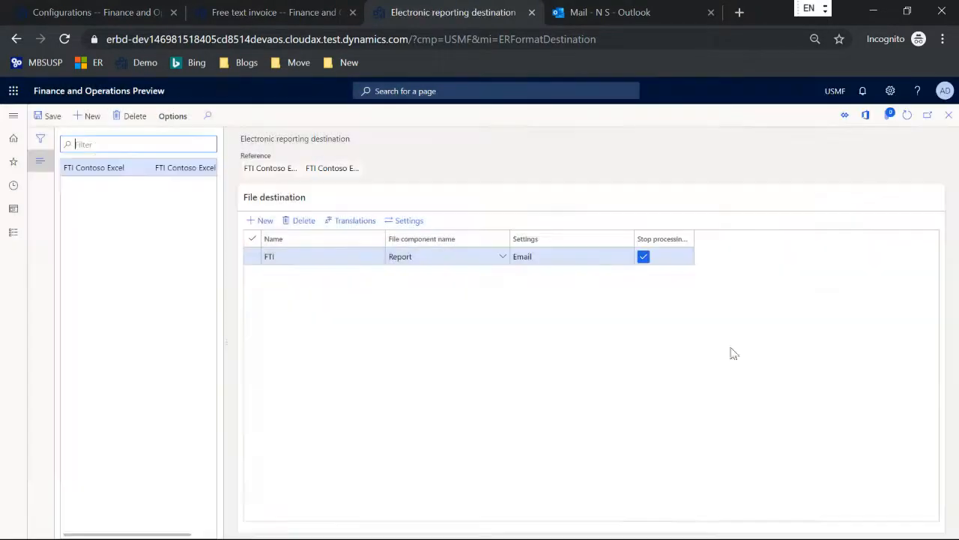
{"action": "left_click", "coordinate": [48, 116]}
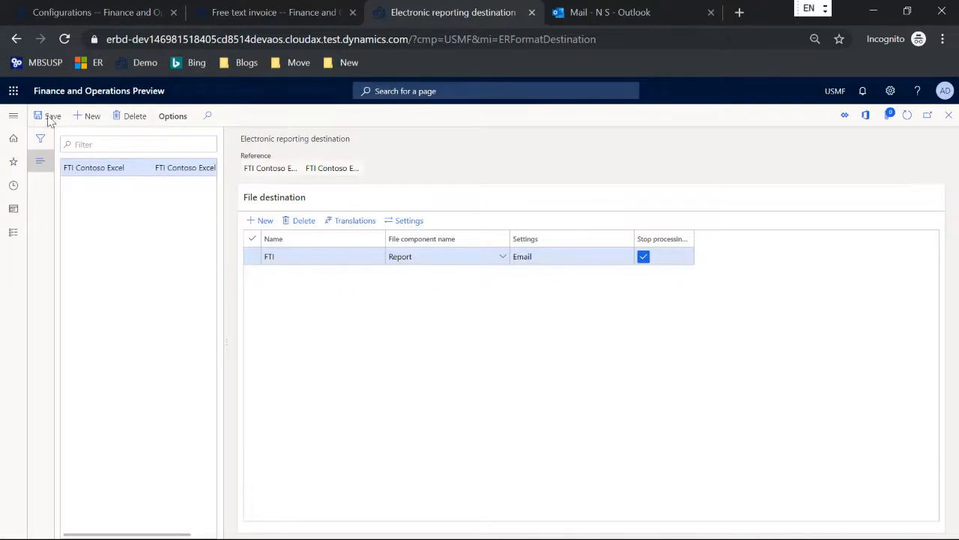
Print the current unposted Cave Wholesales free text invoice to its email destination
{"action": "left_click", "coordinate": [238, 7]}
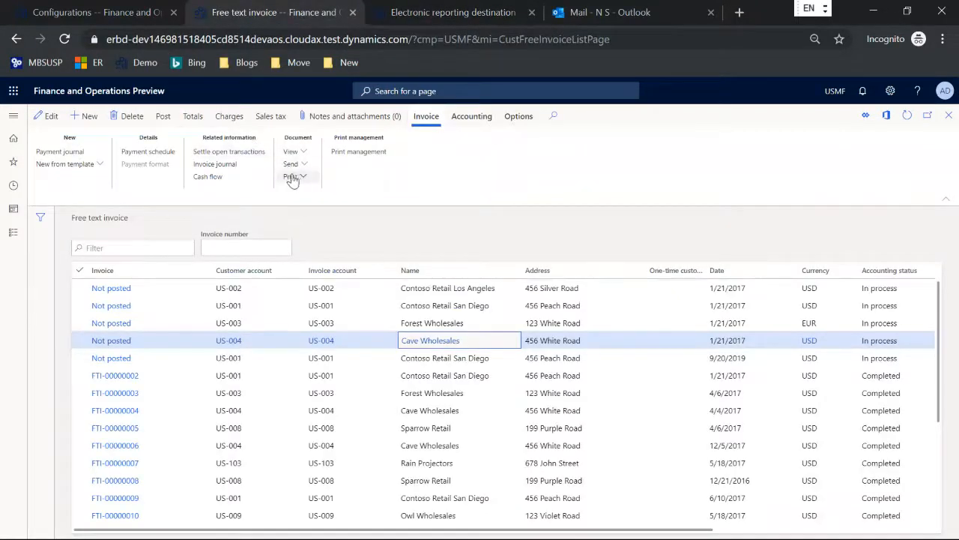
{"action": "left_click", "coordinate": [162, 116]}
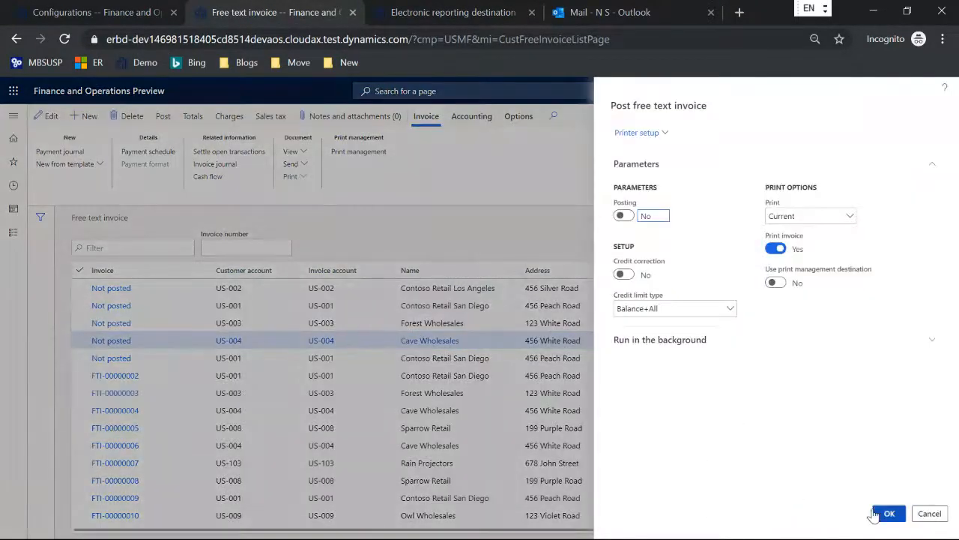
{"action": "left_click", "coordinate": [874, 515]}
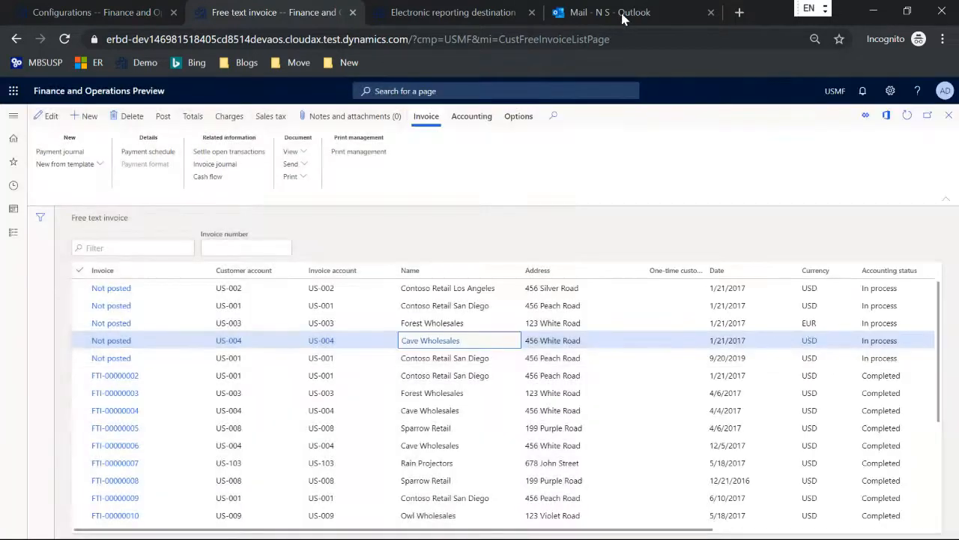
{"action": "left_click", "coordinate": [626, 15]}
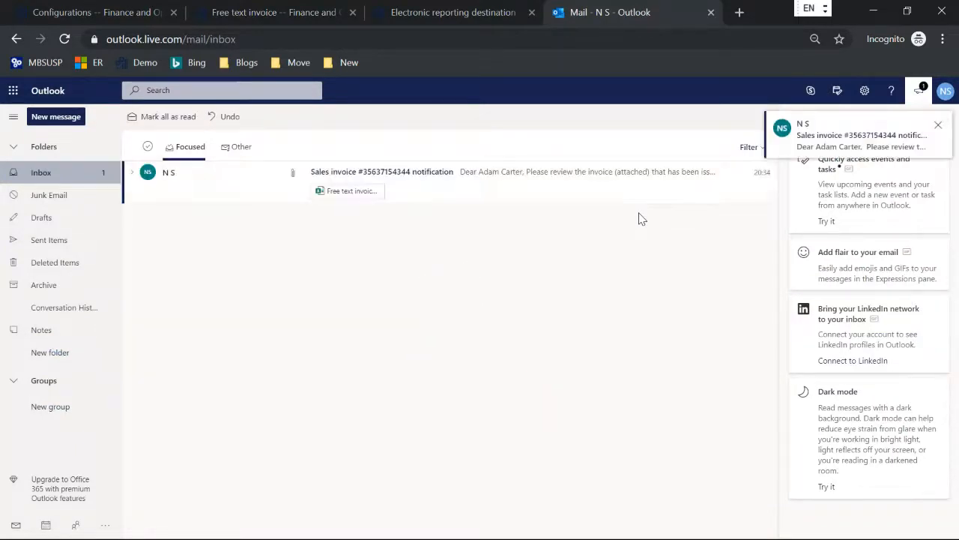
Open the Sales invoice notification email, preview its invoice workbook attachment, then delete the email
{"action": "left_click", "coordinate": [454, 172]}
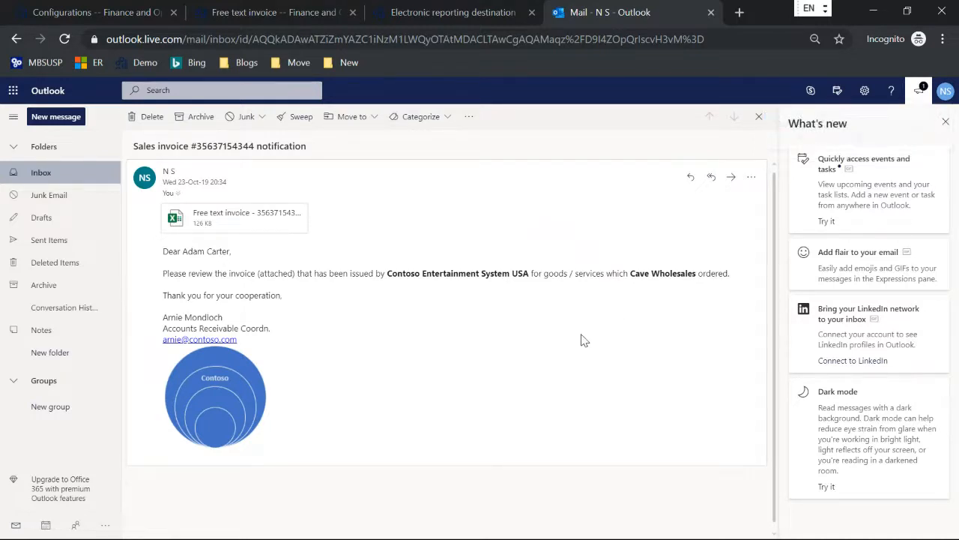
{"action": "left_click", "coordinate": [218, 219]}
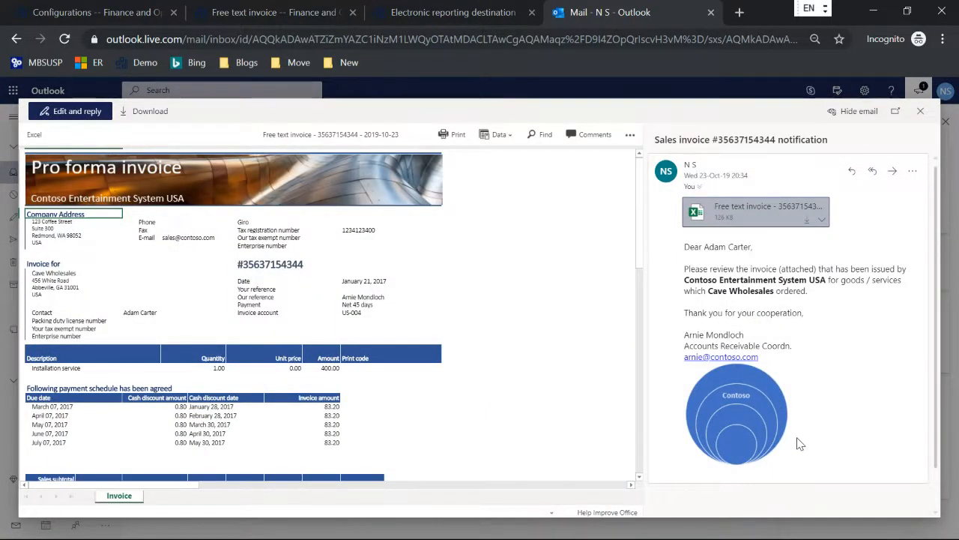
{"action": "left_click", "coordinate": [922, 112]}
{"action": "left_click", "coordinate": [147, 119]}
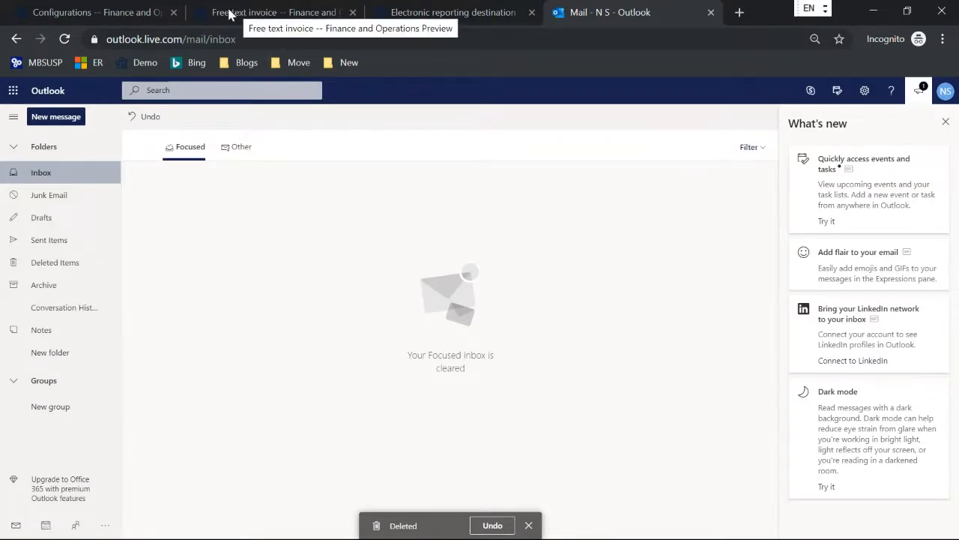
{"action": "left_click", "coordinate": [412, 16]}
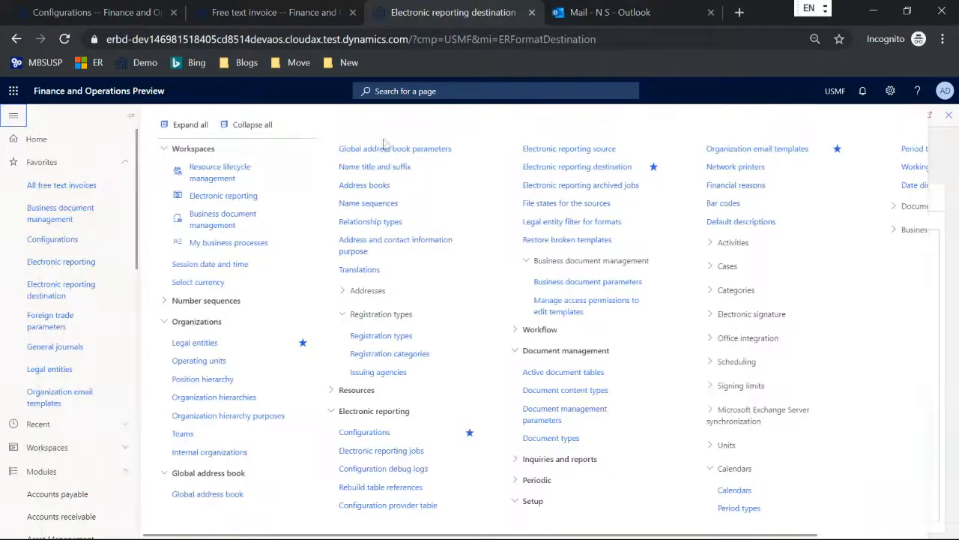
Change the ERFTITMP subject to 'Sales invoice %1 notification (%2)' and save
{"action": "left_click", "coordinate": [740, 157]}
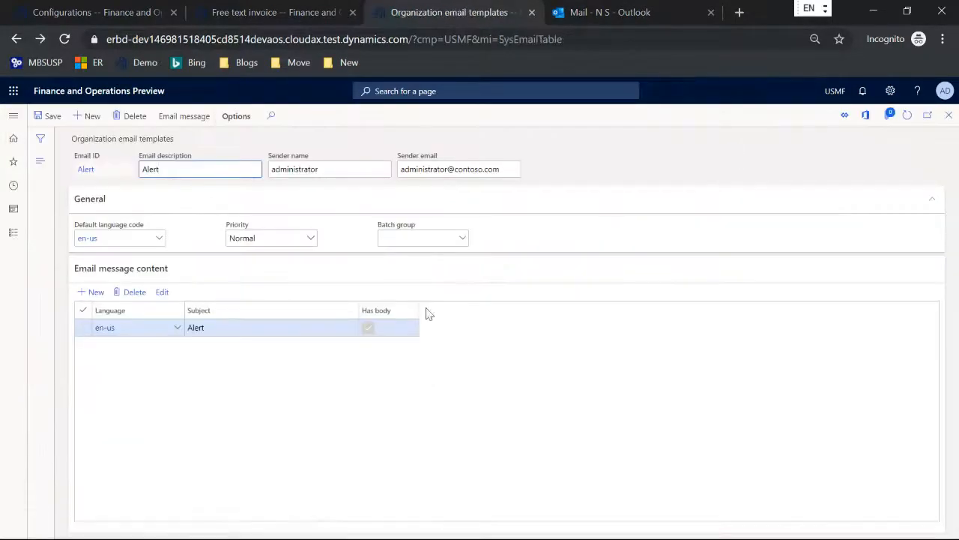
{"action": "left_click", "coordinate": [40, 161]}
{"action": "left_click", "coordinate": [82, 277]}
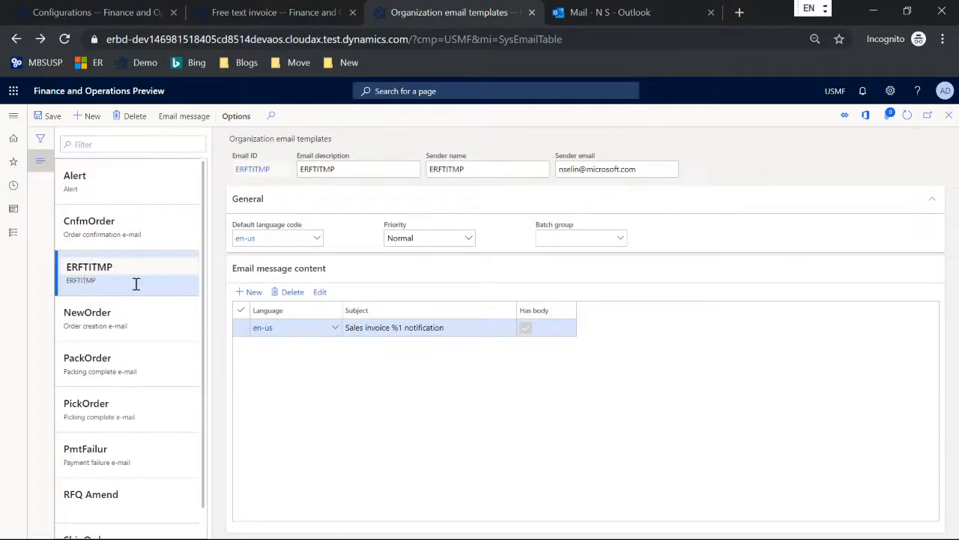
{"action": "left_click", "coordinate": [463, 330]}
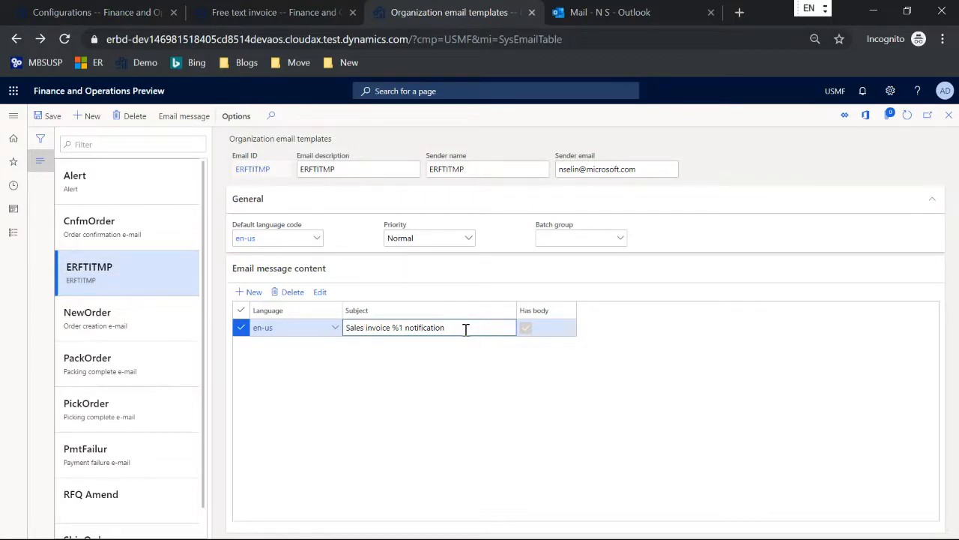
{"action": "type", "text": "(%2"}
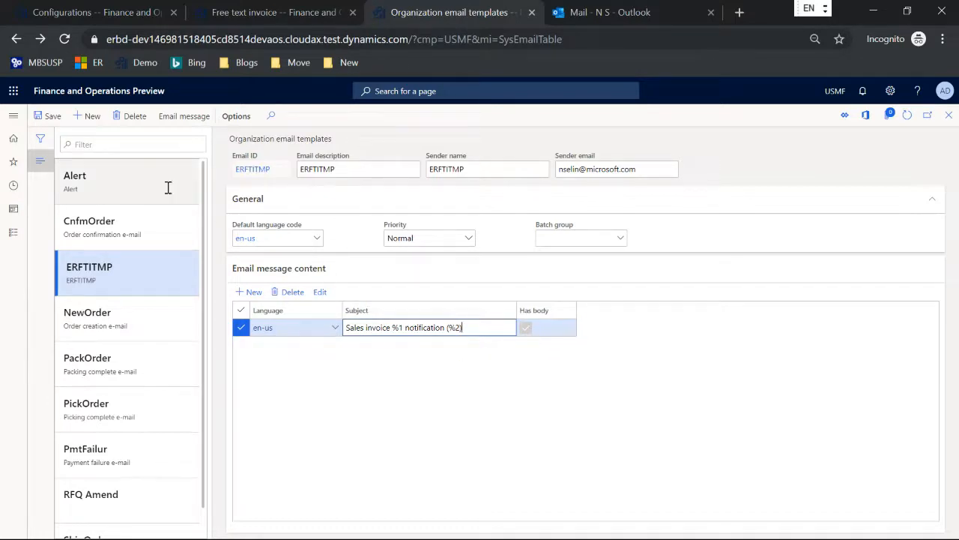
{"action": "left_click", "coordinate": [51, 117]}
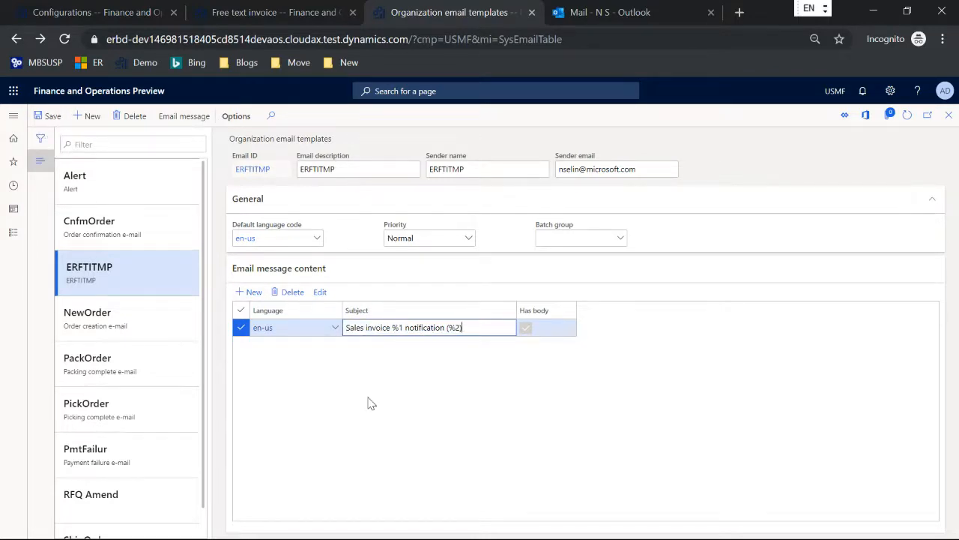
{"action": "left_click", "coordinate": [124, 17]}
Open the TxtConfigured Subject formula: FORMAT(model.PrintMgmtSetting.EmailTemplate.Subject, model.InvoiceBase.Id)
{"action": "scroll", "coordinate": [186, 396], "scroll_direction": "down", "scroll_amount": 2}
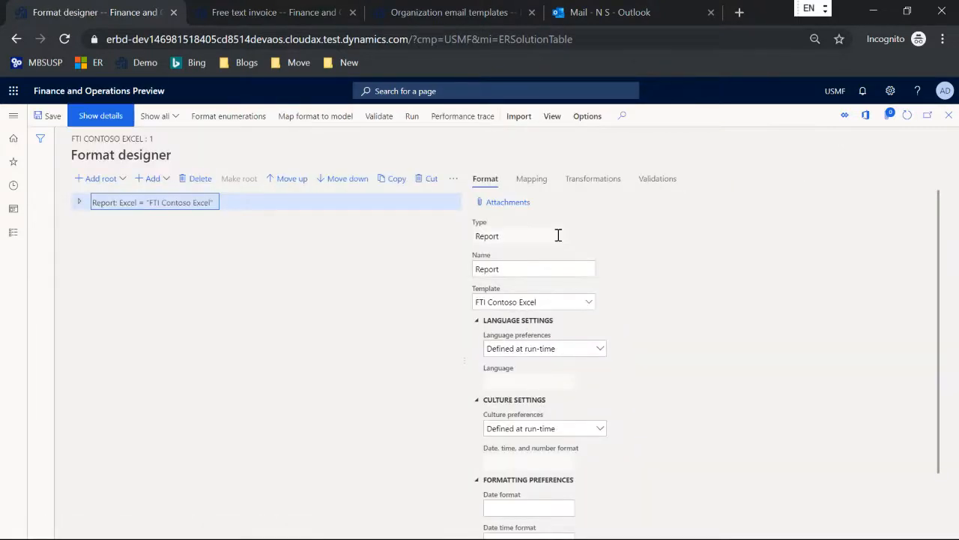
{"action": "left_click", "coordinate": [532, 178]}
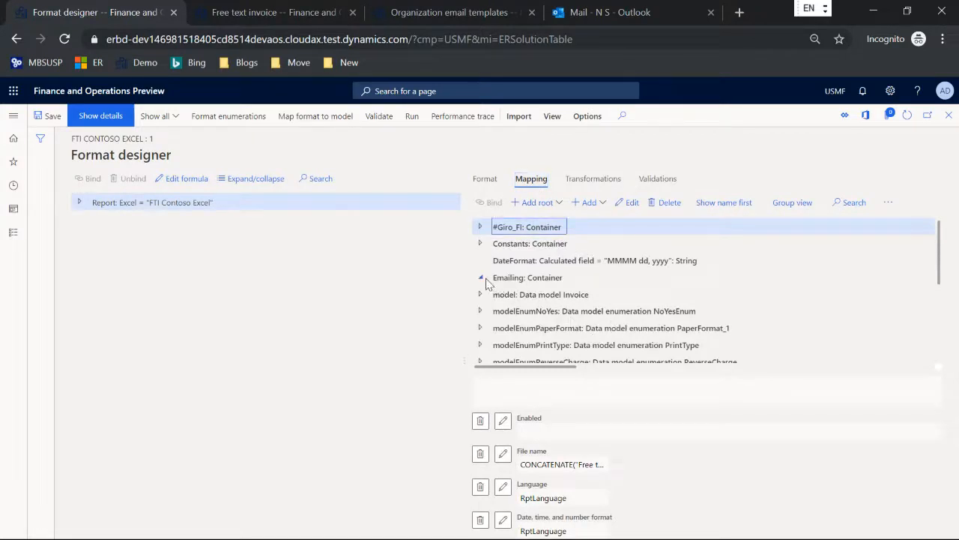
{"action": "left_click", "coordinate": [482, 277]}
{"action": "scroll", "coordinate": [488, 282], "scroll_direction": "down", "scroll_amount": 2}
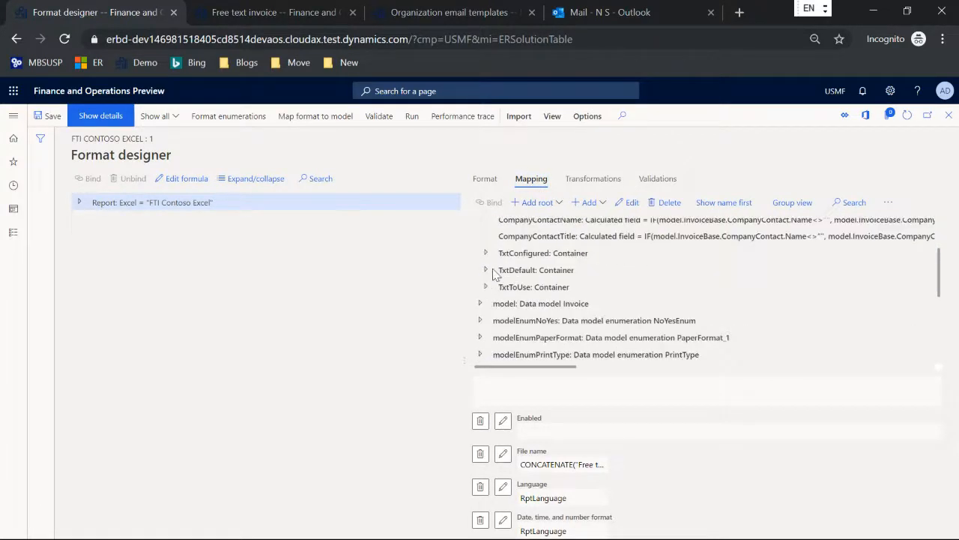
{"action": "left_click", "coordinate": [486, 253]}
{"action": "left_click", "coordinate": [570, 286]}
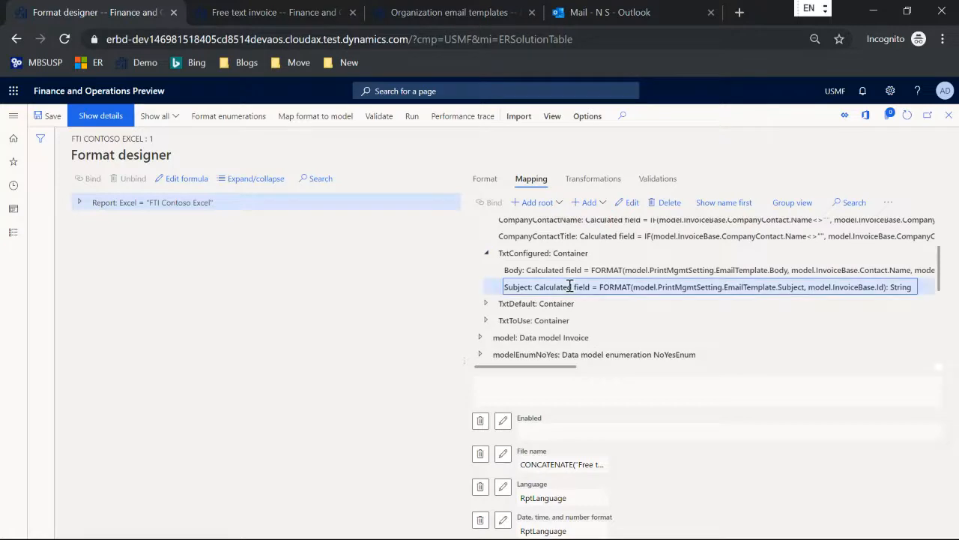
{"action": "left_click", "coordinate": [628, 204]}
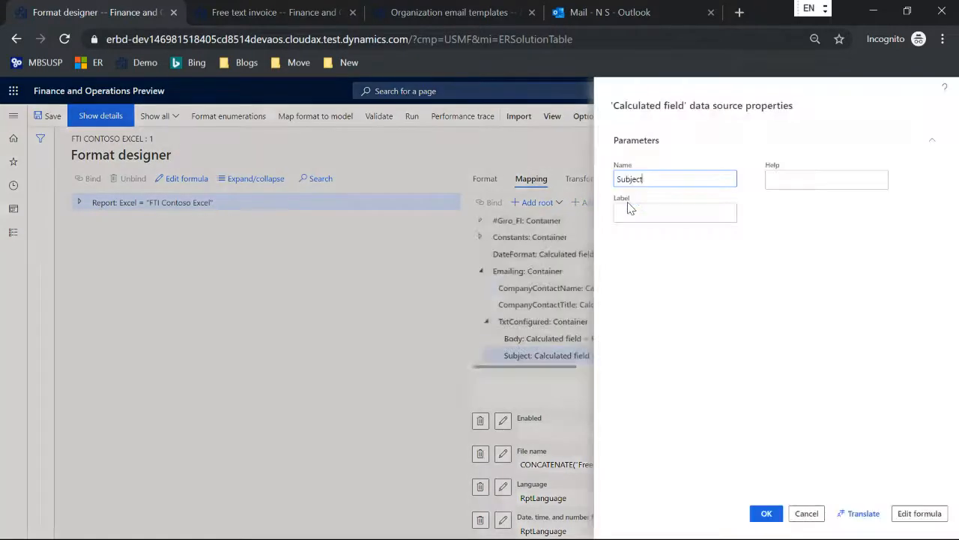
{"action": "left_click", "coordinate": [917, 512]}
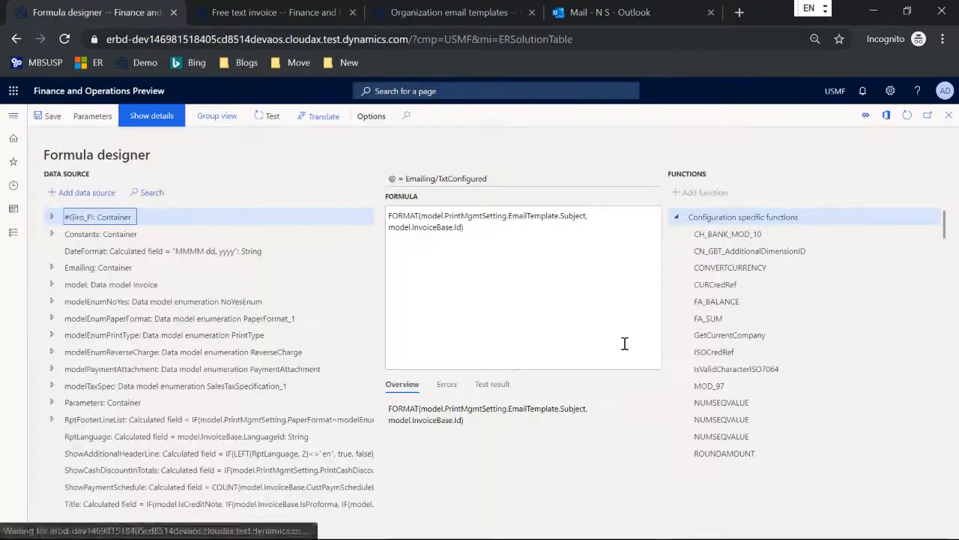
Add a DATEFORMAT function as a new argument after the invoice ID in the Subject formula
{"action": "left_click", "coordinate": [531, 253]}
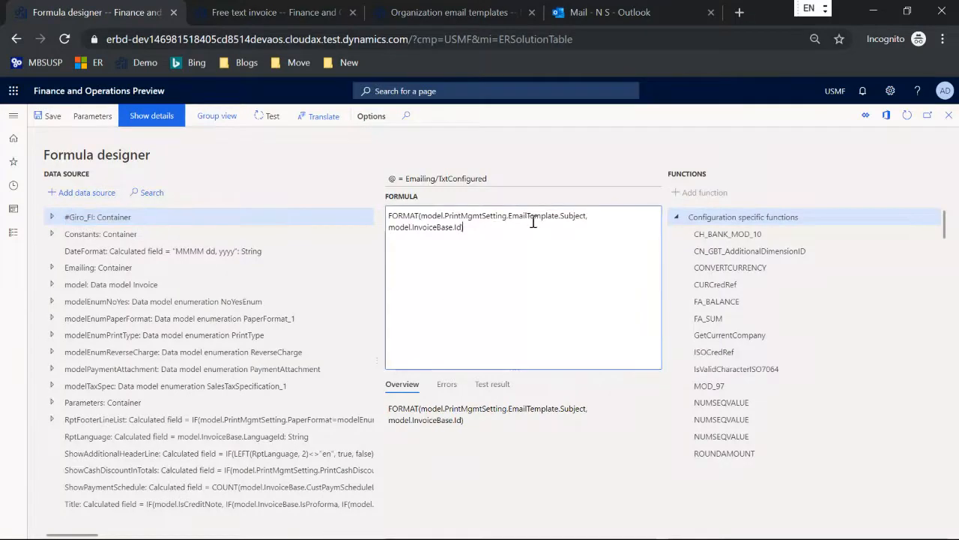
{"action": "type", "text": ","}
{"action": "scroll", "coordinate": [838, 297], "scroll_direction": "down", "scroll_amount": 3}
{"action": "scroll", "coordinate": [837, 297], "scroll_direction": "down", "scroll_amount": 10}
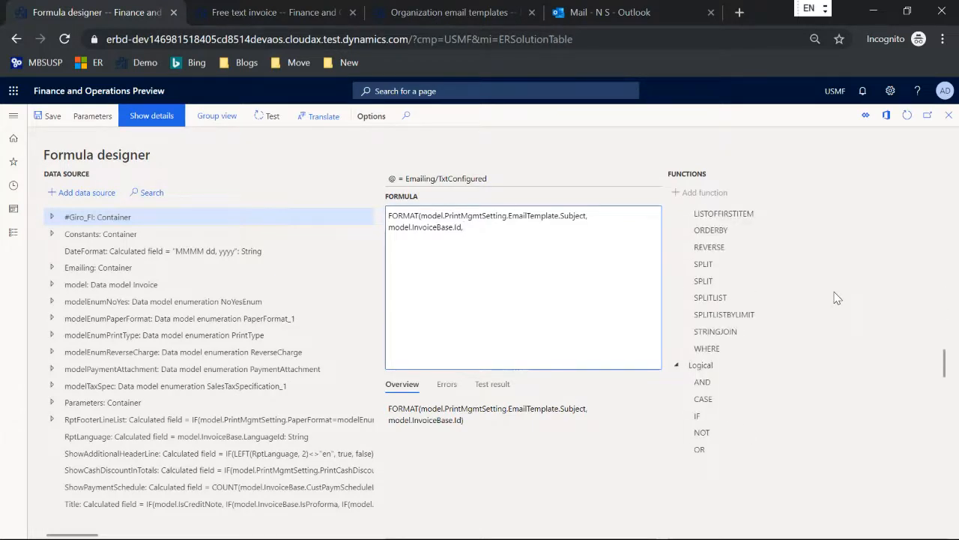
{"action": "scroll", "coordinate": [837, 298], "scroll_direction": "down", "scroll_amount": 8}
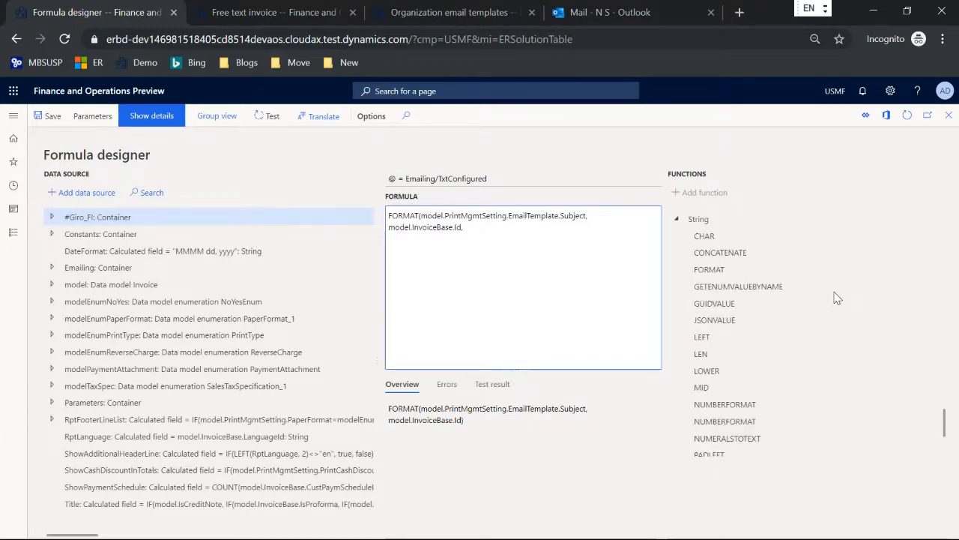
{"action": "left_click", "coordinate": [704, 270]}
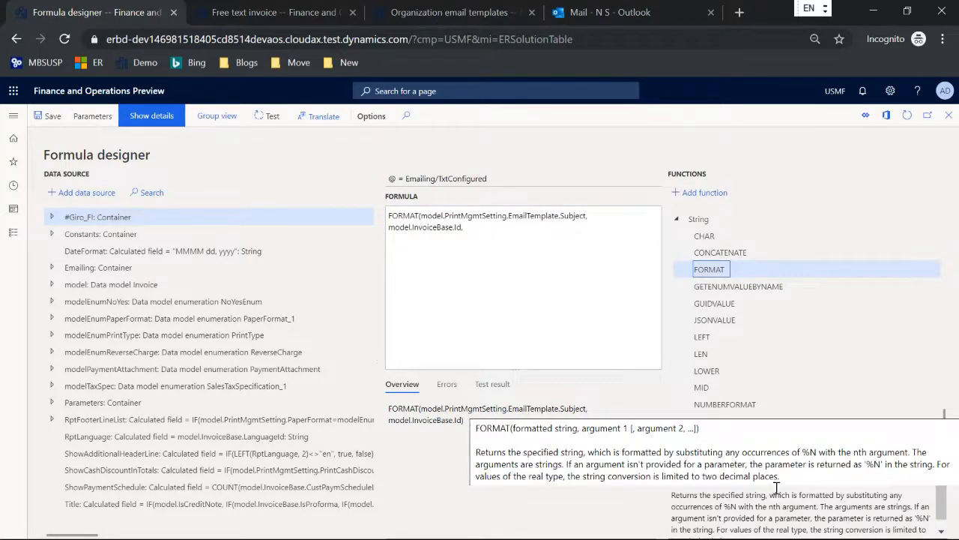
{"action": "left_click", "coordinate": [490, 229]}
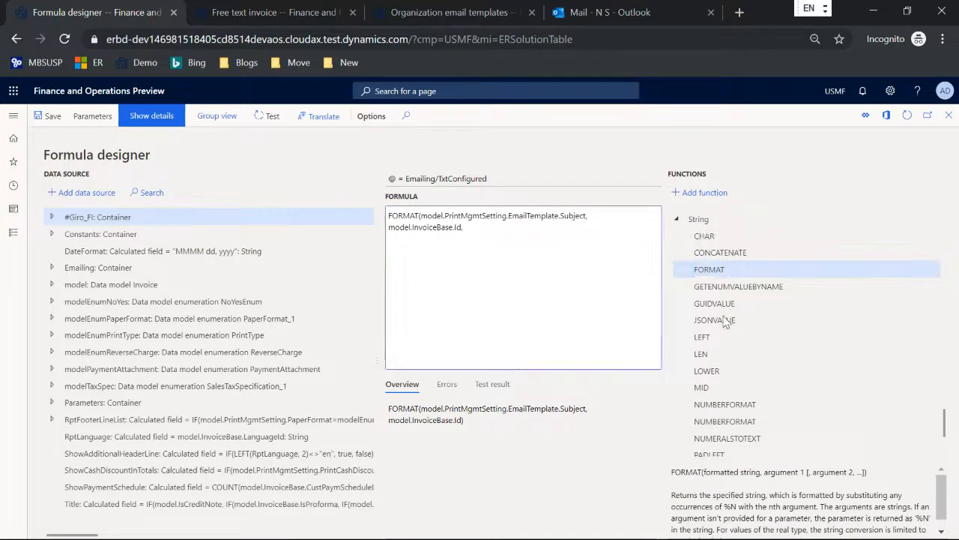
{"action": "scroll", "coordinate": [740, 311], "scroll_direction": "up", "scroll_amount": 10}
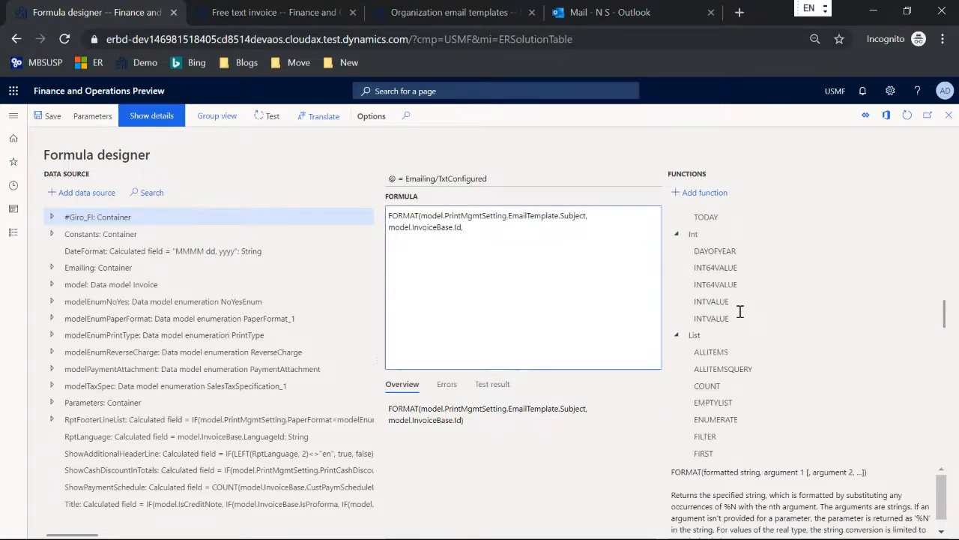
{"action": "scroll", "coordinate": [740, 311], "scroll_direction": "up", "scroll_amount": 3}
{"action": "scroll", "coordinate": [740, 314], "scroll_direction": "up", "scroll_amount": 2}
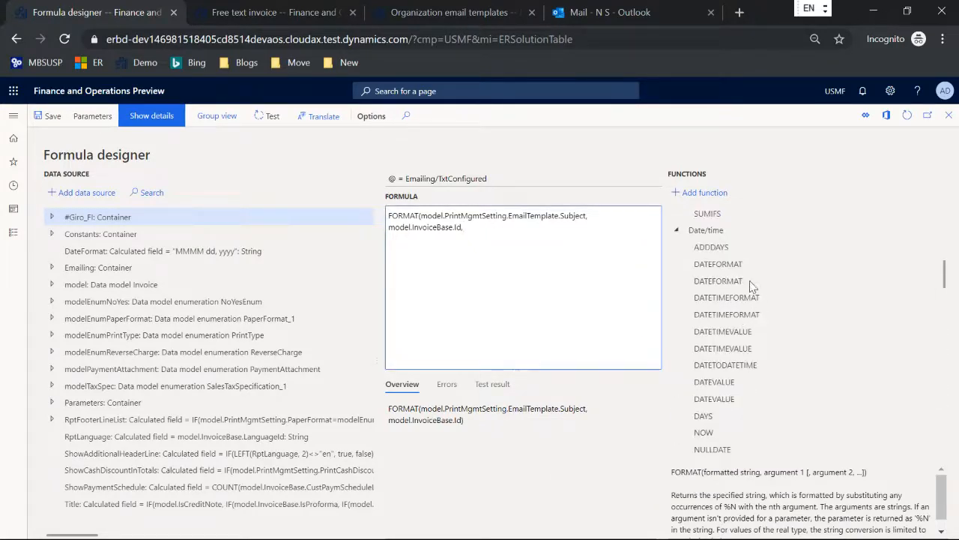
{"action": "left_click", "coordinate": [727, 263]}
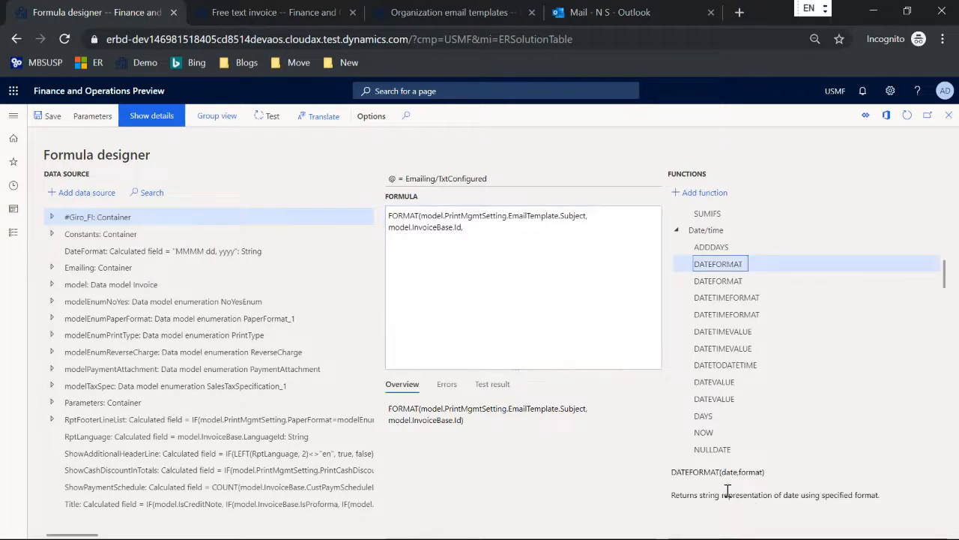
{"action": "left_click", "coordinate": [698, 193]}
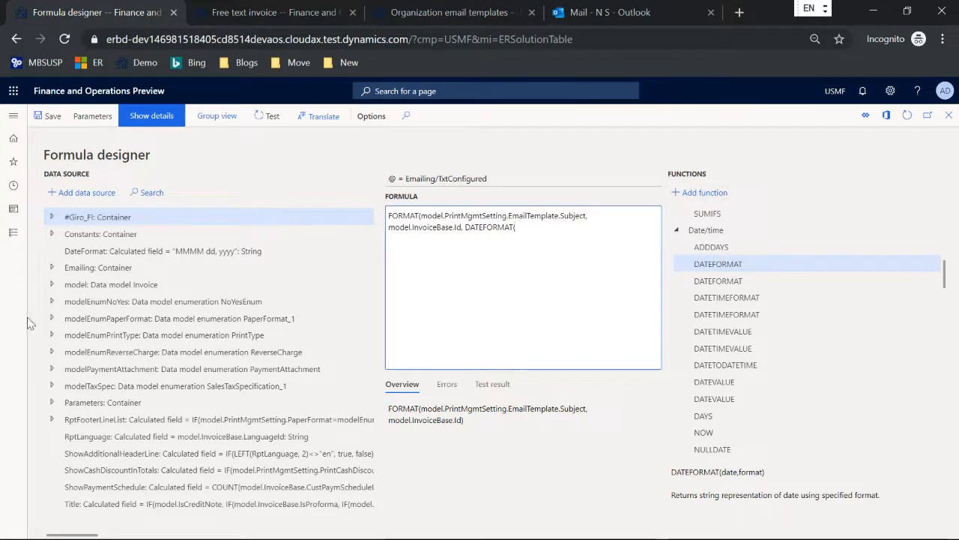
Give DATEFORMAT the base invoice Date field and the "yyyy-MM-dd" format, then confirm the formula
{"action": "left_click", "coordinate": [52, 285]}
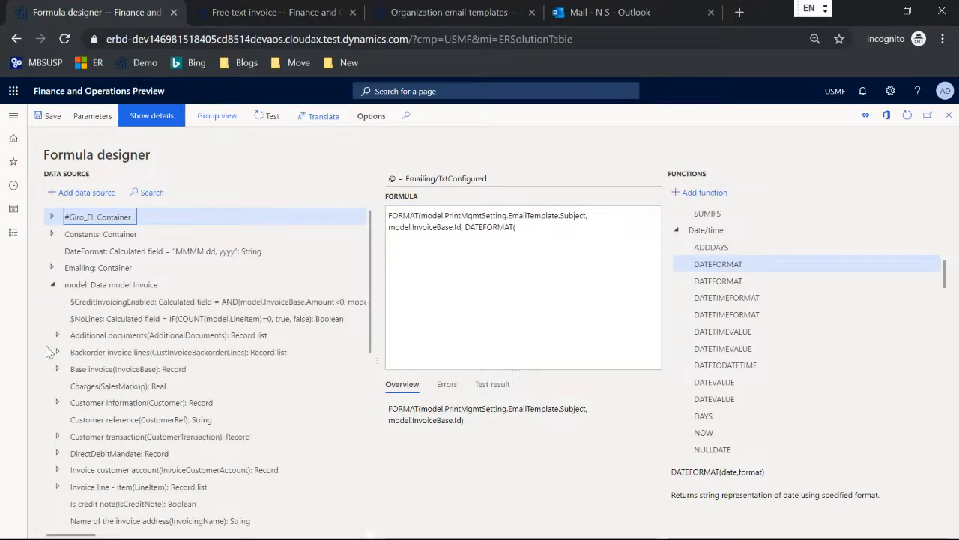
{"action": "left_click", "coordinate": [58, 369]}
{"action": "scroll", "coordinate": [148, 336], "scroll_direction": "down", "scroll_amount": 6}
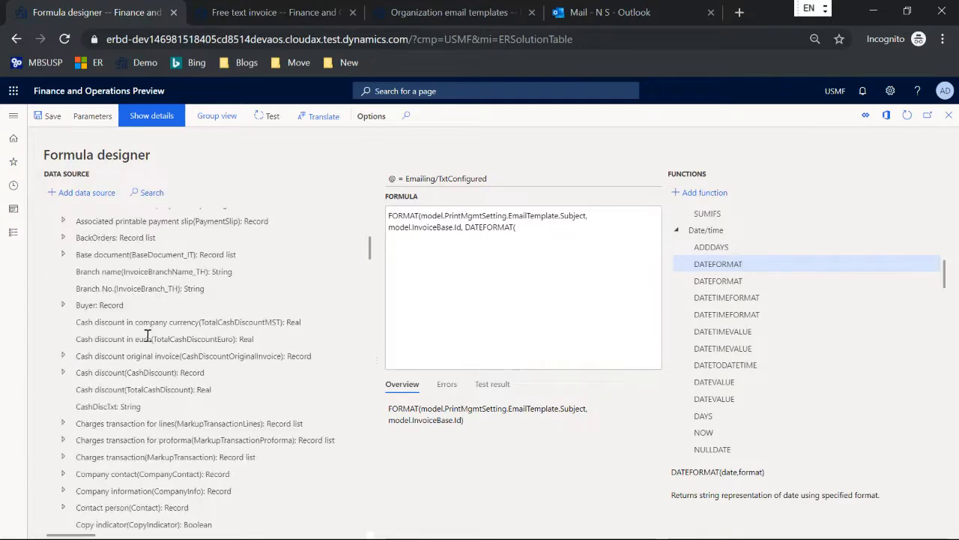
{"action": "scroll", "coordinate": [147, 335], "scroll_direction": "down", "scroll_amount": 4}
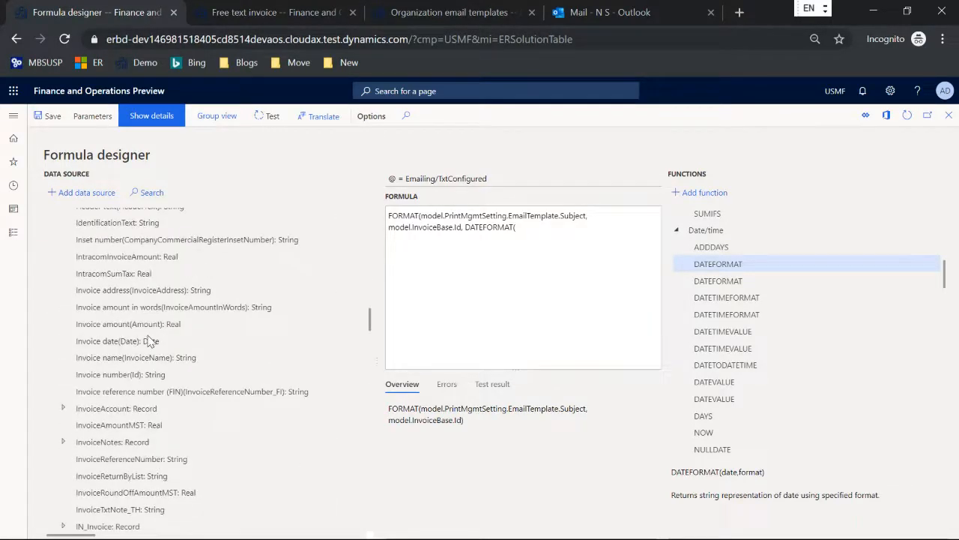
{"action": "left_click", "coordinate": [142, 340]}
{"action": "left_click", "coordinate": [87, 192]}
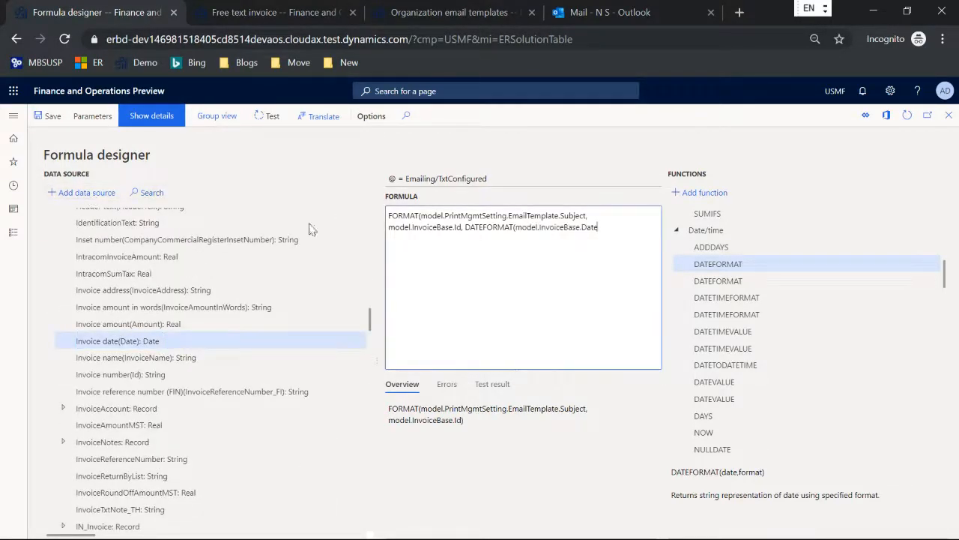
{"action": "left_click", "coordinate": [626, 276]}
{"action": "type", "text": ", \"yyyy-MM-dd\"))"}
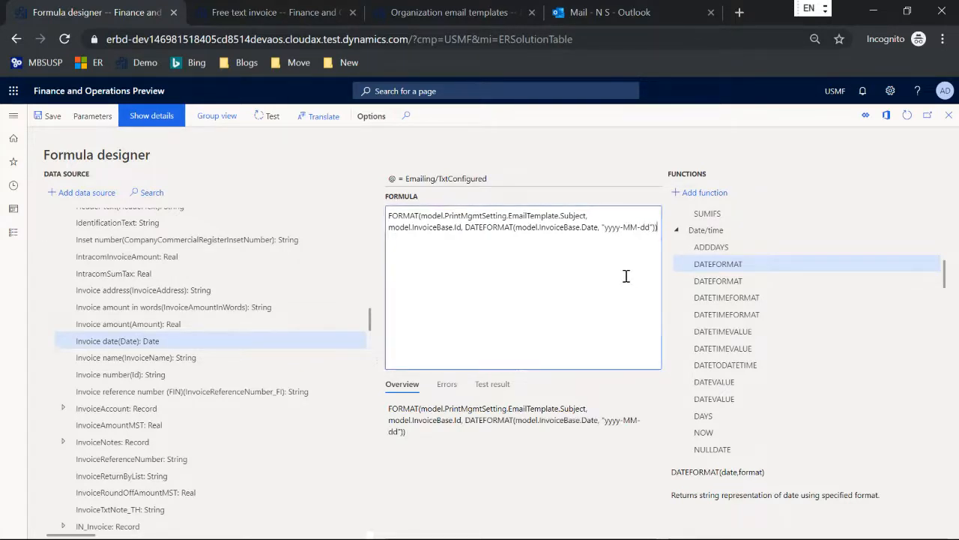
{"action": "key", "text": "Escape"}
{"action": "left_click", "coordinate": [761, 513]}
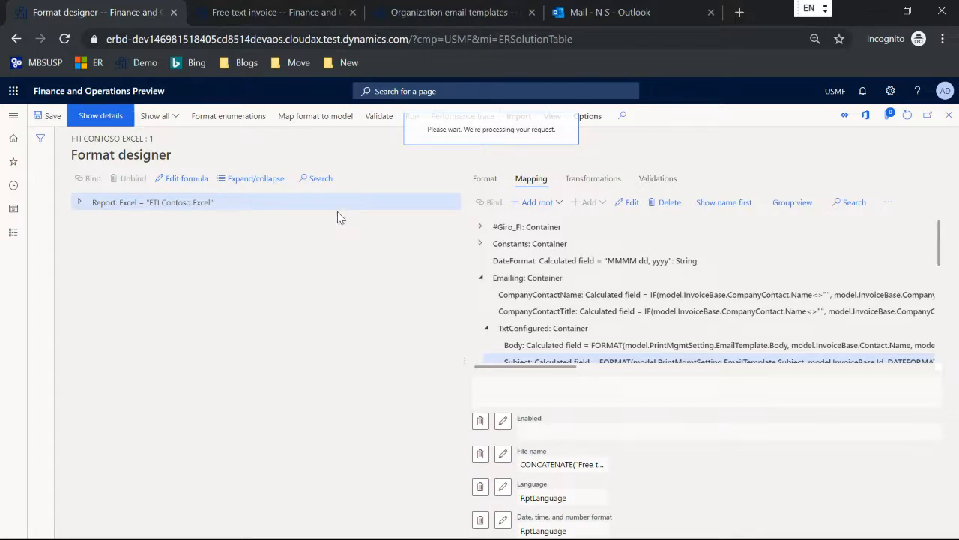
Post the Cave Wholesales free text invoice to the Email destination and check the Outlook inbox
{"action": "left_click", "coordinate": [300, 14]}
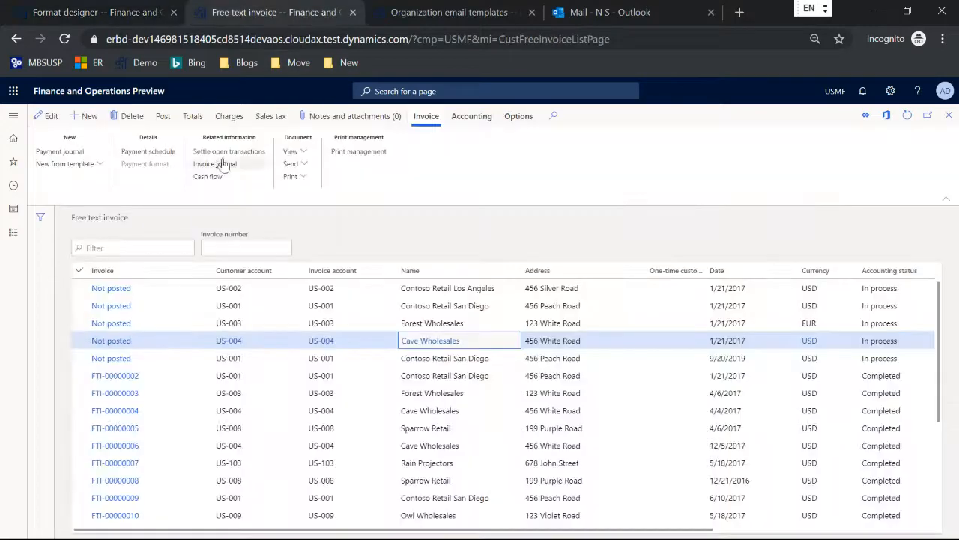
{"action": "left_click", "coordinate": [162, 117]}
{"action": "left_click", "coordinate": [885, 514]}
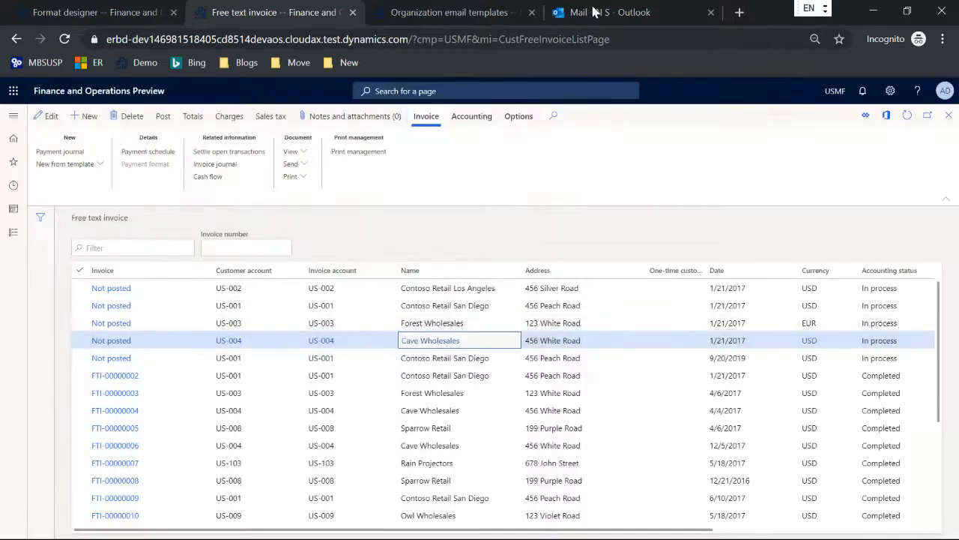
{"action": "left_click", "coordinate": [596, 14]}
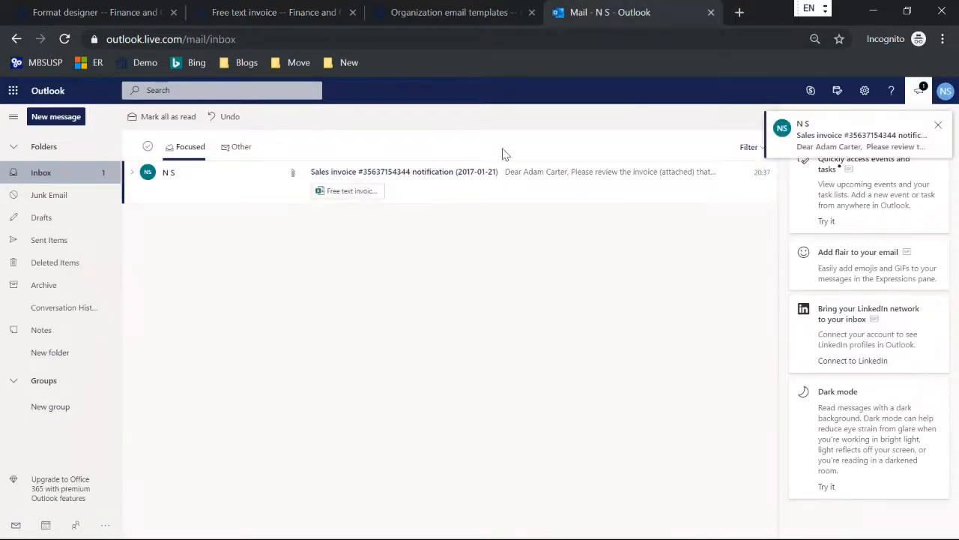
Open the invoice notification, highlight the 2017-01-21 date in its subject, then delete the message
{"action": "left_click", "coordinate": [483, 174]}
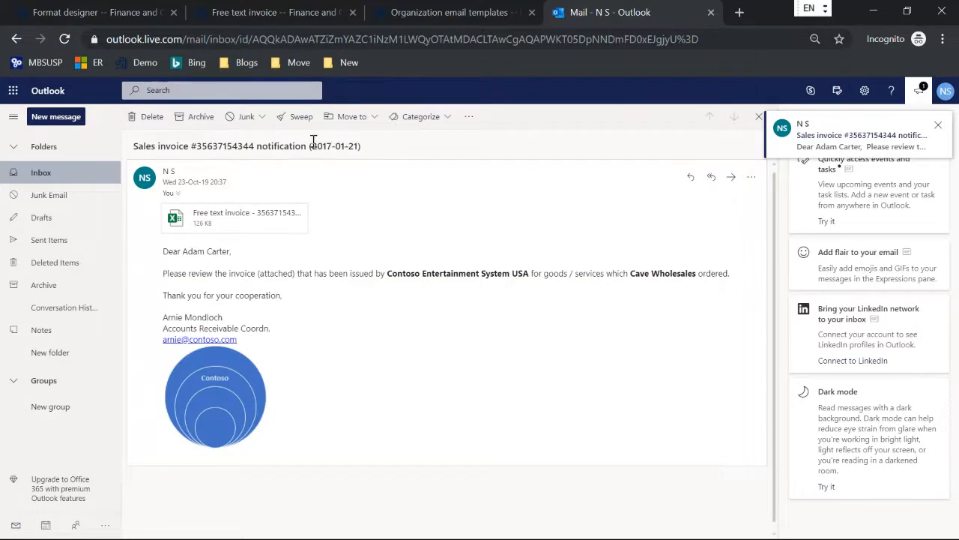
{"action": "left_click_drag", "start_coordinate": [312, 145], "coordinate": [359, 144]}
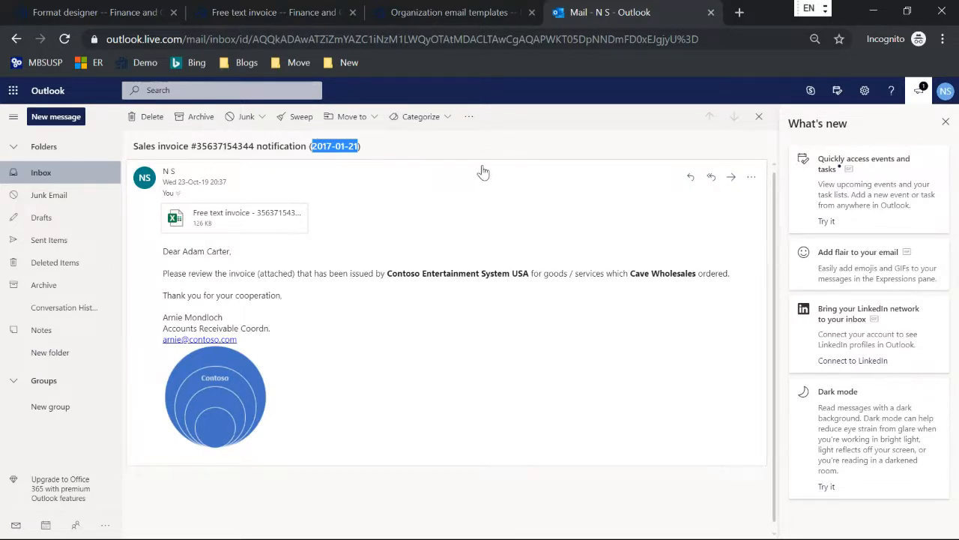
{"action": "left_click", "coordinate": [759, 116]}
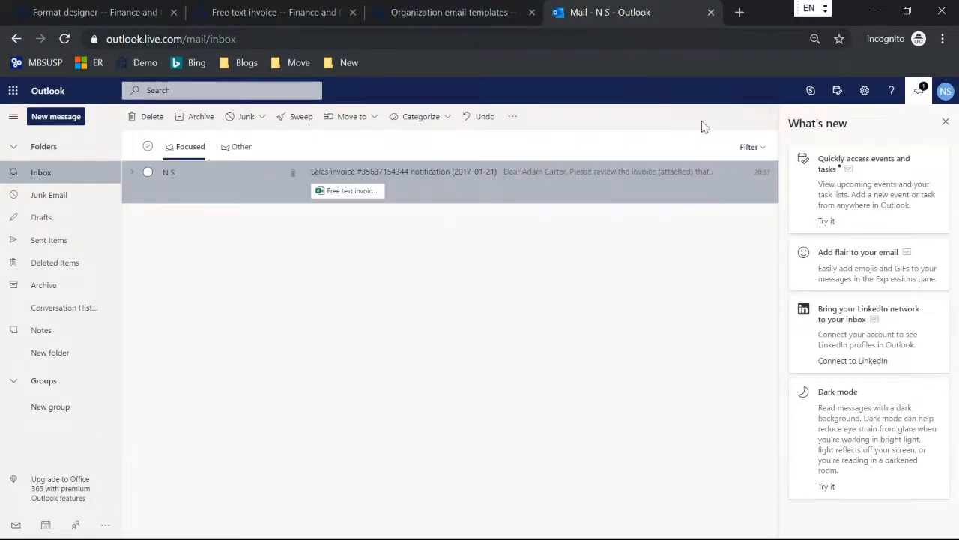
{"action": "left_click", "coordinate": [152, 118]}
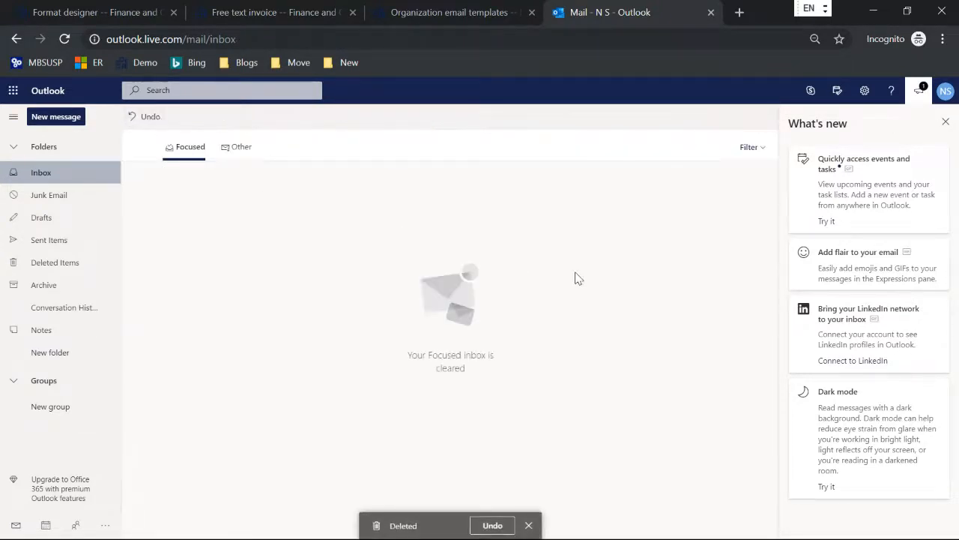
{"action": "key", "text": "alt+Tab"}
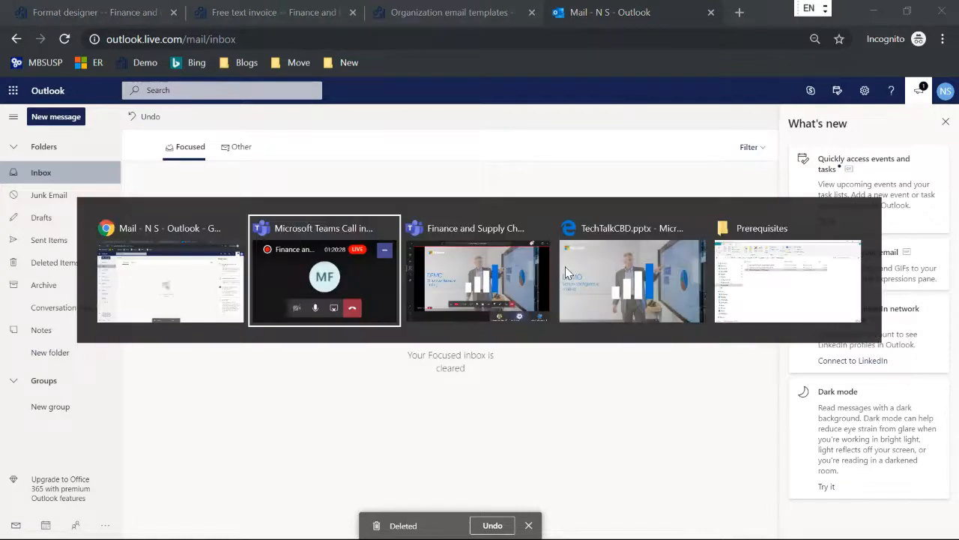
Advance the TechTalkCBD.pptx slideshow to the slide on building a Word template from an Excel template
{"action": "left_click", "coordinate": [566, 273]}
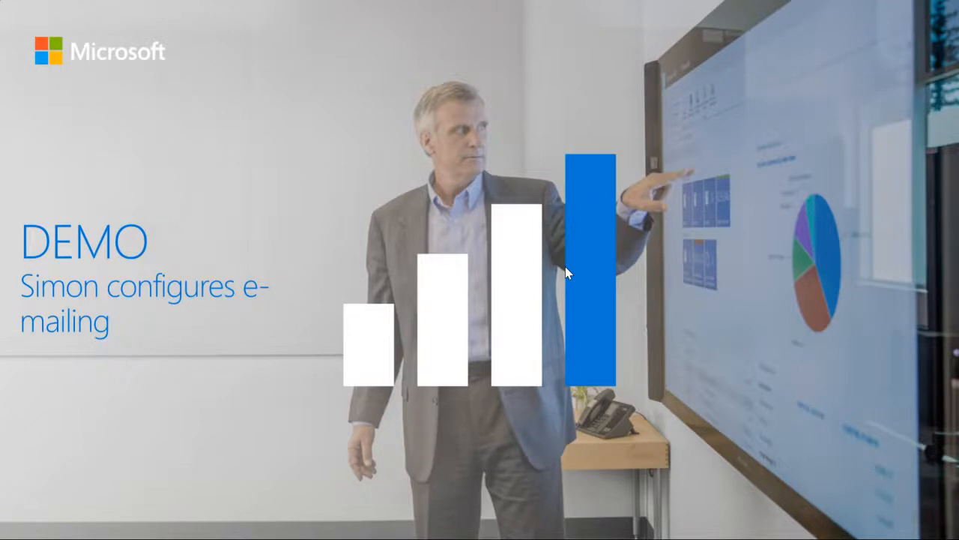
{"action": "right_click", "coordinate": [320, 436]}
{"action": "left_click", "coordinate": [345, 438]}
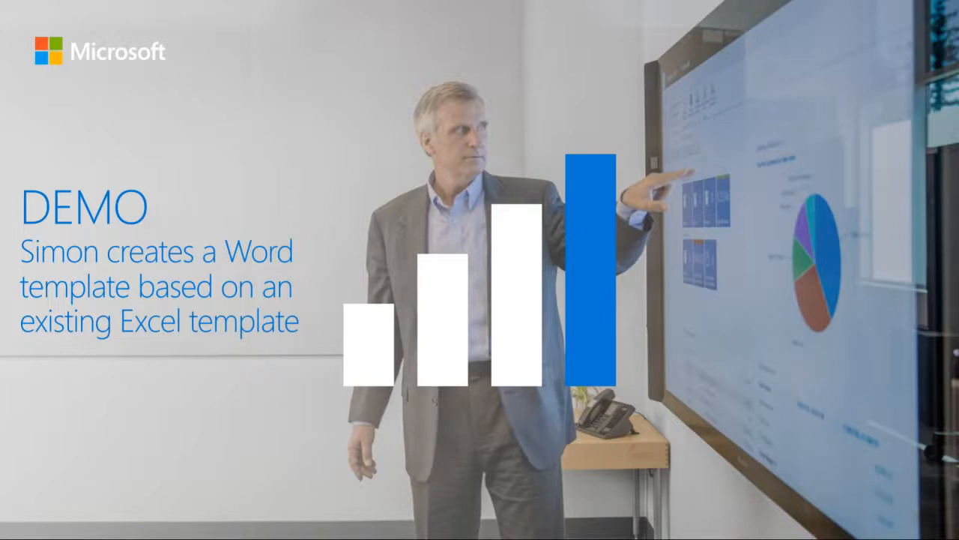
{"action": "key", "text": "alt+Tab"}
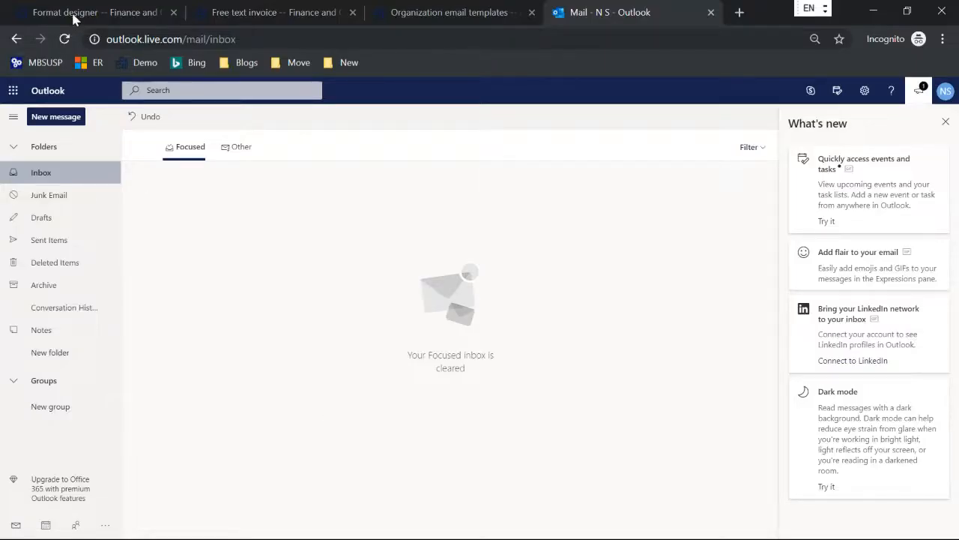
Derive FTI Contoso Word from Free text invoice (ER sample)(Excel) and set its Run Draft to Yes
{"action": "left_click", "coordinate": [75, 15]}
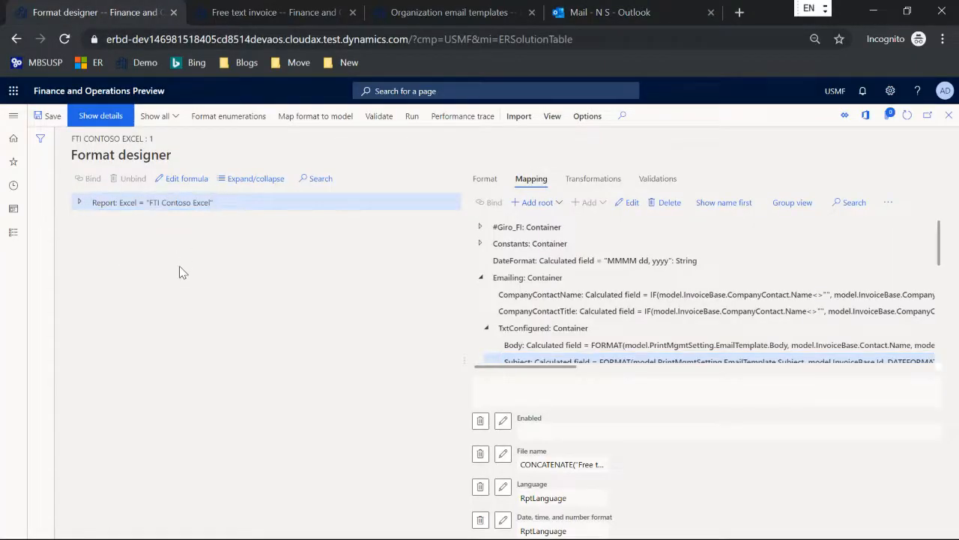
{"action": "key", "text": "Escape"}
{"action": "scroll", "coordinate": [201, 294], "scroll_direction": "up", "scroll_amount": 1}
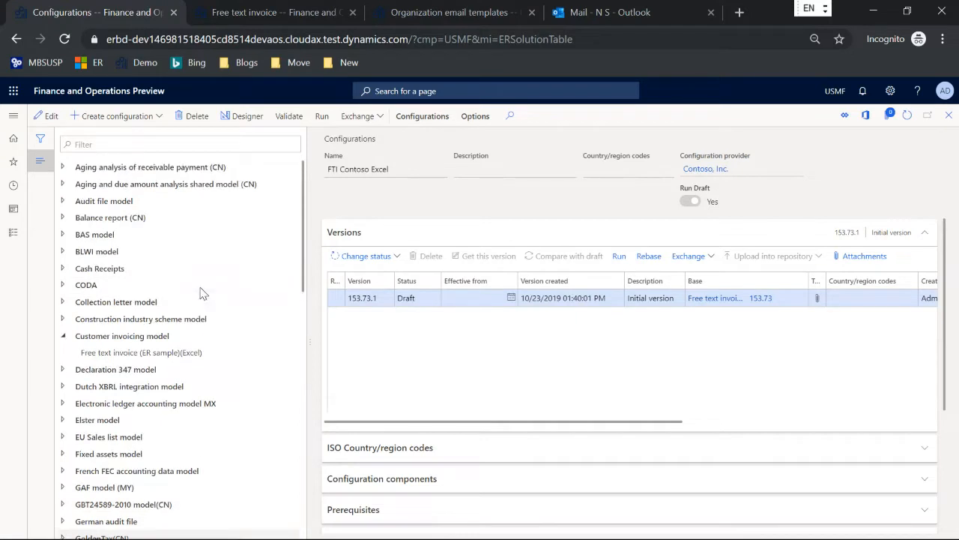
{"action": "left_click", "coordinate": [160, 352]}
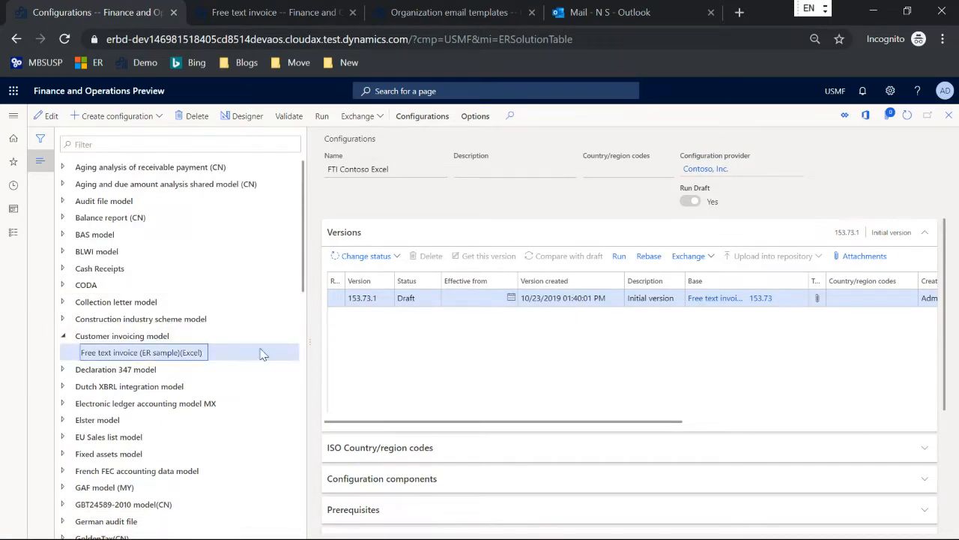
{"action": "left_click", "coordinate": [120, 116]}
{"action": "left_click", "coordinate": [107, 194]}
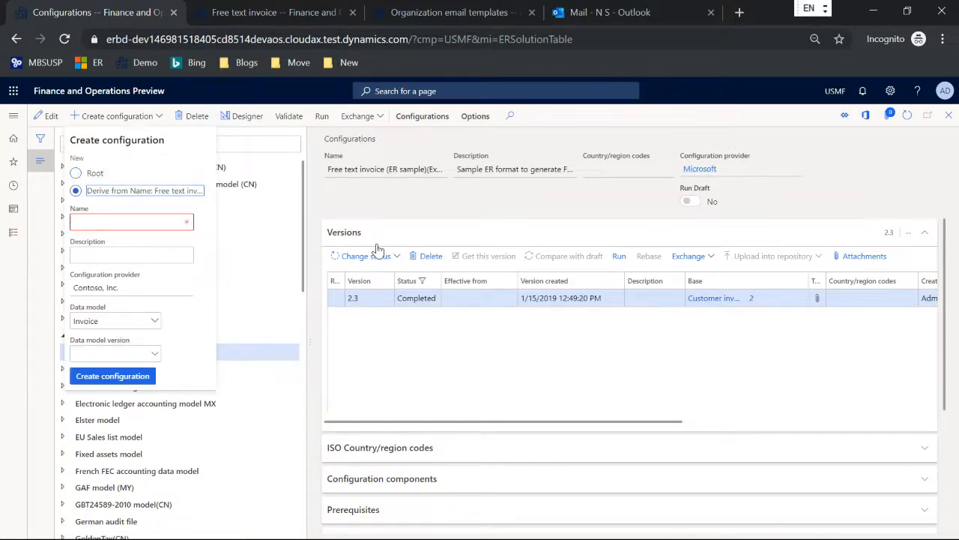
{"action": "left_click", "coordinate": [133, 220]}
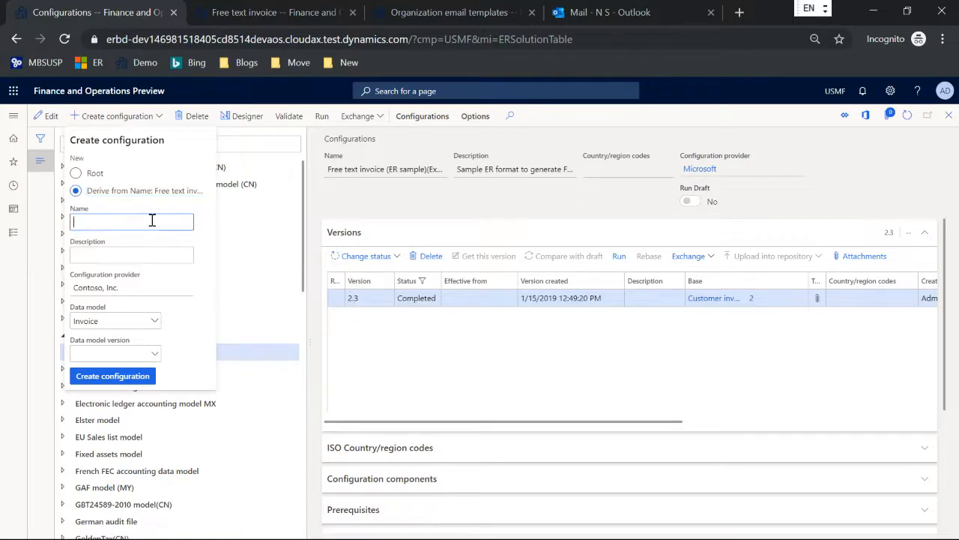
{"action": "type", "text": "FTI Contoso Word"}
{"action": "left_click", "coordinate": [111, 377]}
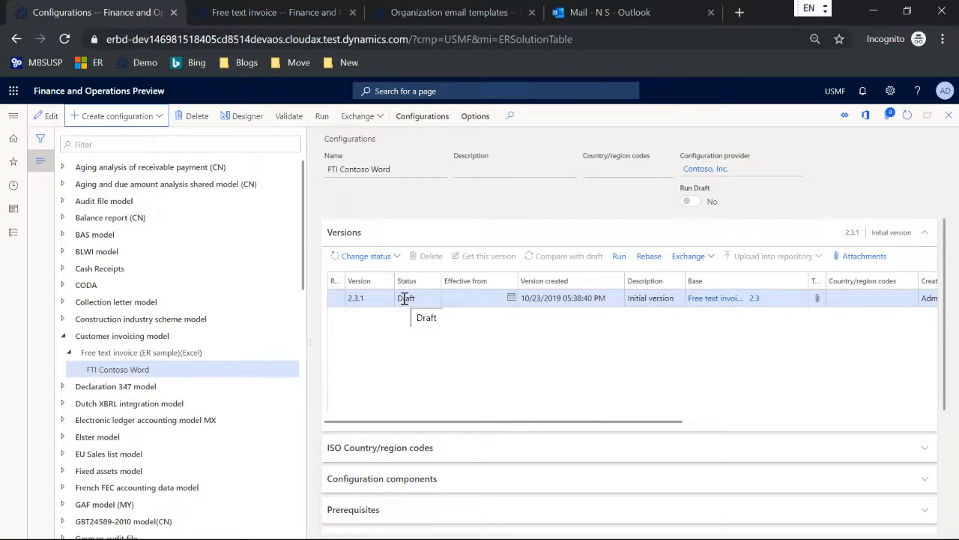
{"action": "left_click", "coordinate": [47, 116]}
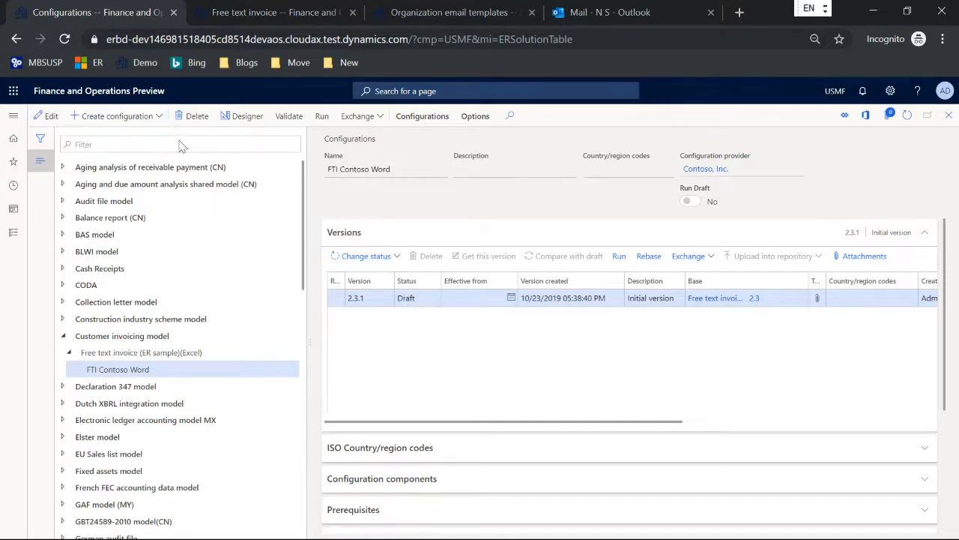
{"action": "left_click", "coordinate": [694, 205]}
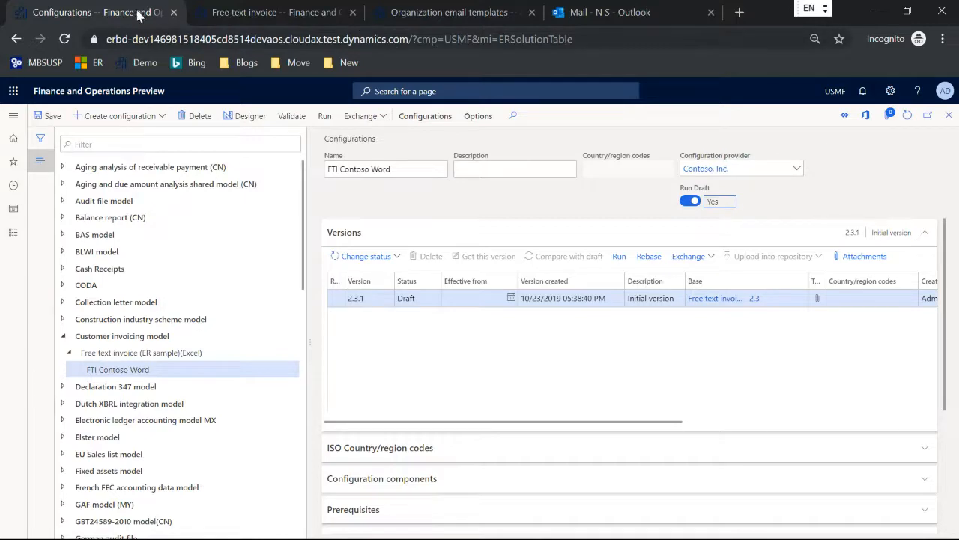
For the US-002 invoice, set the Original <Default> print report format to FTI Contoso Word
{"action": "left_click", "coordinate": [237, 15]}
{"action": "left_click", "coordinate": [451, 288]}
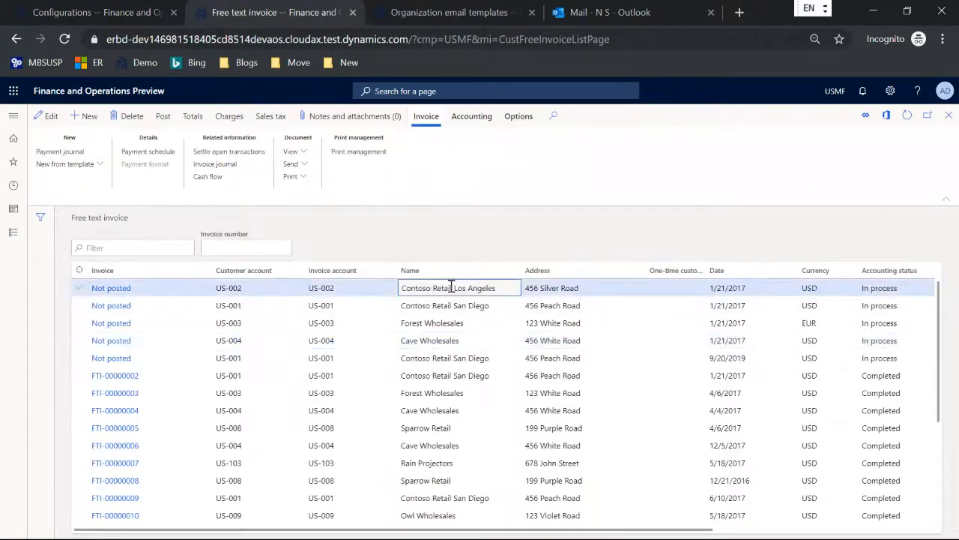
{"action": "left_click", "coordinate": [386, 154]}
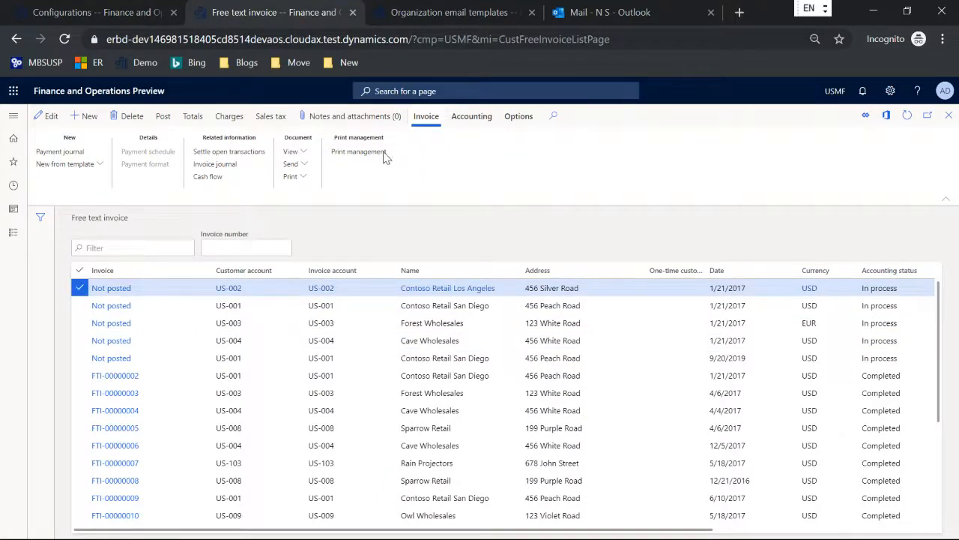
{"action": "left_click", "coordinate": [86, 174]}
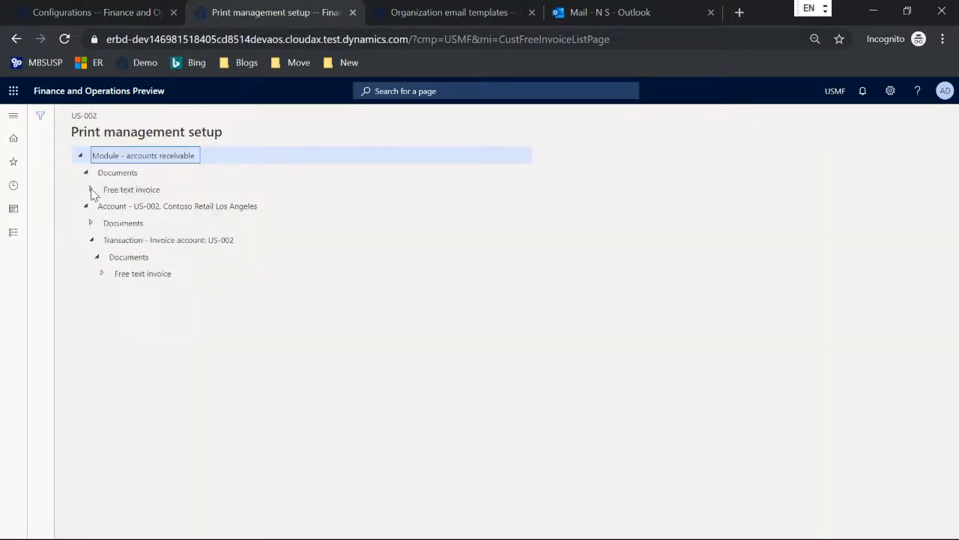
{"action": "left_click", "coordinate": [90, 188]}
{"action": "left_click", "coordinate": [143, 205]}
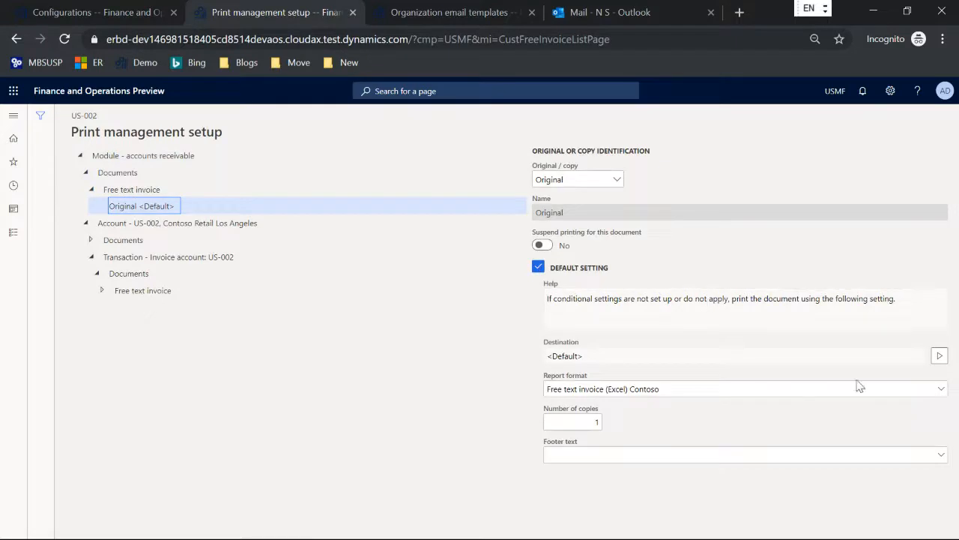
{"action": "left_click", "coordinate": [937, 389]}
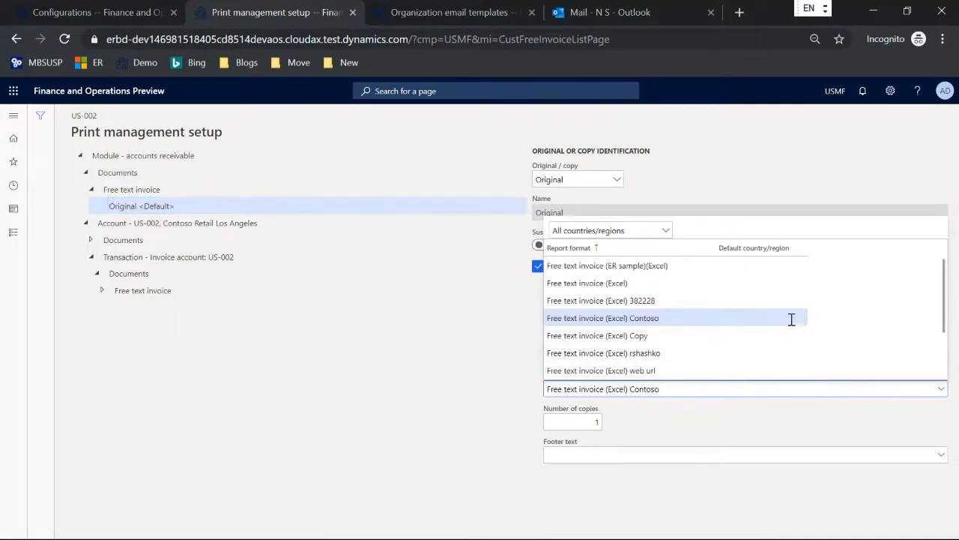
{"action": "scroll", "coordinate": [792, 319], "scroll_direction": "down", "scroll_amount": 3}
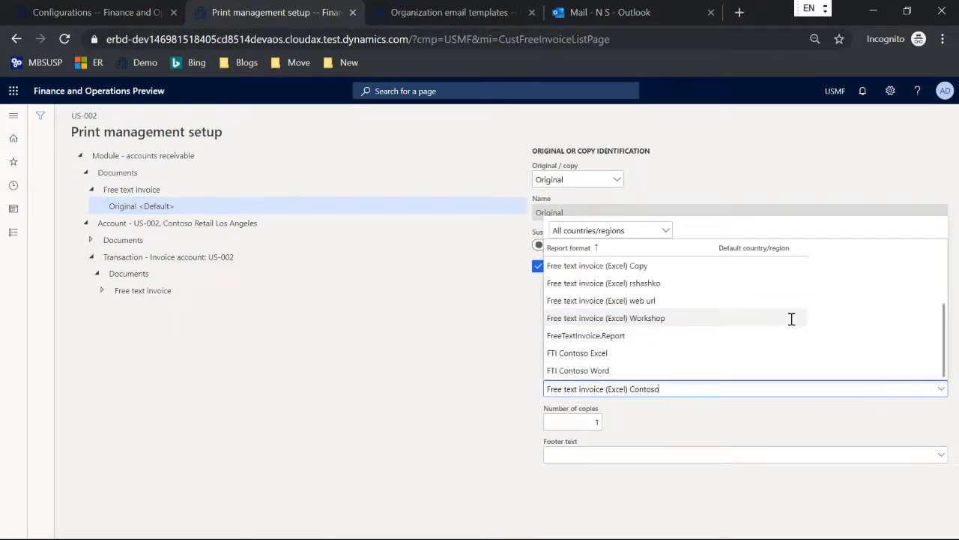
{"action": "left_click", "coordinate": [611, 369]}
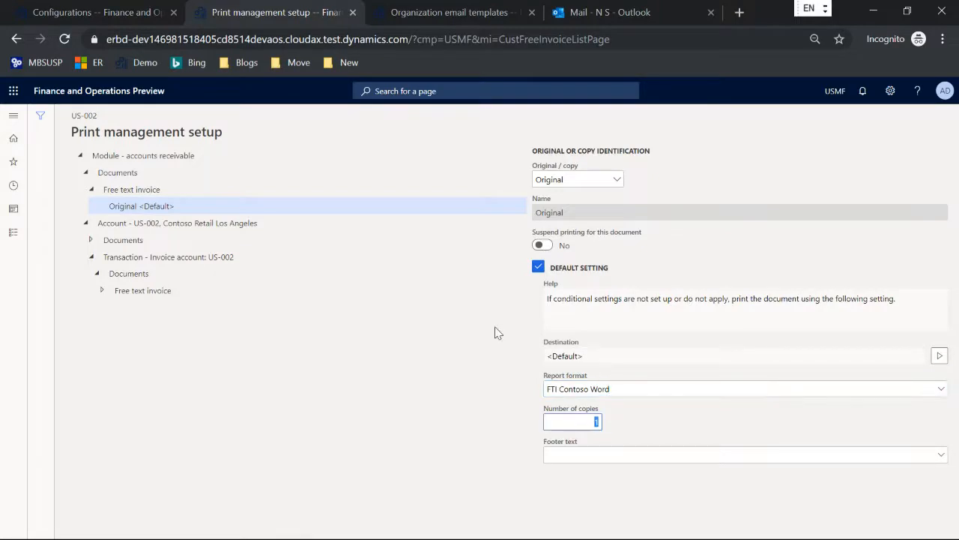
{"action": "key", "text": "Escape"}
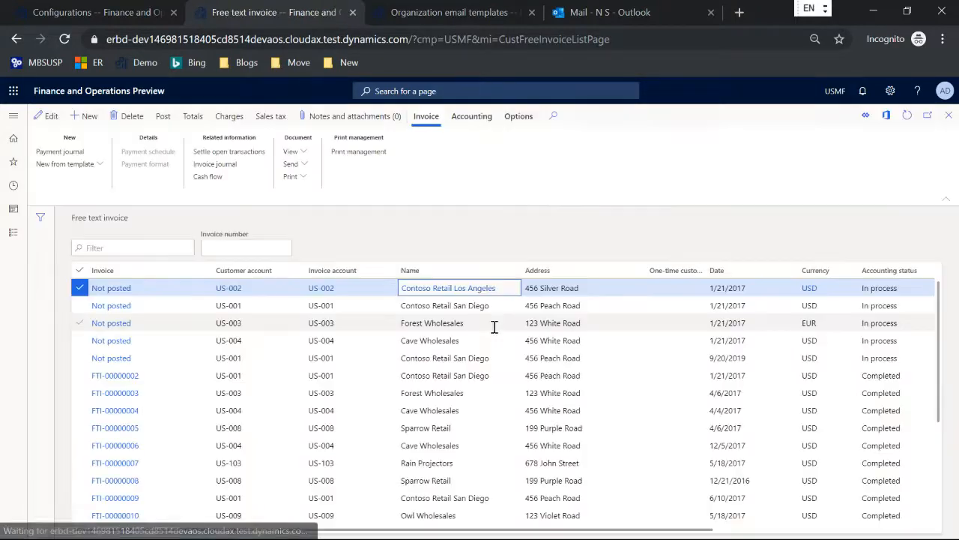
Print the selected Los Angeles invoice and review the 908.00 USD pro forma workbook in Excel
{"action": "left_click", "coordinate": [293, 177]}
{"action": "left_click", "coordinate": [296, 192]}
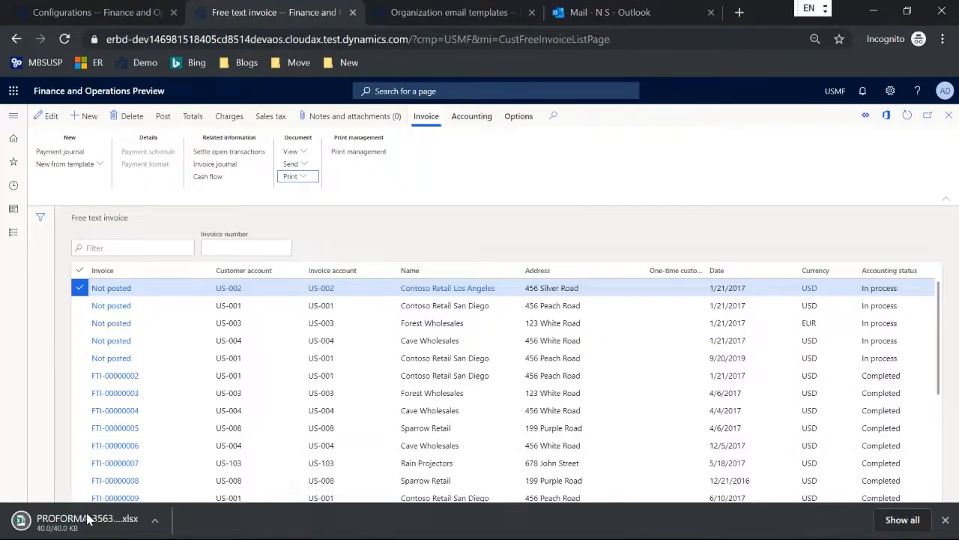
{"action": "left_click", "coordinate": [87, 520]}
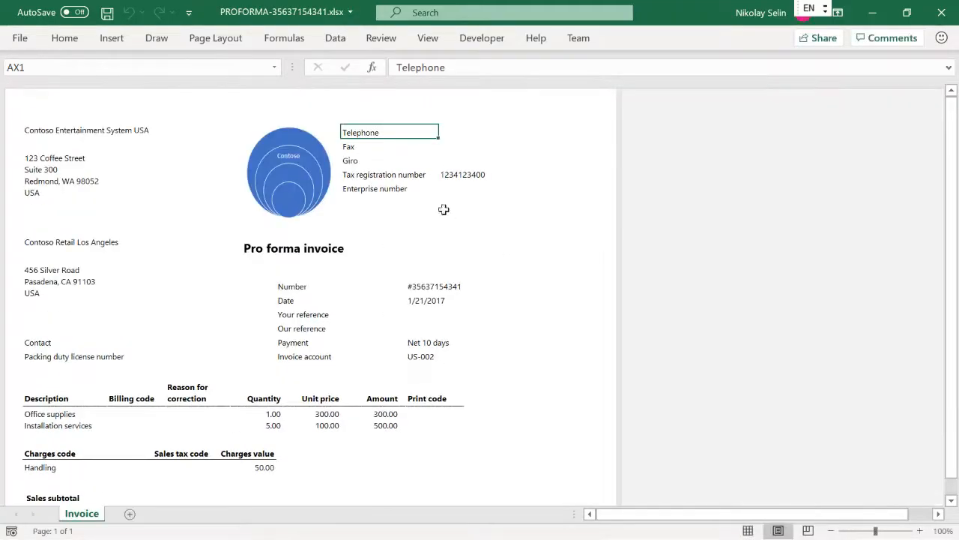
{"action": "scroll", "coordinate": [443, 206], "scroll_direction": "down", "scroll_amount": 7}
{"action": "scroll", "coordinate": [442, 206], "scroll_direction": "up", "scroll_amount": 7}
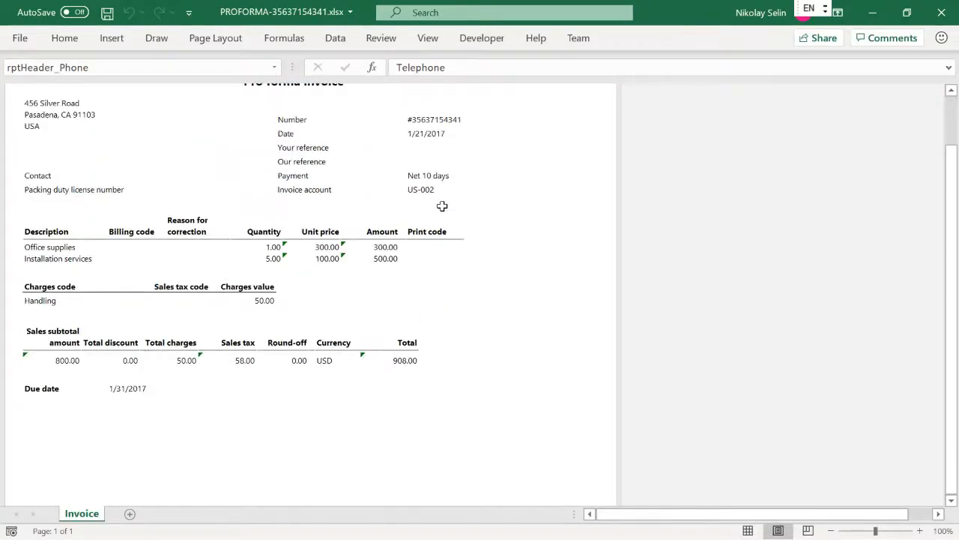
{"action": "left_click", "coordinate": [942, 13]}
Open FTI Contoso Word's designer attachments and preview the attached Free text invoice template.xlsx
{"action": "left_click", "coordinate": [941, 13]}
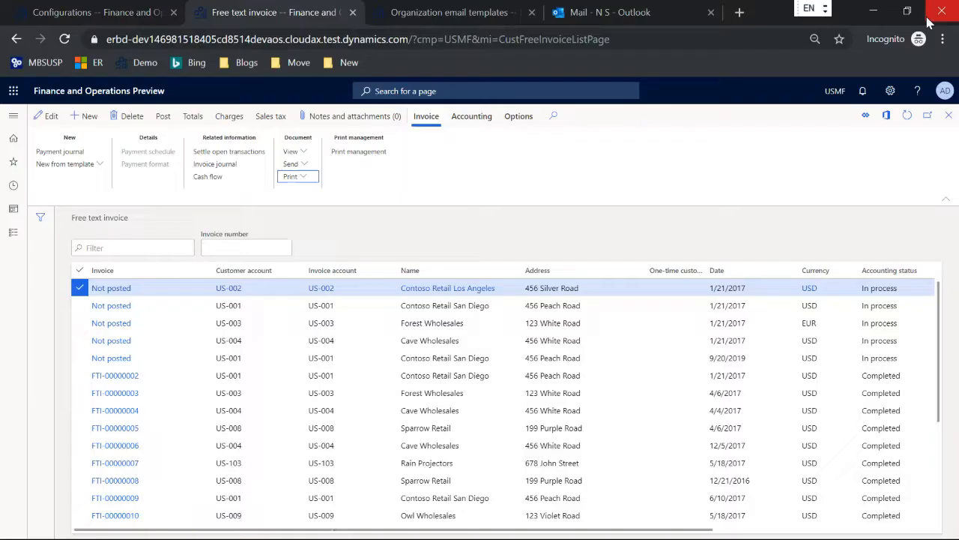
{"action": "left_click", "coordinate": [88, 23]}
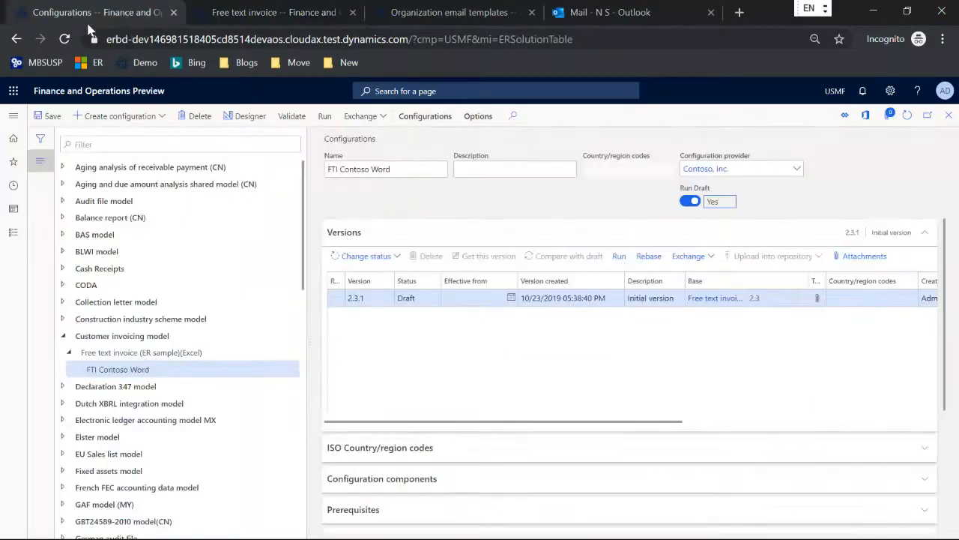
{"action": "left_click", "coordinate": [241, 117]}
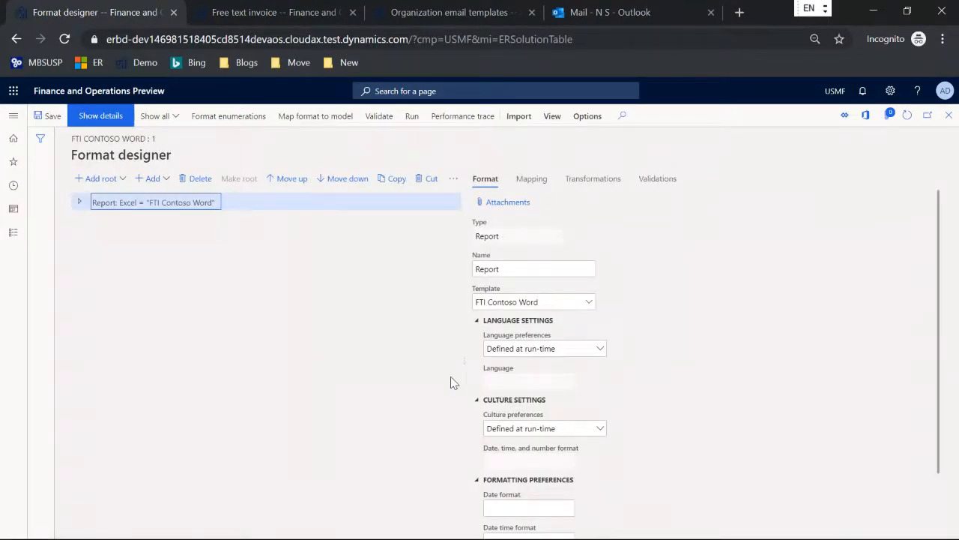
{"action": "left_click", "coordinate": [515, 210]}
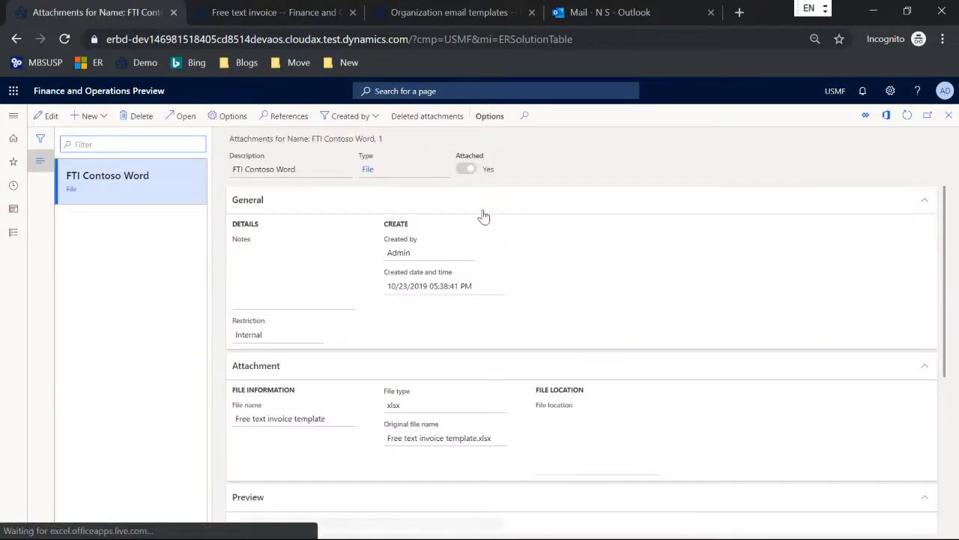
{"action": "scroll", "coordinate": [488, 268], "scroll_direction": "down", "scroll_amount": 3}
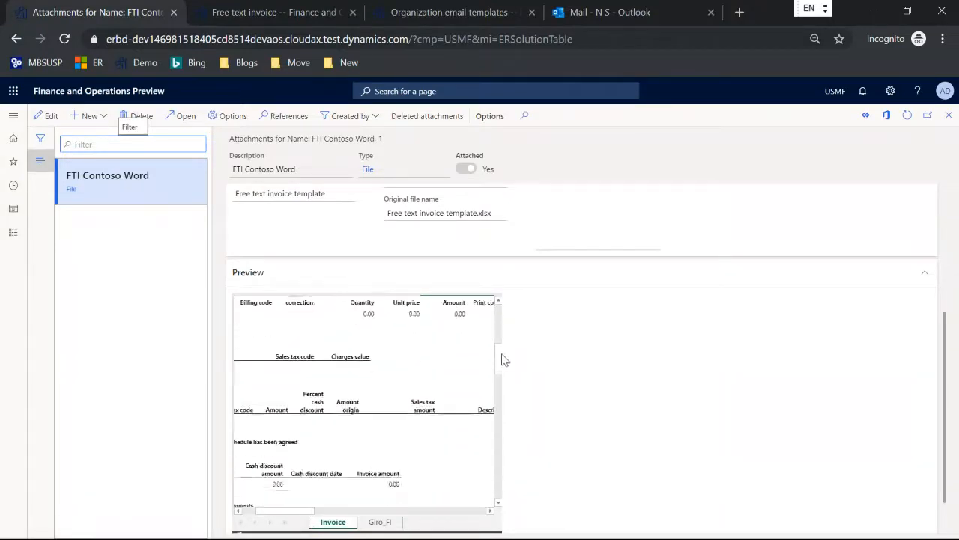
{"action": "scroll", "coordinate": [485, 322], "scroll_direction": "down", "scroll_amount": 2}
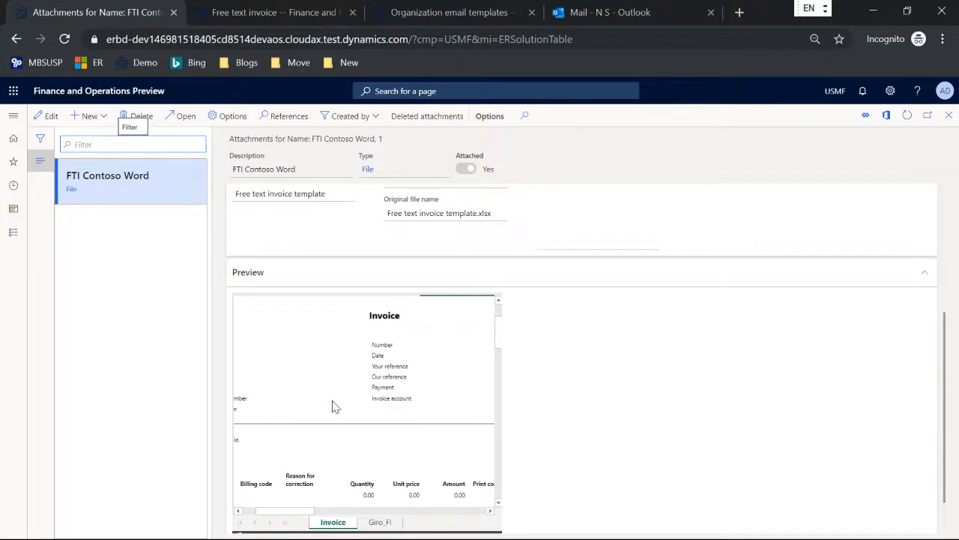
{"action": "key", "text": "alt+Tab"}
{"action": "key", "text": "alt+Tab"}
{"action": "key", "text": "alt+Tab"}
{"action": "key", "text": "alt+Tab"}
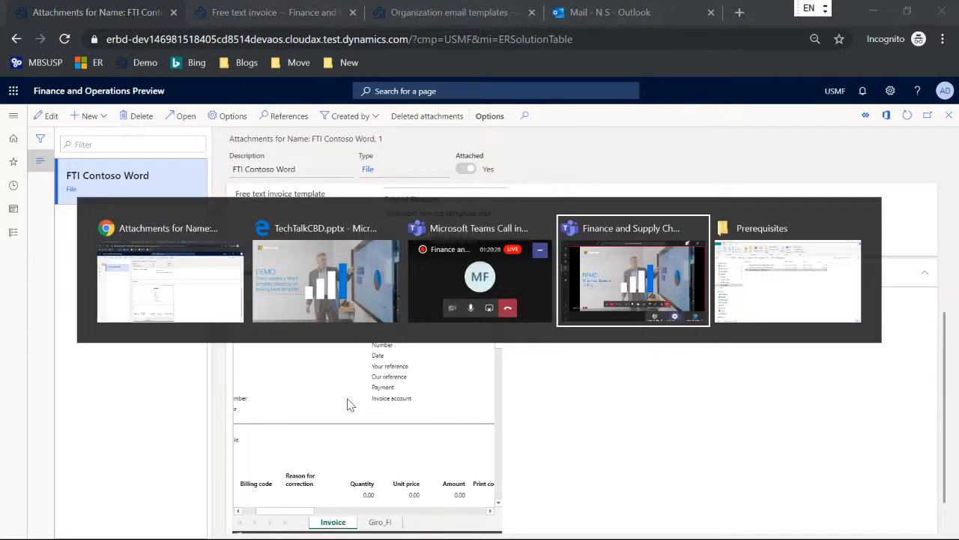
Open FreeTextInvoiceLayoutOffice.docx and preview the Service invoice template among Word's new-document templates
{"action": "double_click", "coordinate": [315, 196]}
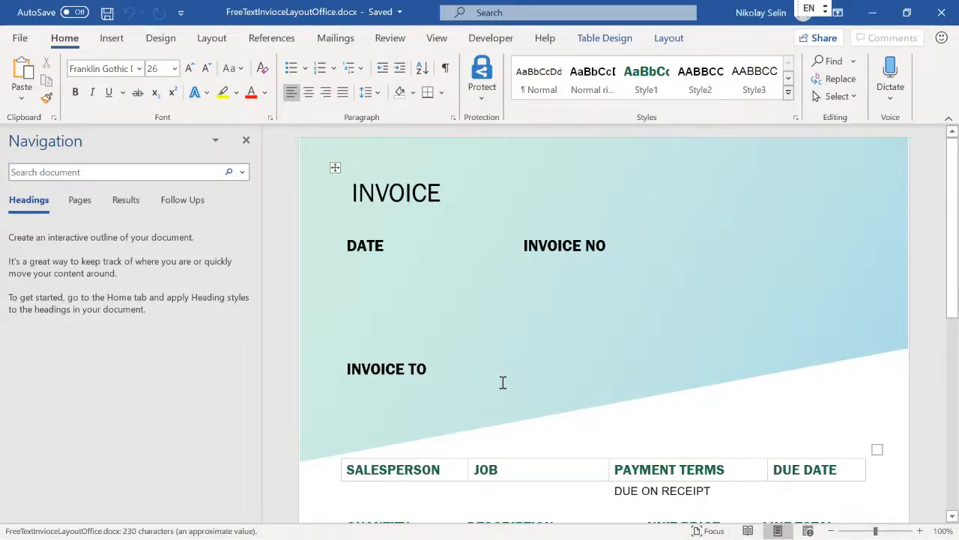
{"action": "left_click", "coordinate": [20, 39]}
{"action": "left_click", "coordinate": [34, 105]}
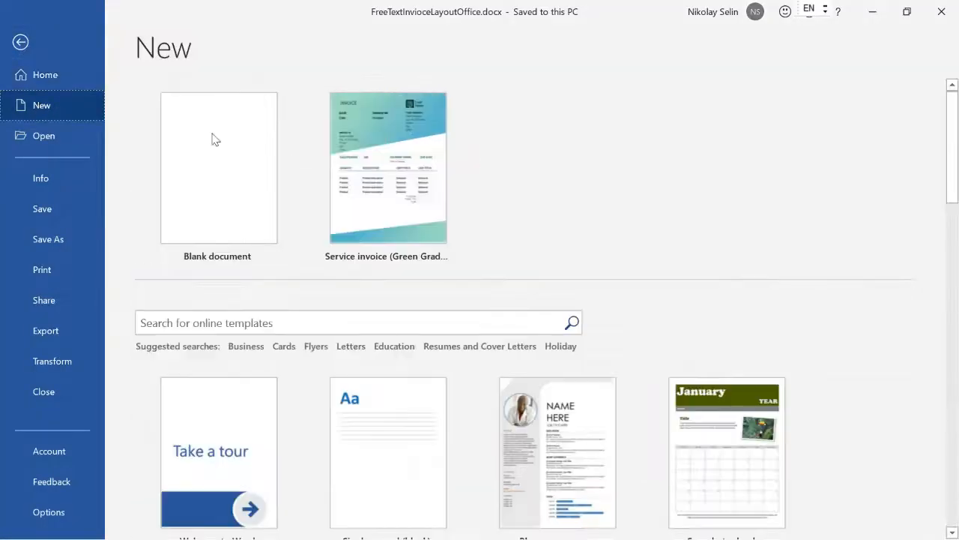
{"action": "left_click", "coordinate": [388, 159]}
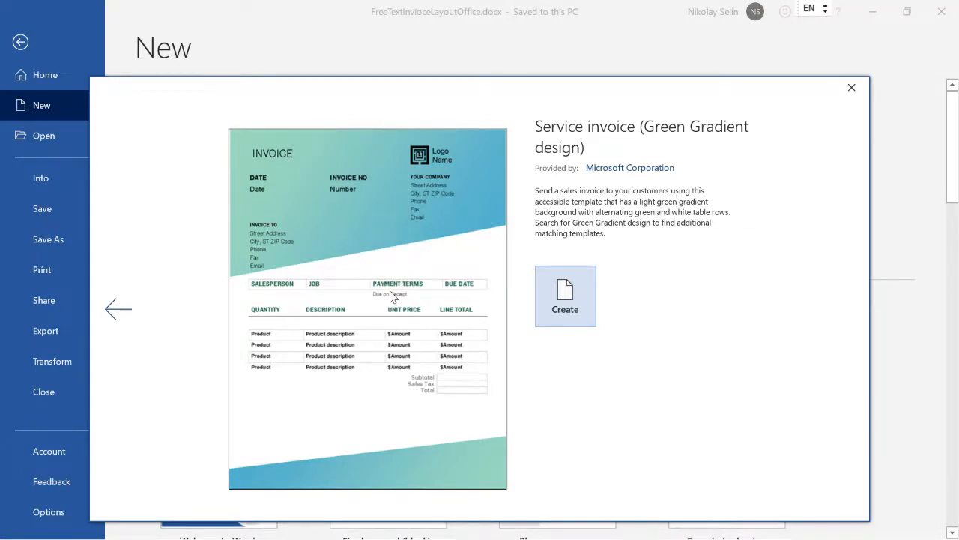
{"action": "key", "text": "Return"}
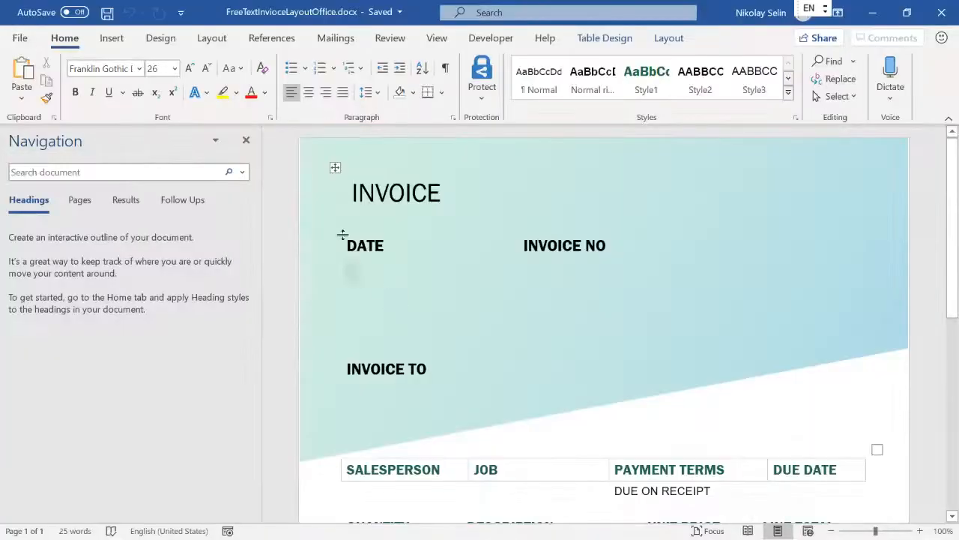
Close the Navigation pane and turn on Developer Design Mode to show the content control tags
{"action": "left_click", "coordinate": [245, 140]}
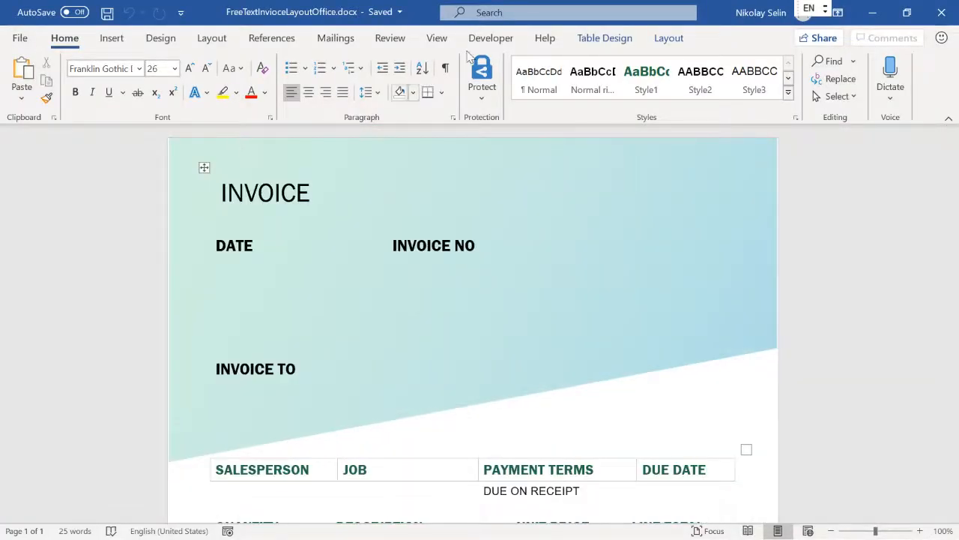
{"action": "left_click", "coordinate": [492, 38]}
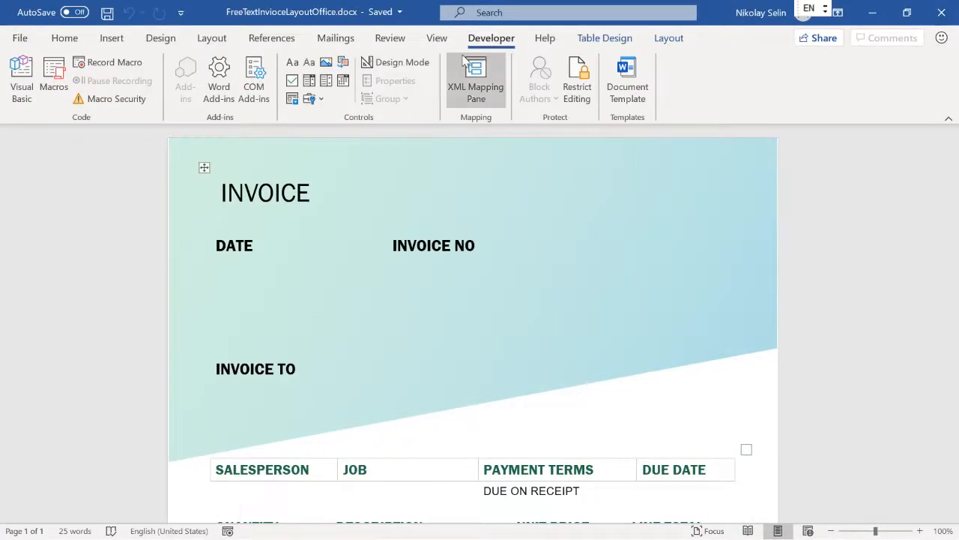
{"action": "left_click", "coordinate": [409, 63]}
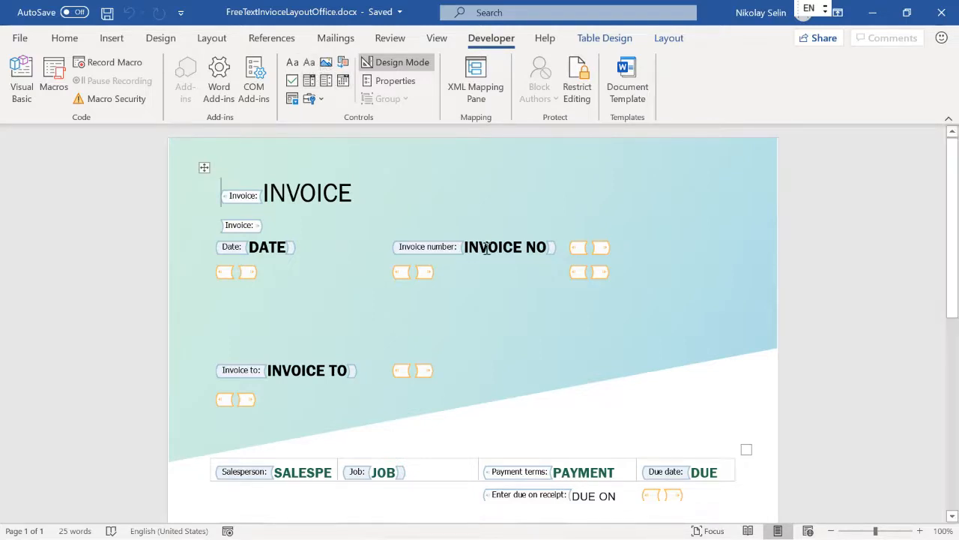
{"action": "scroll", "coordinate": [506, 259], "scroll_direction": "down", "scroll_amount": 1}
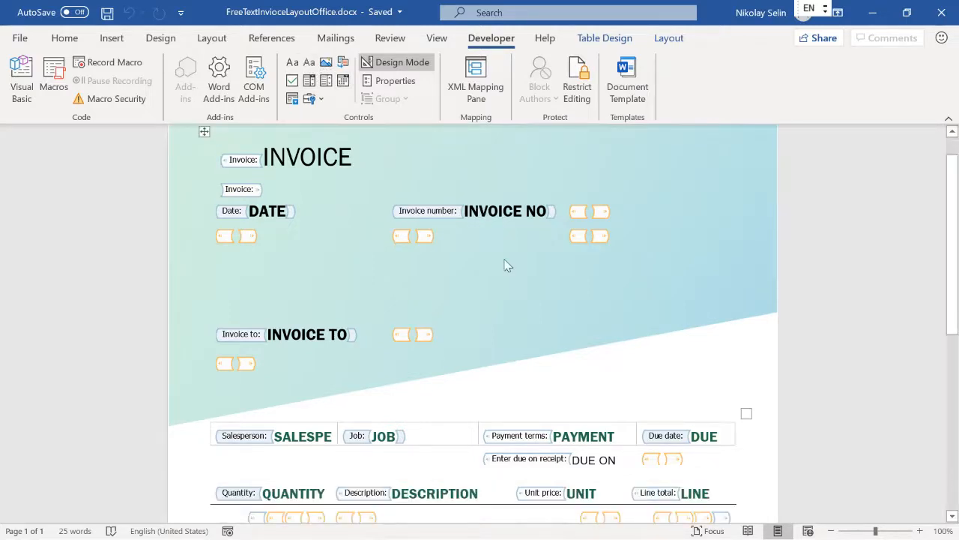
{"action": "scroll", "coordinate": [506, 262], "scroll_direction": "down", "scroll_amount": 2}
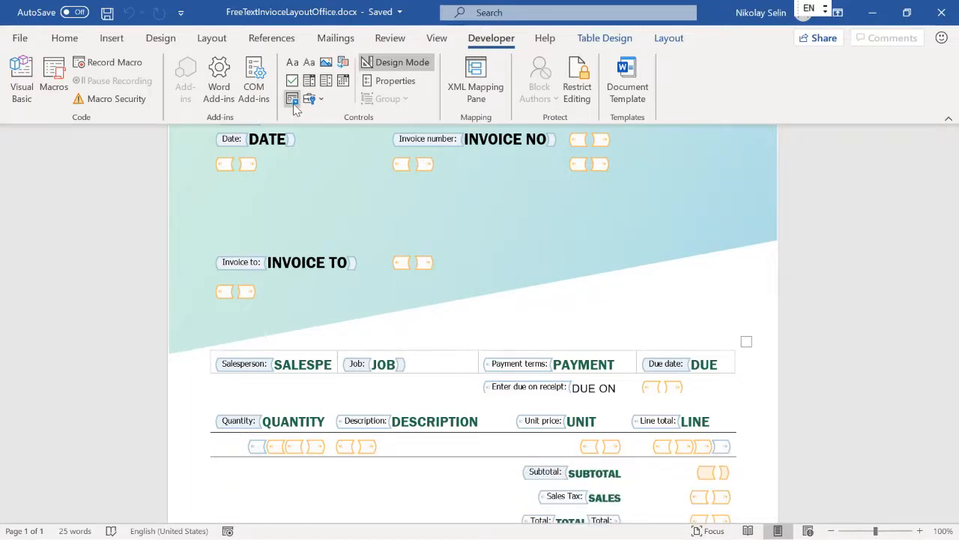
{"action": "scroll", "coordinate": [428, 253], "scroll_direction": "down", "scroll_amount": 1}
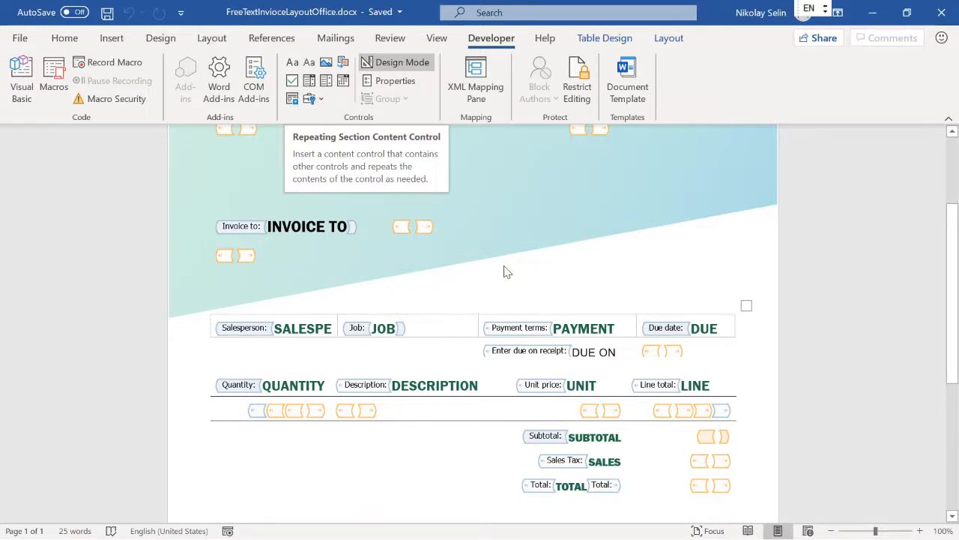
{"action": "key", "text": "alt+Tab"}
{"action": "key", "text": "alt+Tab"}
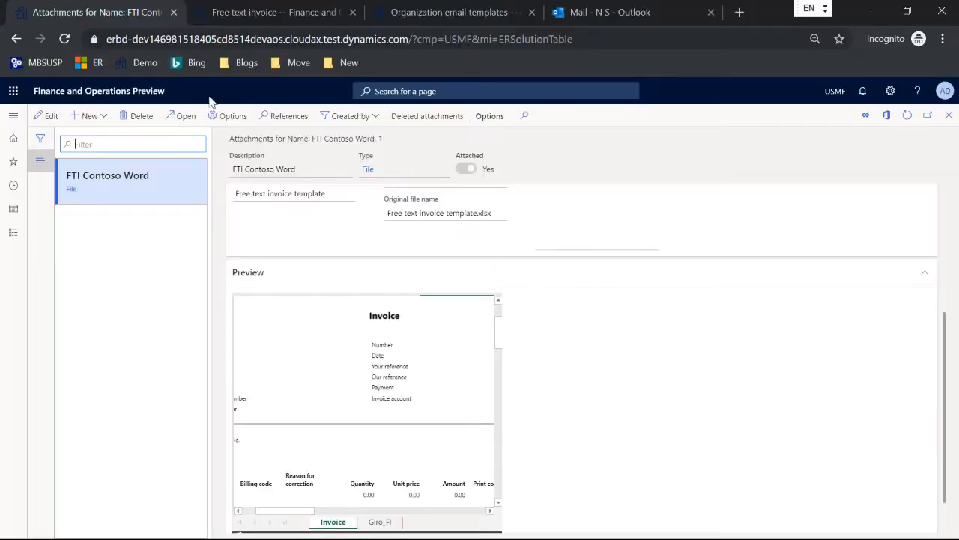
Replace the Excel template attachment with FreeTextInvoiceLayoutOffice.docx uploaded from the Prerequisites folder
{"action": "left_click", "coordinate": [133, 116]}
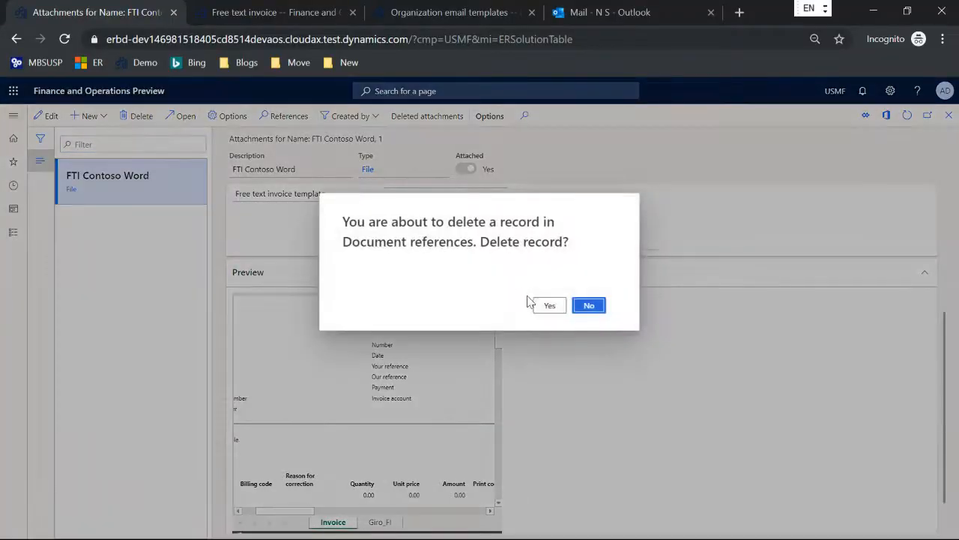
{"action": "left_click", "coordinate": [549, 306]}
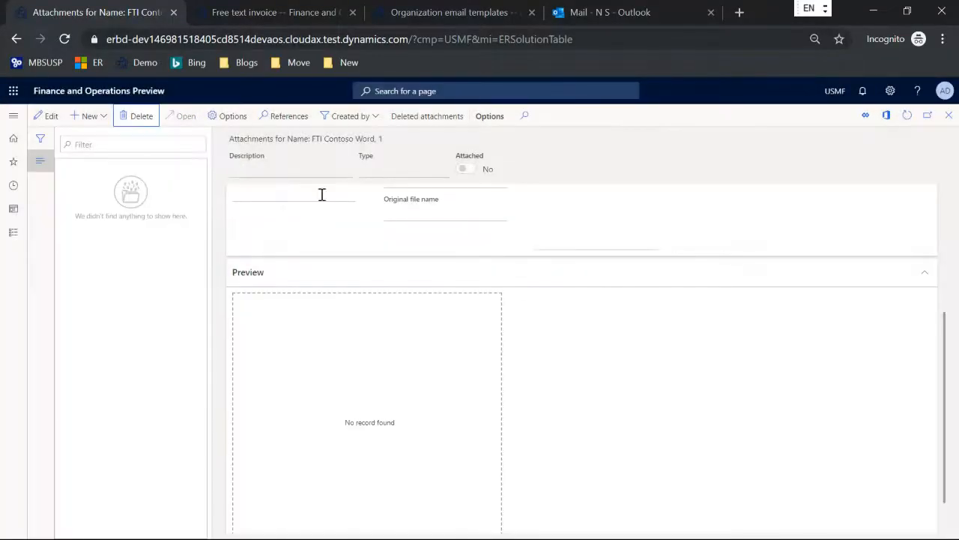
{"action": "left_click", "coordinate": [90, 118]}
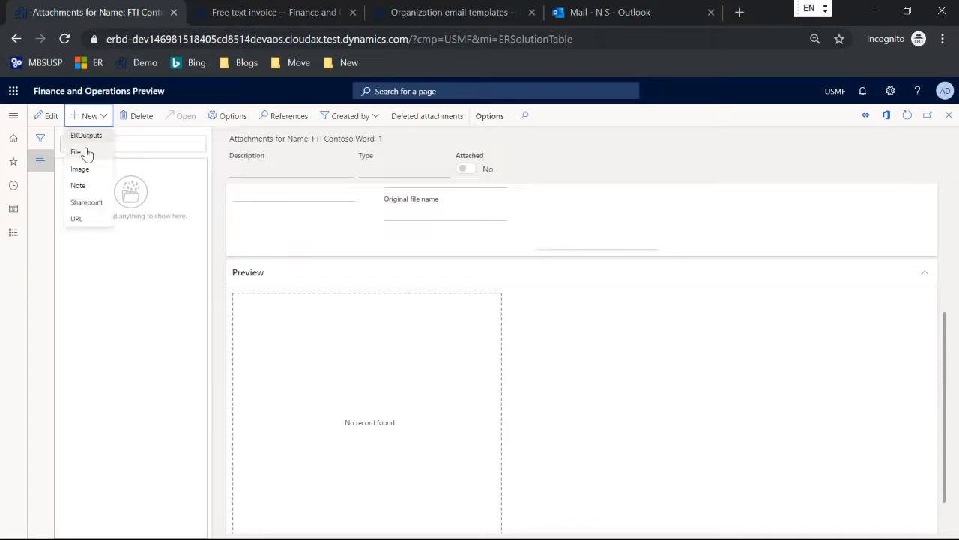
{"action": "left_click", "coordinate": [84, 151]}
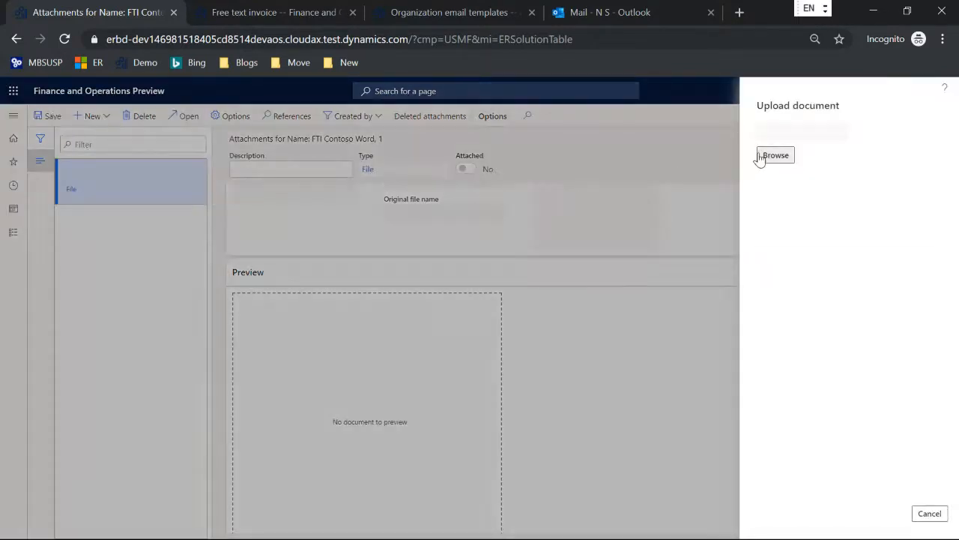
{"action": "left_click", "coordinate": [775, 155]}
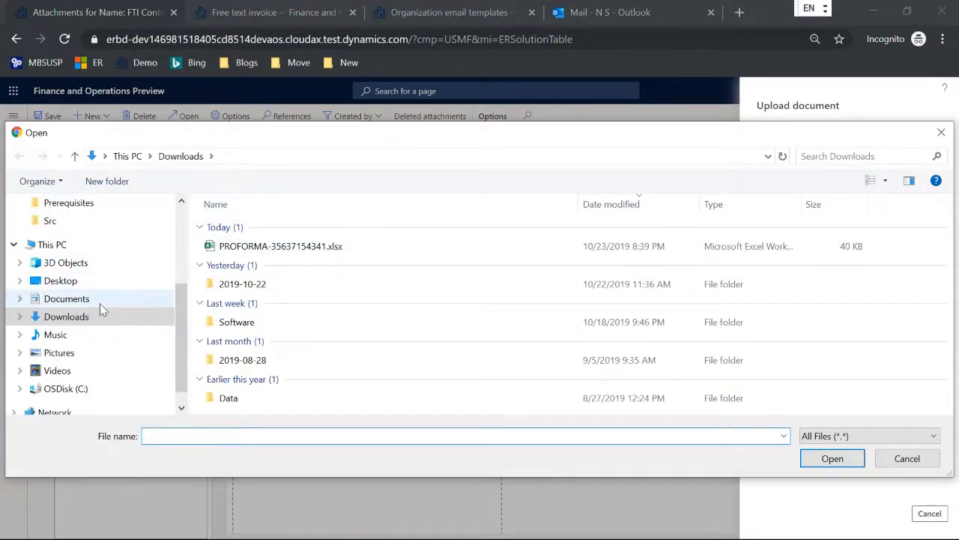
{"action": "scroll", "coordinate": [105, 292], "scroll_direction": "up", "scroll_amount": 2}
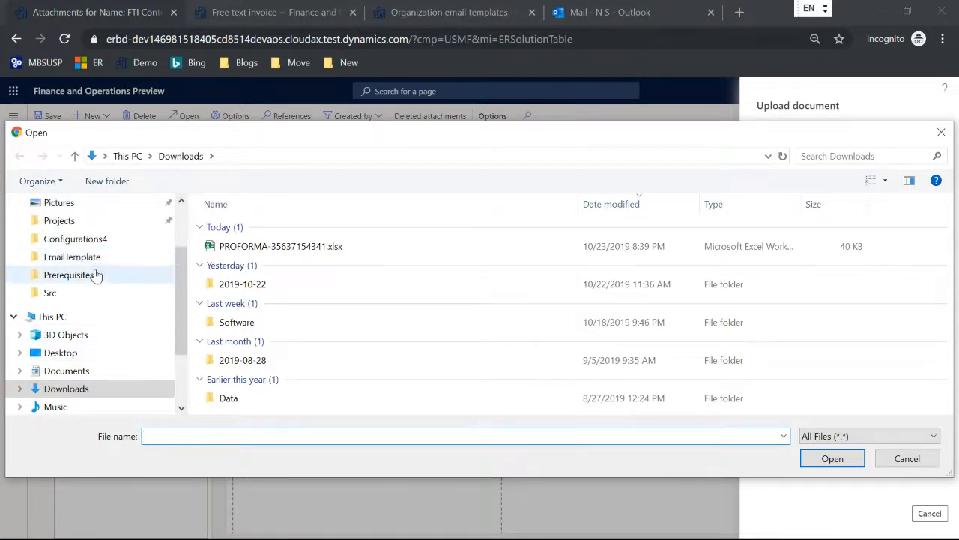
{"action": "left_click", "coordinate": [95, 275]}
{"action": "double_click", "coordinate": [285, 259]}
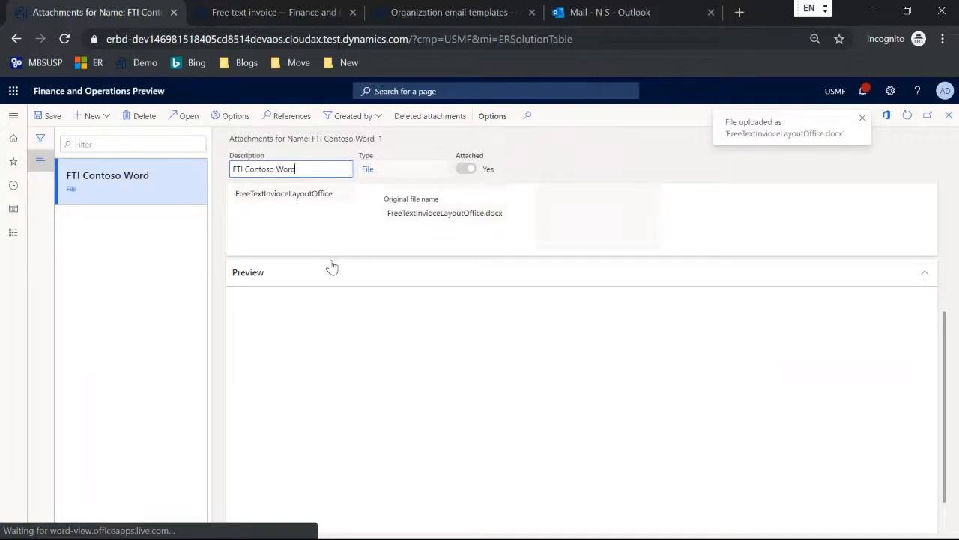
{"action": "scroll", "coordinate": [606, 312], "scroll_direction": "down", "scroll_amount": 1}
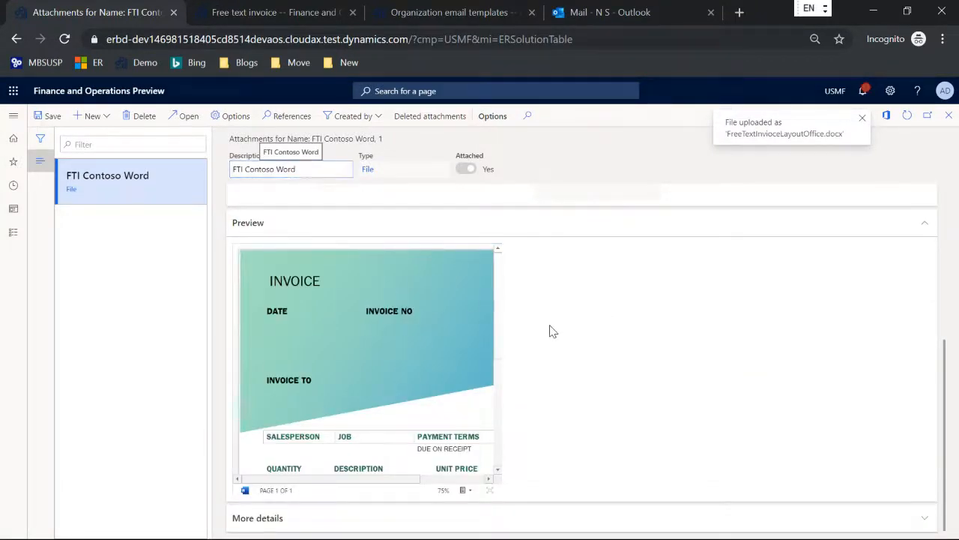
{"action": "key", "text": "Escape"}
Choose FTI Contoso Word in the format's Template field and save the format
{"action": "left_click", "coordinate": [589, 304]}
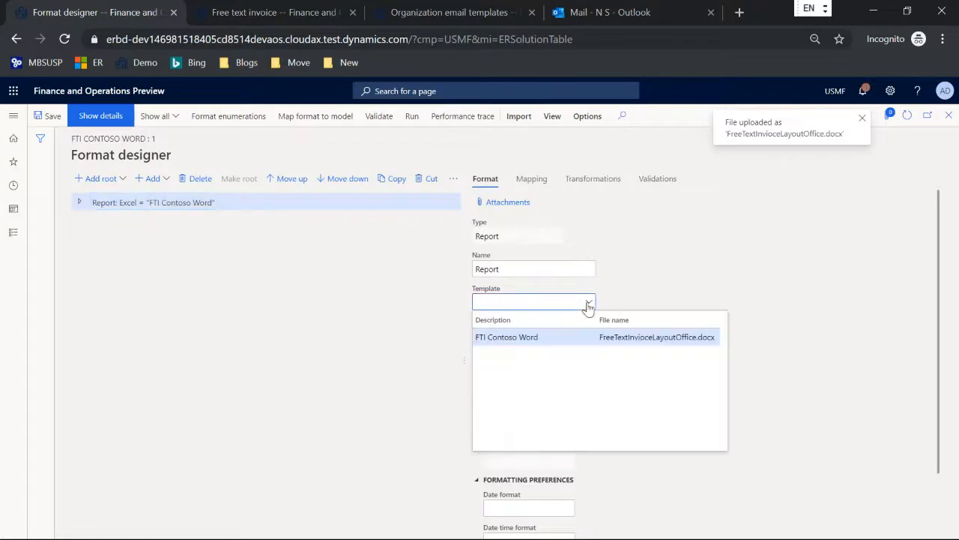
{"action": "left_click", "coordinate": [548, 337]}
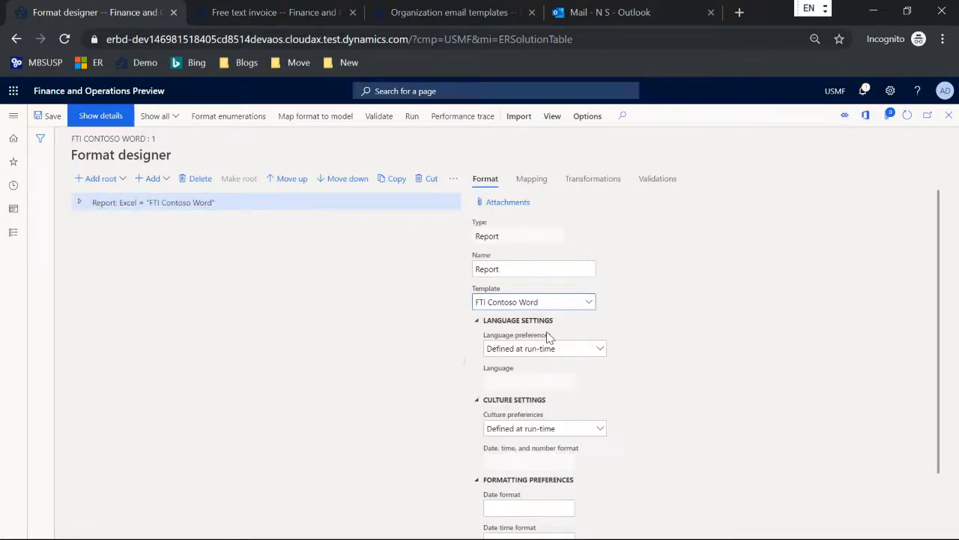
{"action": "left_click", "coordinate": [53, 117]}
Show the Report XML part's Invoice > rptHeader elements in Word's XML Mapping pane, then expand the Report root in the Format designer
{"action": "key", "text": "alt+Tab"}
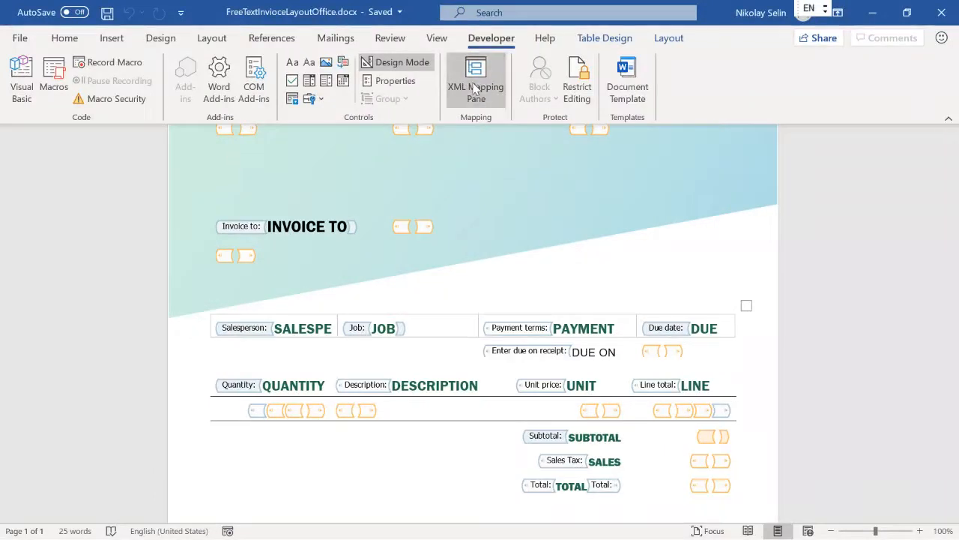
{"action": "left_click", "coordinate": [477, 88]}
{"action": "left_click", "coordinate": [831, 182]}
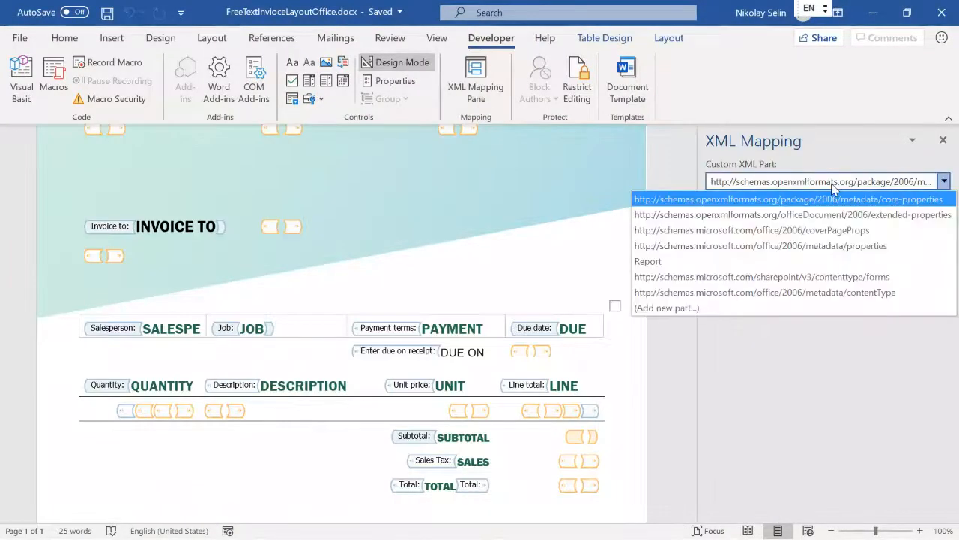
{"action": "left_click", "coordinate": [650, 261]}
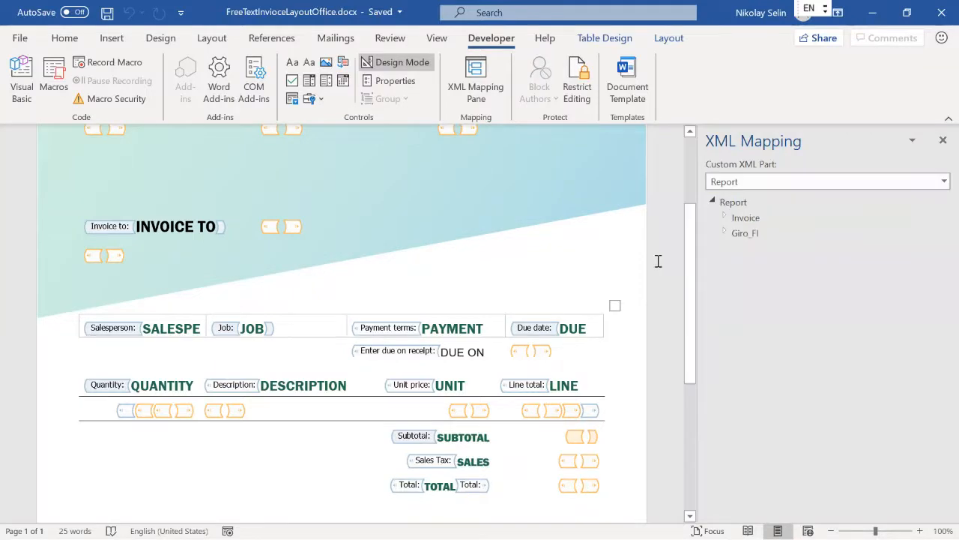
{"action": "left_click", "coordinate": [725, 217]}
{"action": "left_click", "coordinate": [737, 248]}
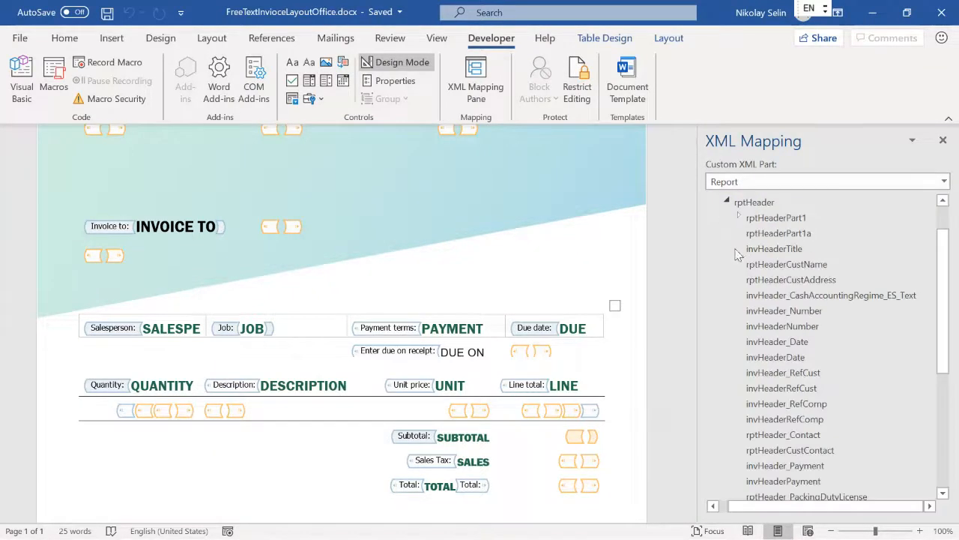
{"action": "key", "text": "alt+Tab"}
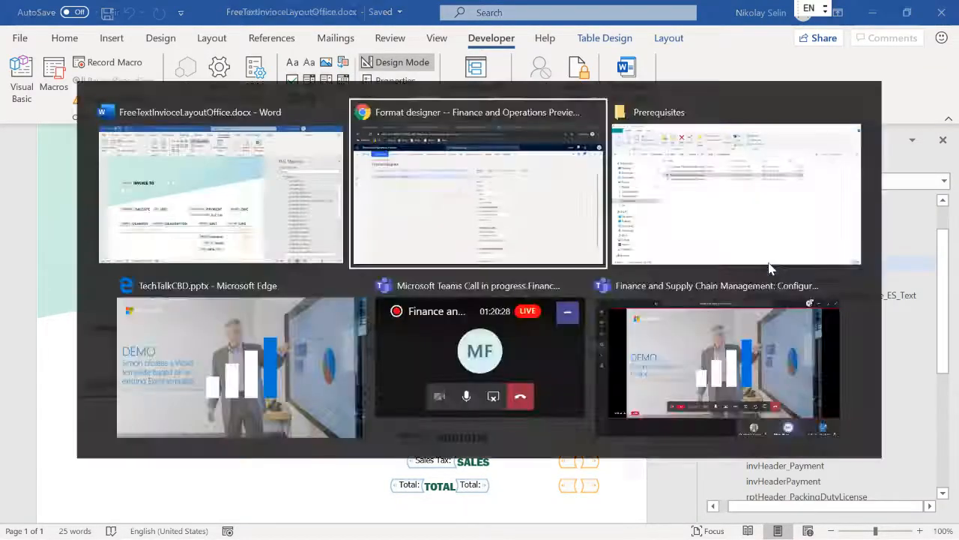
{"action": "left_click", "coordinate": [78, 204]}
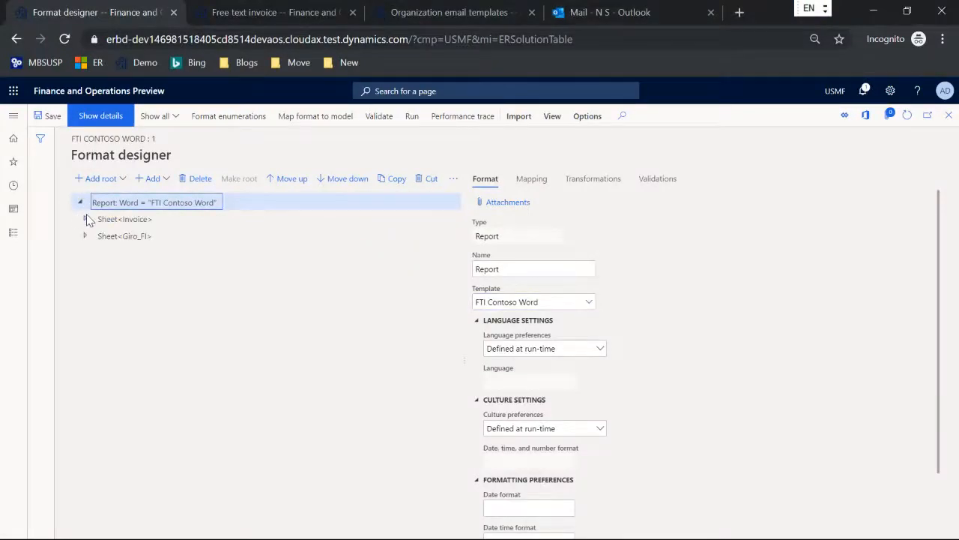
Expand Sheet<Invoice> and Range<rptHeader> in the Format designer, then select Word's empty control under DATE
{"action": "left_click", "coordinate": [86, 220]}
{"action": "left_click", "coordinate": [90, 253]}
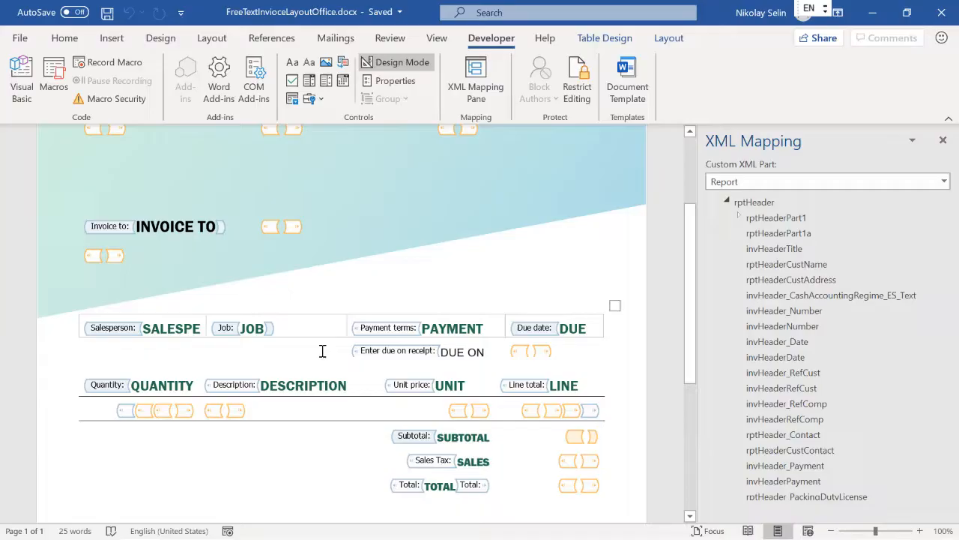
{"action": "scroll", "coordinate": [337, 325], "scroll_direction": "up", "scroll_amount": 3}
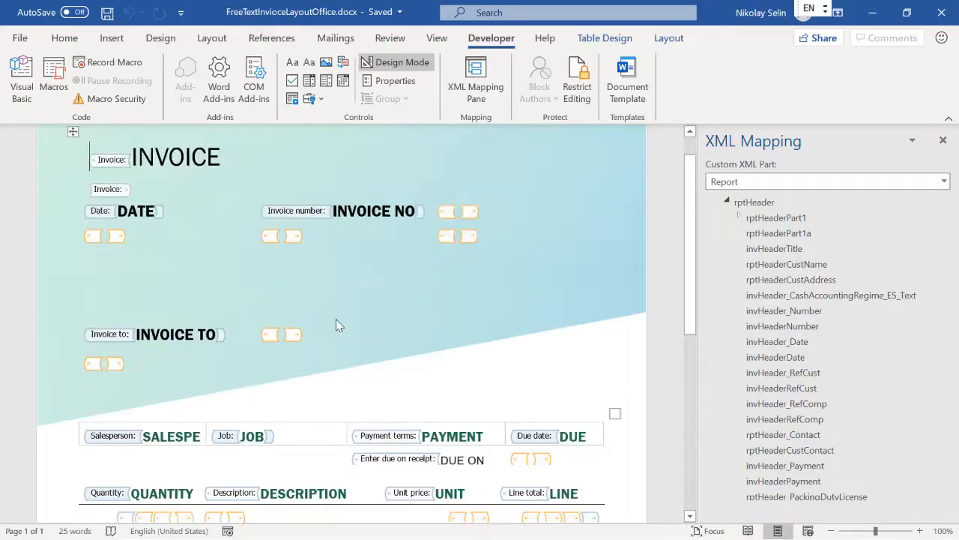
{"action": "left_click", "coordinate": [91, 236]}
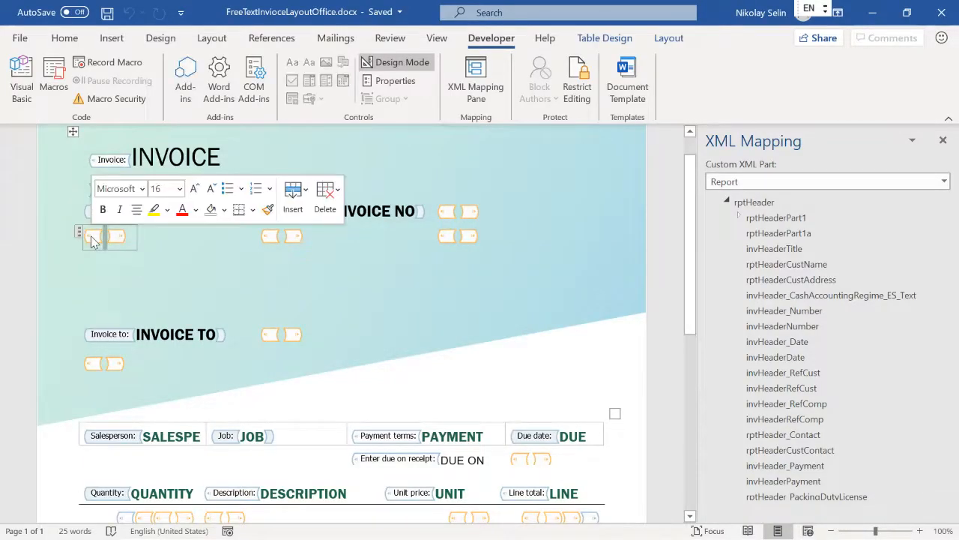
Map the invHeaderDate element to the selected content control under DATE
{"action": "right_click", "coordinate": [796, 363]}
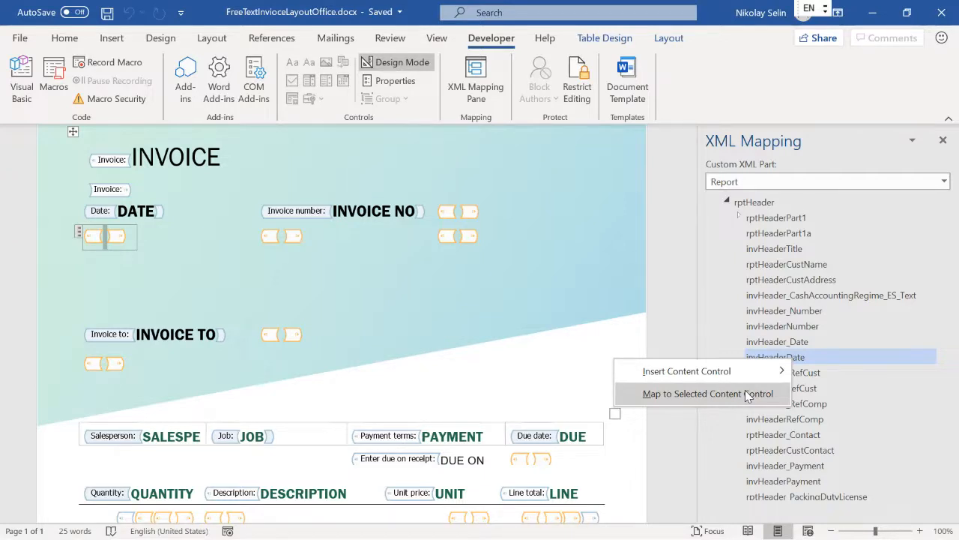
{"action": "left_click", "coordinate": [690, 225]}
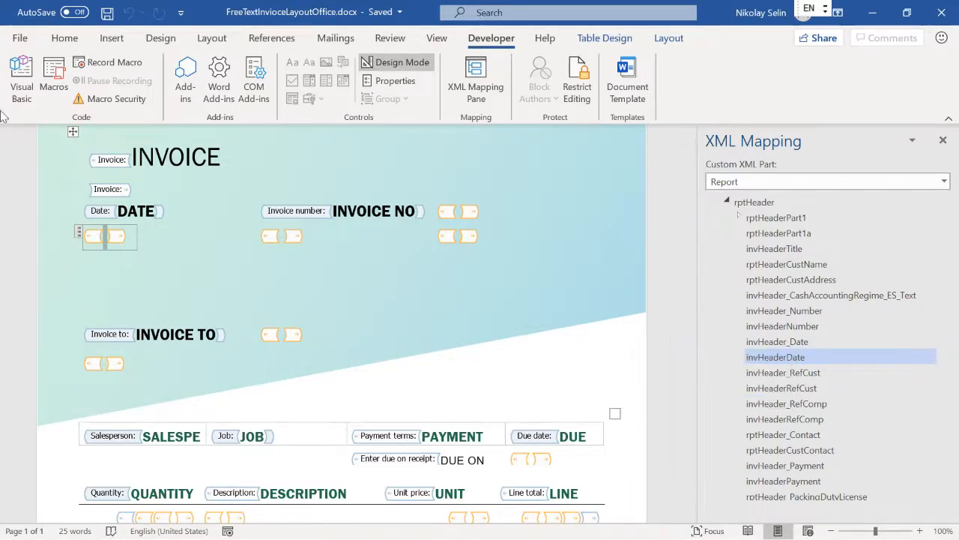
{"action": "key", "text": "alt+Tab"}
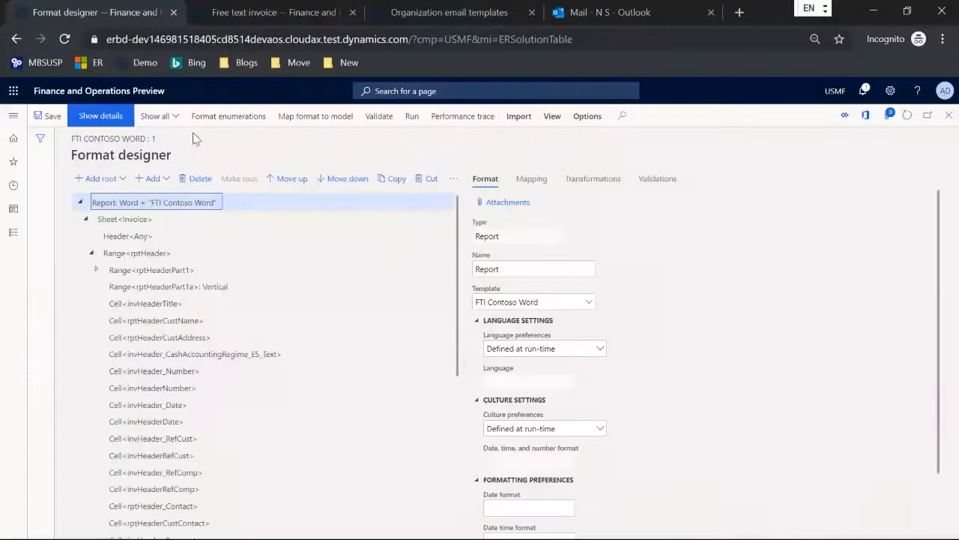
Review the format's uploaded docx attachment details, then go to the free text invoice list
{"action": "left_click", "coordinate": [506, 211]}
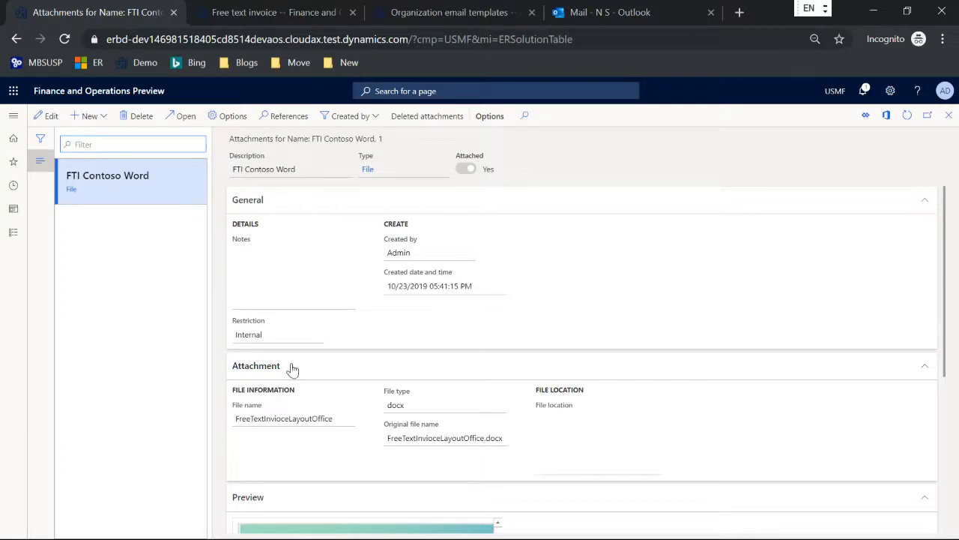
{"action": "left_click", "coordinate": [324, 332]}
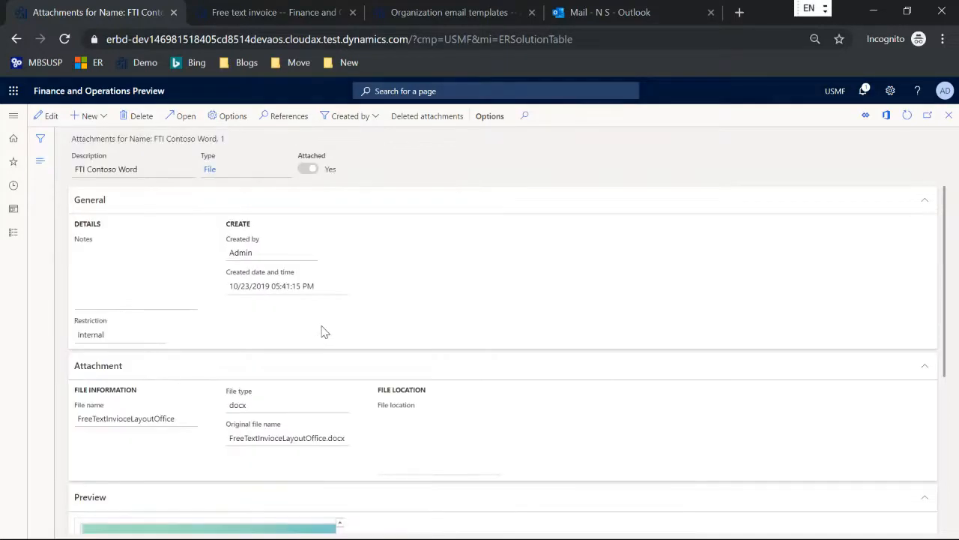
{"action": "key", "text": "Escape"}
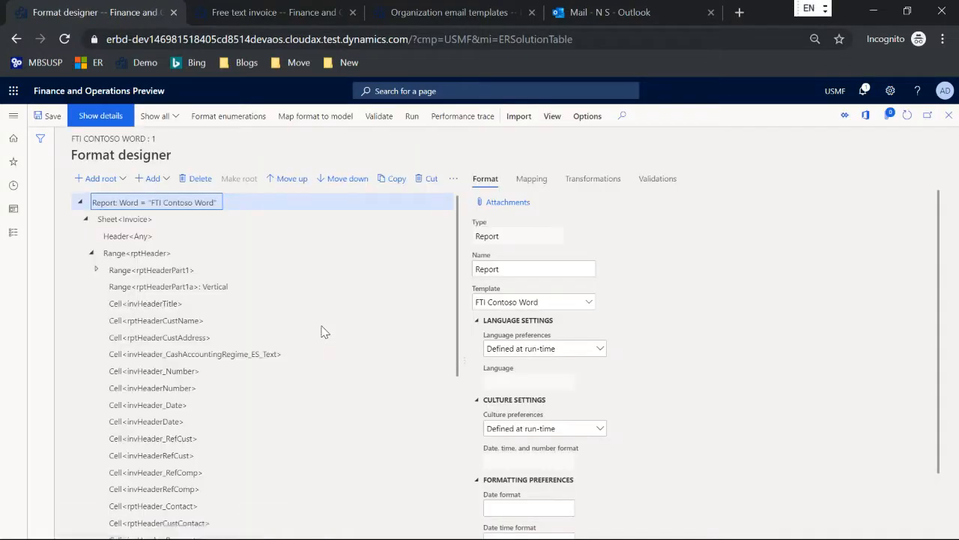
{"action": "left_click", "coordinate": [266, 14]}
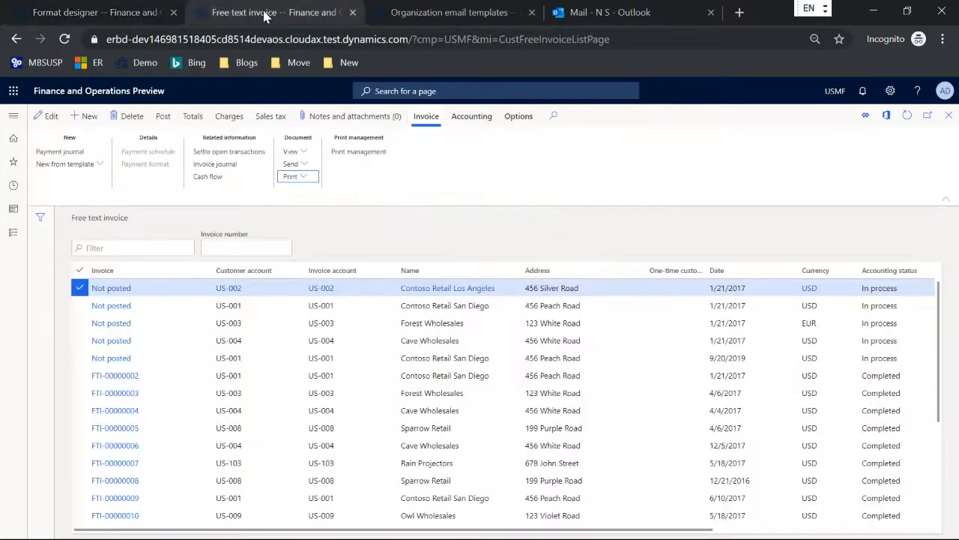
Print the selected Contoso Retail Los Angeles invoice and open the downloaded PROFORMA docx in Word
{"action": "left_click", "coordinate": [297, 177]}
{"action": "left_click", "coordinate": [296, 192]}
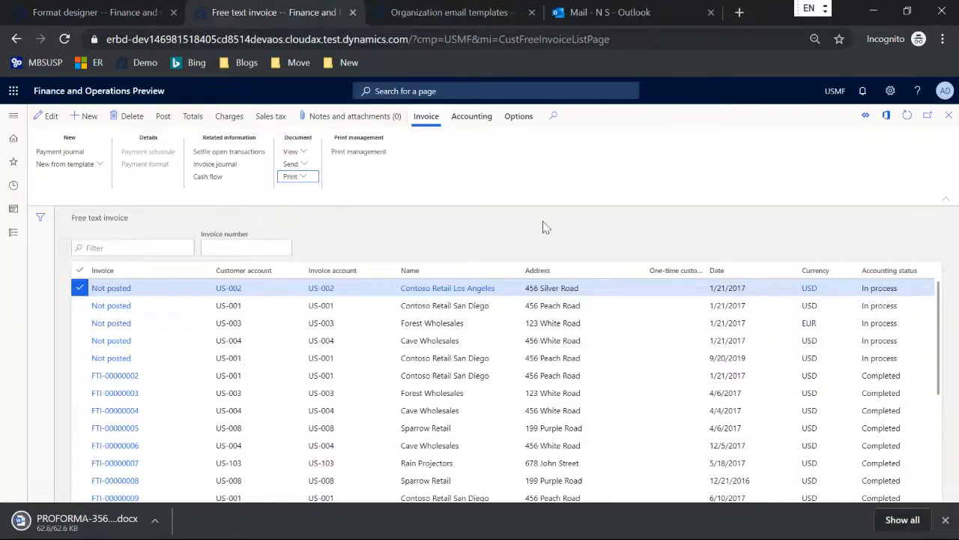
{"action": "left_click", "coordinate": [95, 521]}
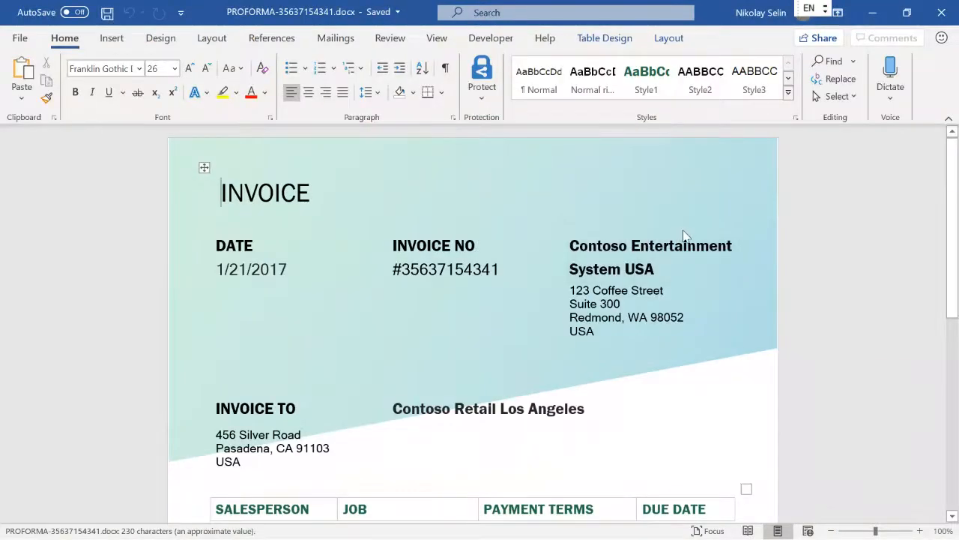
Review the PROFORMA invoice's 908.00 total and 58.00 sales tax, then return to the browser
{"action": "left_click", "coordinate": [948, 118]}
{"action": "scroll", "coordinate": [739, 233], "scroll_direction": "down", "scroll_amount": 2}
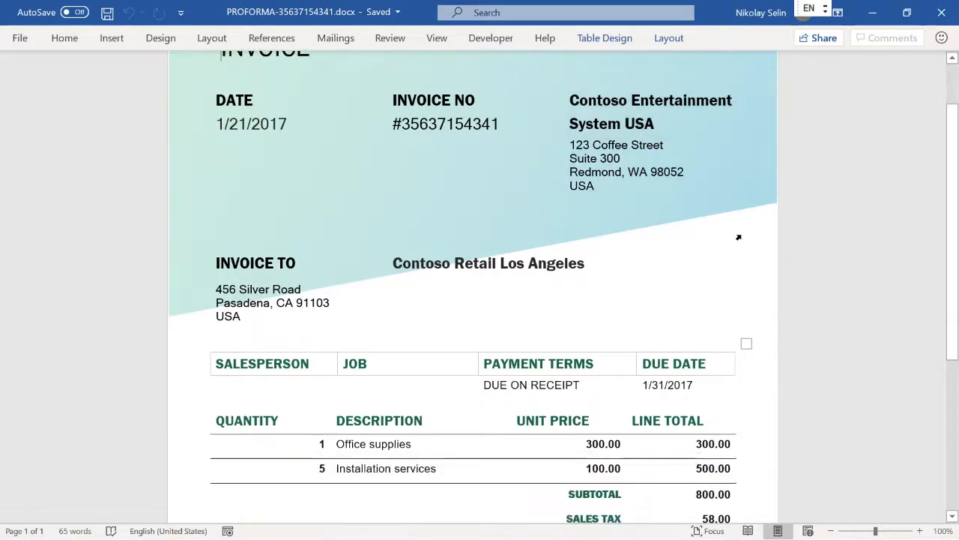
{"action": "scroll", "coordinate": [738, 237], "scroll_direction": "down", "scroll_amount": 2}
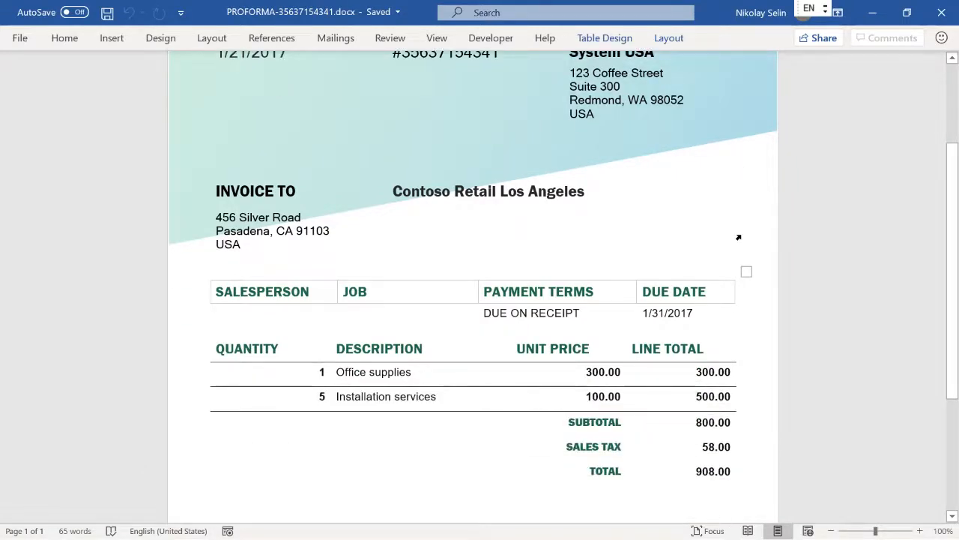
{"action": "scroll", "coordinate": [739, 238], "scroll_direction": "up", "scroll_amount": 2}
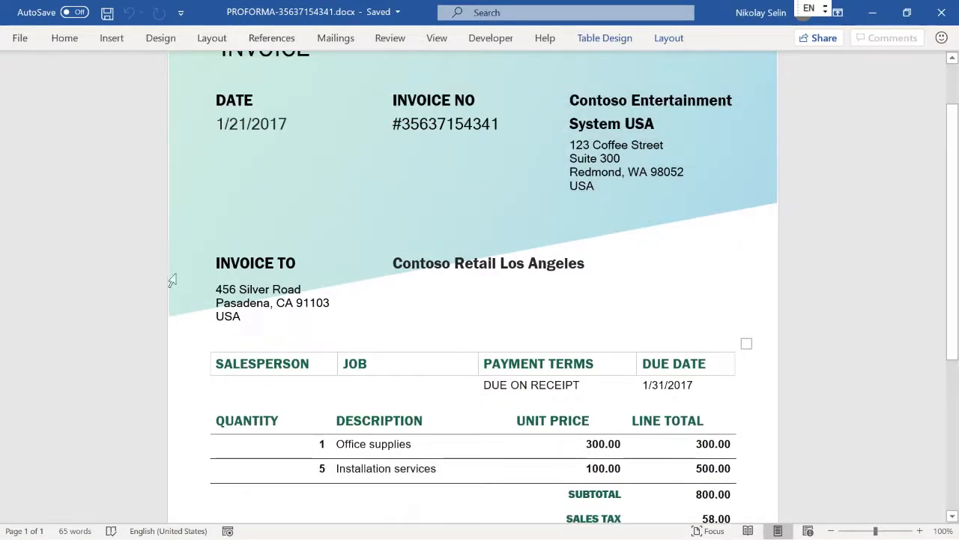
{"action": "scroll", "coordinate": [638, 268], "scroll_direction": "down", "scroll_amount": 2}
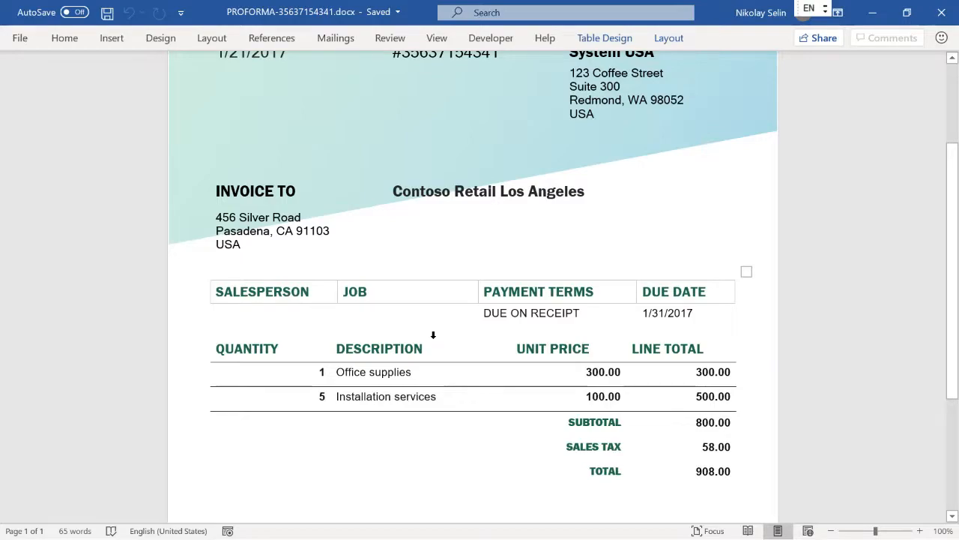
{"action": "key", "text": "alt+Tab"}
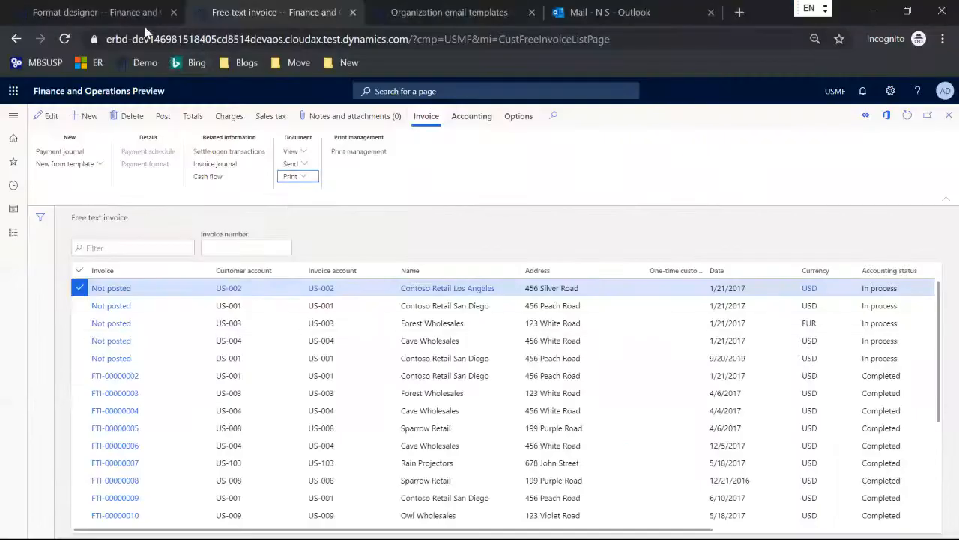
Close the Format designer, check the Business document type tag, and open Business document management
{"action": "left_click", "coordinate": [135, 14]}
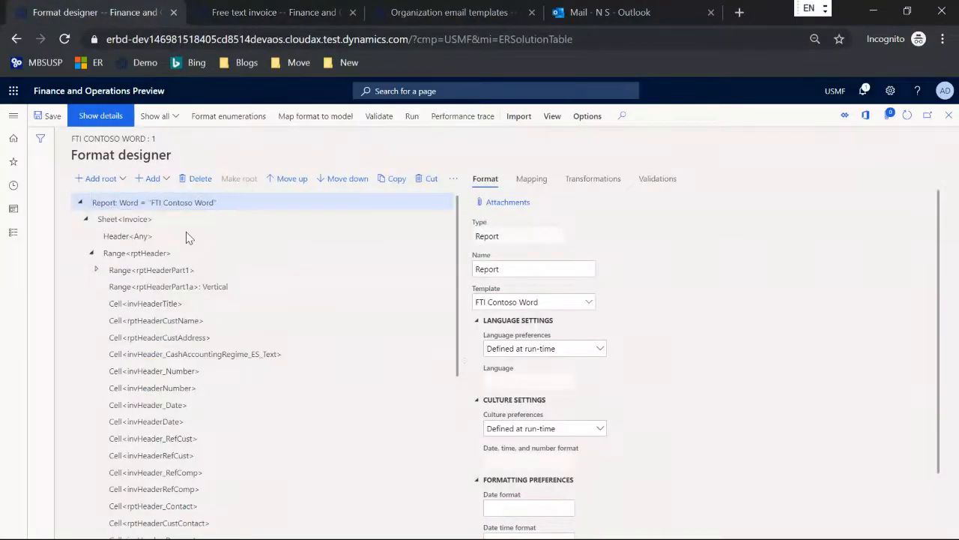
{"action": "key", "text": "Escape"}
{"action": "scroll", "coordinate": [369, 353], "scroll_direction": "down", "scroll_amount": 2}
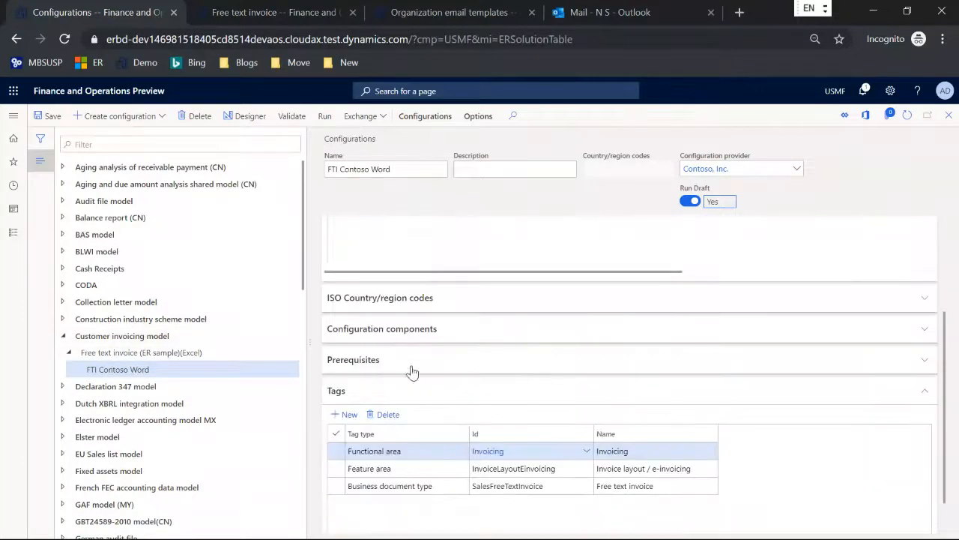
{"action": "left_click", "coordinate": [444, 487]}
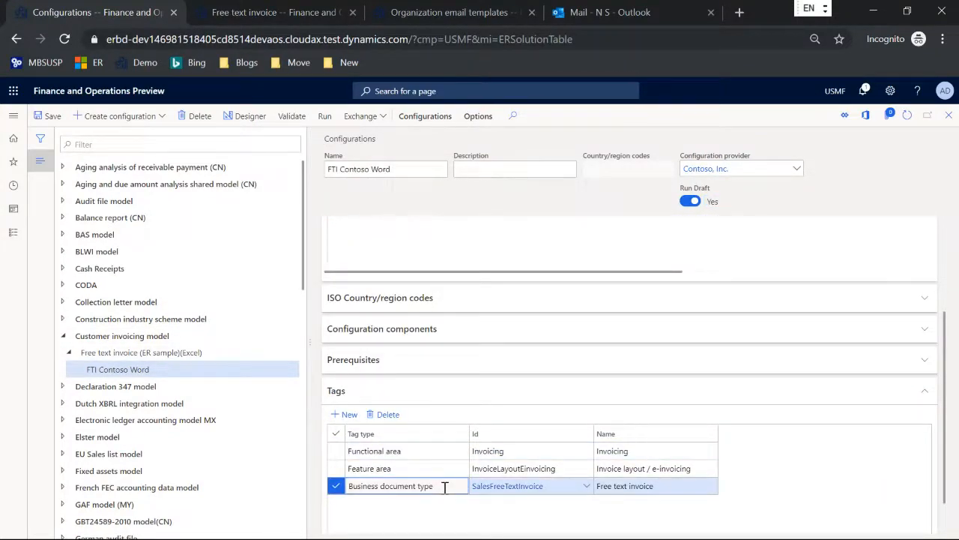
{"action": "left_click", "coordinate": [14, 117]}
{"action": "left_click", "coordinate": [36, 215]}
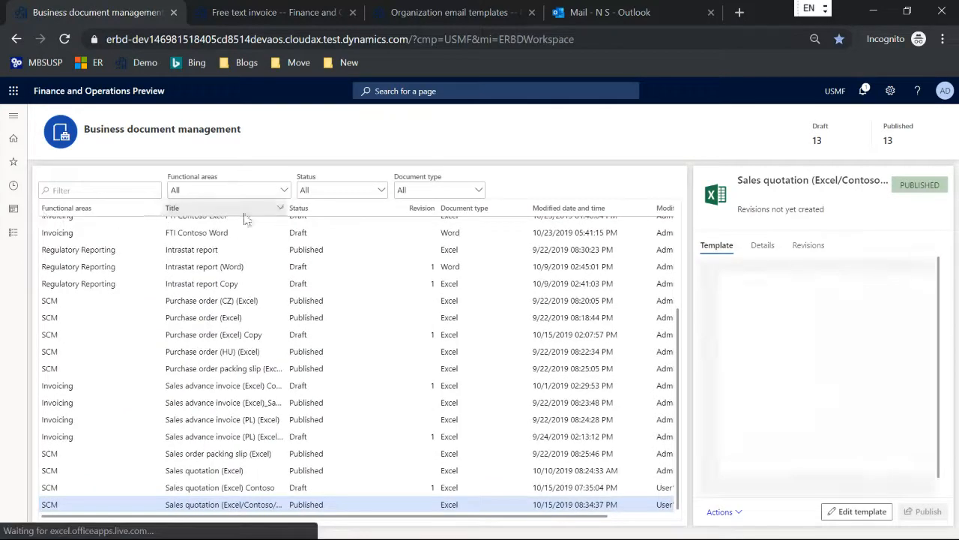
Filter the template list to Word documents and preview the FTI Contoso Word invoice template
{"action": "left_click", "coordinate": [478, 190]}
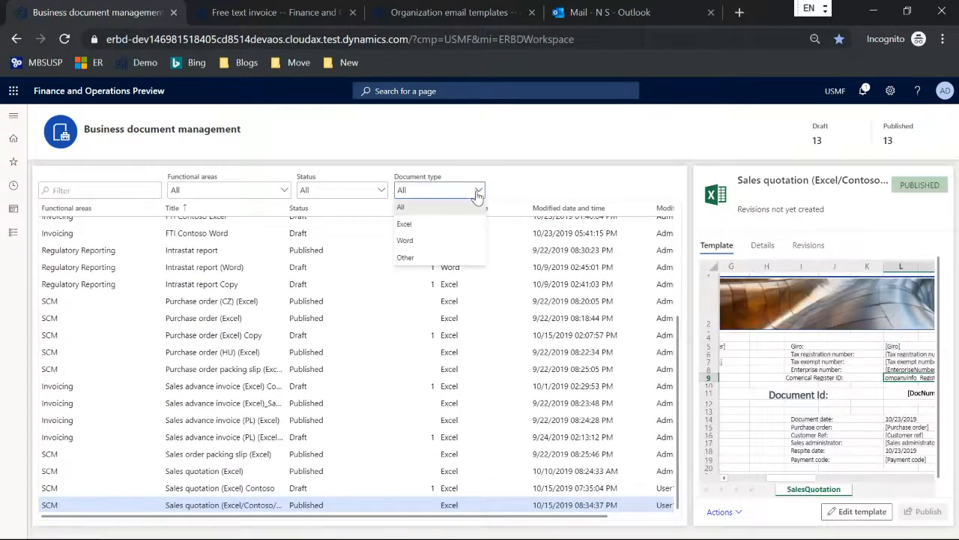
{"action": "left_click", "coordinate": [424, 245]}
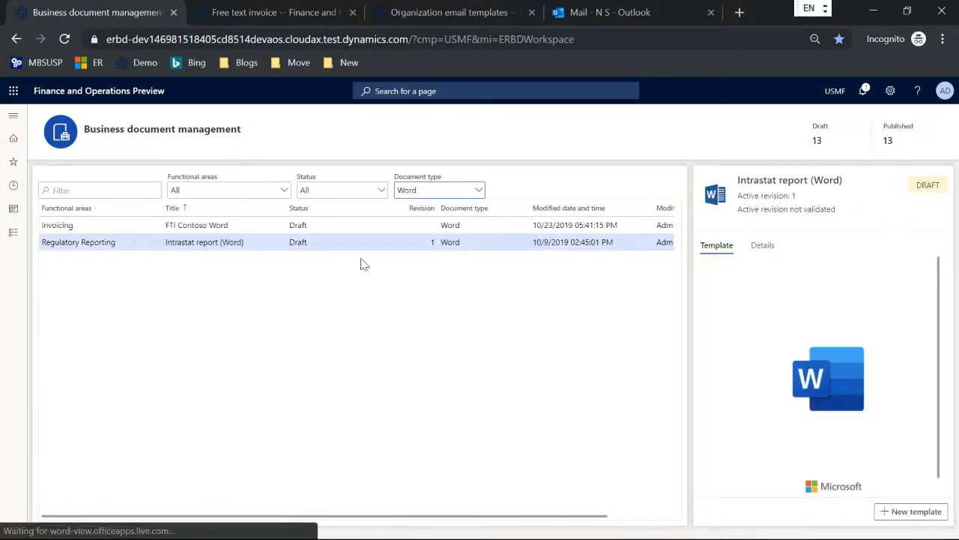
{"action": "left_click", "coordinate": [217, 241]}
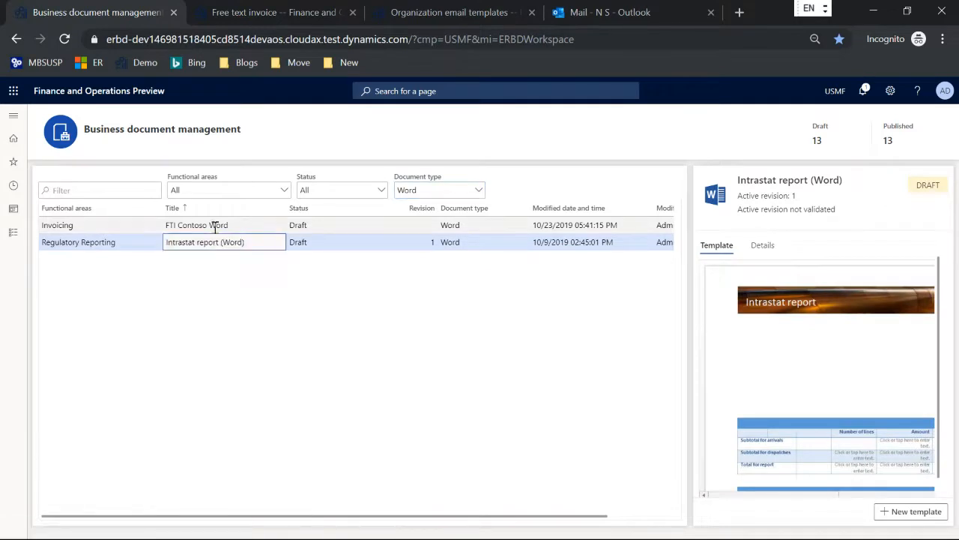
{"action": "left_click", "coordinate": [215, 225]}
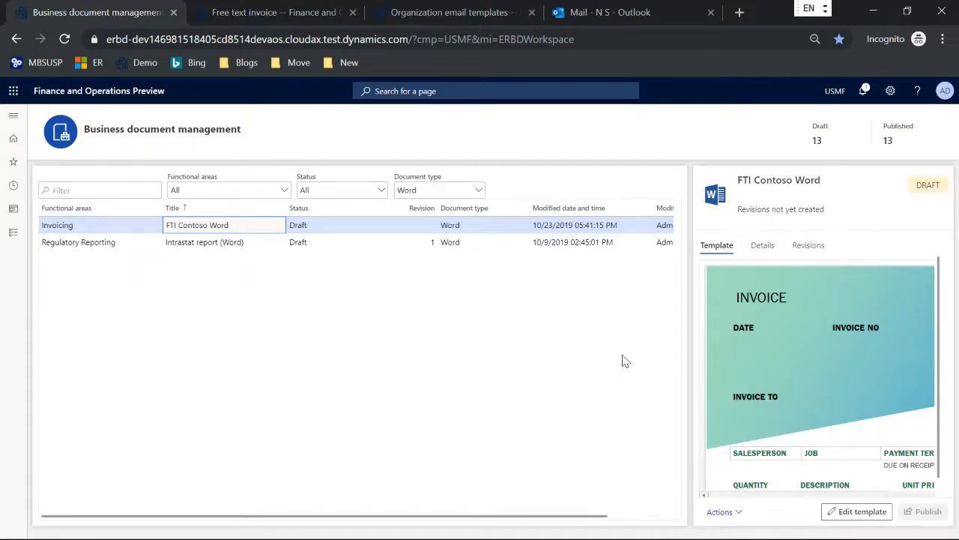
{"action": "key", "text": "alt+Tab"}
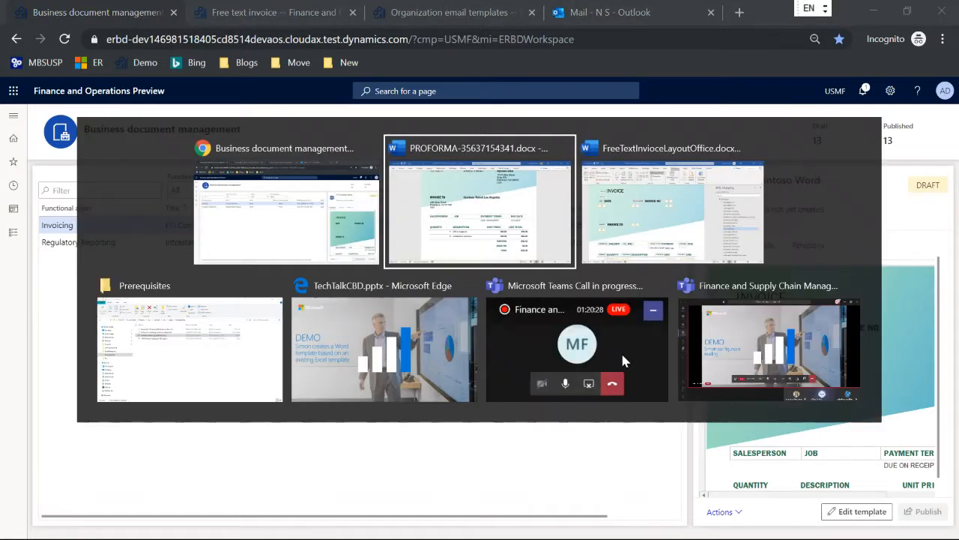
Advance the TechTalkCBD slideshow past the Resources slide to the Q&A slide
{"action": "key", "text": "Tab"}
{"action": "key", "text": "Tab"}
{"action": "key", "text": "Tab"}
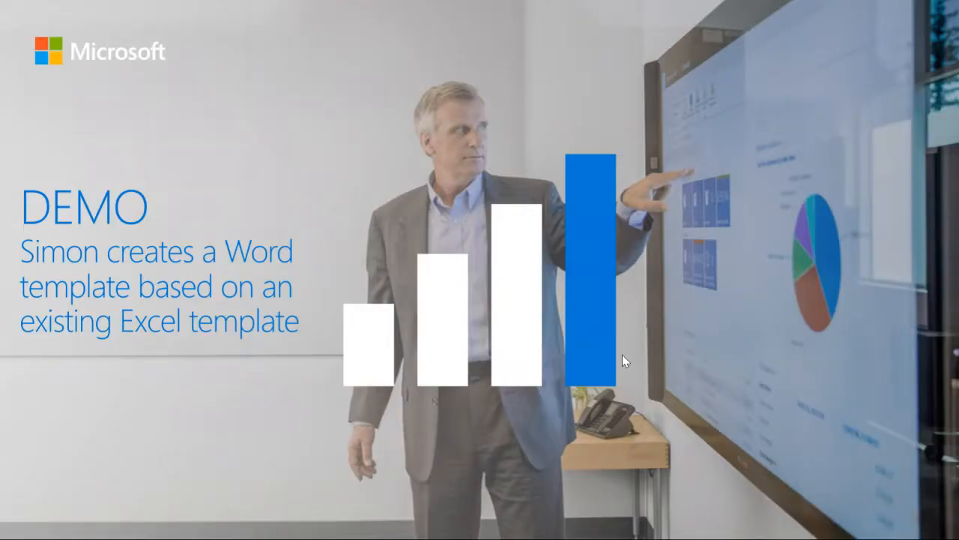
{"action": "key", "text": "Right"}
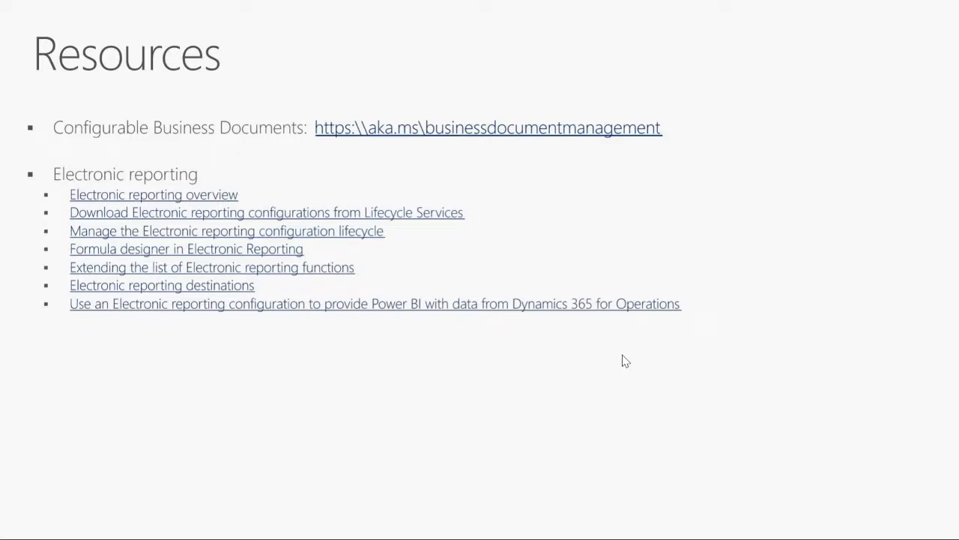
{"action": "key", "text": "Right"}
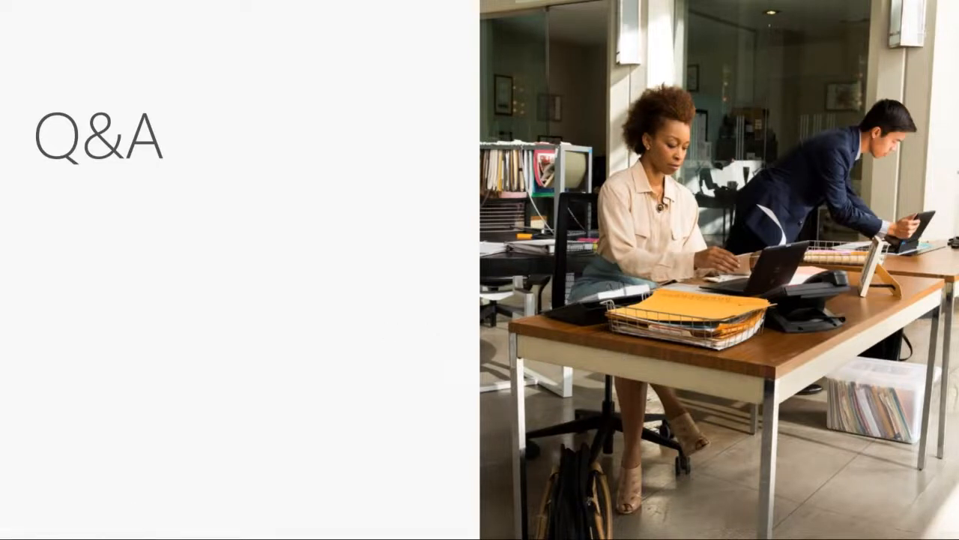
{"action": "key", "text": "alt+Tab"}
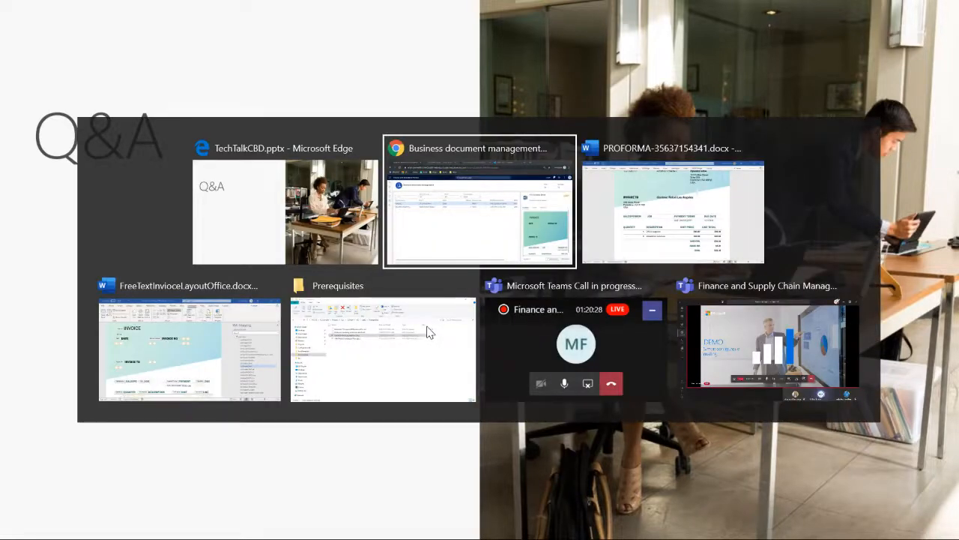
Return to Finance and Operations in Chrome and reload to the Contoso Entertainment System USA dashboard
{"action": "key", "text": "alt+Tab"}
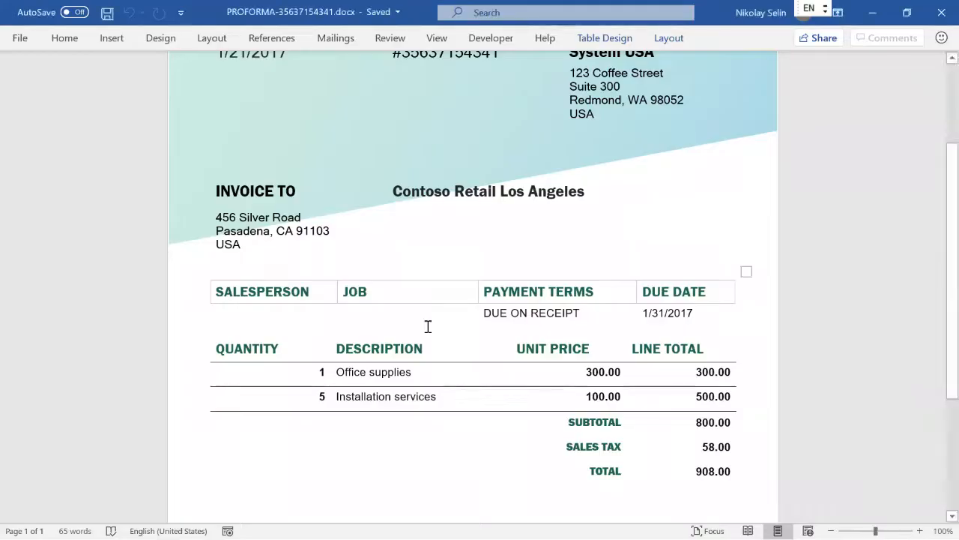
{"action": "key", "text": "alt+Tab"}
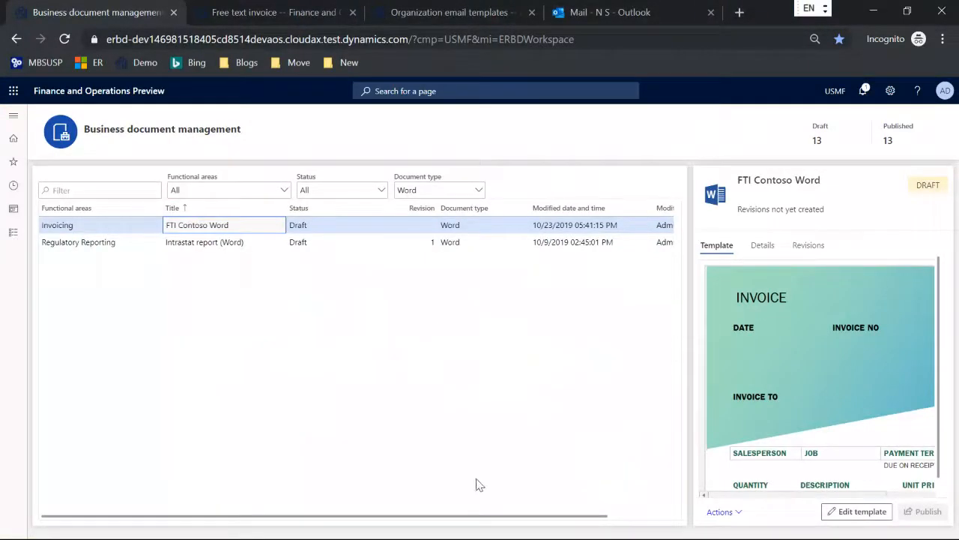
{"action": "key", "text": "F5"}
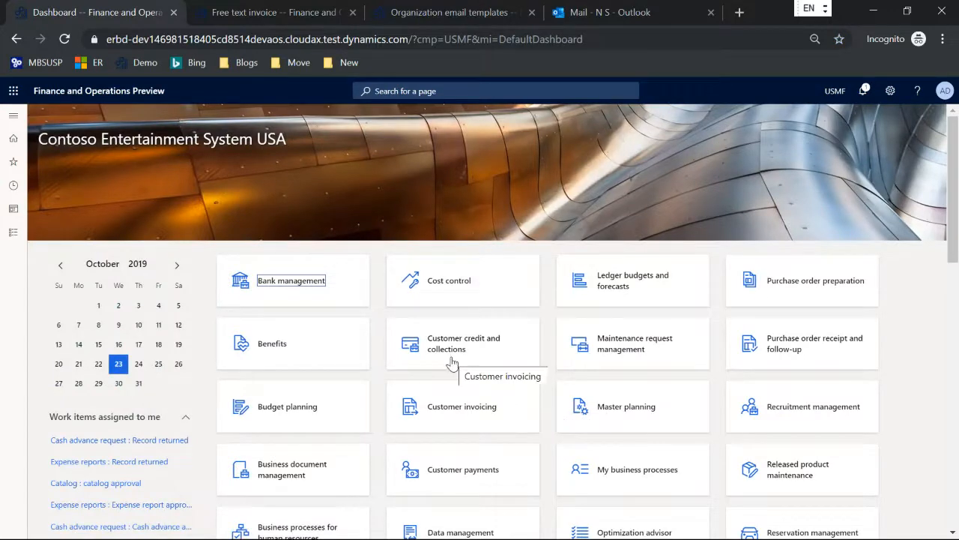
Load the Lifecycle Services site (lcs) in a new Chrome tab
{"action": "left_click", "coordinate": [738, 12]}
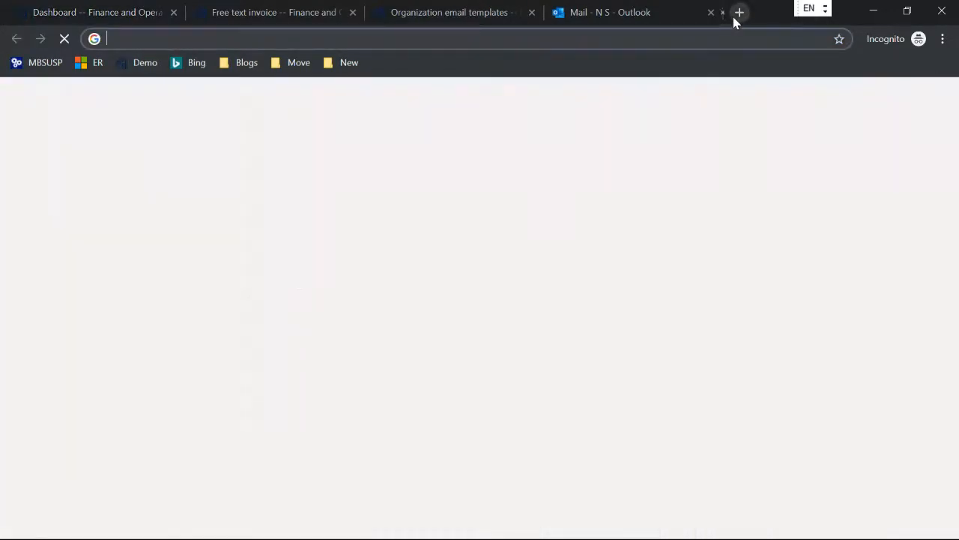
{"action": "type", "text": "lcs.dynamics.com/v2"}
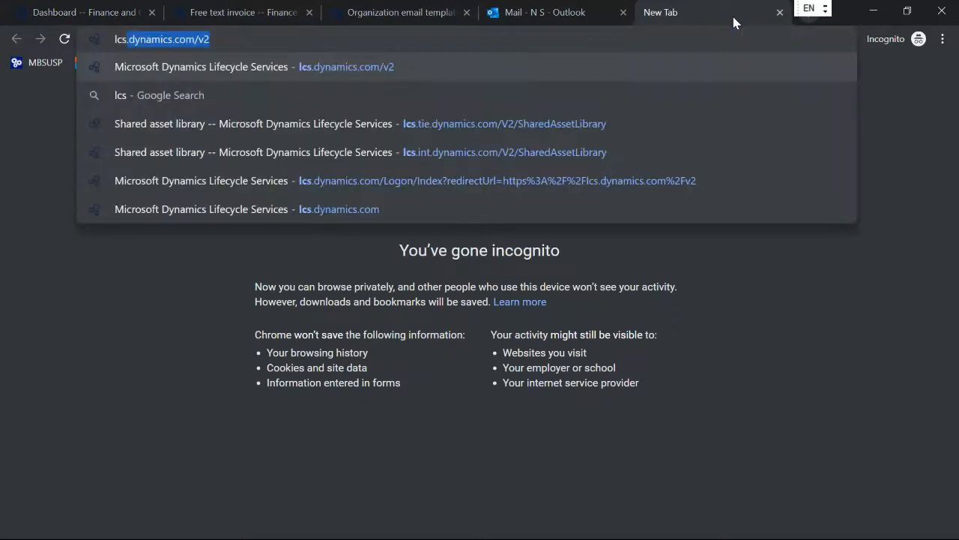
{"action": "key", "text": "Return"}
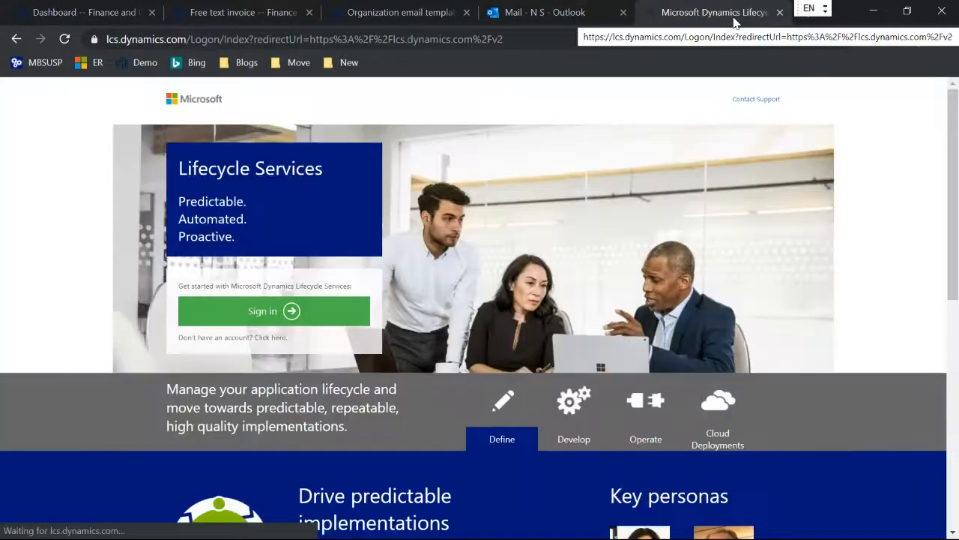
Start the Lifecycle Services sign-in with the account e-mail, then return to the Finance and Operations dashboard
{"action": "left_click", "coordinate": [217, 312]}
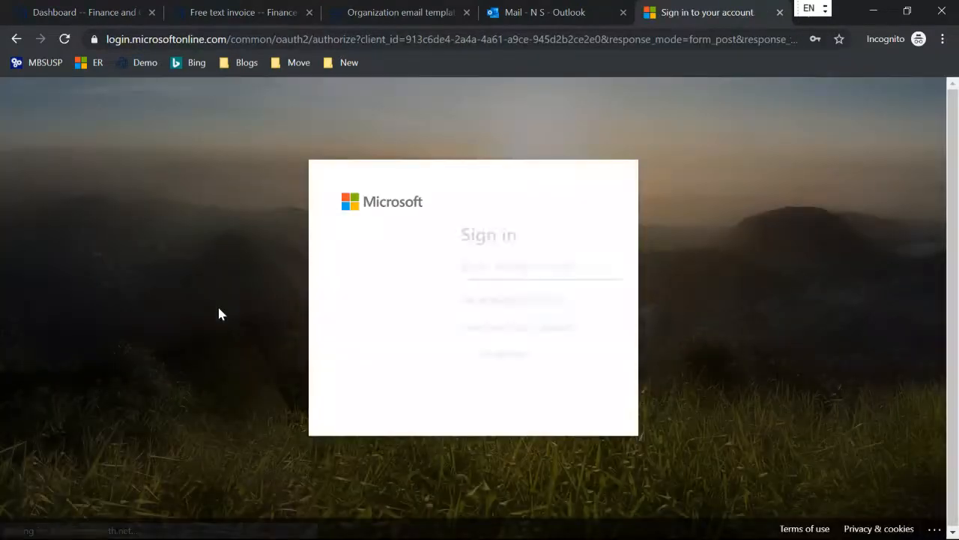
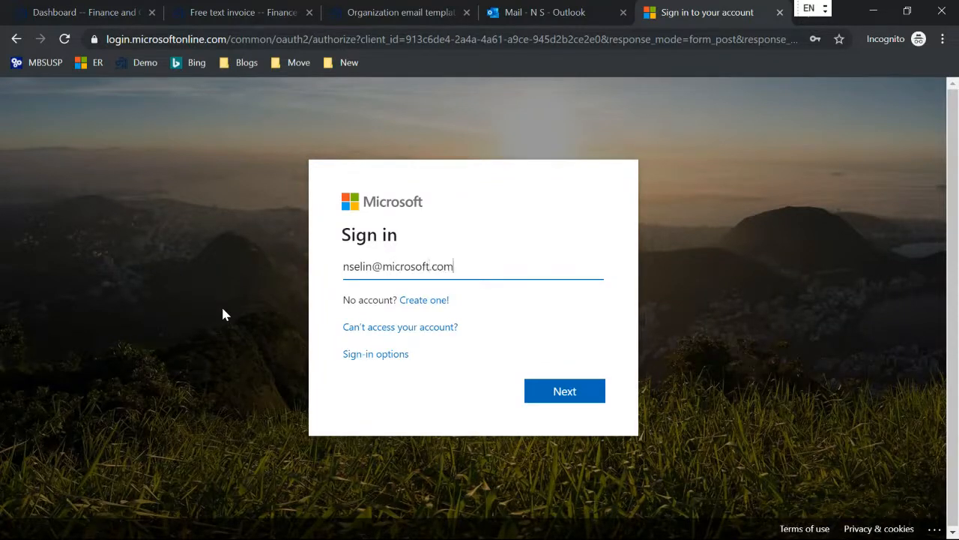
{"action": "key", "text": "Return"}
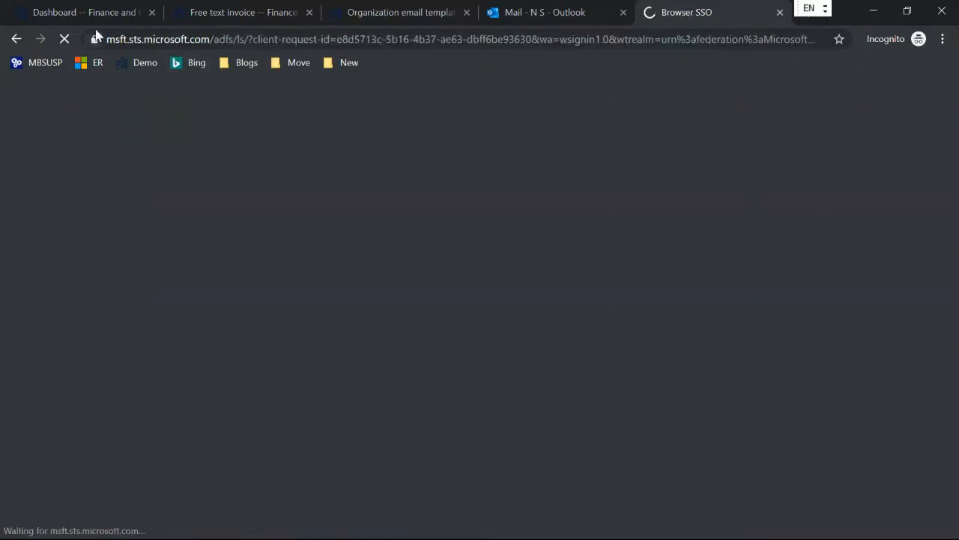
{"action": "left_click", "coordinate": [84, 12]}
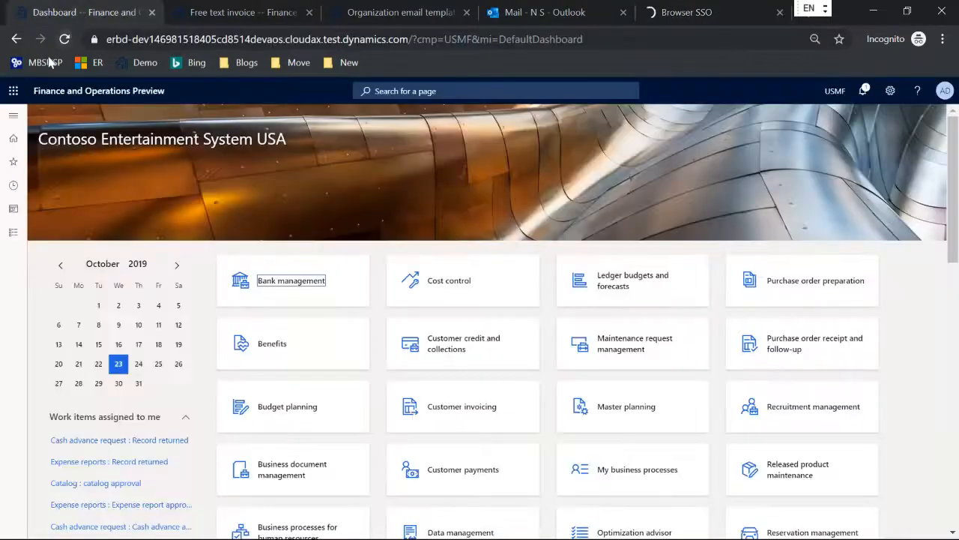
Select the Microsoft provider's LCS repository in Electronic reporting, then view the LCS Shared asset library
{"action": "left_click", "coordinate": [16, 118]}
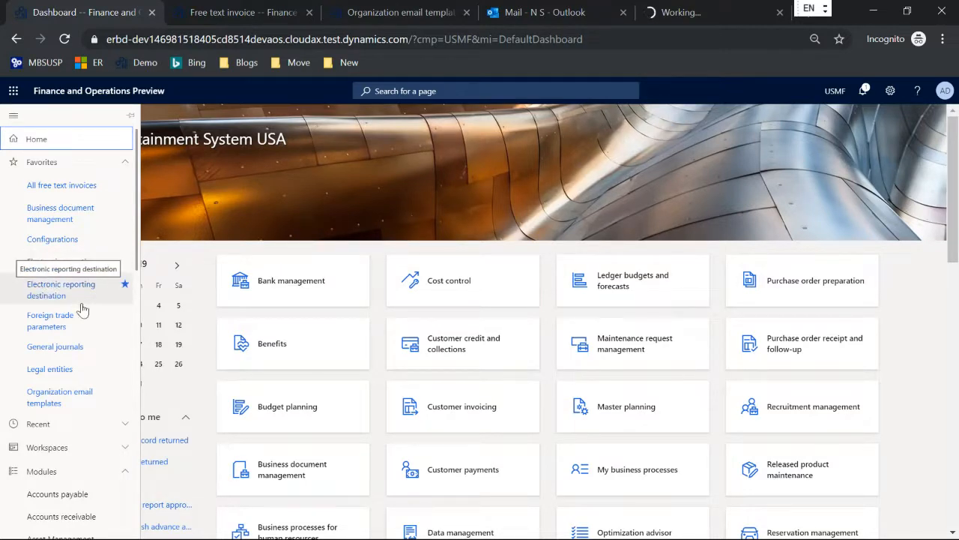
{"action": "left_click", "coordinate": [64, 262]}
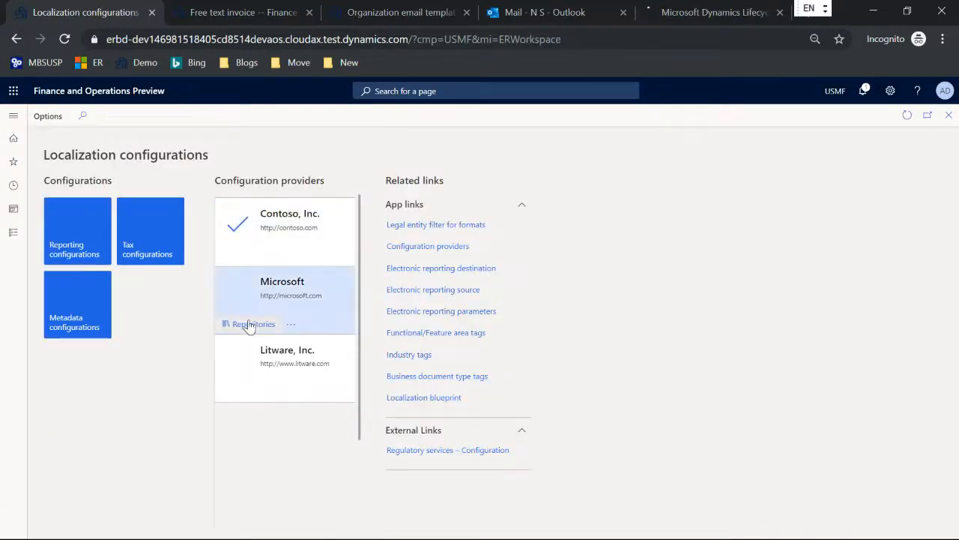
{"action": "left_click", "coordinate": [247, 322]}
{"action": "left_click", "coordinate": [207, 216]}
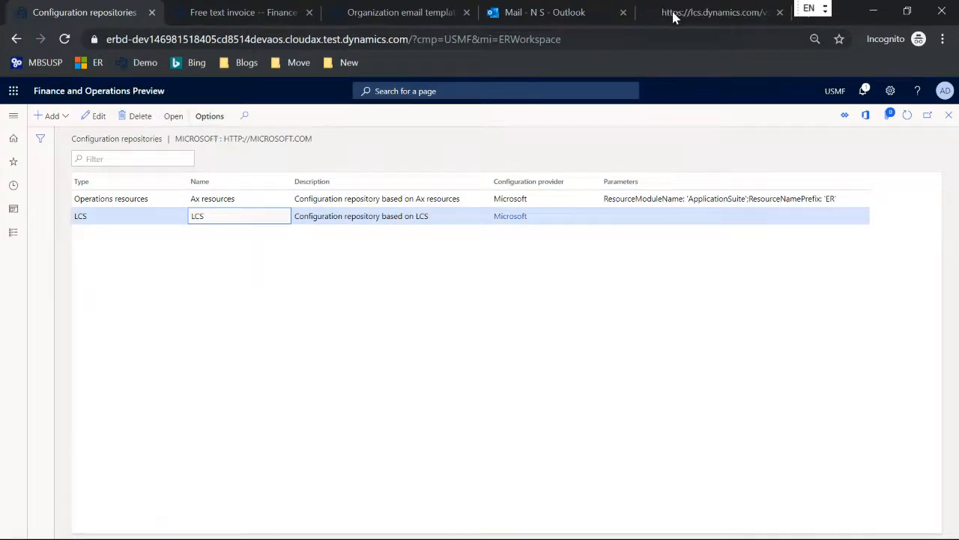
{"action": "left_click", "coordinate": [712, 12]}
{"action": "left_click", "coordinate": [877, 383]}
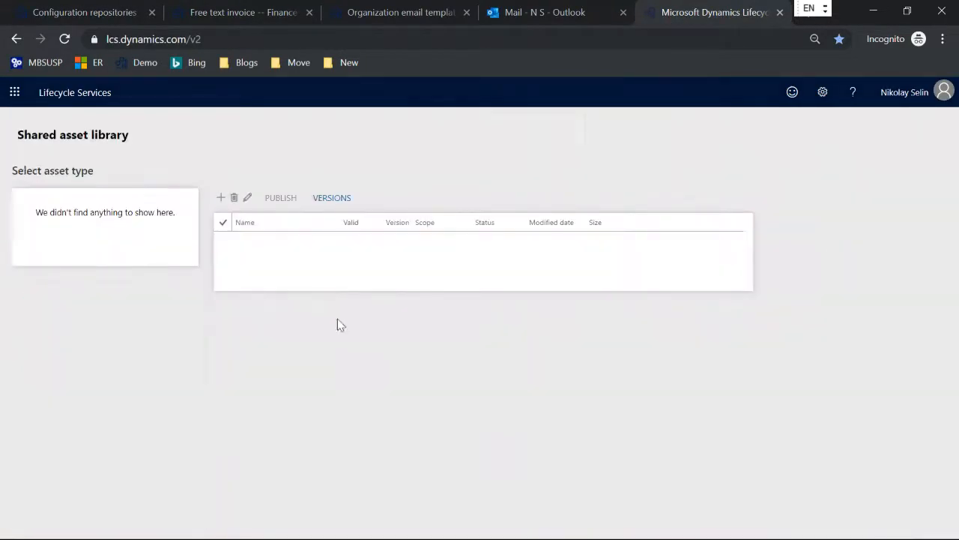
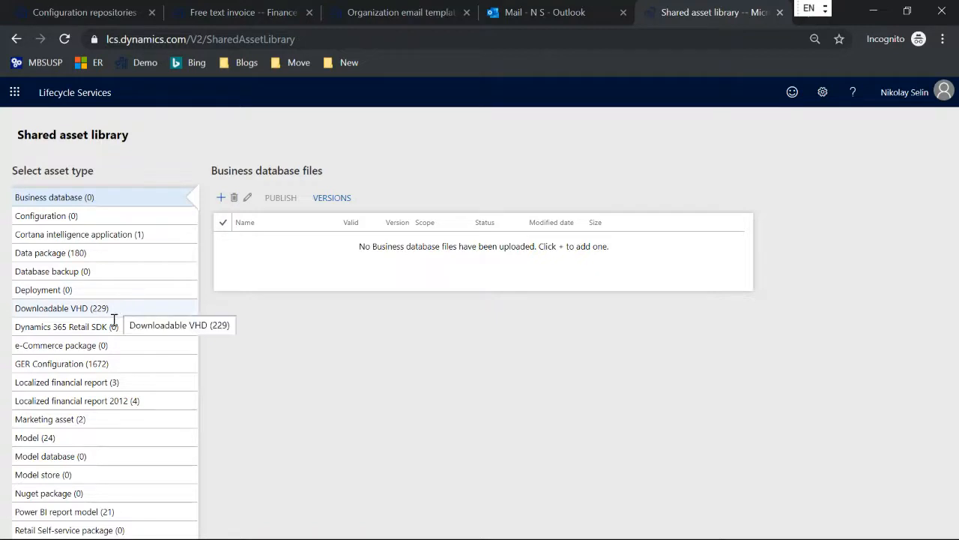
Show the GER Configuration files in the Shared asset library, then start a new browser tab
{"action": "left_click", "coordinate": [127, 365]}
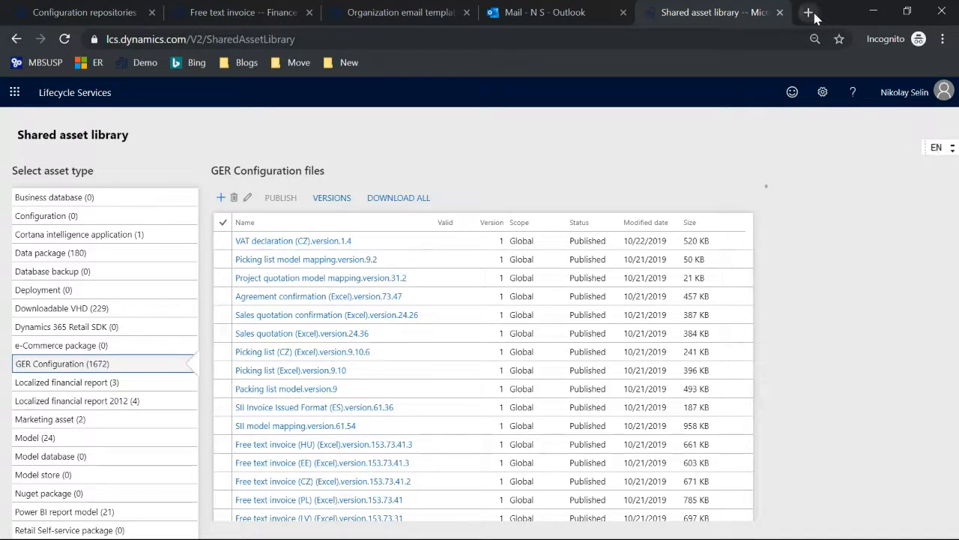
{"action": "left_click", "coordinate": [805, 13]}
Open the Electronic reporting (ER) overview article from the ER bookmark and skim it
{"action": "left_click", "coordinate": [90, 63]}
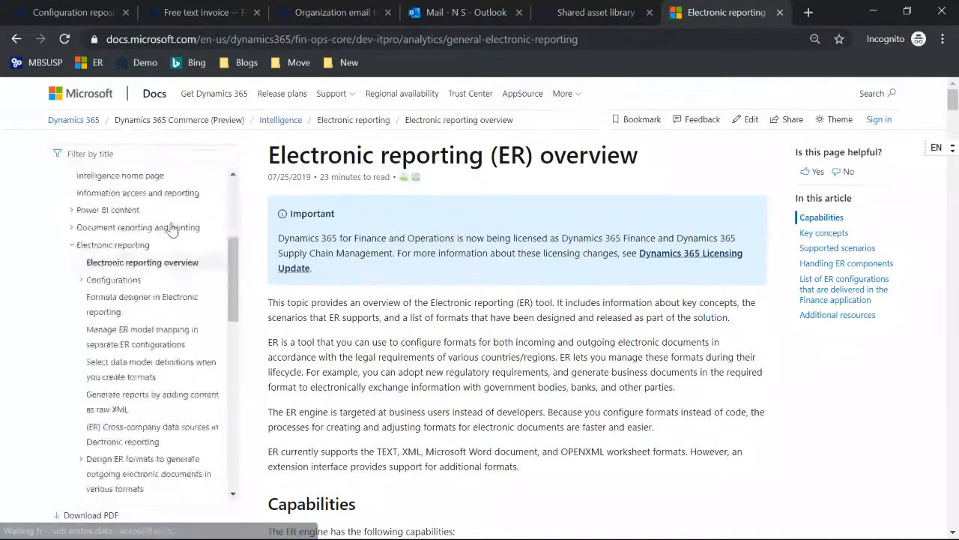
{"action": "scroll", "coordinate": [173, 225], "scroll_direction": "down", "scroll_amount": 5}
{"action": "scroll", "coordinate": [172, 229], "scroll_direction": "down", "scroll_amount": 3}
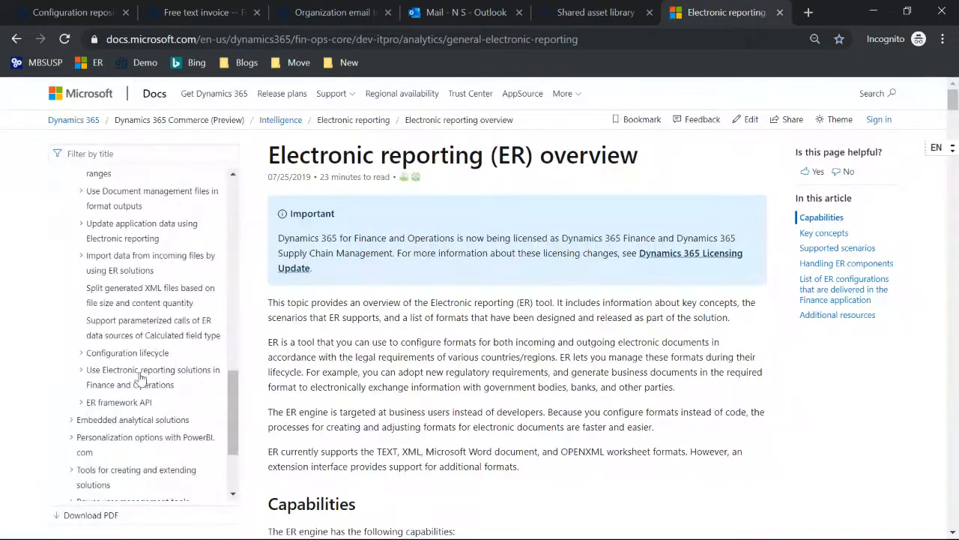
{"action": "scroll", "coordinate": [185, 285], "scroll_direction": "down", "scroll_amount": 2}
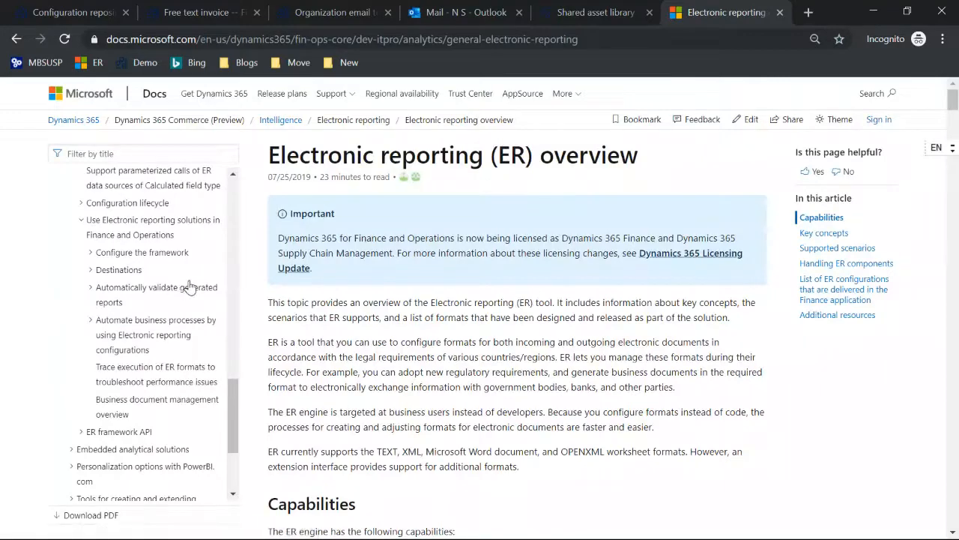
{"action": "scroll", "coordinate": [189, 287], "scroll_direction": "up", "scroll_amount": 4}
{"action": "scroll", "coordinate": [189, 288], "scroll_direction": "up", "scroll_amount": 4}
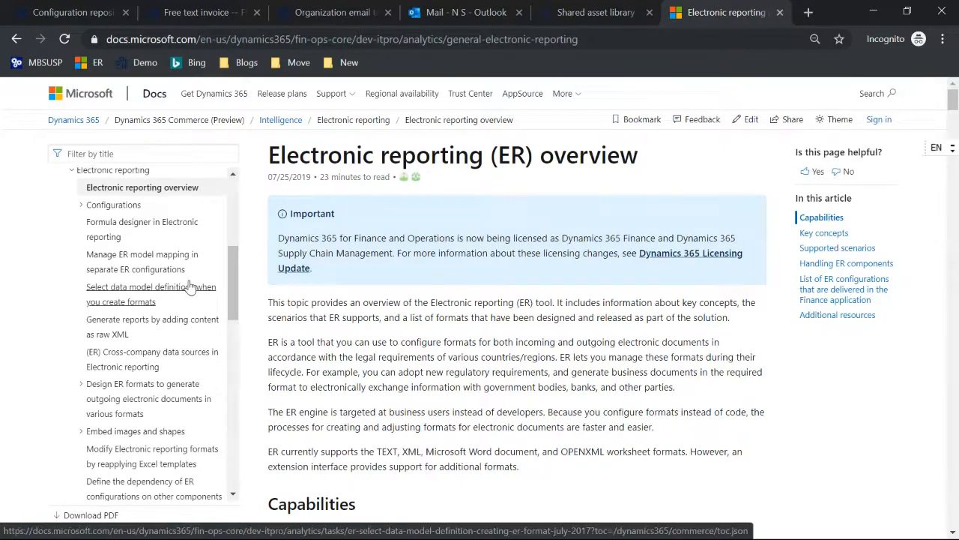
Open 'Design ER configurations to fill in PDF templates' under Design ER formats and search it for 'shape'
{"action": "left_click", "coordinate": [143, 383]}
{"action": "scroll", "coordinate": [158, 409], "scroll_direction": "down", "scroll_amount": 1}
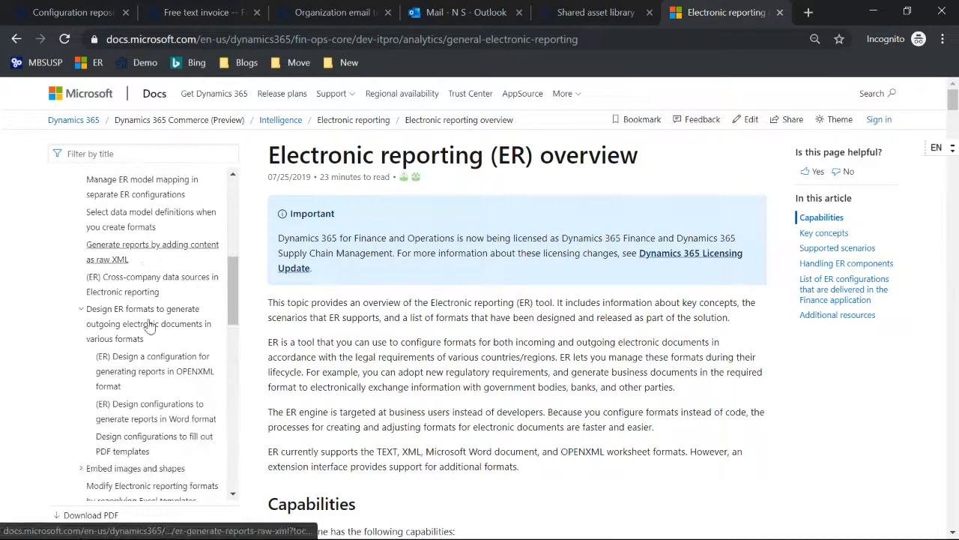
{"action": "left_click", "coordinate": [135, 444]}
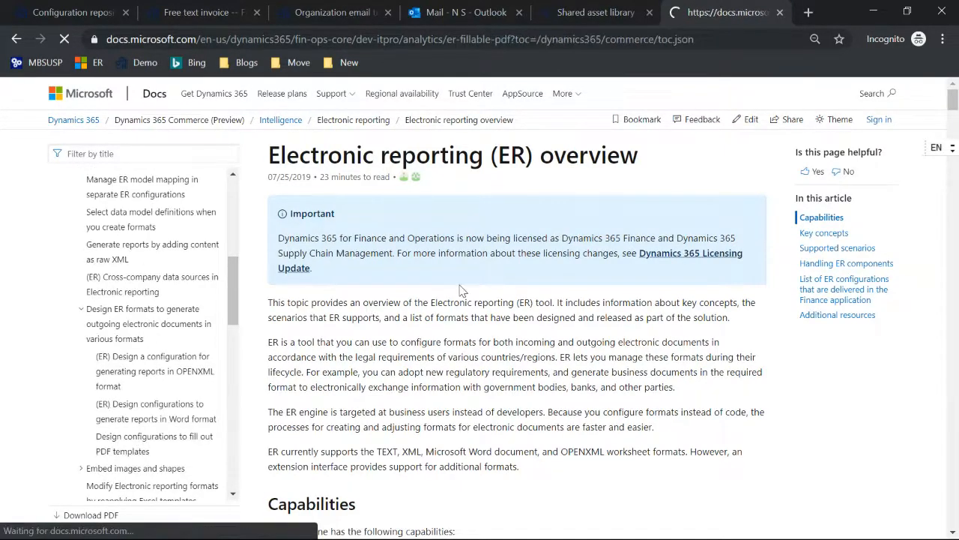
{"action": "scroll", "coordinate": [502, 272], "scroll_direction": "down", "scroll_amount": 15}
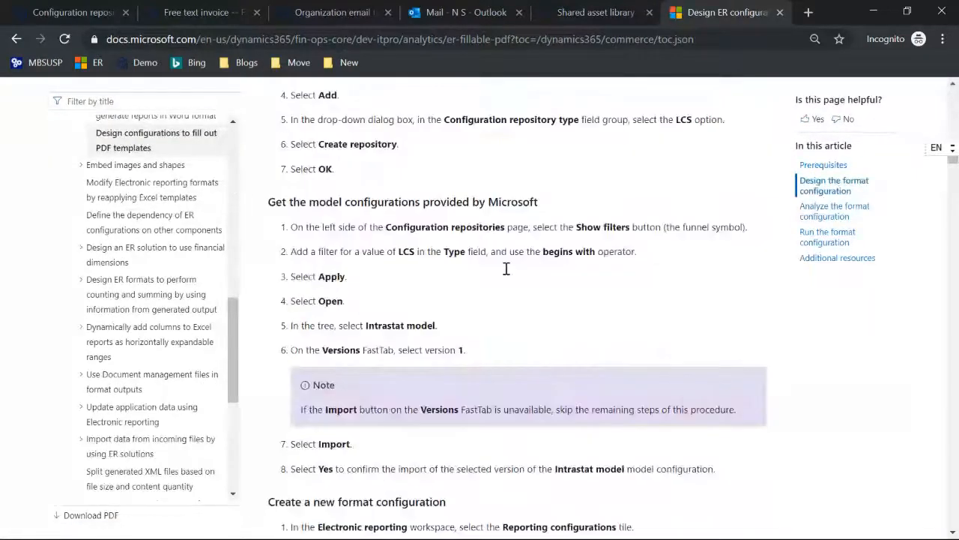
{"action": "scroll", "coordinate": [506, 269], "scroll_direction": "down", "scroll_amount": 15}
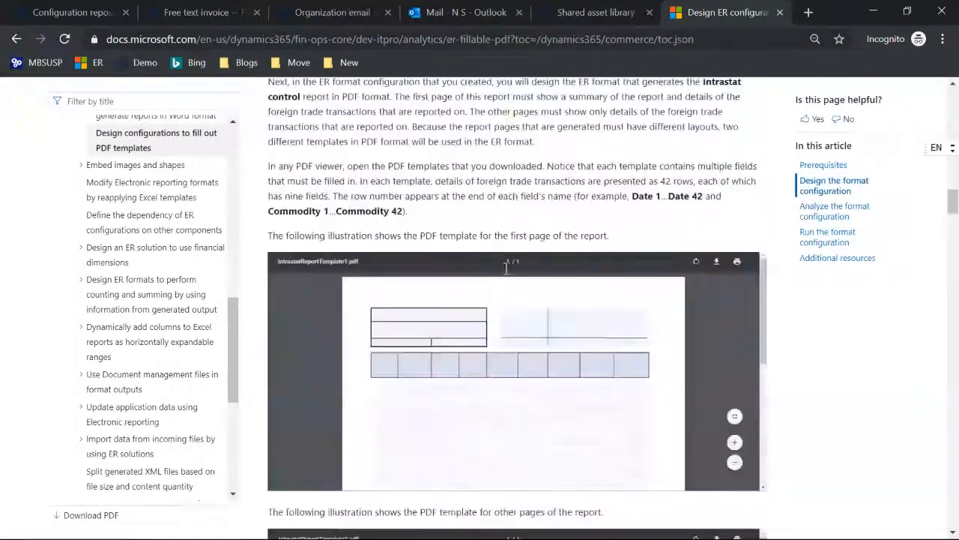
{"action": "scroll", "coordinate": [507, 272], "scroll_direction": "down", "scroll_amount": 15}
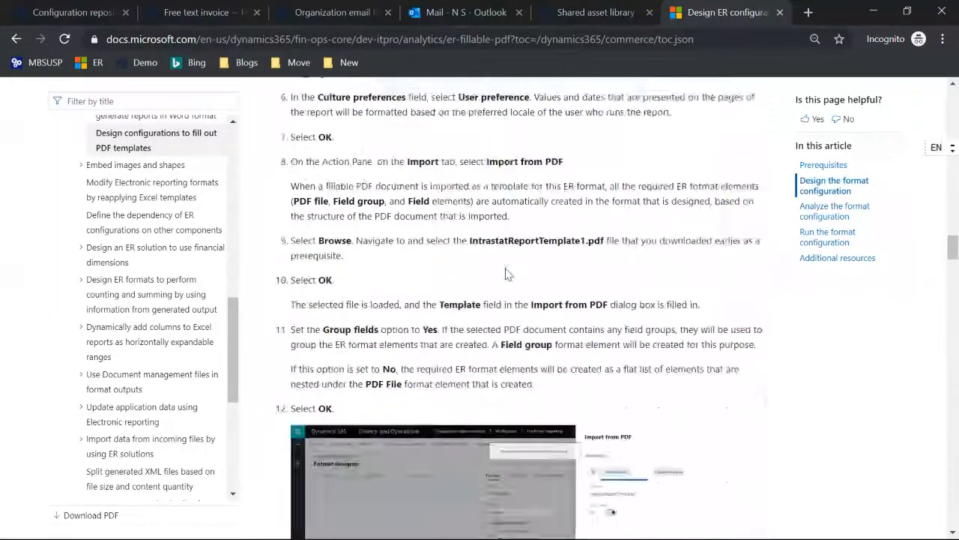
{"action": "scroll", "coordinate": [505, 268], "scroll_direction": "down", "scroll_amount": 1}
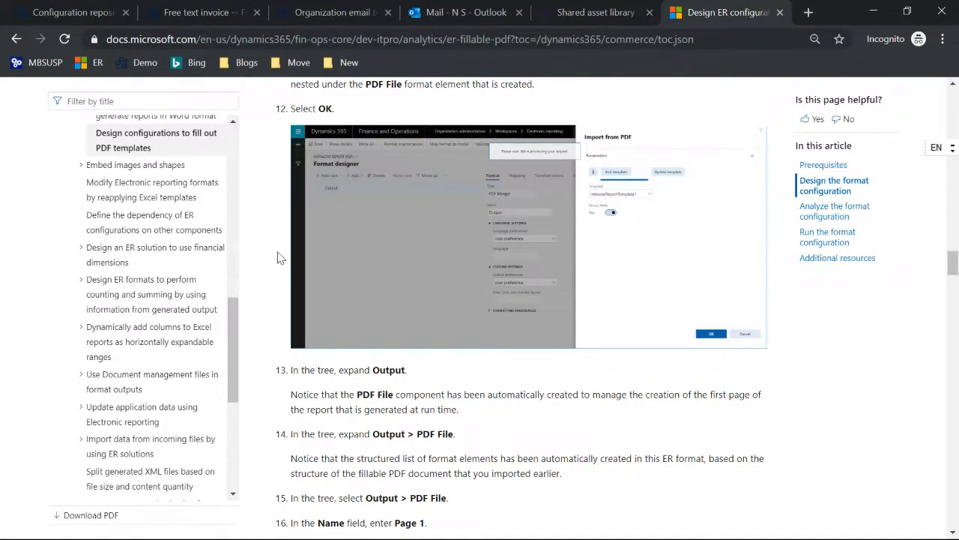
{"action": "key", "text": "ctrl+f"}
{"action": "type", "text": "shape"}
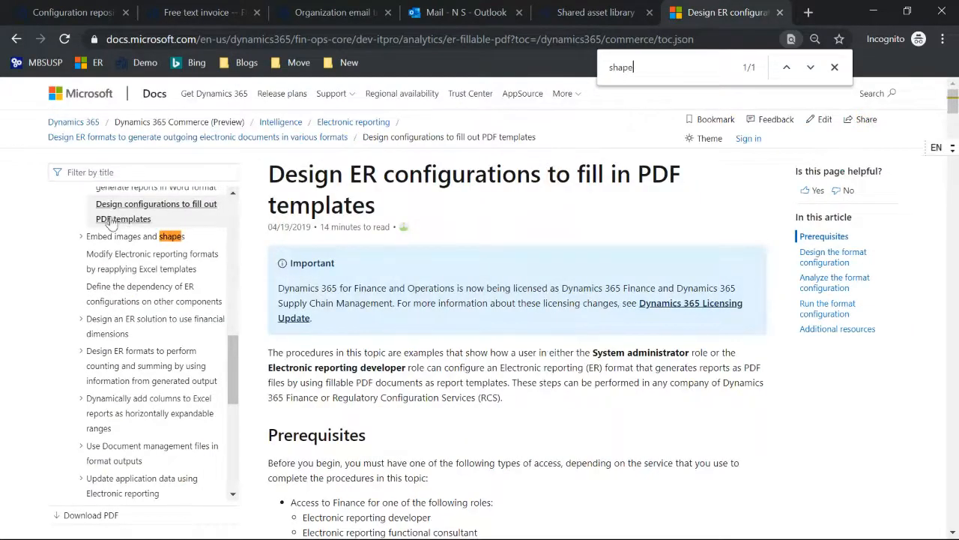
Open 'Embed images and shapes in documents that you generate' and scroll to its Word image section
{"action": "left_click", "coordinate": [126, 236]}
{"action": "left_click", "coordinate": [124, 257]}
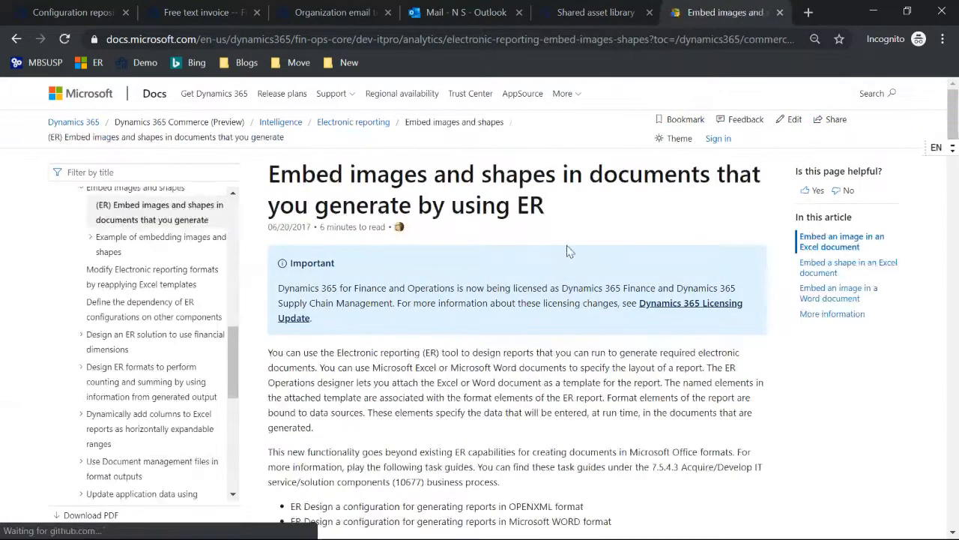
{"action": "scroll", "coordinate": [567, 251], "scroll_direction": "down", "scroll_amount": 15}
{"action": "scroll", "coordinate": [567, 251], "scroll_direction": "down", "scroll_amount": 10}
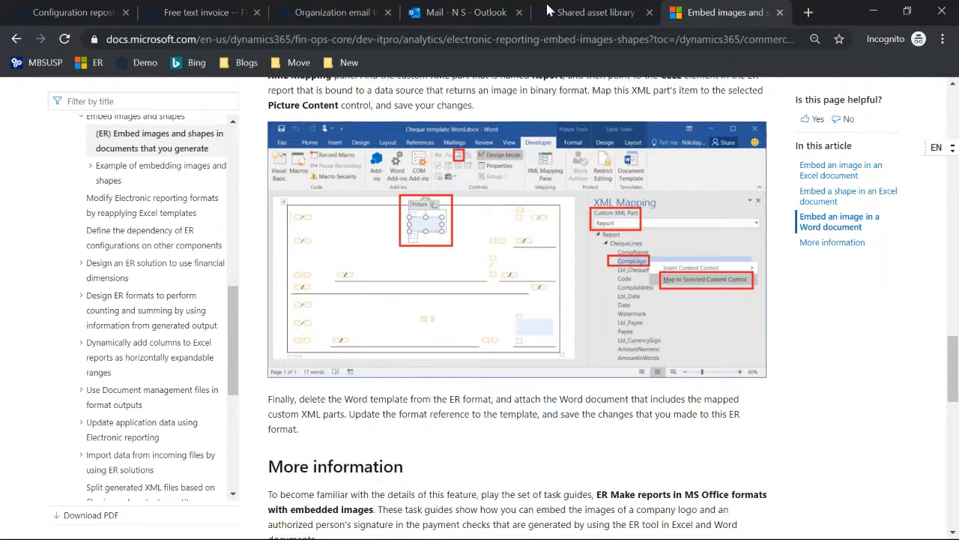
In the Word invoice template, expand secDetails and secDetailsLine and select the quantity and unit price fields
{"action": "key", "text": "alt+Tab"}
{"action": "key", "text": "alt+Tab"}
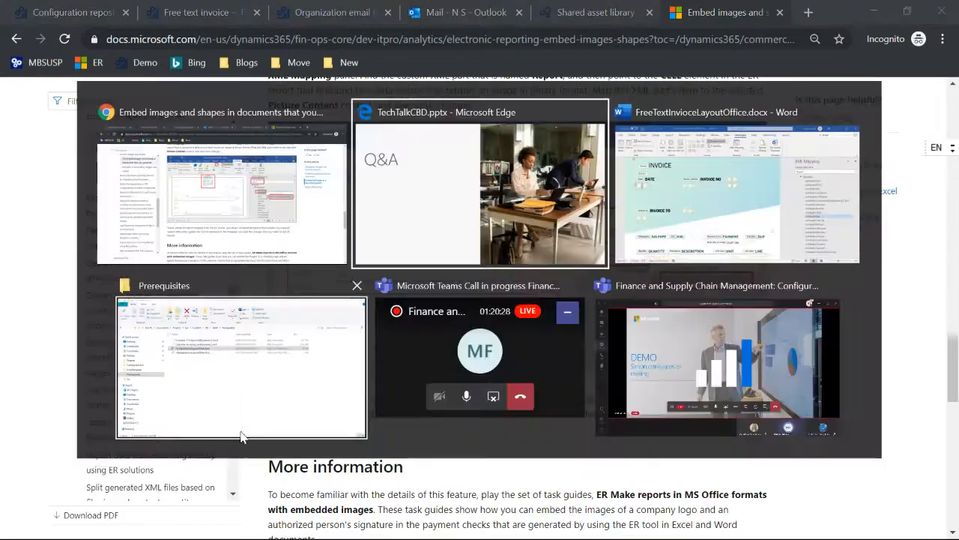
{"action": "scroll", "coordinate": [242, 433], "scroll_direction": "down", "scroll_amount": 7}
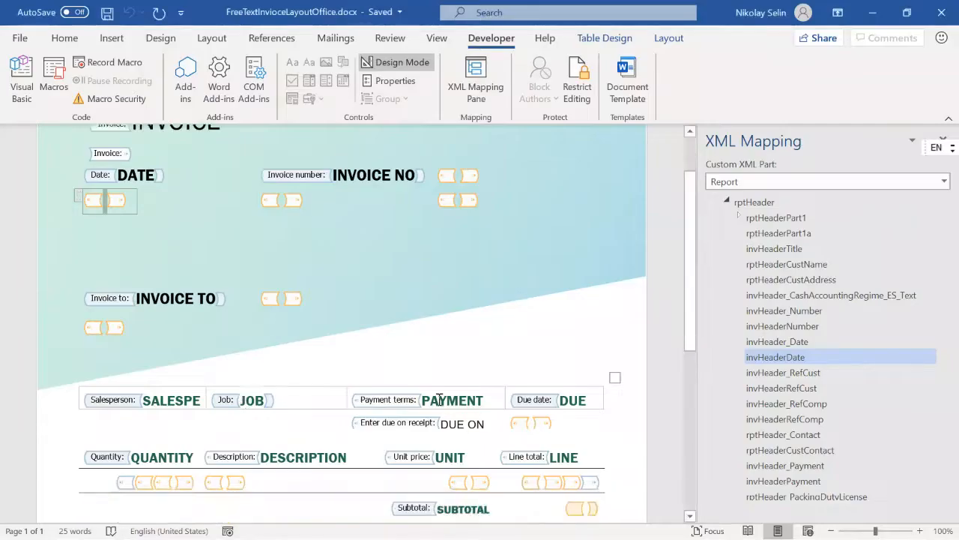
{"action": "left_click", "coordinate": [456, 276]}
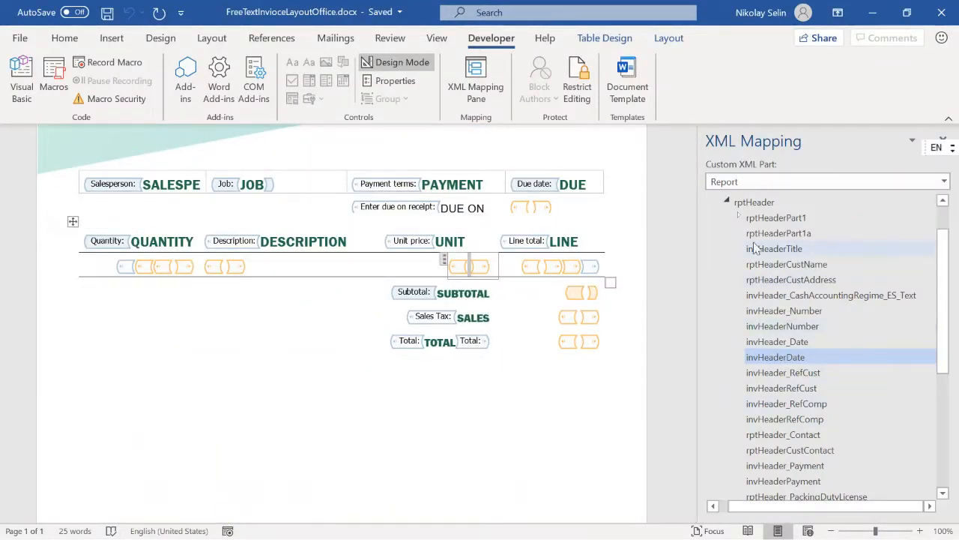
{"action": "scroll", "coordinate": [925, 296], "scroll_direction": "down", "scroll_amount": 5}
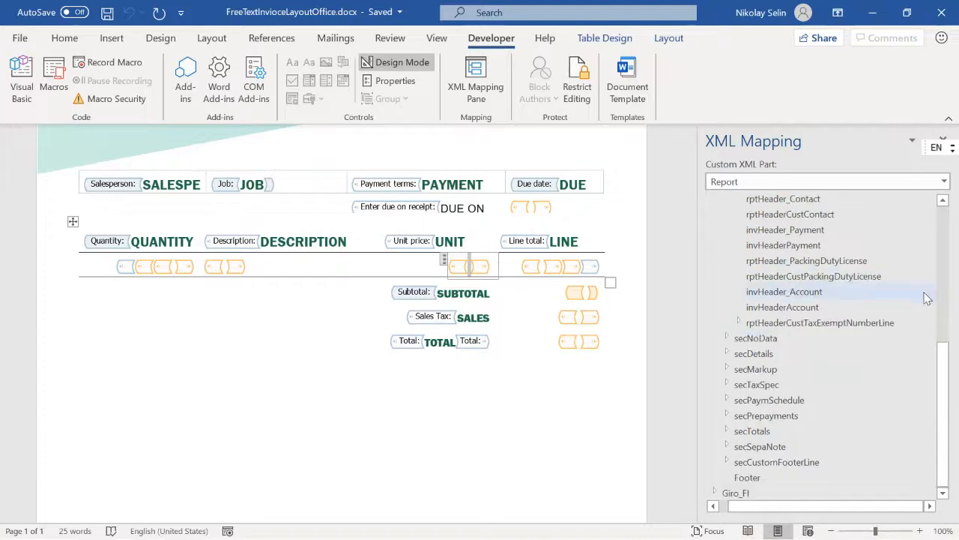
{"action": "left_click", "coordinate": [727, 353]}
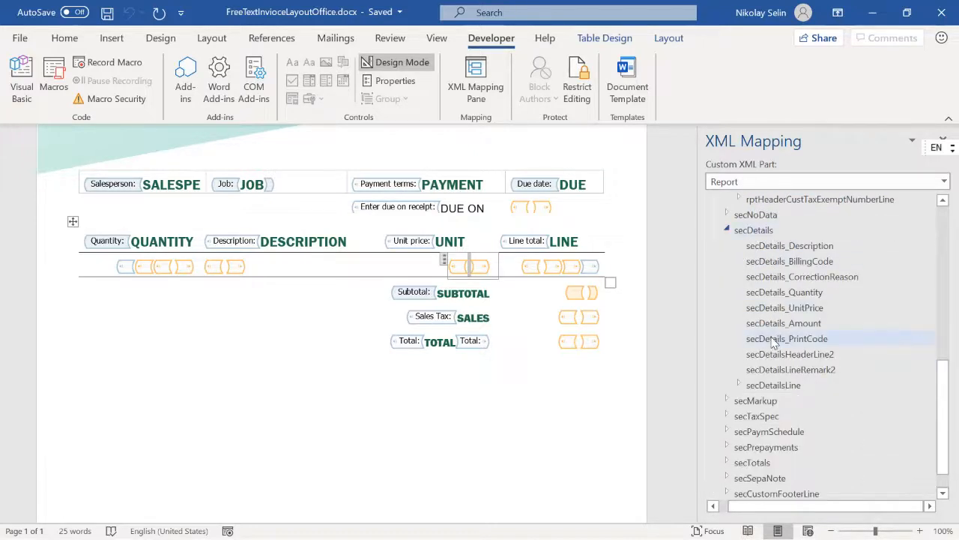
{"action": "left_click", "coordinate": [738, 385]}
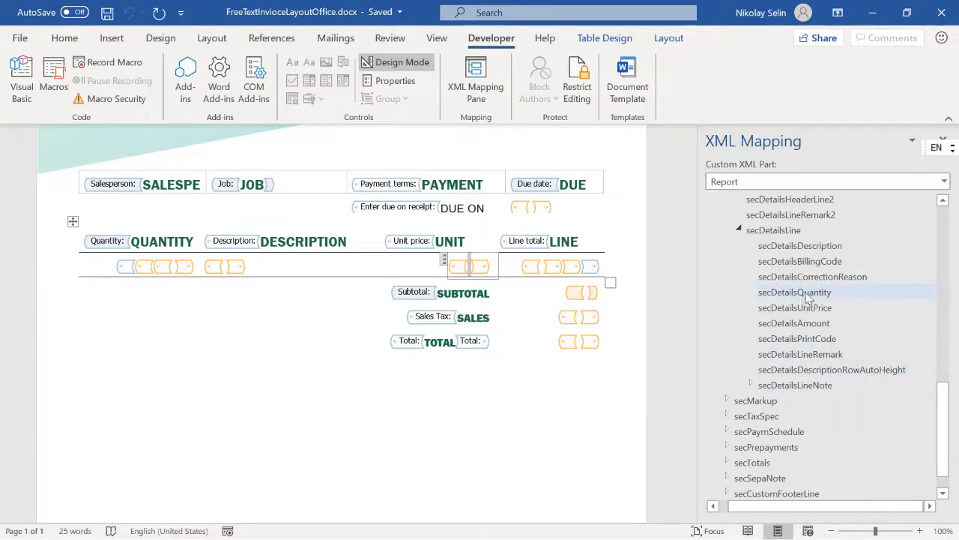
{"action": "left_click_drag", "start_coordinate": [805, 291], "coordinate": [806, 323]}
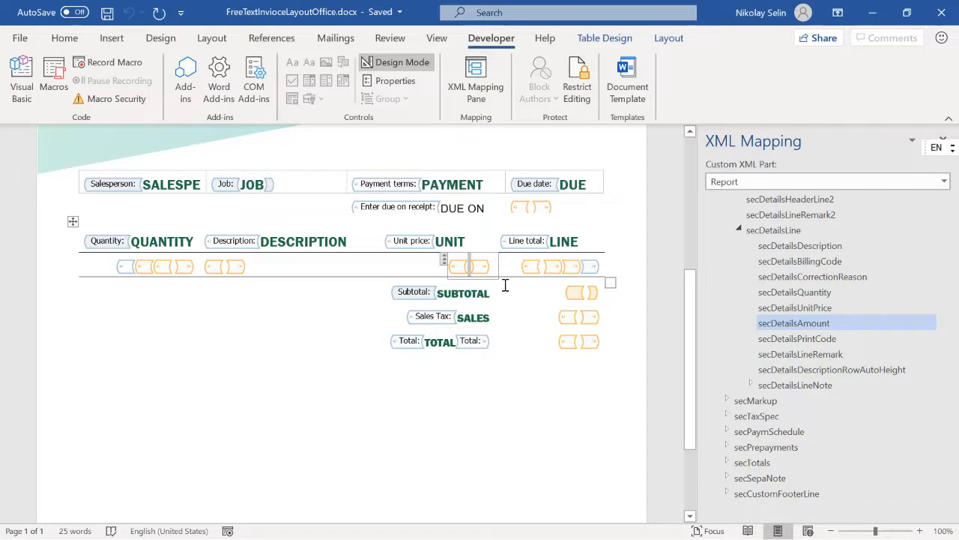
{"action": "key", "text": "alt+Tab"}
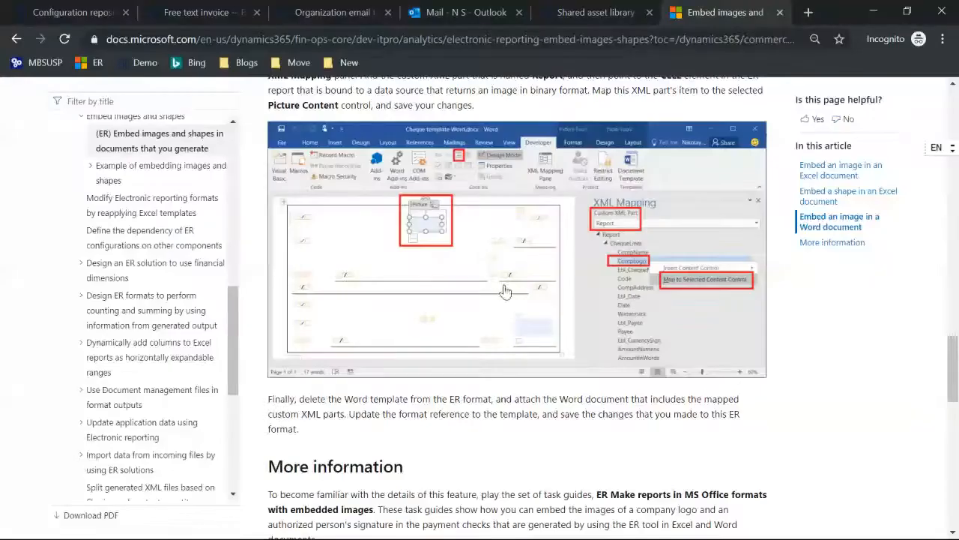
Open the 'Formula designer in Electronic reporting' article from the embed images and shapes article
{"action": "left_click", "coordinate": [54, 15]}
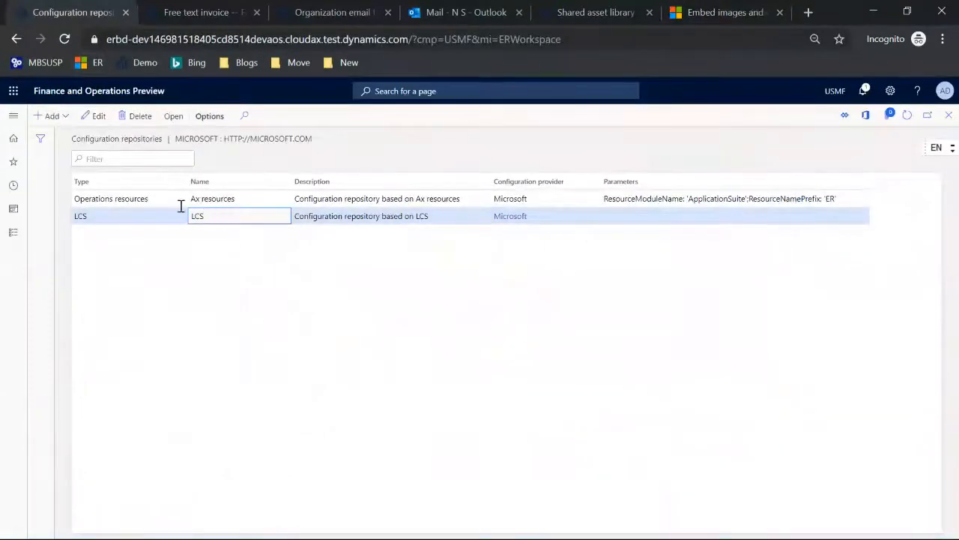
{"action": "left_click", "coordinate": [691, 13]}
{"action": "scroll", "coordinate": [213, 210], "scroll_direction": "up", "scroll_amount": 8}
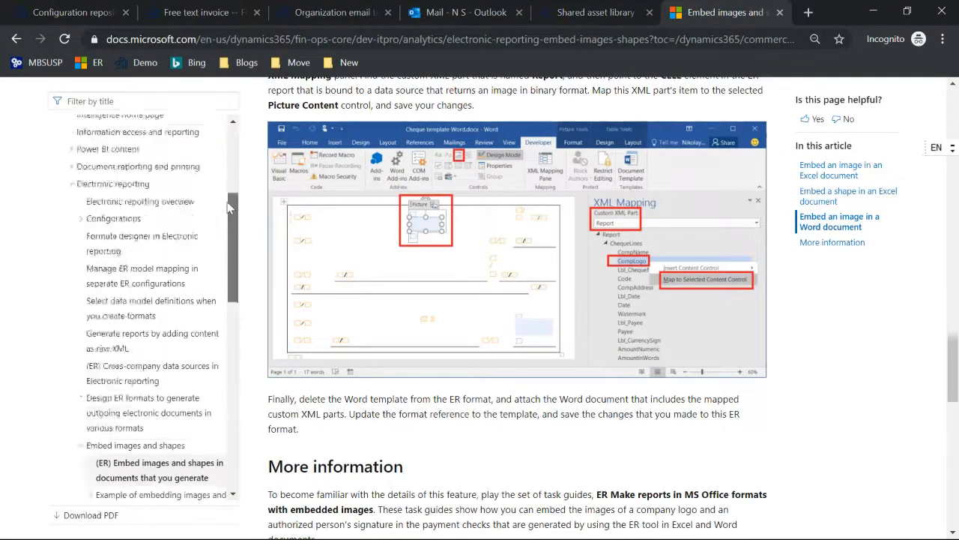
{"action": "left_click", "coordinate": [100, 324]}
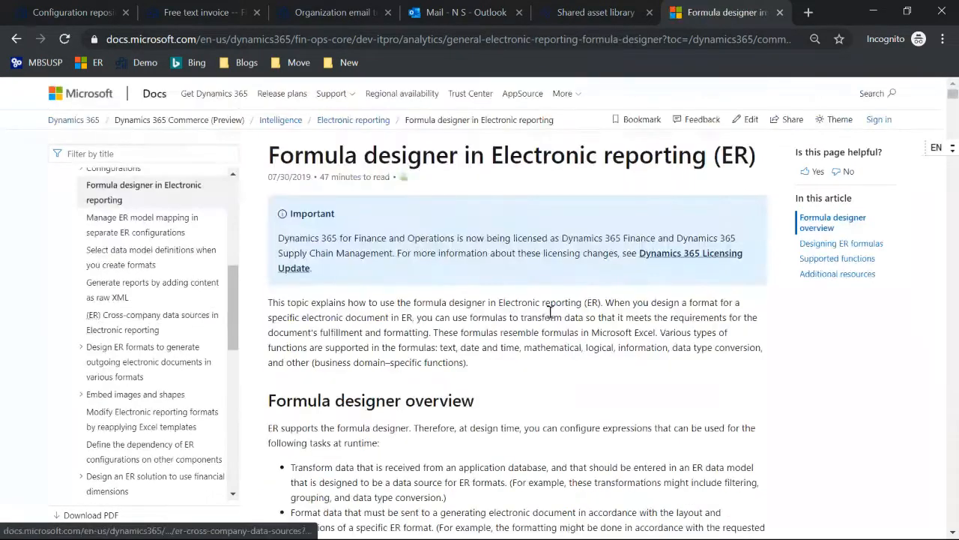
Search the Formula designer article for 'format (' and step through matches to the FORMAT function
{"action": "key", "text": "ctrl+f"}
{"action": "type", "text": "forma"}
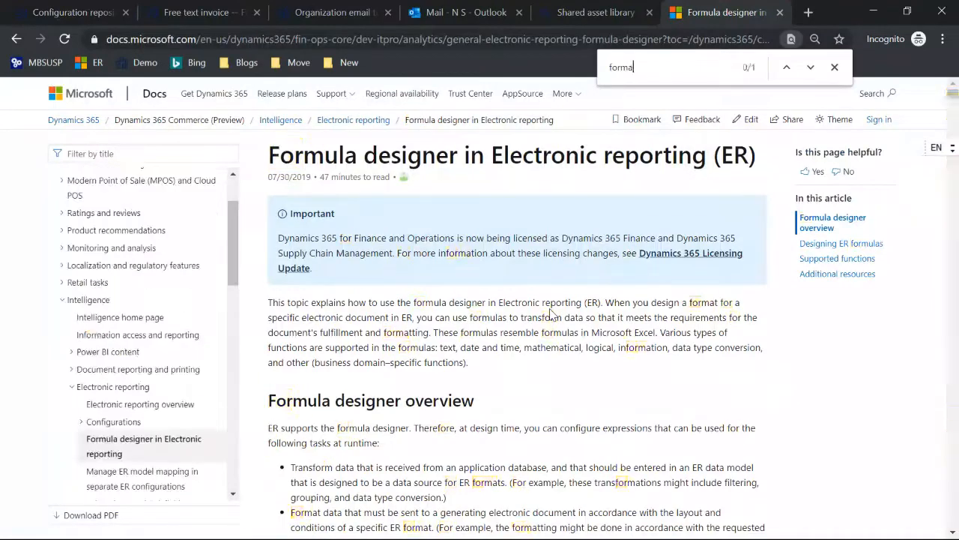
{"action": "type", "text": "t ("}
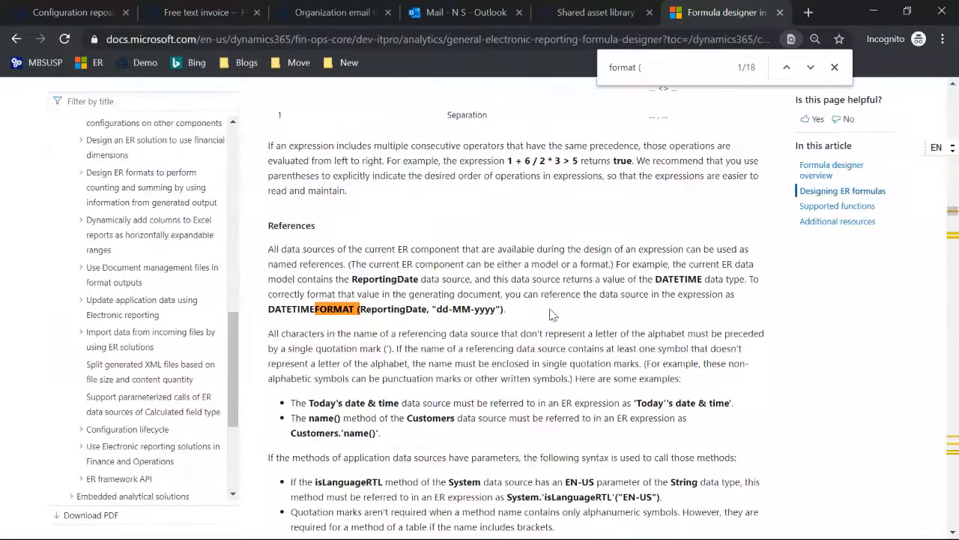
{"action": "left_click", "coordinate": [811, 66]}
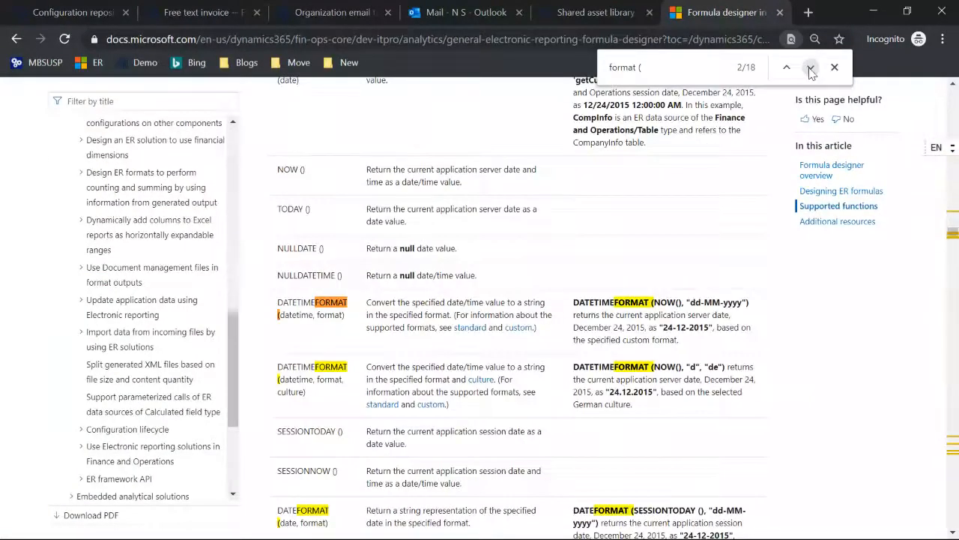
{"action": "left_click", "coordinate": [810, 66]}
{"action": "scroll", "coordinate": [714, 170], "scroll_direction": "down", "scroll_amount": 15}
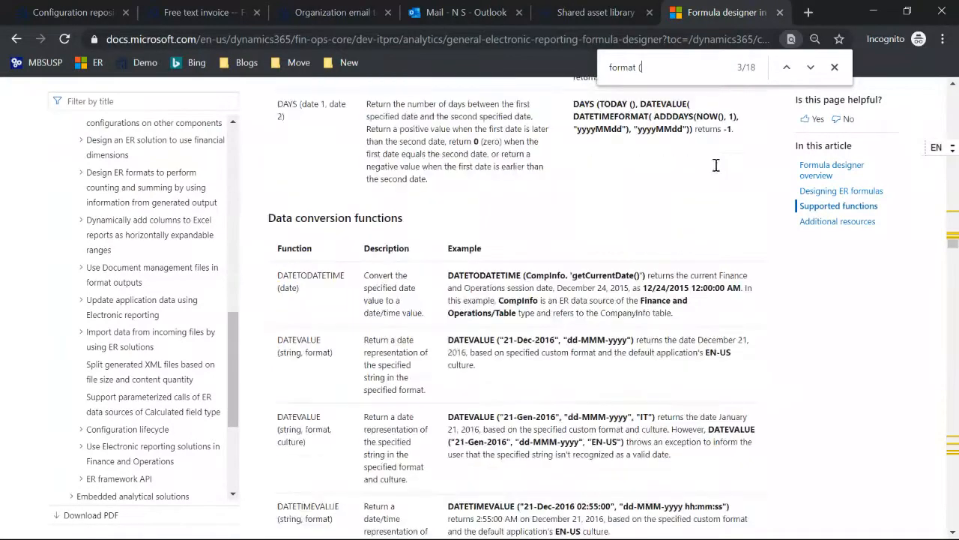
{"action": "left_click", "coordinate": [810, 68]}
{"action": "left_click", "coordinate": [810, 67]}
{"action": "left_click", "coordinate": [810, 68]}
{"action": "left_click", "coordinate": [811, 67]}
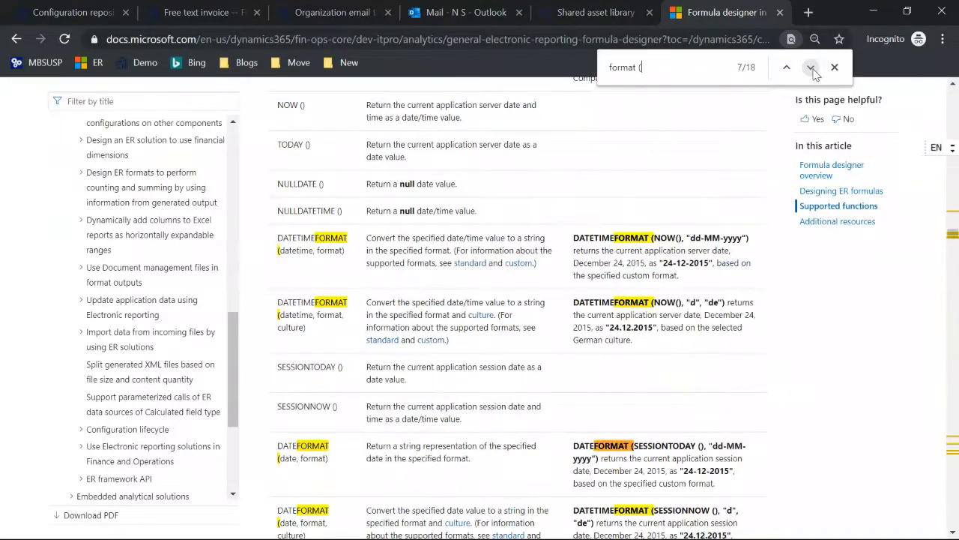
{"action": "left_click", "coordinate": [811, 67]}
{"action": "left_click", "coordinate": [810, 68]}
{"action": "left_click", "coordinate": [810, 67]}
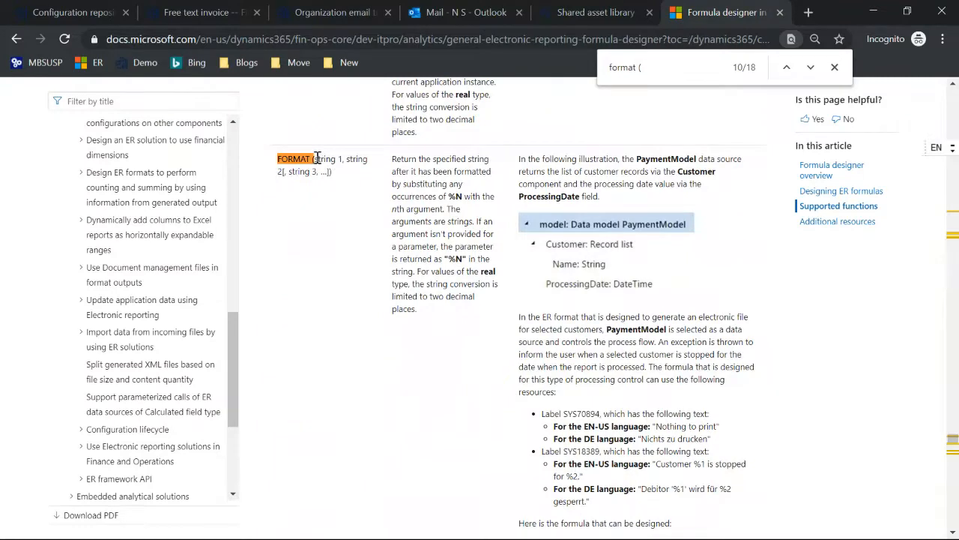
Highlight FORMAT's string parameters and read through its example formula
{"action": "left_click_drag", "start_coordinate": [313, 158], "coordinate": [341, 162]}
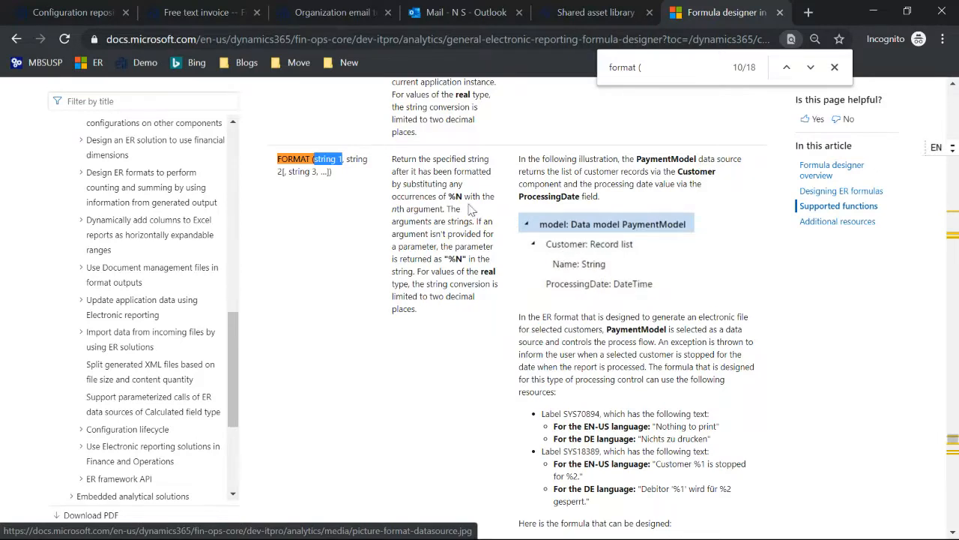
{"action": "left_click_drag", "start_coordinate": [350, 161], "coordinate": [330, 172]}
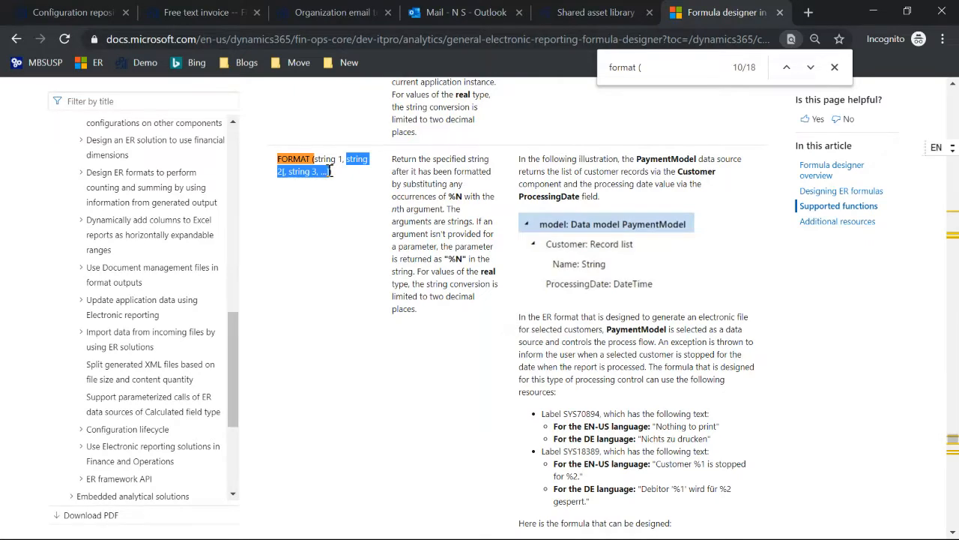
{"action": "scroll", "coordinate": [688, 288], "scroll_direction": "down", "scroll_amount": 3}
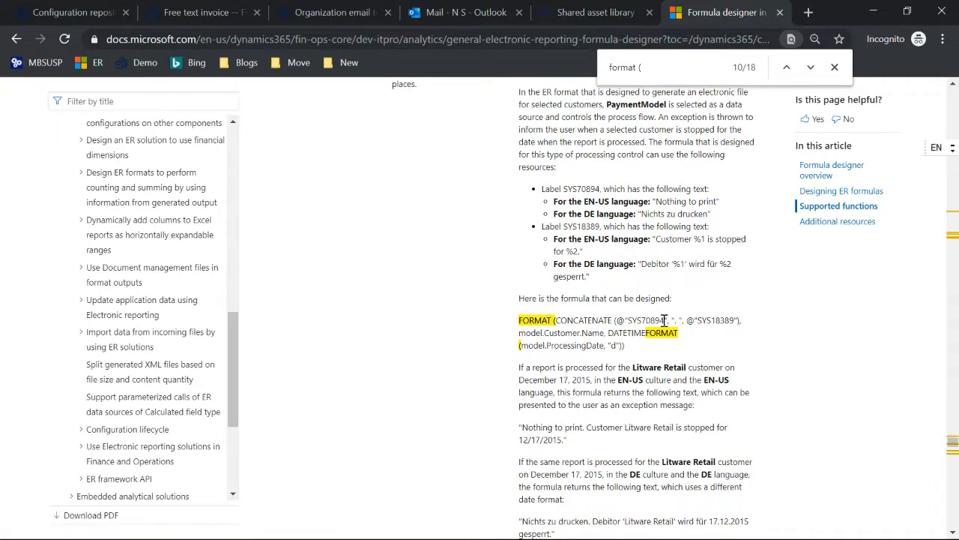
{"action": "scroll", "coordinate": [664, 320], "scroll_direction": "down", "scroll_amount": 1}
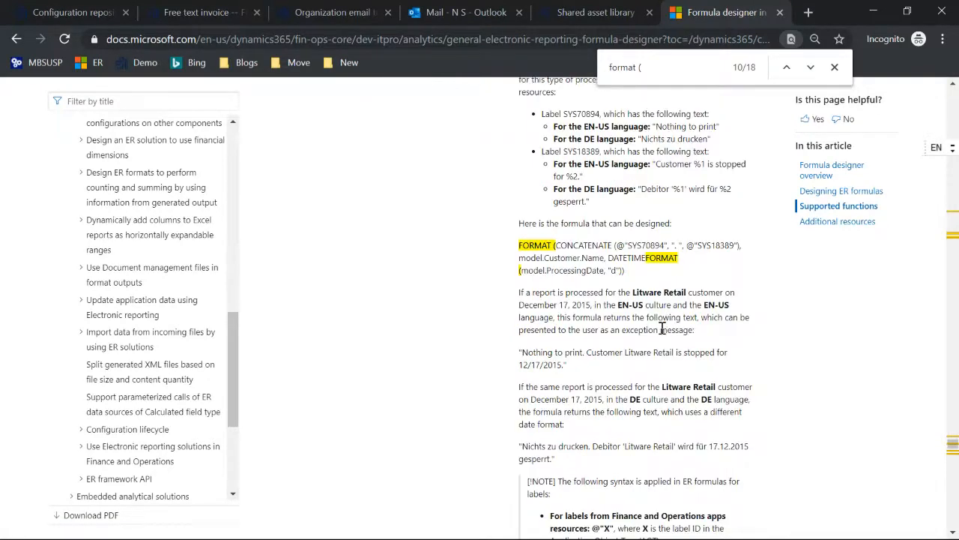
{"action": "scroll", "coordinate": [663, 329], "scroll_direction": "down", "scroll_amount": 1}
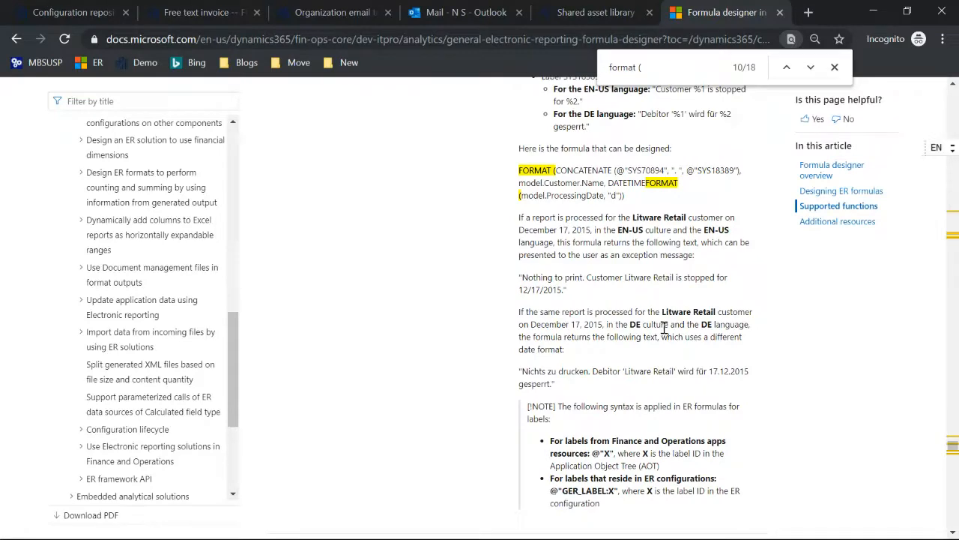
{"action": "scroll", "coordinate": [657, 335], "scroll_direction": "up", "scroll_amount": 1}
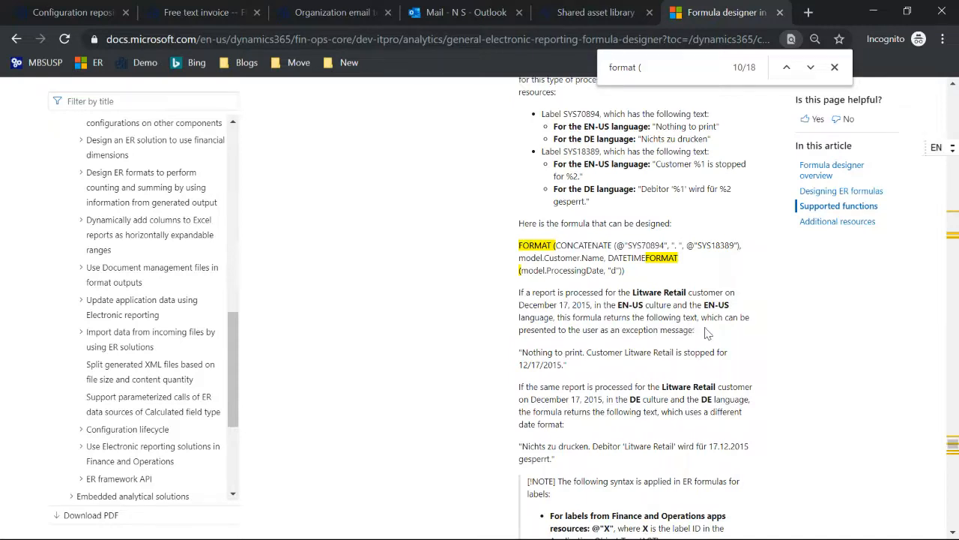
{"action": "scroll", "coordinate": [679, 328], "scroll_direction": "up", "scroll_amount": 1}
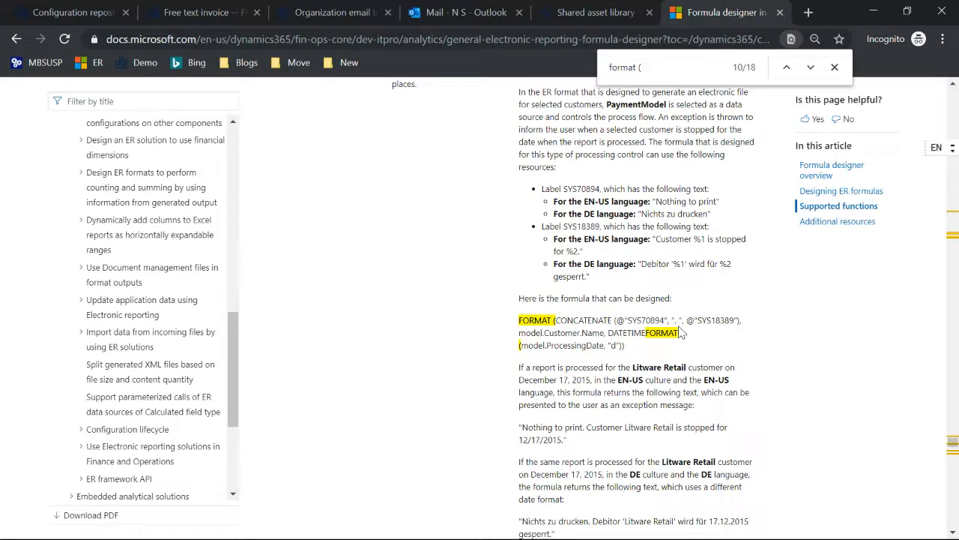
{"action": "left_click", "coordinate": [79, 13]}
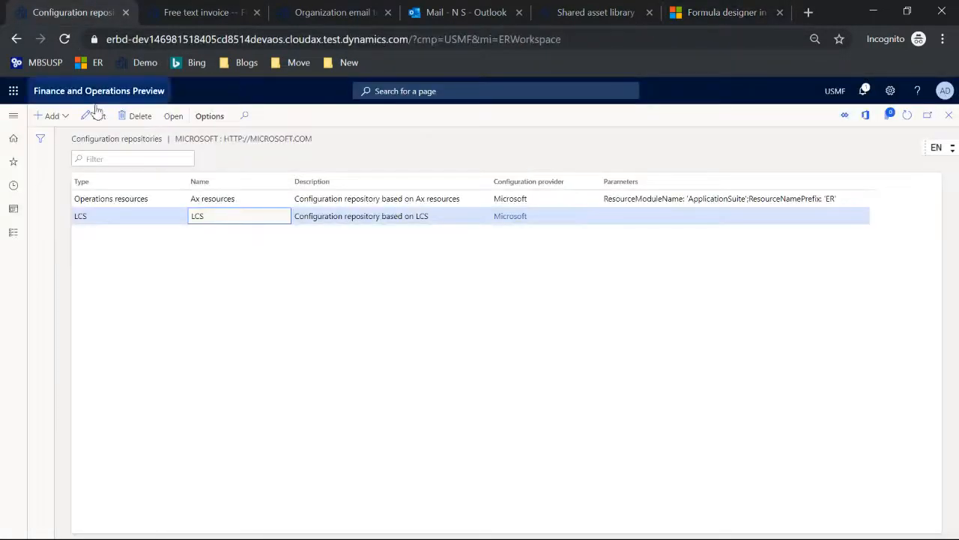
Open the Electronic reporting destination page for FTI Contoso Excel from Favorites
{"action": "key", "text": "Escape"}
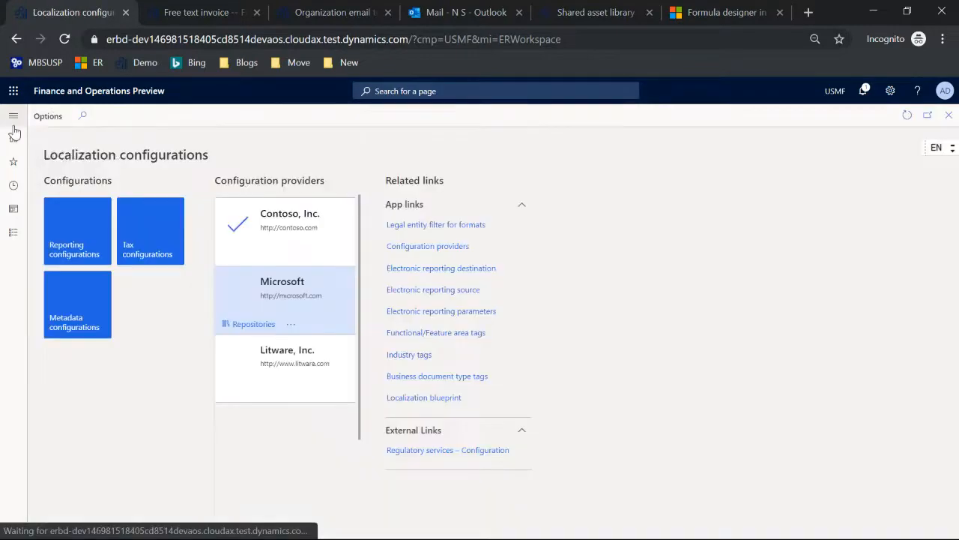
{"action": "left_click", "coordinate": [72, 238]}
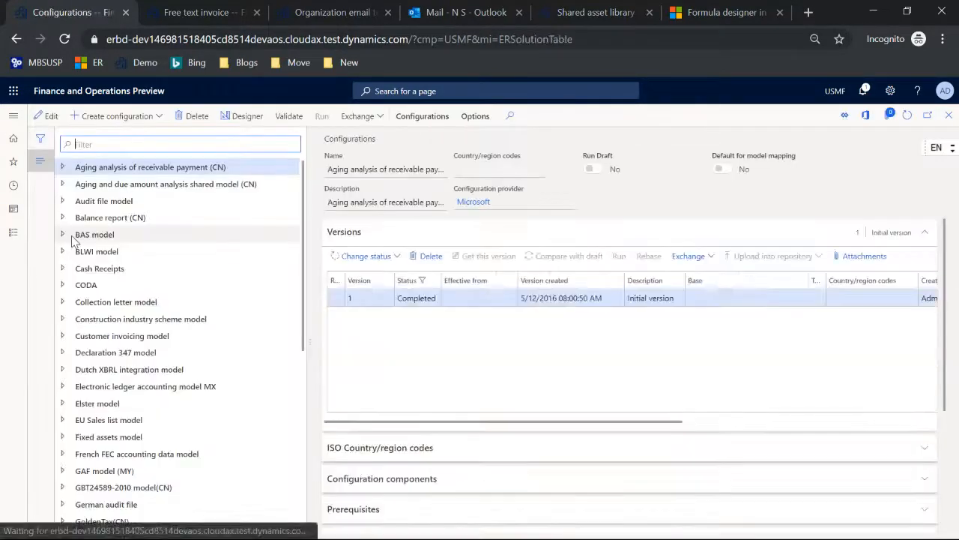
{"action": "left_click", "coordinate": [13, 116]}
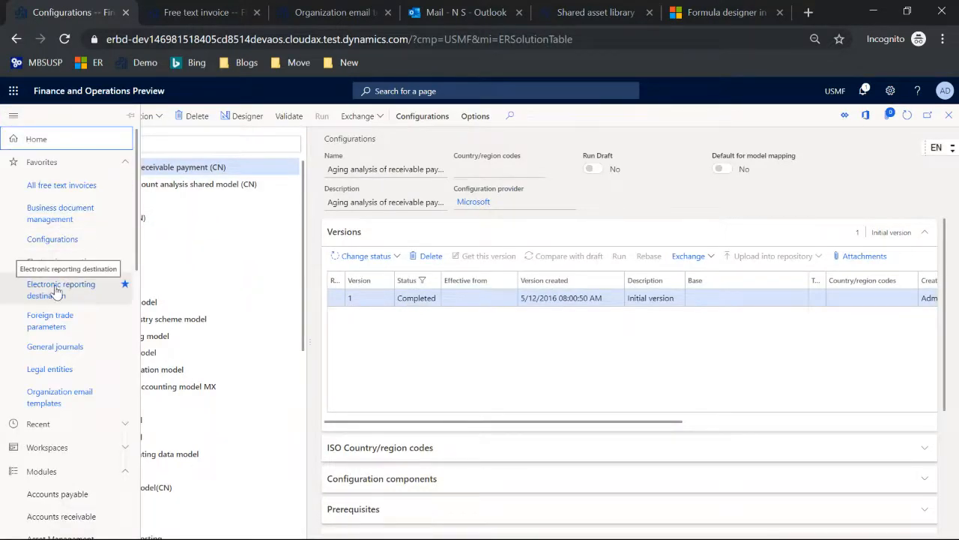
{"action": "left_click", "coordinate": [55, 292]}
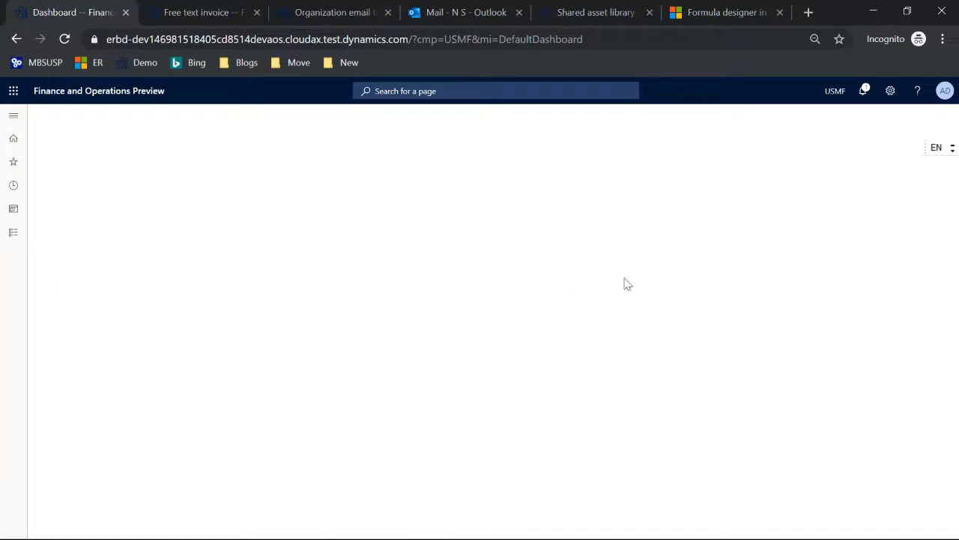
In the FTI destination's settings, enable the Archive destination and view its available types
{"action": "left_click", "coordinate": [402, 220]}
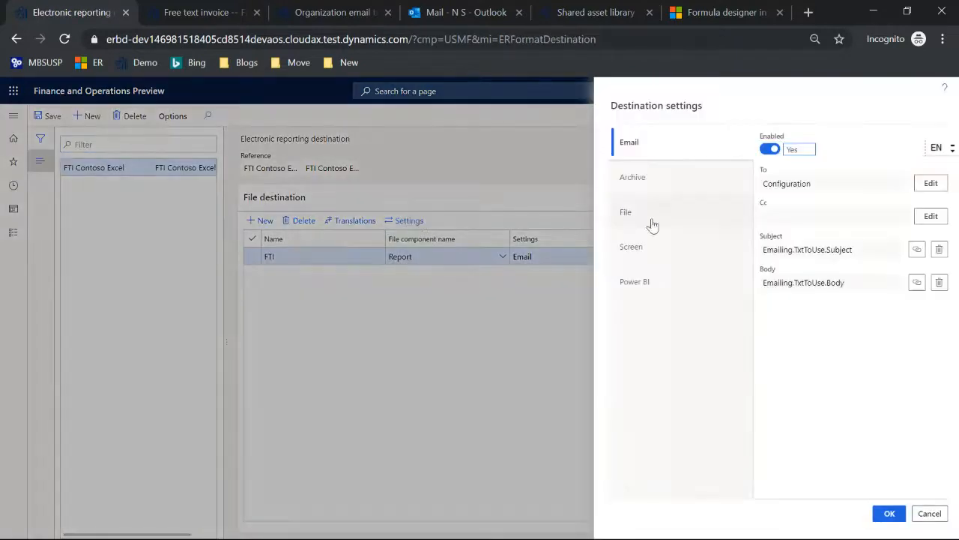
{"action": "left_click", "coordinate": [657, 186]}
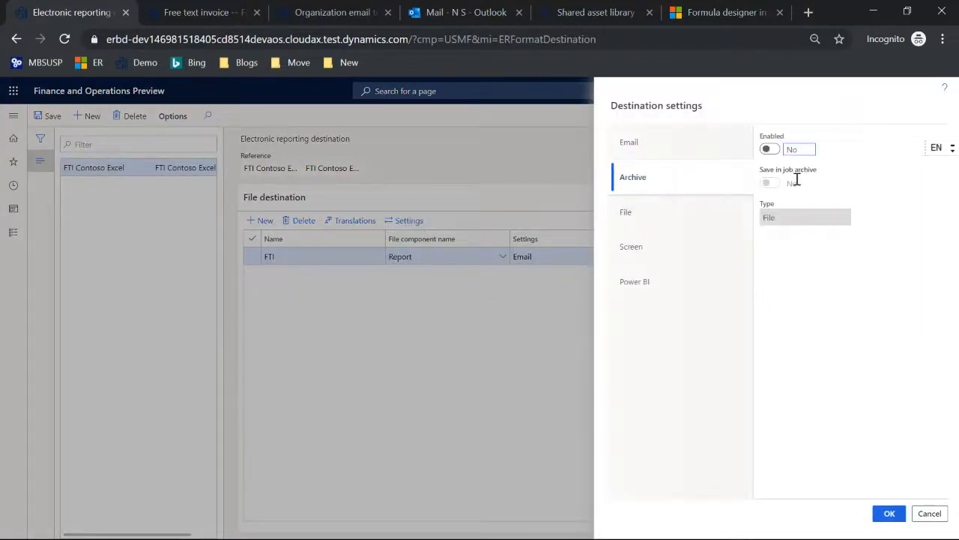
{"action": "left_click", "coordinate": [769, 149]}
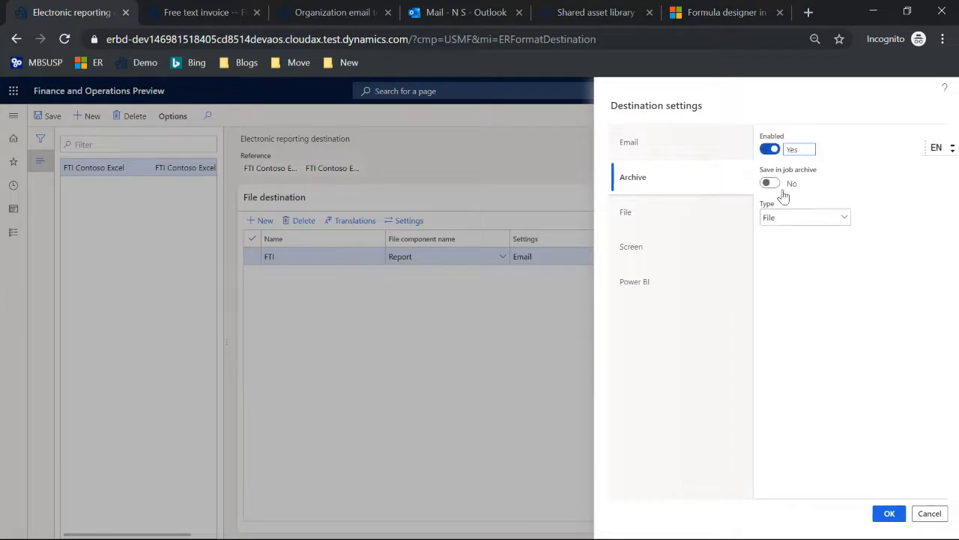
{"action": "left_click", "coordinate": [844, 219]}
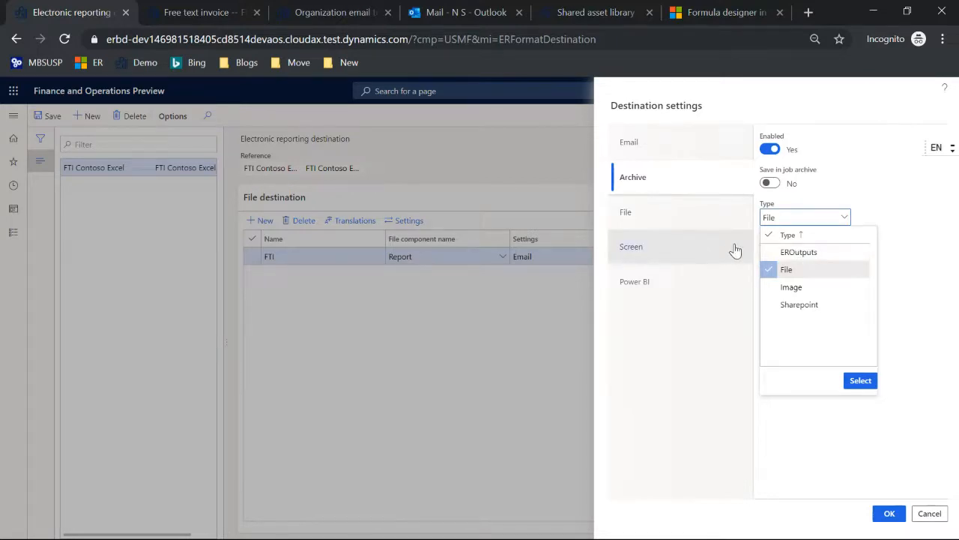
{"action": "key", "text": "Escape"}
{"action": "key", "text": "Escape"}
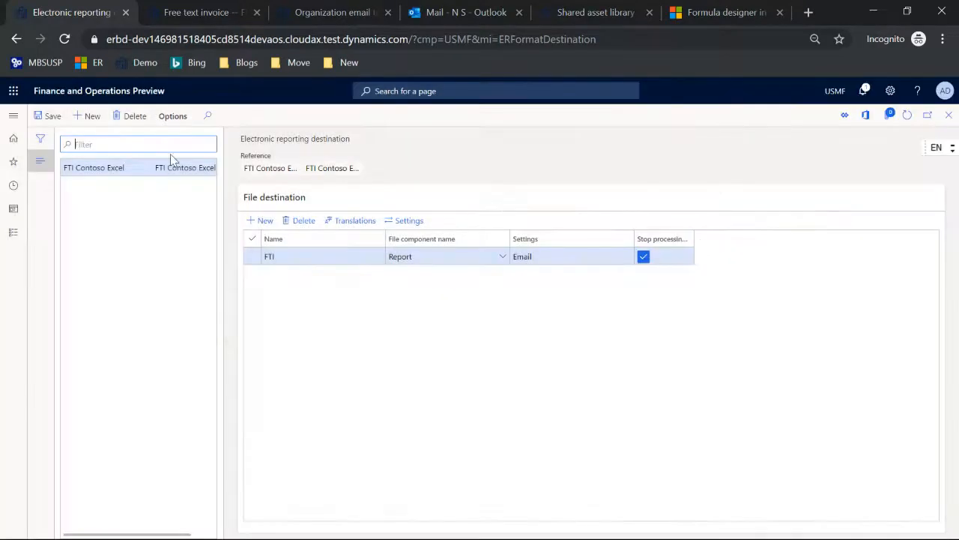
Open Organization administration > Electronic reporting jobs and view the first job's attached files
{"action": "left_click", "coordinate": [14, 116]}
{"action": "scroll", "coordinate": [57, 212], "scroll_direction": "down", "scroll_amount": 5}
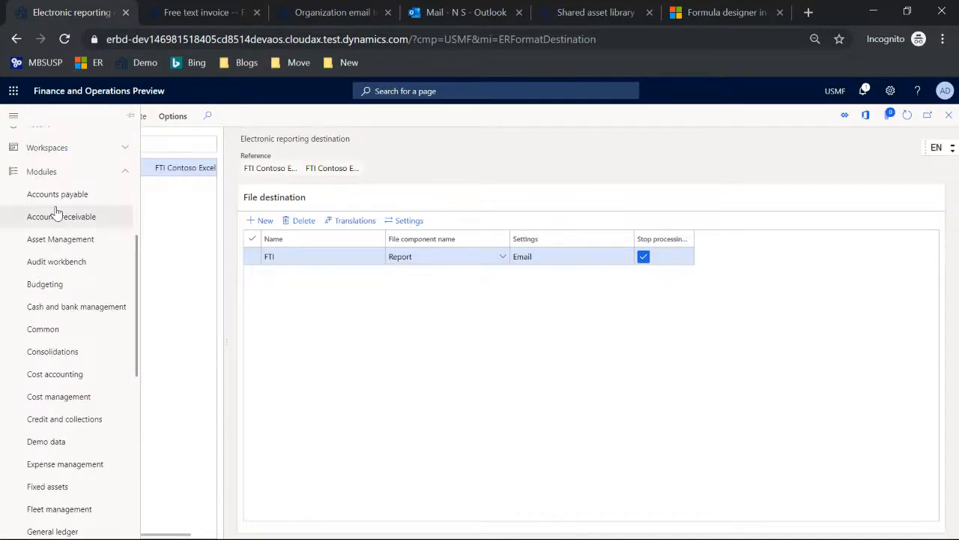
{"action": "scroll", "coordinate": [56, 213], "scroll_direction": "down", "scroll_amount": 2}
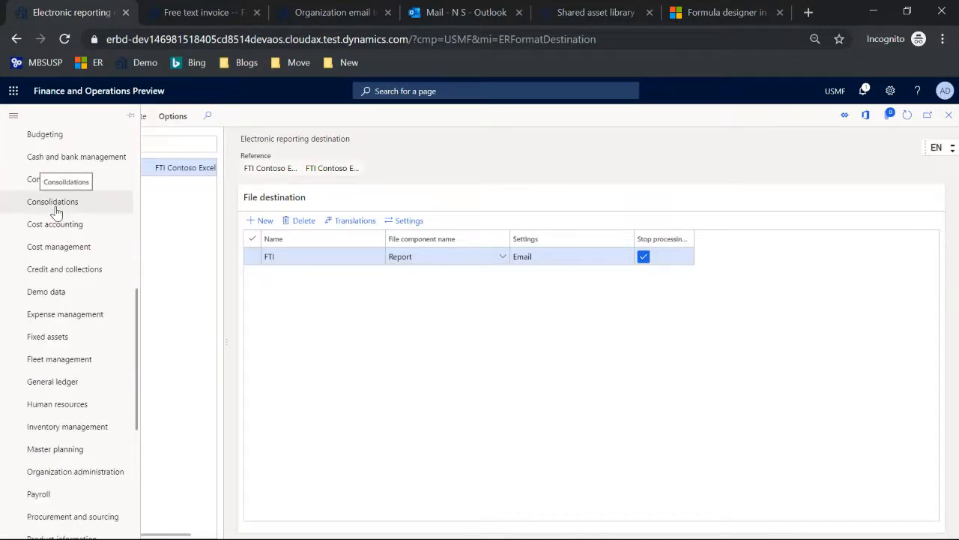
{"action": "scroll", "coordinate": [56, 212], "scroll_direction": "down", "scroll_amount": 1}
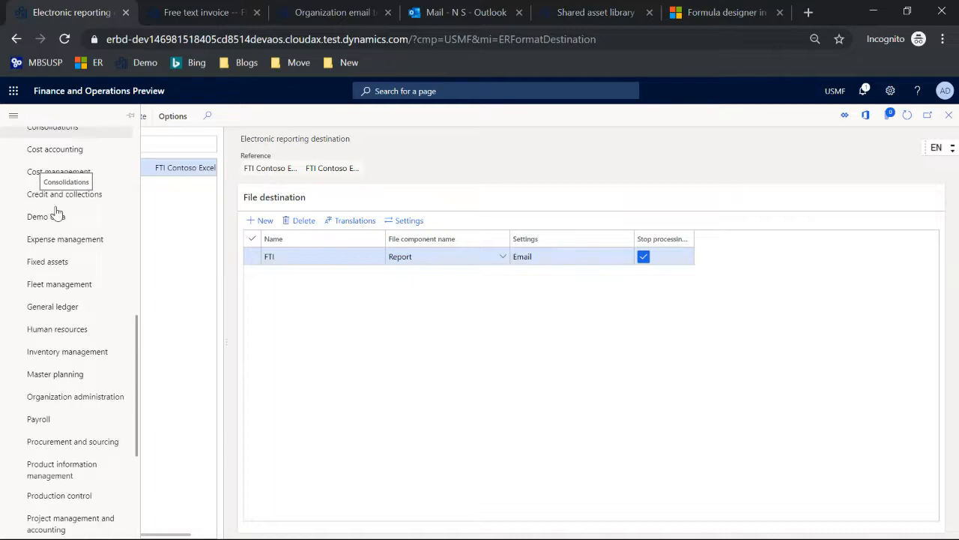
{"action": "scroll", "coordinate": [56, 212], "scroll_direction": "down", "scroll_amount": 2}
{"action": "left_click", "coordinate": [79, 255]}
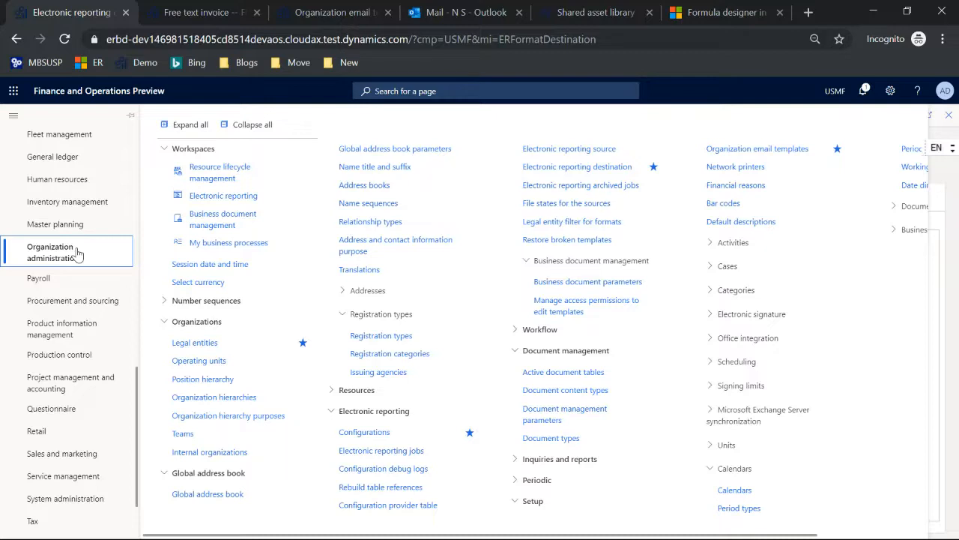
{"action": "left_click", "coordinate": [408, 454]}
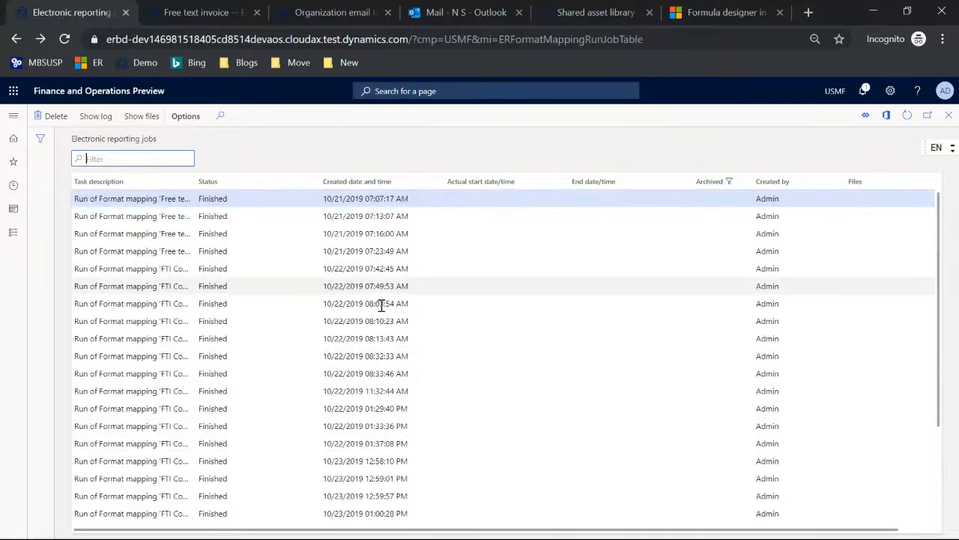
{"action": "left_click", "coordinate": [132, 118]}
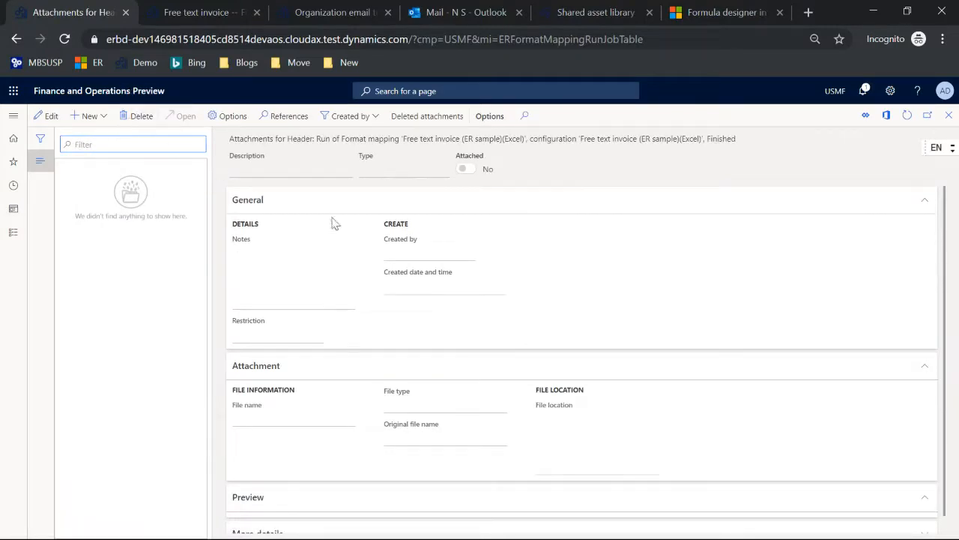
{"action": "key", "text": "alt+Left"}
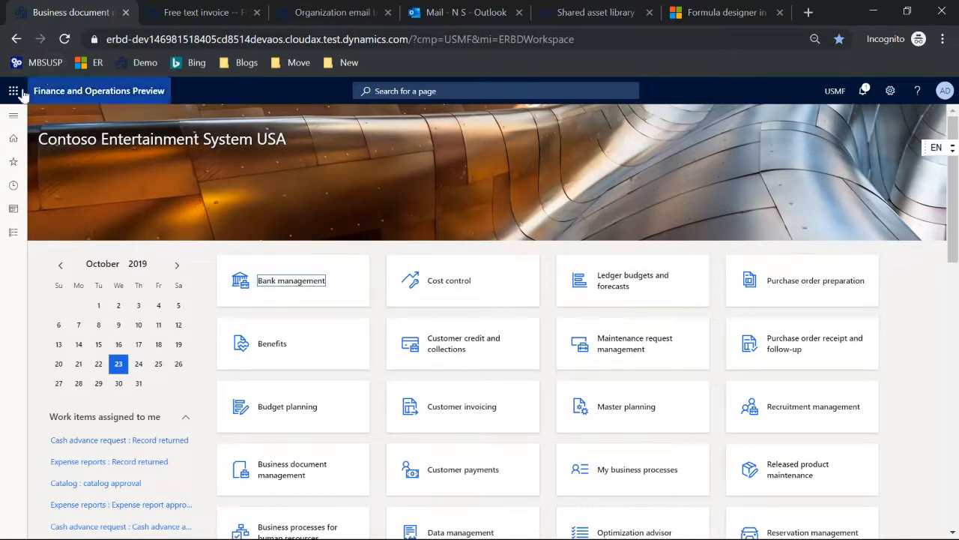
Open System administration > Email parameters and review the SMTP settings and Test email tabs
{"action": "left_click", "coordinate": [13, 115]}
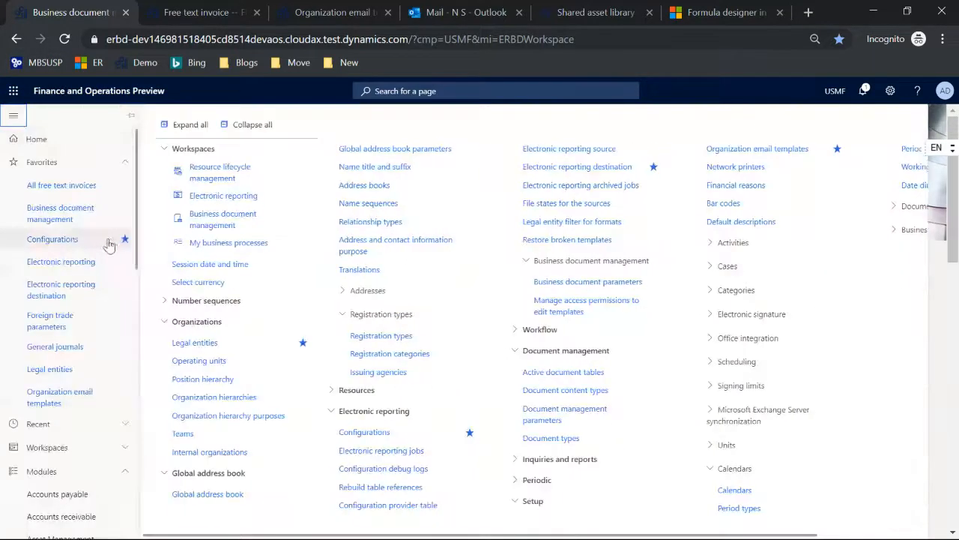
{"action": "scroll", "coordinate": [78, 244], "scroll_direction": "down", "scroll_amount": 5}
{"action": "scroll", "coordinate": [77, 244], "scroll_direction": "down", "scroll_amount": 6}
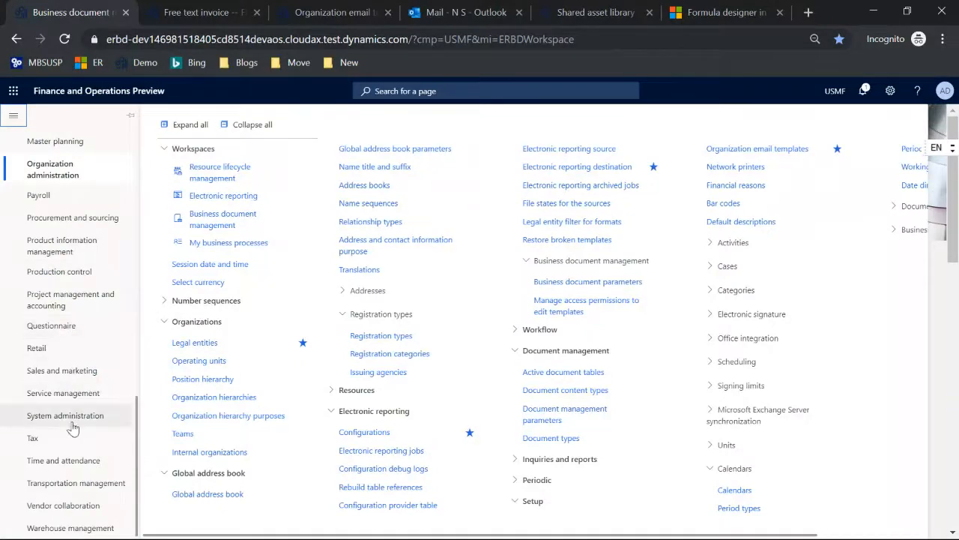
{"action": "left_click", "coordinate": [72, 419]}
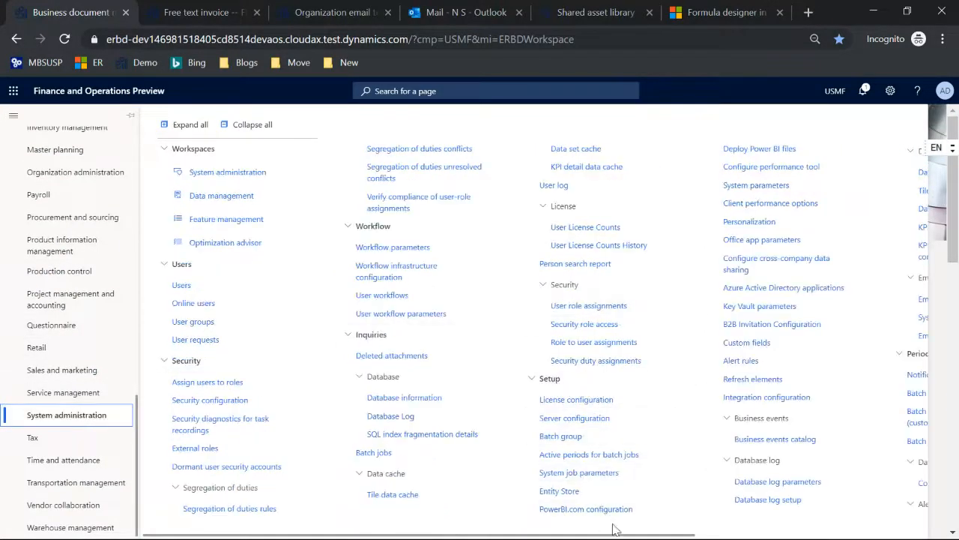
{"action": "left_click_drag", "start_coordinate": [619, 536], "coordinate": [818, 537]}
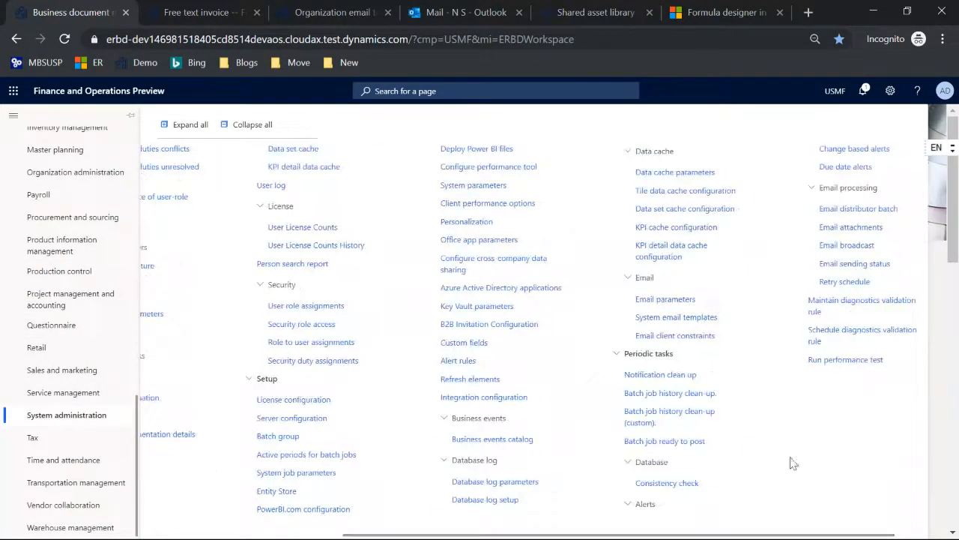
{"action": "left_click", "coordinate": [684, 298]}
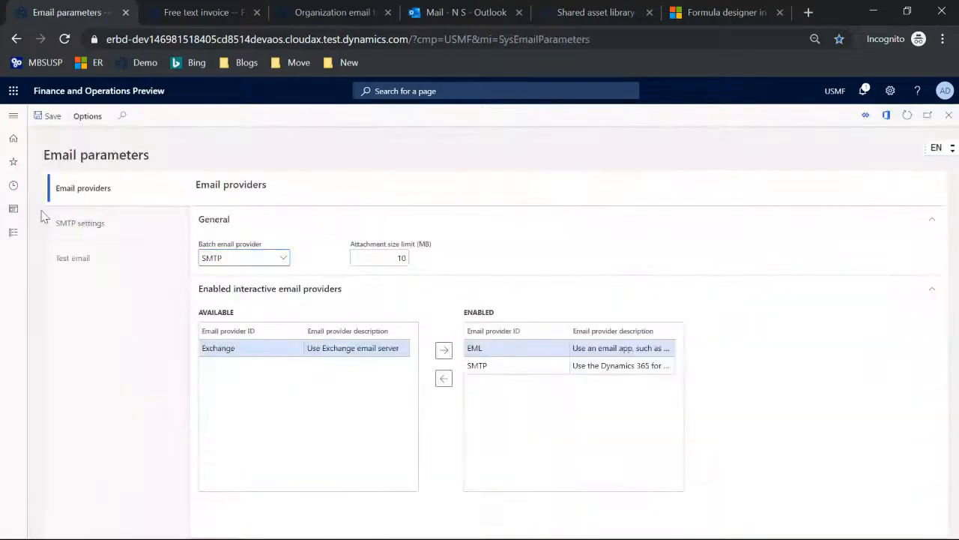
{"action": "left_click", "coordinate": [67, 223]}
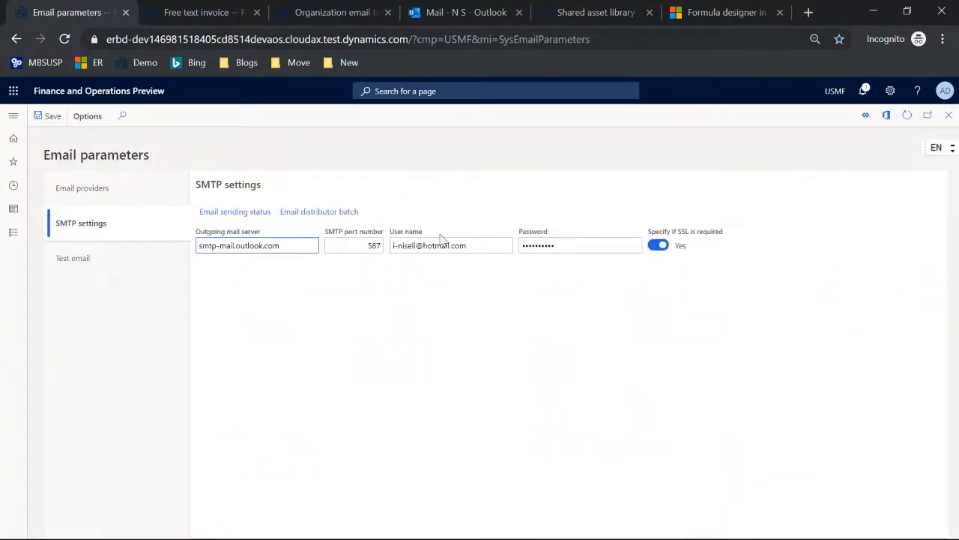
{"action": "left_click", "coordinate": [108, 265]}
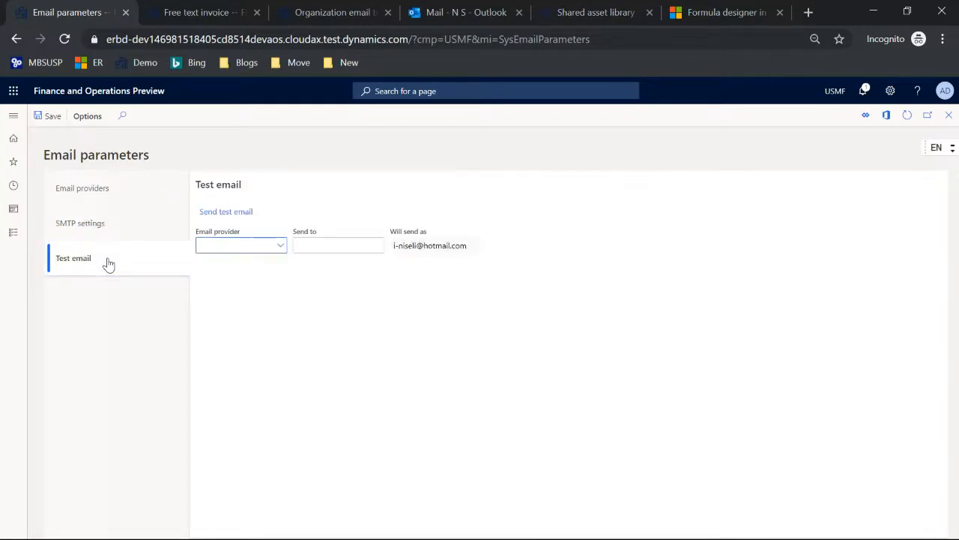
{"action": "key", "text": "alt+Left"}
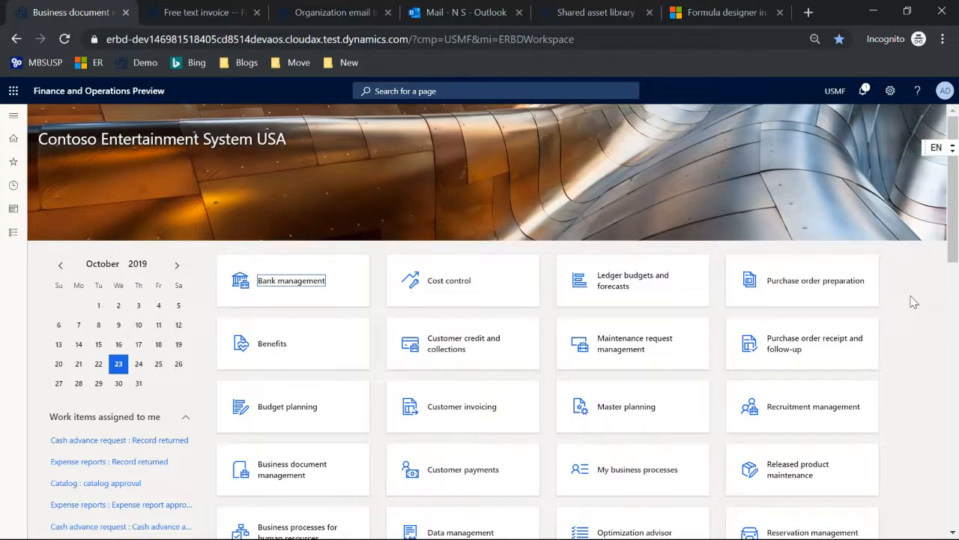
From the Formula designer page, go through ER overview and Use ER solutions to Business document management overview
{"action": "left_click", "coordinate": [727, 15]}
{"action": "left_click_drag", "start_coordinate": [233, 345], "coordinate": [222, 228]}
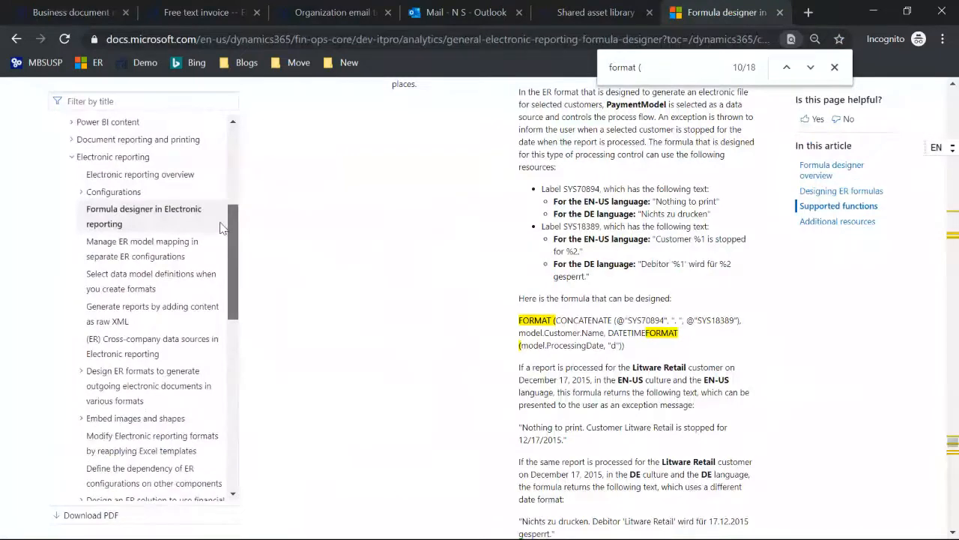
{"action": "left_click", "coordinate": [139, 177]}
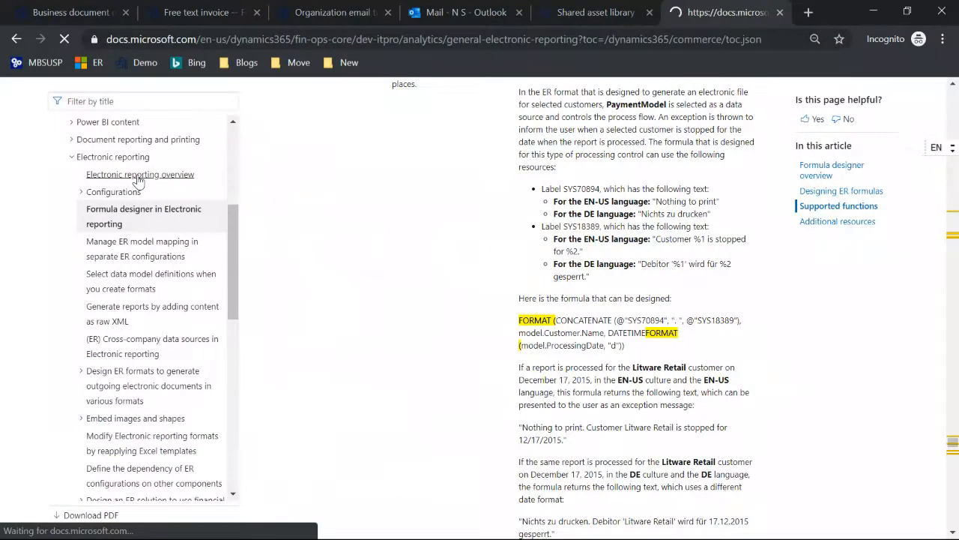
{"action": "scroll", "coordinate": [232, 264], "scroll_direction": "down", "scroll_amount": 3}
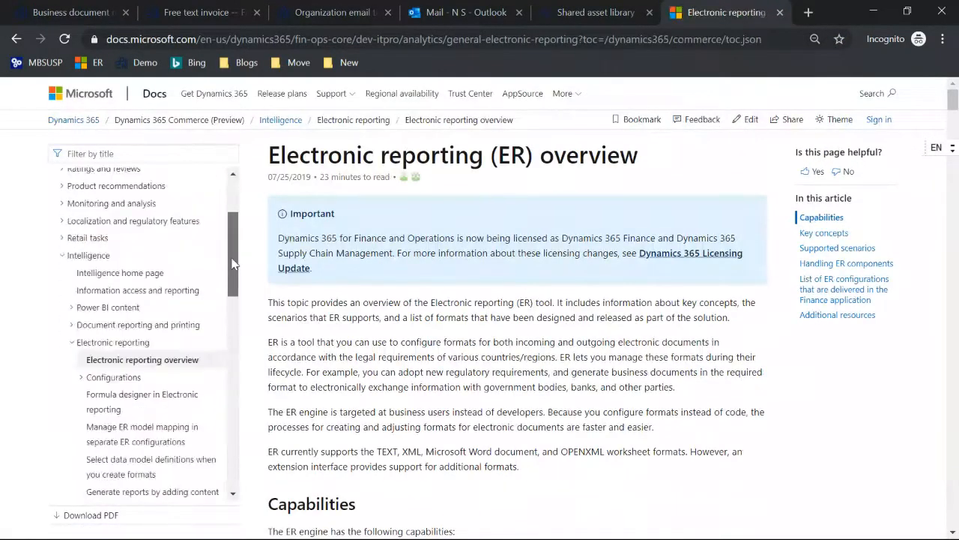
{"action": "scroll", "coordinate": [233, 264], "scroll_direction": "down", "scroll_amount": 6}
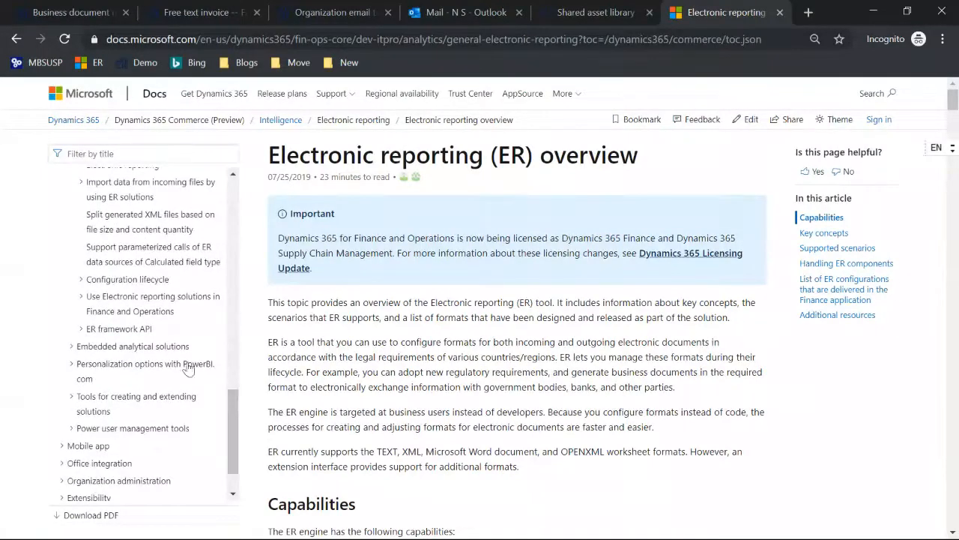
{"action": "left_click", "coordinate": [140, 300]}
{"action": "scroll", "coordinate": [140, 302], "scroll_direction": "down", "scroll_amount": 1}
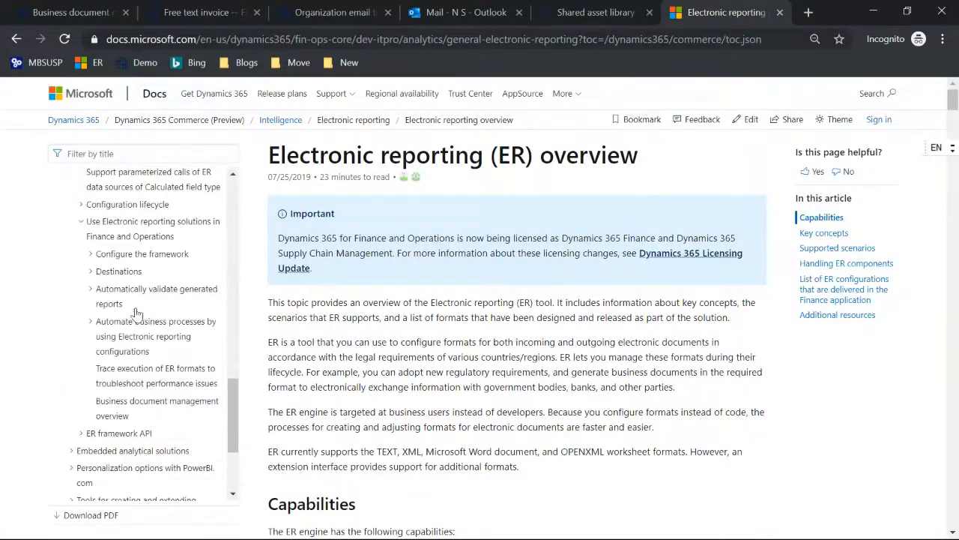
{"action": "left_click", "coordinate": [121, 404]}
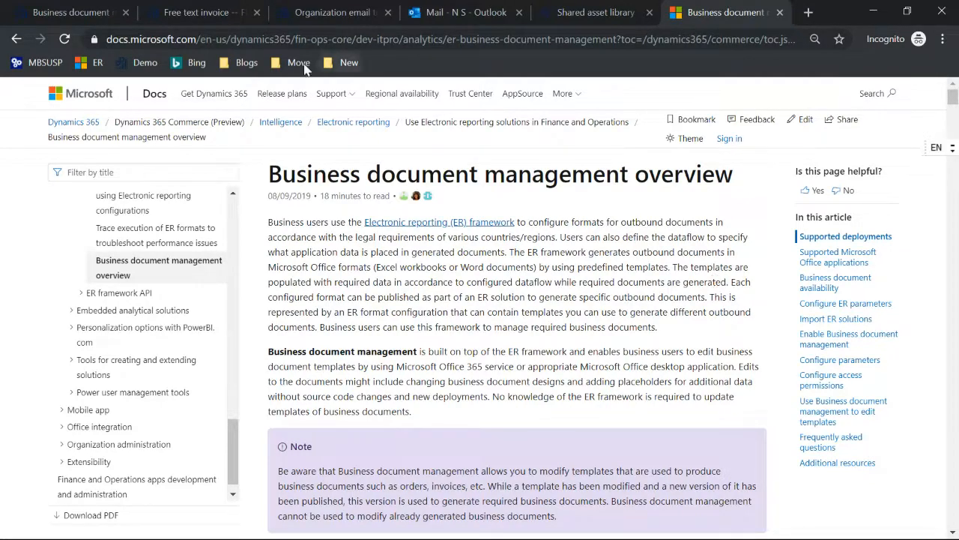
In Feature management's All tab, filter to Business document management, enabled on 9/10/2019
{"action": "left_click", "coordinate": [79, 12]}
{"action": "left_click", "coordinate": [13, 115]}
{"action": "scroll", "coordinate": [32, 262], "scroll_direction": "down", "scroll_amount": 5}
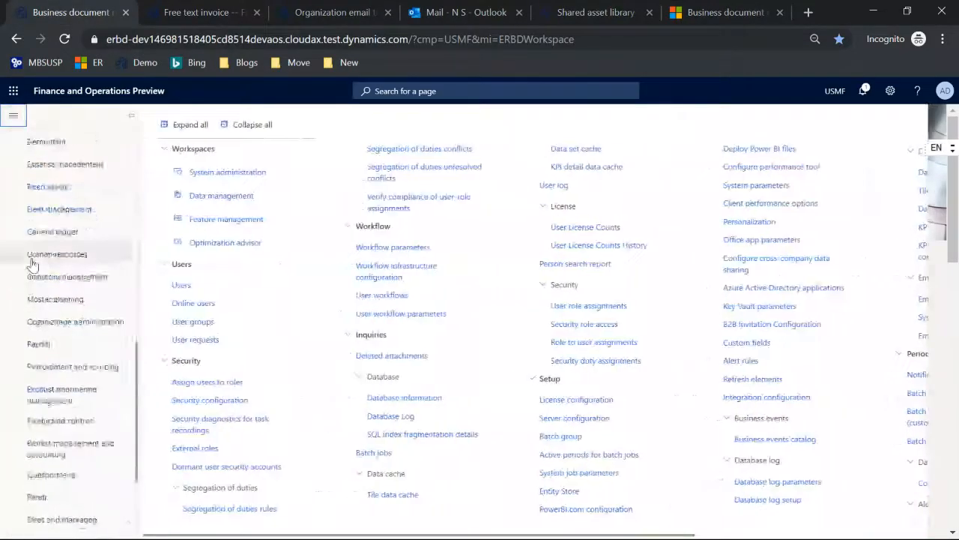
{"action": "scroll", "coordinate": [32, 262], "scroll_direction": "down", "scroll_amount": 2}
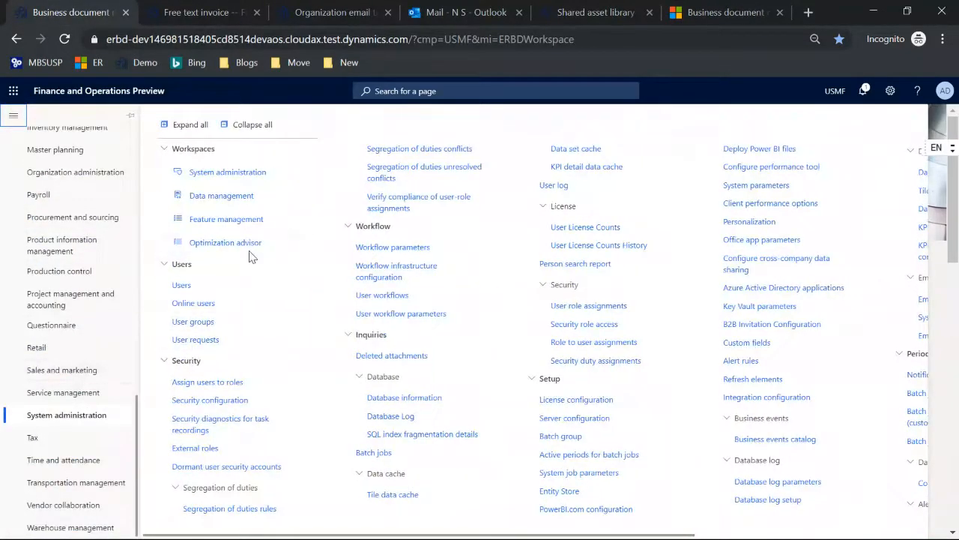
{"action": "left_click", "coordinate": [230, 217]}
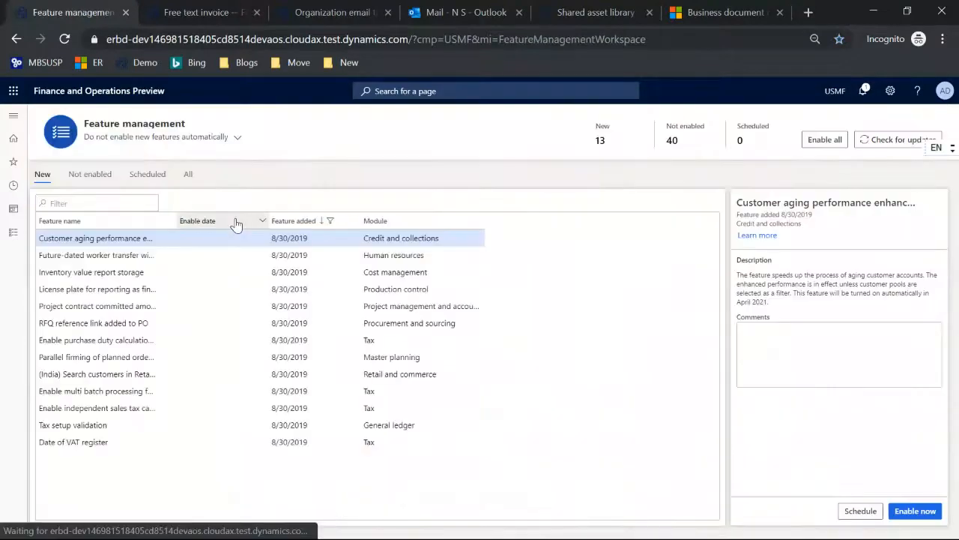
{"action": "left_click", "coordinate": [188, 175]}
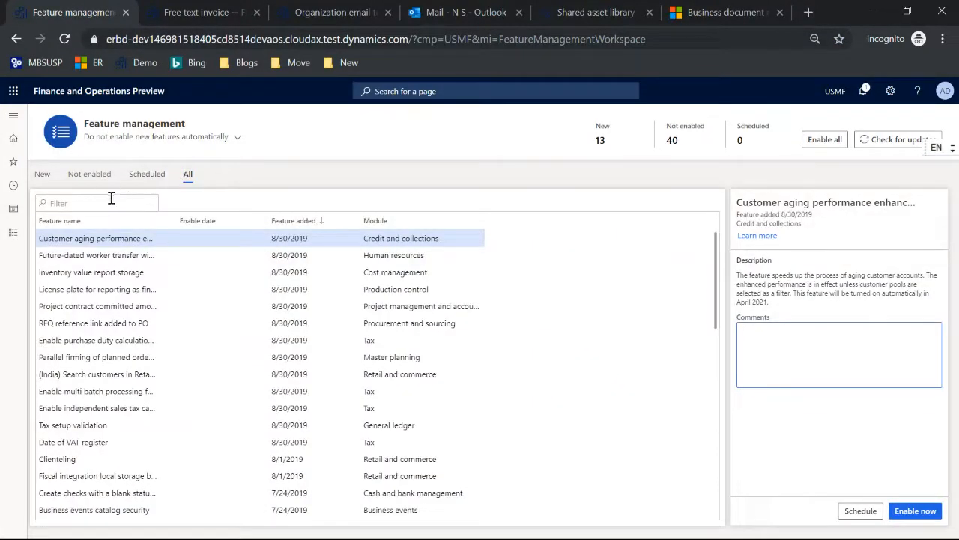
{"action": "left_click", "coordinate": [109, 201]}
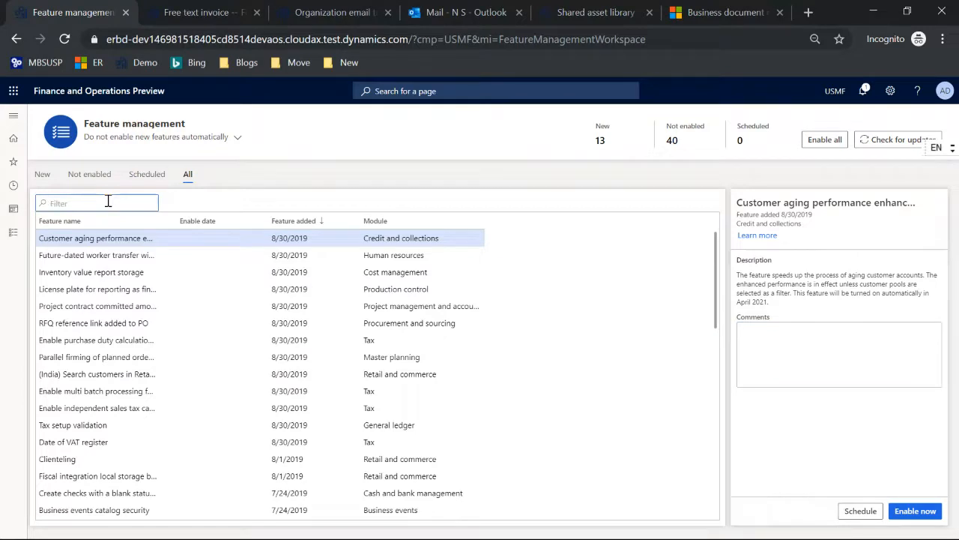
{"action": "type", "text": "o"}
{"action": "left_click", "coordinate": [90, 251]}
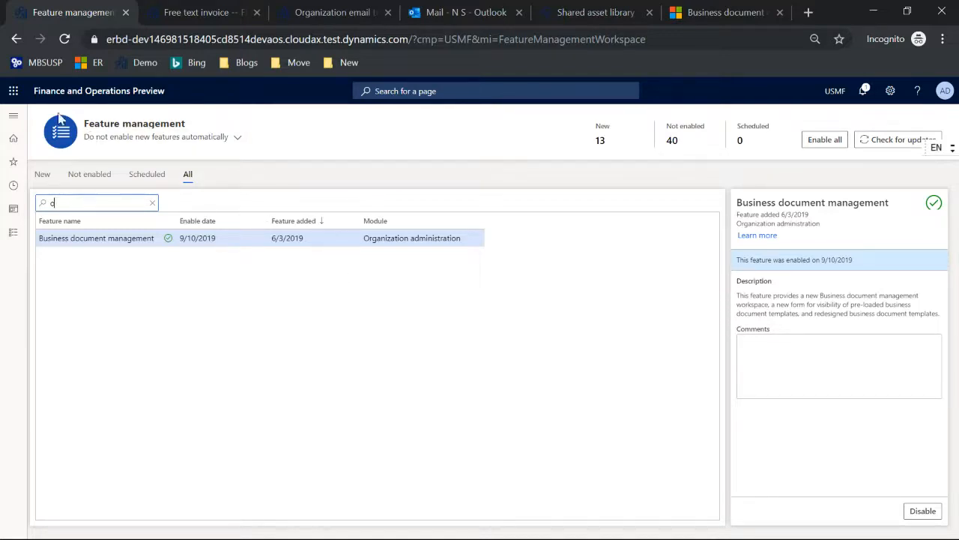
Review the Email sending status list (one waiting, one failed email), then go back to the dashboard
{"action": "left_click", "coordinate": [12, 120]}
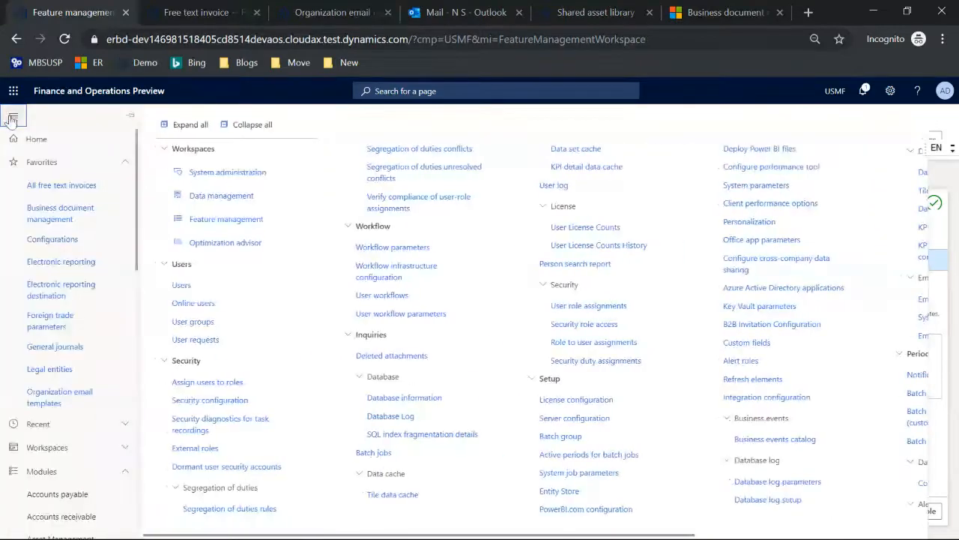
{"action": "scroll", "coordinate": [73, 237], "scroll_direction": "down", "scroll_amount": 10}
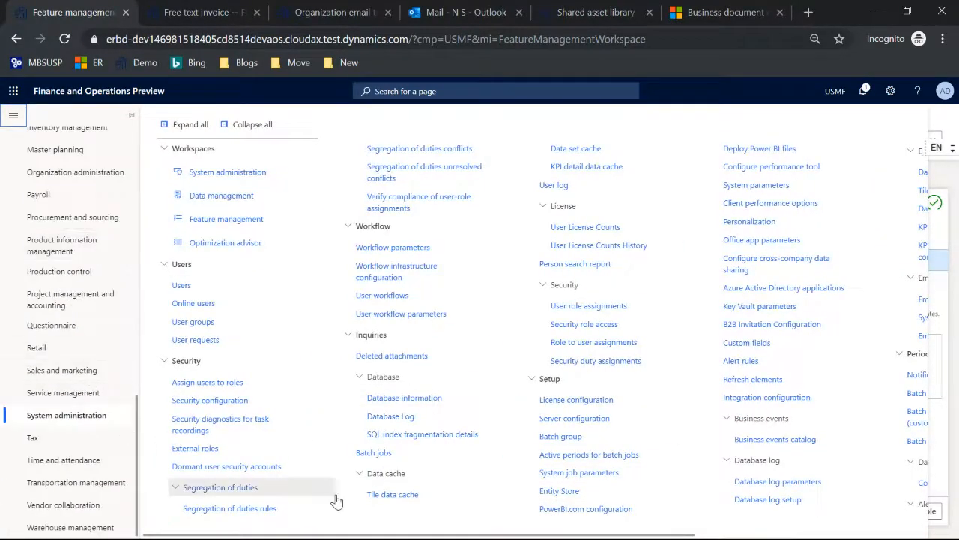
{"action": "left_click_drag", "start_coordinate": [426, 535], "coordinate": [658, 535]}
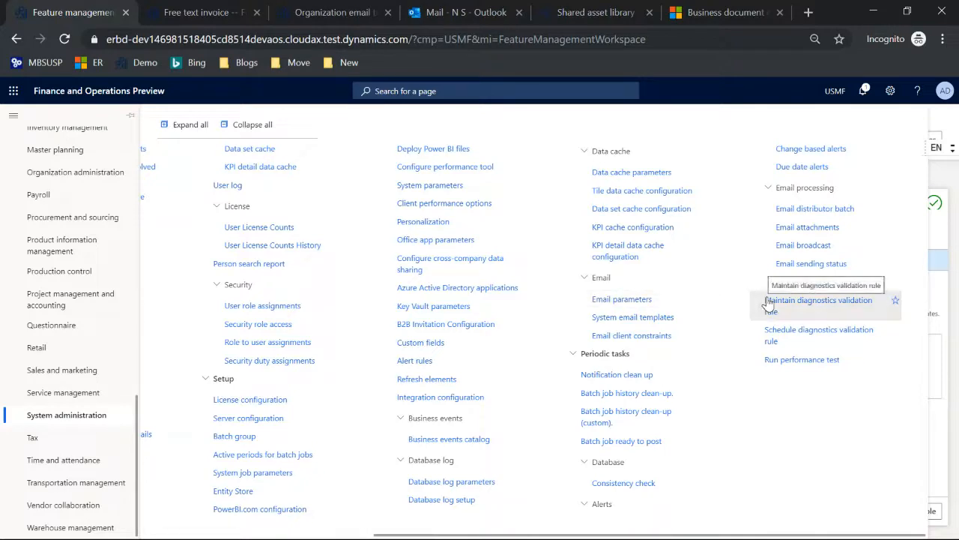
{"action": "left_click", "coordinate": [805, 266]}
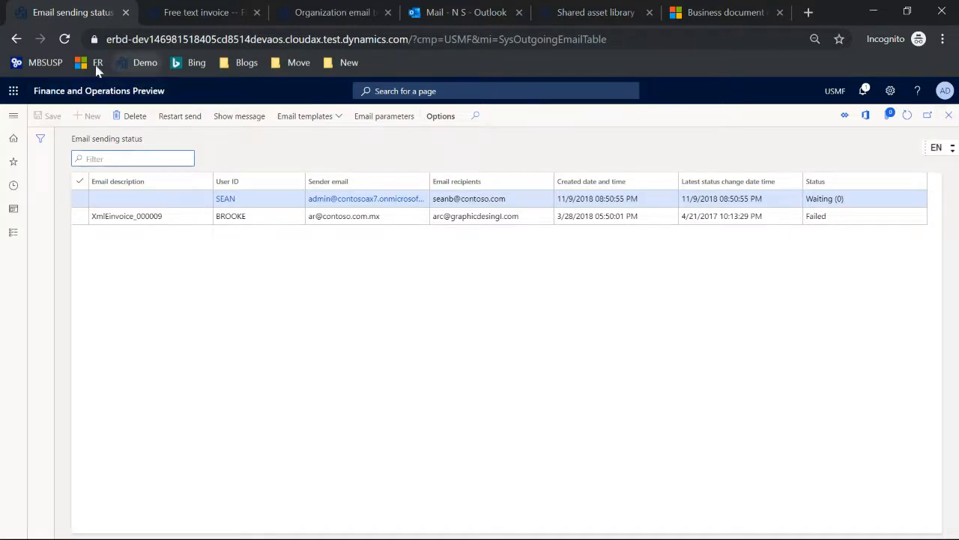
{"action": "left_click", "coordinate": [17, 41]}
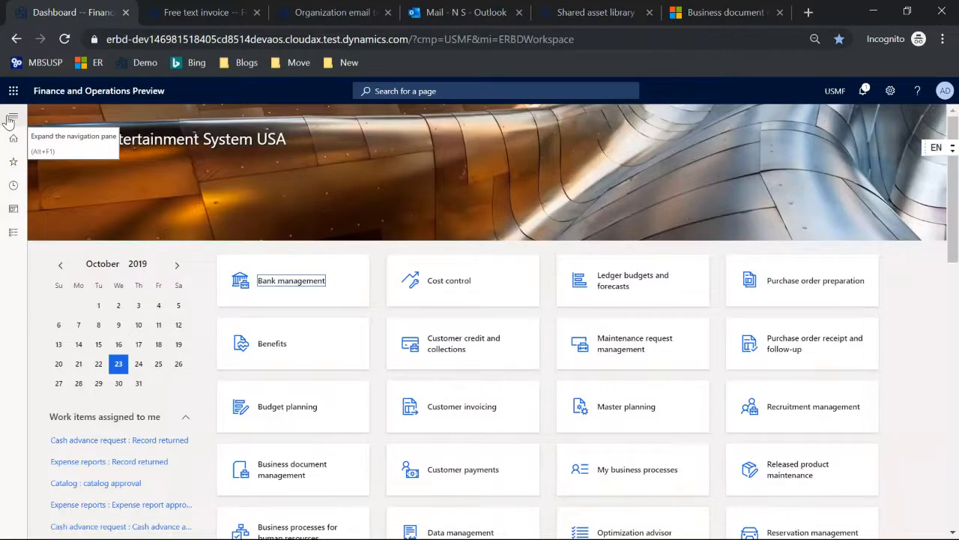
Bring the Business document management overview article forward, select its domain, and switch windows
{"action": "left_click", "coordinate": [713, 16]}
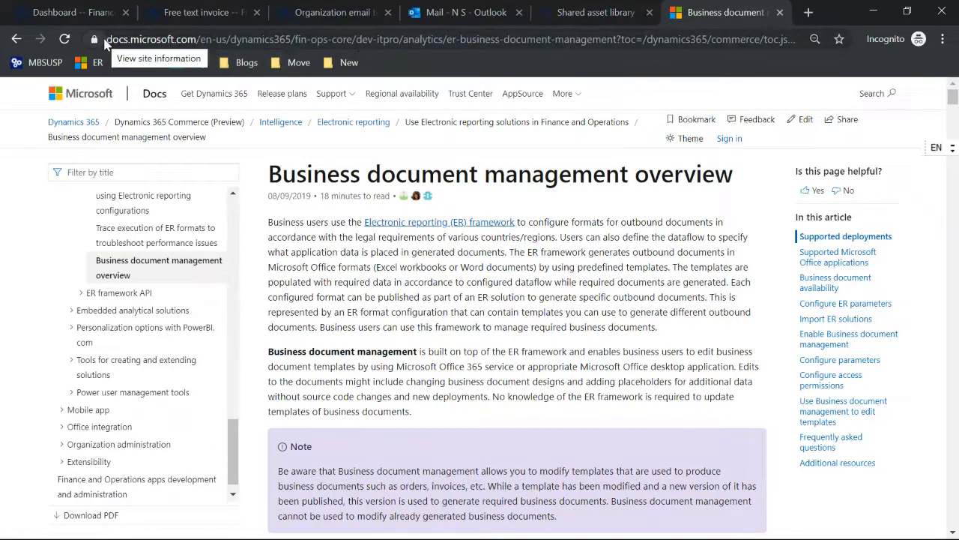
{"action": "left_click_drag", "start_coordinate": [107, 39], "coordinate": [196, 37]}
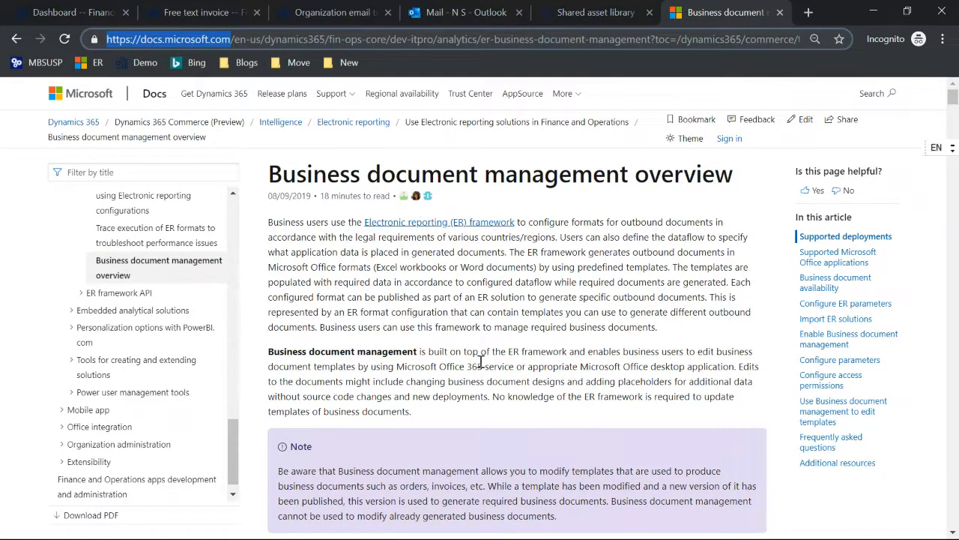
{"action": "key", "text": "alt+Tab"}
{"action": "key", "text": "alt+Tab"}
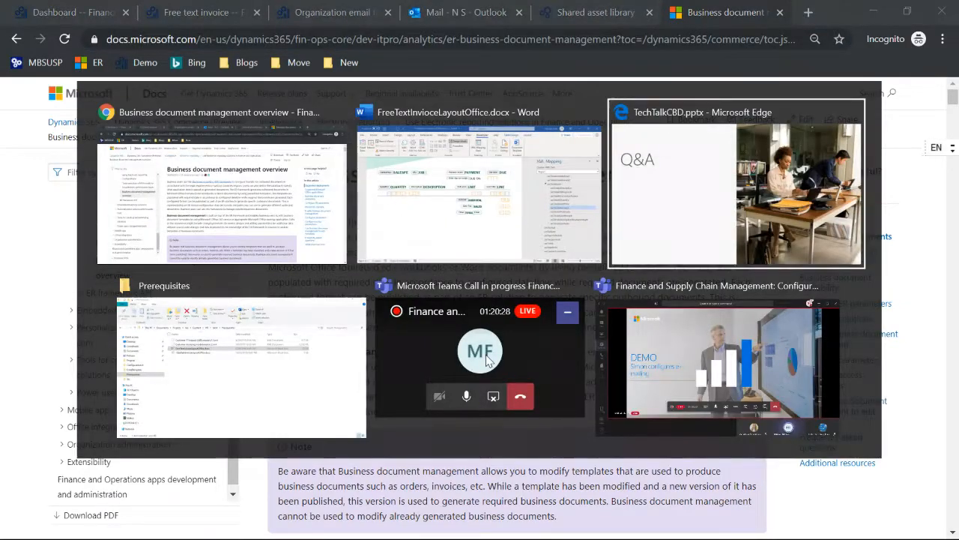
Reload the TechTalkCBD presentation after the error, then return to the Finance and Operations dashboard
{"action": "key", "text": "Escape"}
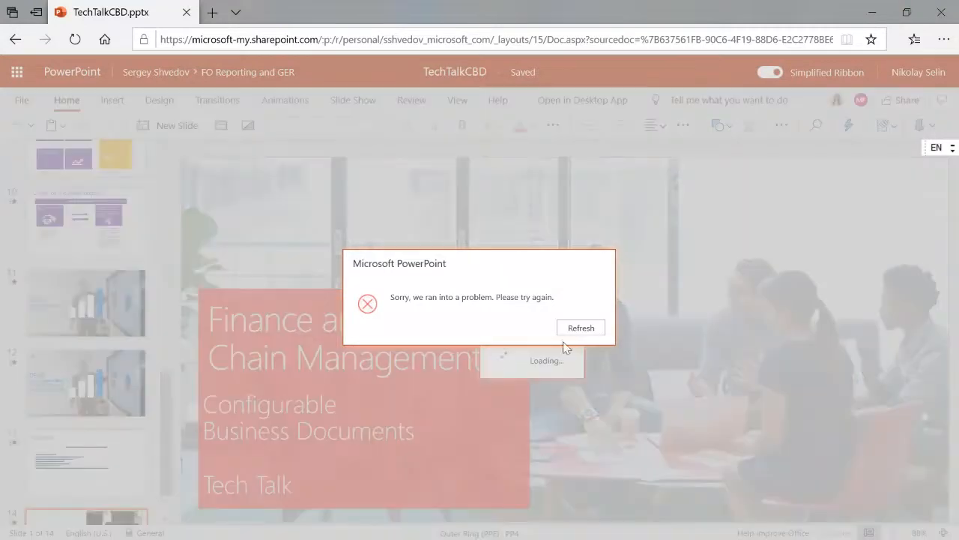
{"action": "left_click", "coordinate": [576, 328]}
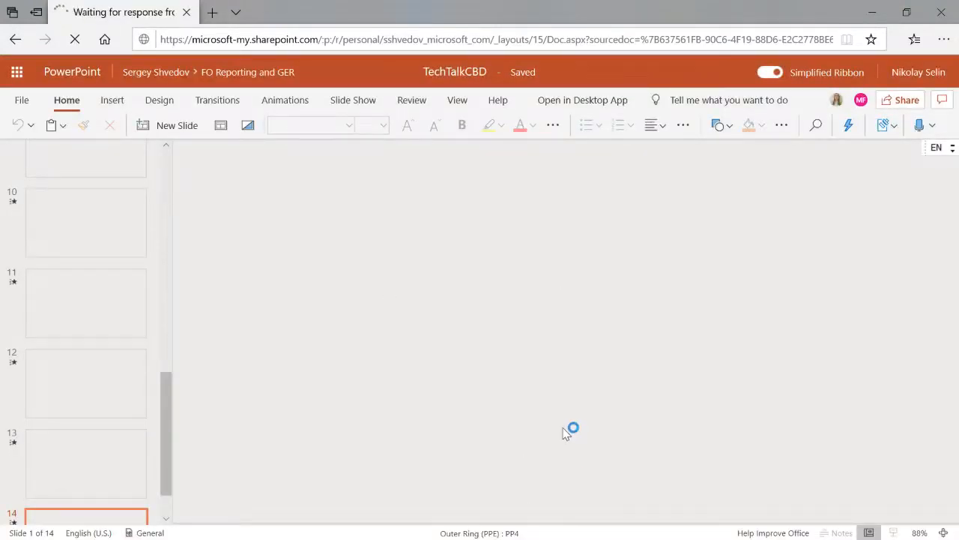
{"action": "key", "text": "alt+Tab"}
{"action": "key", "text": "alt+Tab"}
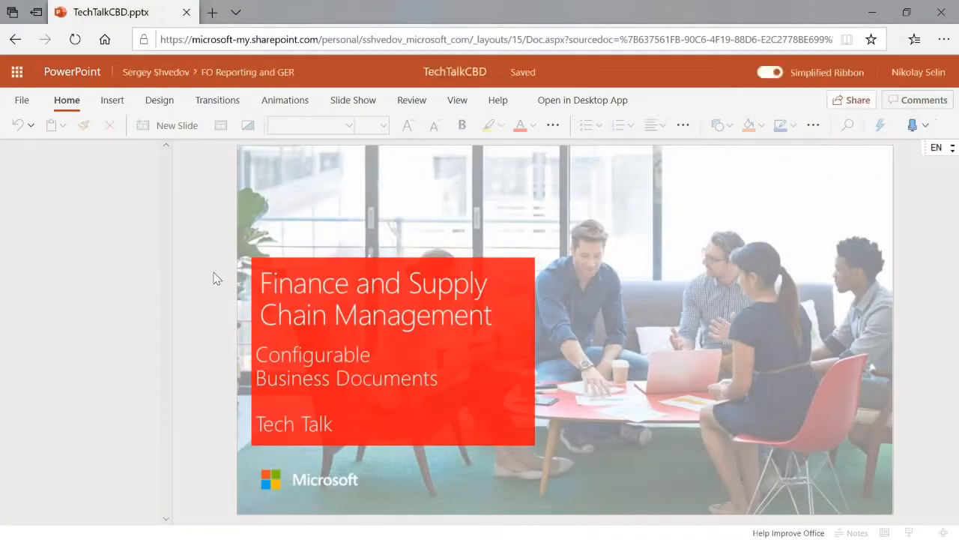
{"action": "key", "text": "alt+Tab"}
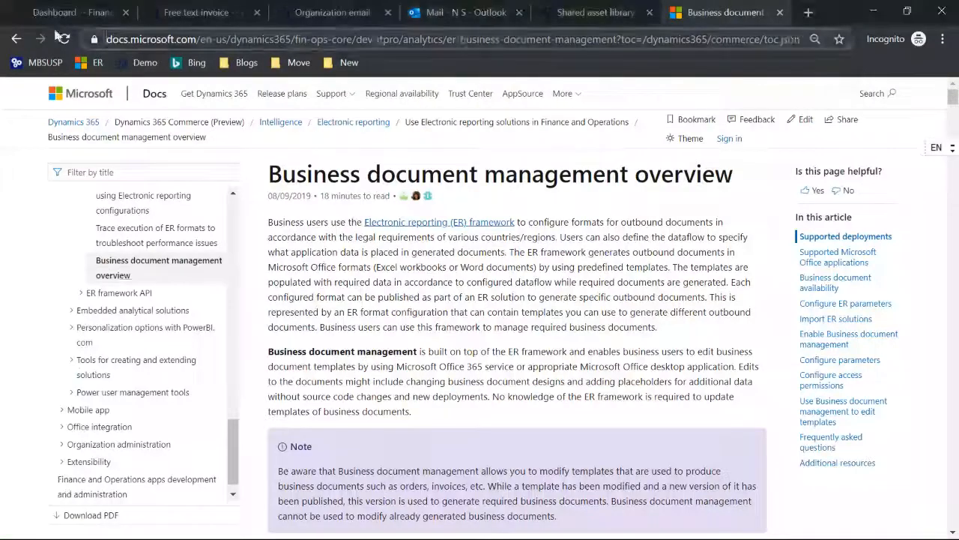
{"action": "left_click", "coordinate": [40, 11]}
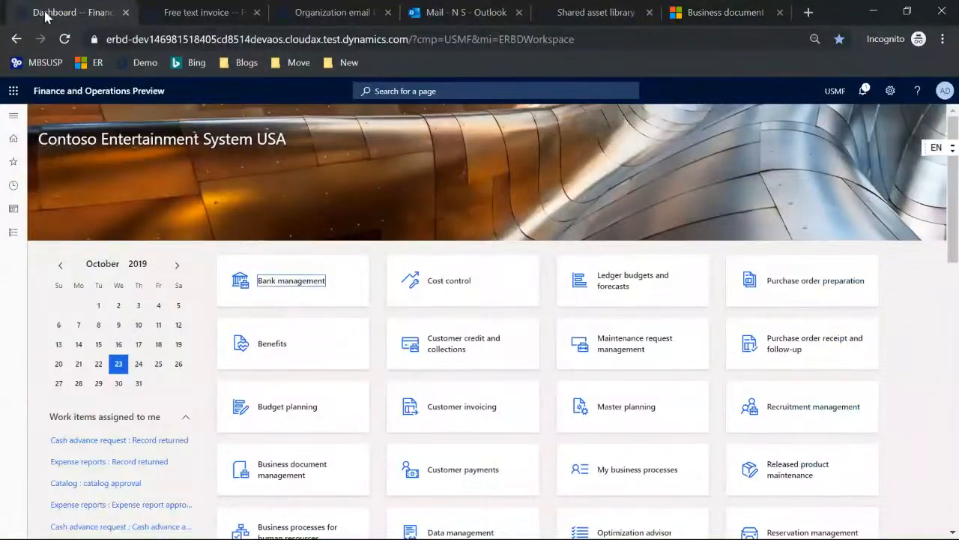
Confirm module- and transaction-level Original <Default> free text invoices print with FTI Contoso Word
{"action": "left_click", "coordinate": [184, 17]}
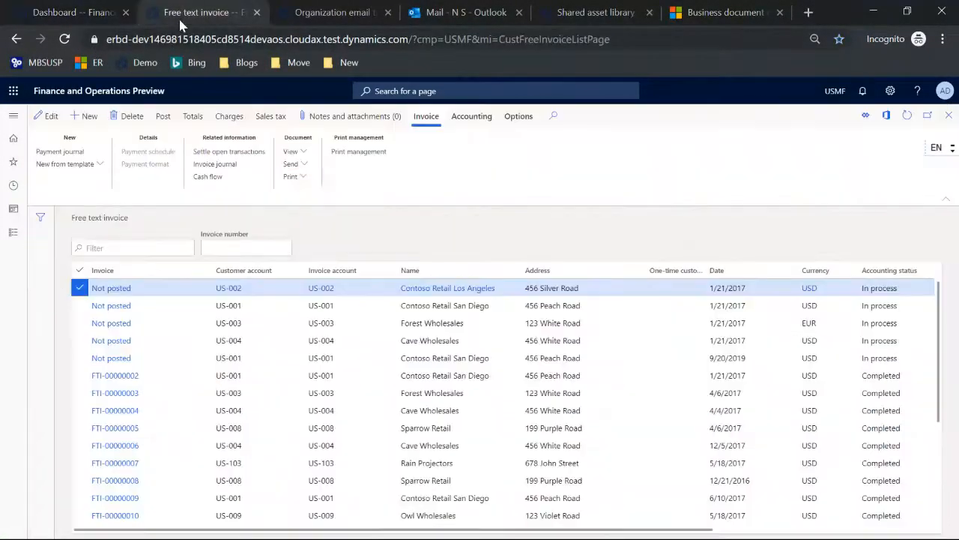
{"action": "left_click", "coordinate": [376, 153]}
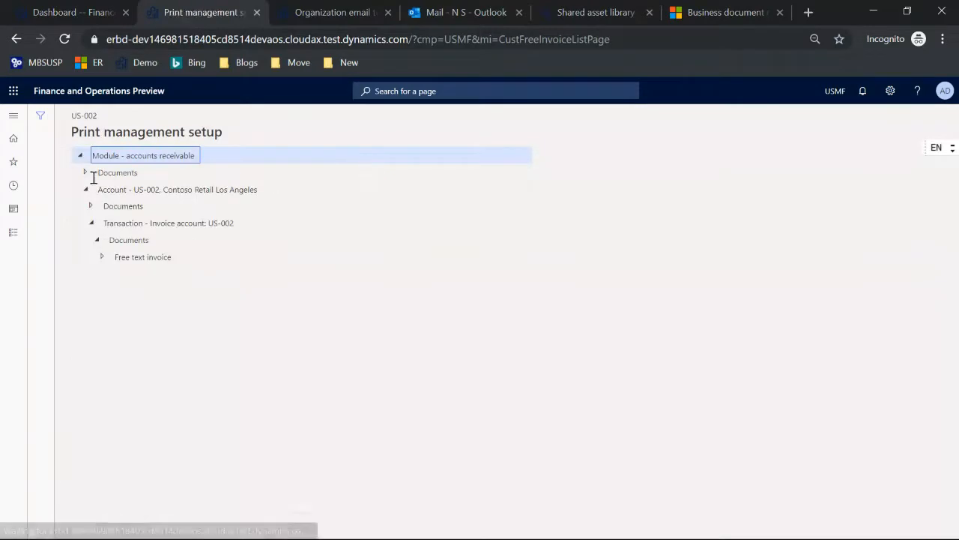
{"action": "left_click", "coordinate": [85, 174]}
{"action": "left_click", "coordinate": [91, 189]}
{"action": "left_click", "coordinate": [133, 205]}
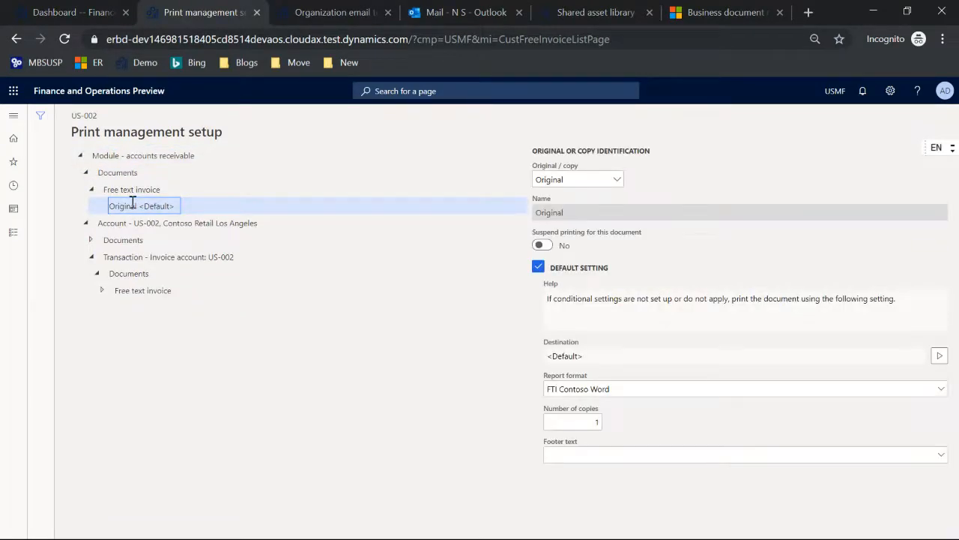
{"action": "left_click", "coordinate": [103, 291]}
{"action": "left_click", "coordinate": [125, 306]}
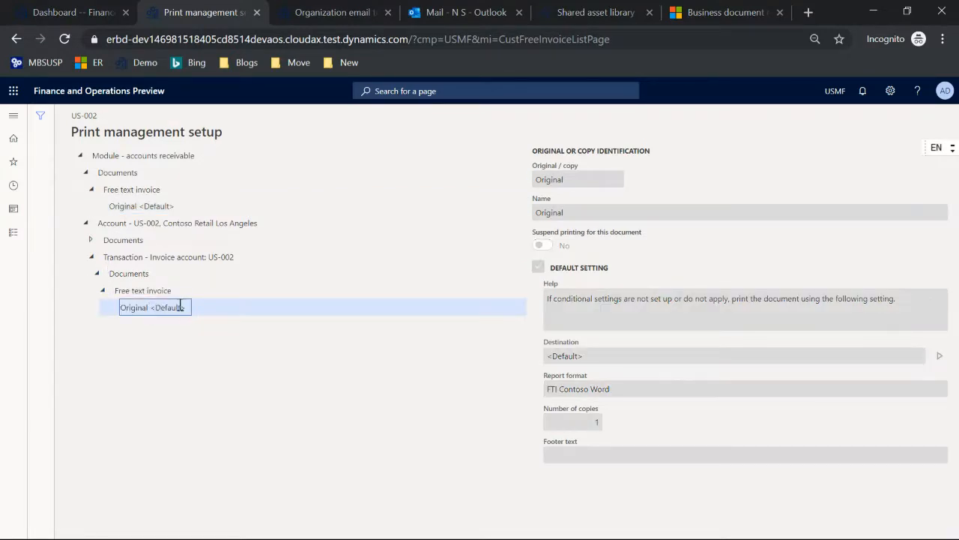
{"action": "right_click", "coordinate": [165, 313]}
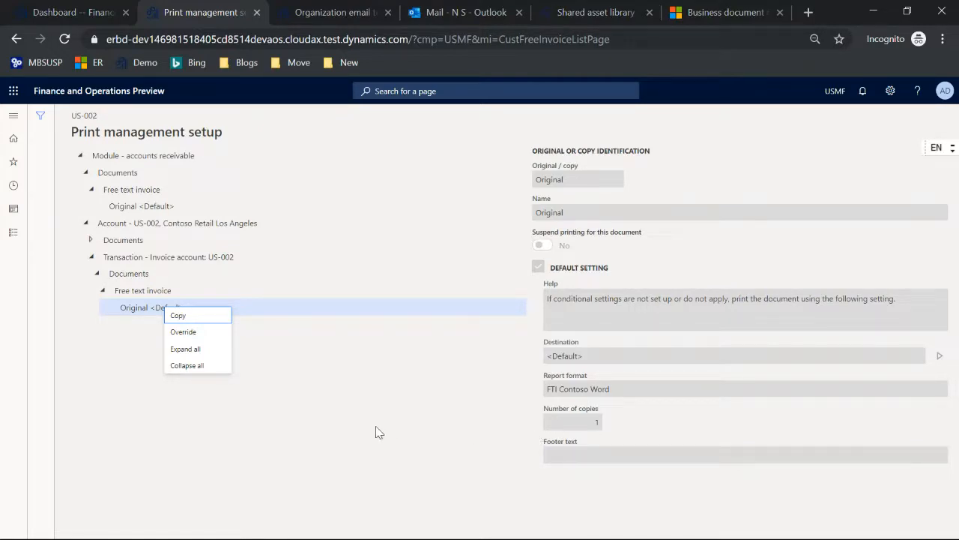
{"action": "key", "text": "Escape"}
{"action": "key", "text": "Escape"}
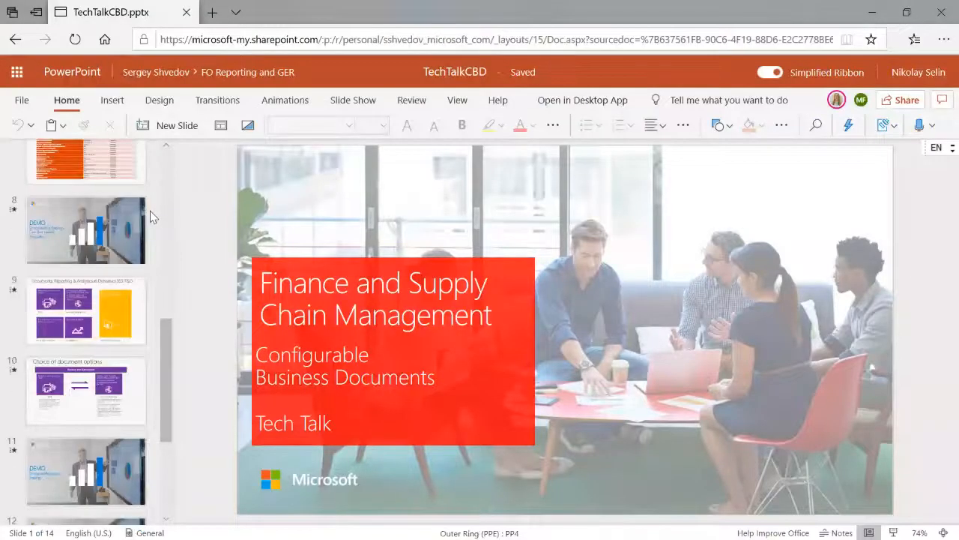
Present the Resources slide (slide 13) full screen, then switch back to Finance and Operations
{"action": "scroll", "coordinate": [149, 211], "scroll_direction": "down", "scroll_amount": 2}
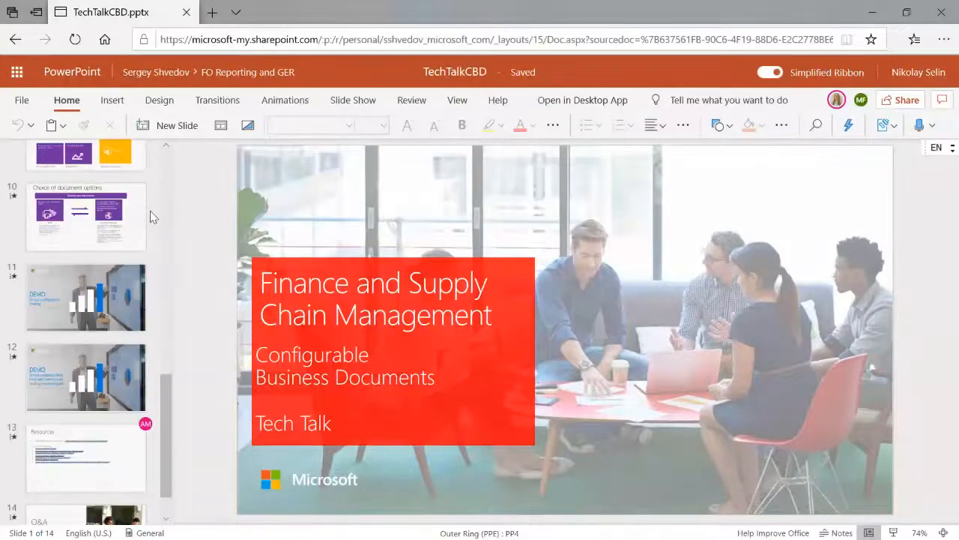
{"action": "scroll", "coordinate": [150, 210], "scroll_direction": "down", "scroll_amount": 1}
{"action": "left_click", "coordinate": [86, 408]}
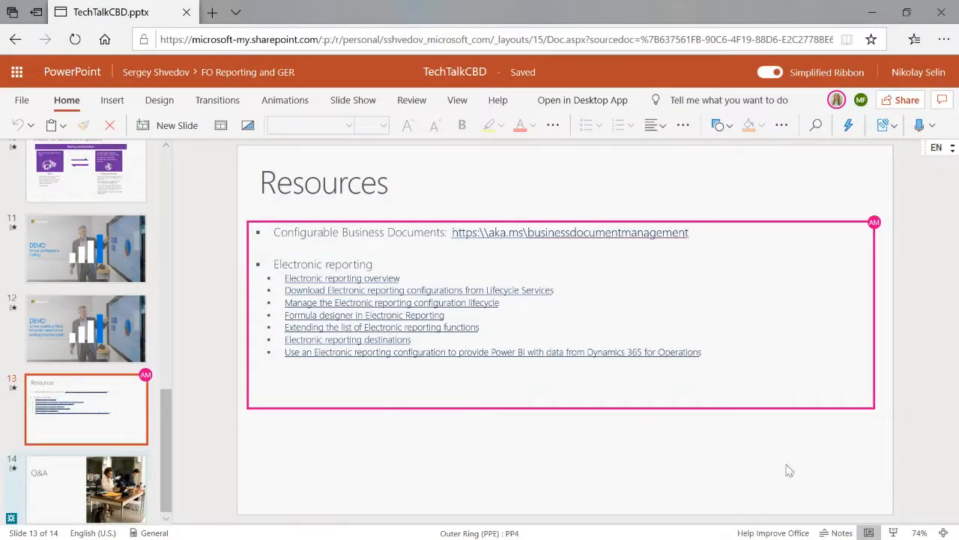
{"action": "left_click", "coordinate": [894, 532]}
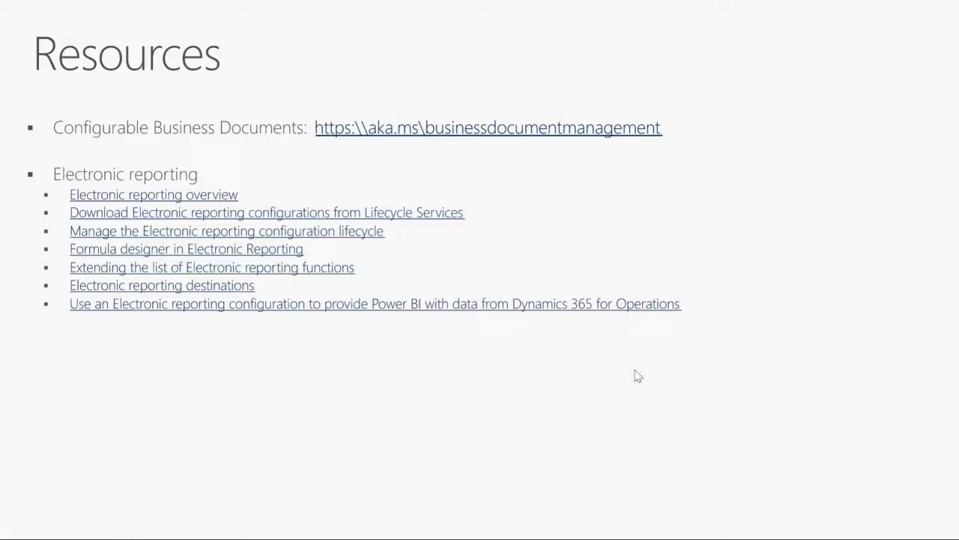
{"action": "key", "text": "alt+Tab"}
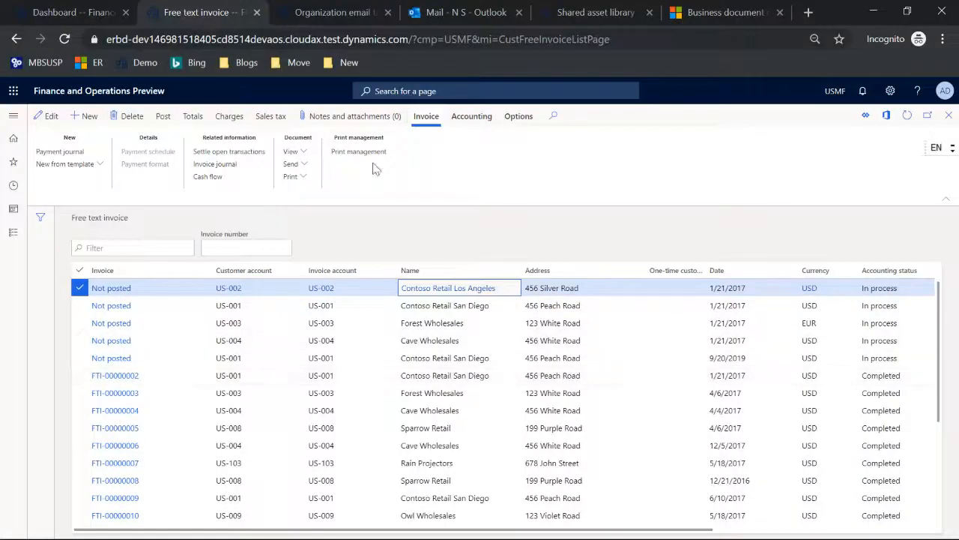
Review the template-editing access permission settings, then bring up the System administration menu
{"action": "left_click", "coordinate": [13, 118]}
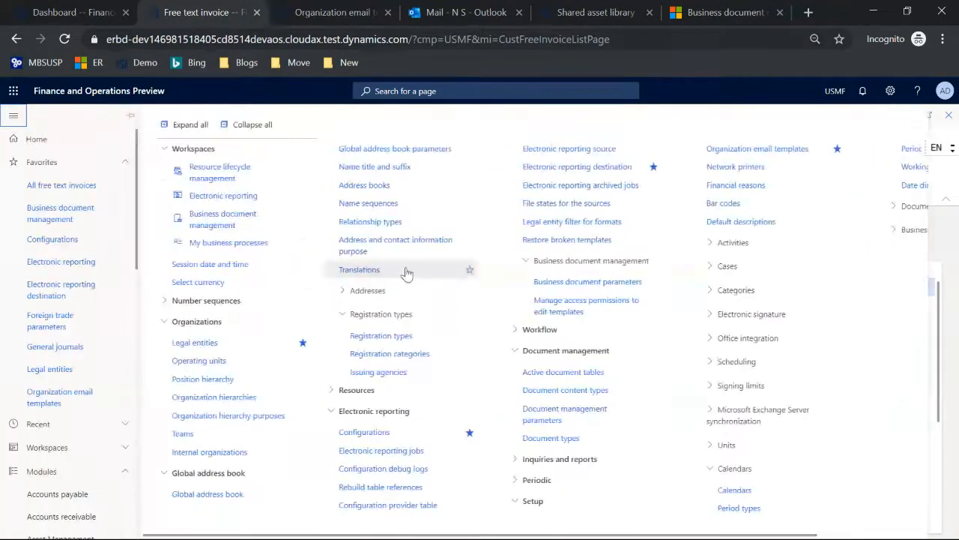
{"action": "left_click", "coordinate": [574, 303]}
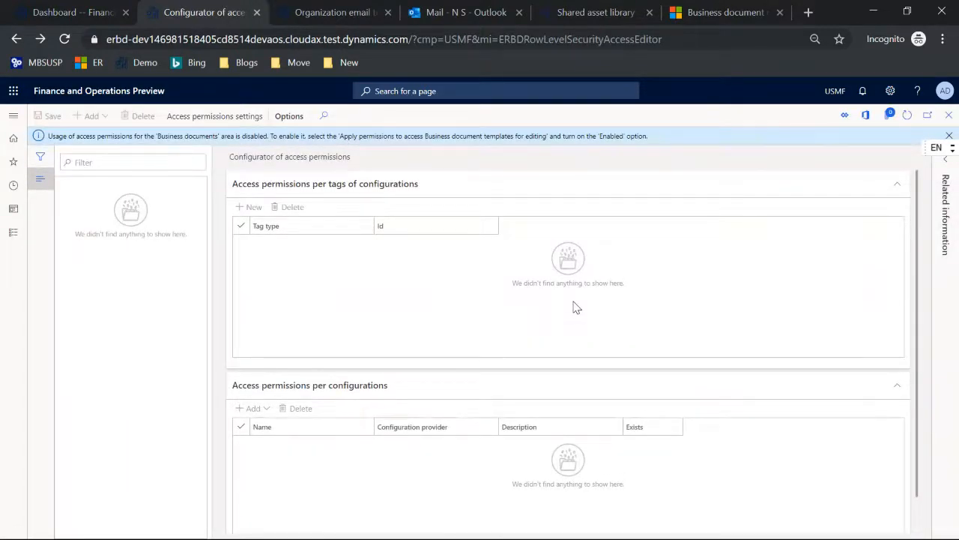
{"action": "left_click", "coordinate": [218, 116]}
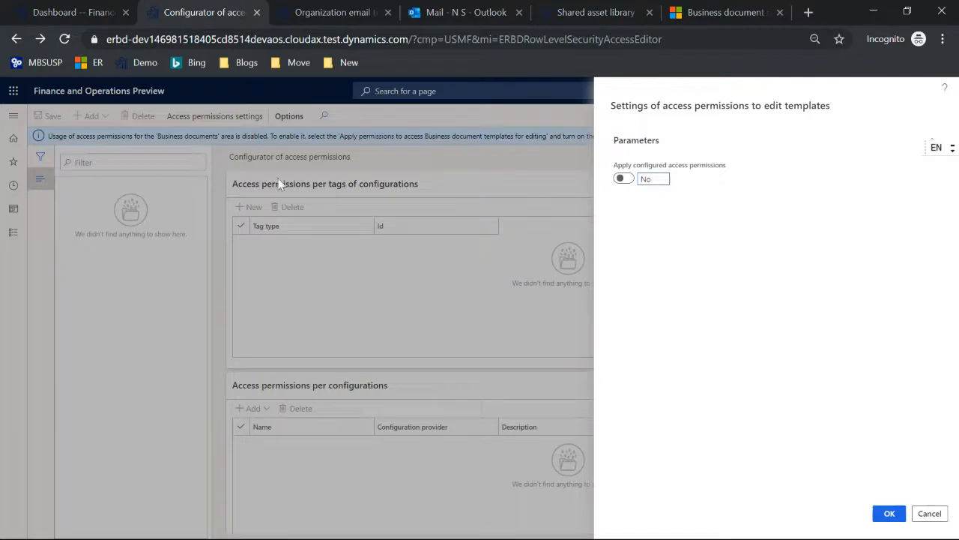
{"action": "left_click", "coordinate": [60, 17]}
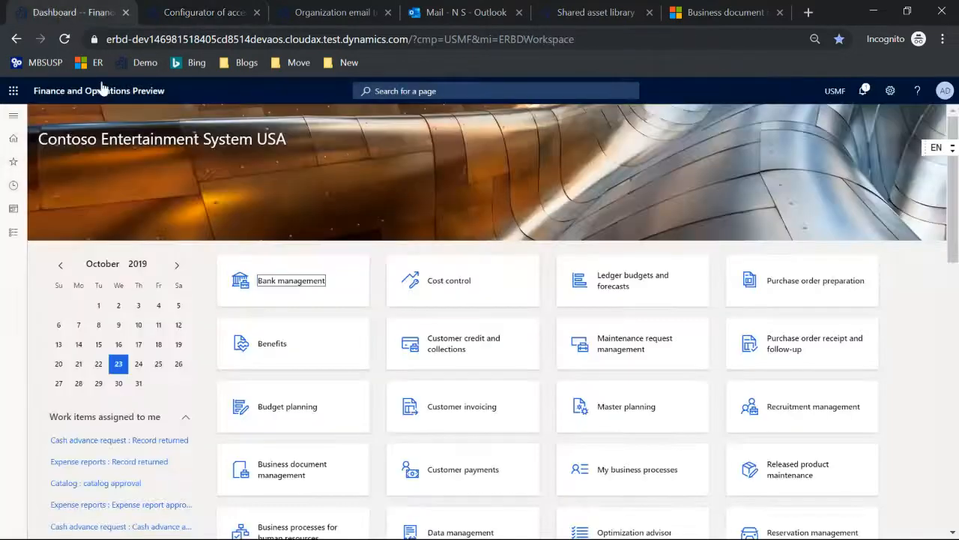
{"action": "left_click", "coordinate": [13, 115]}
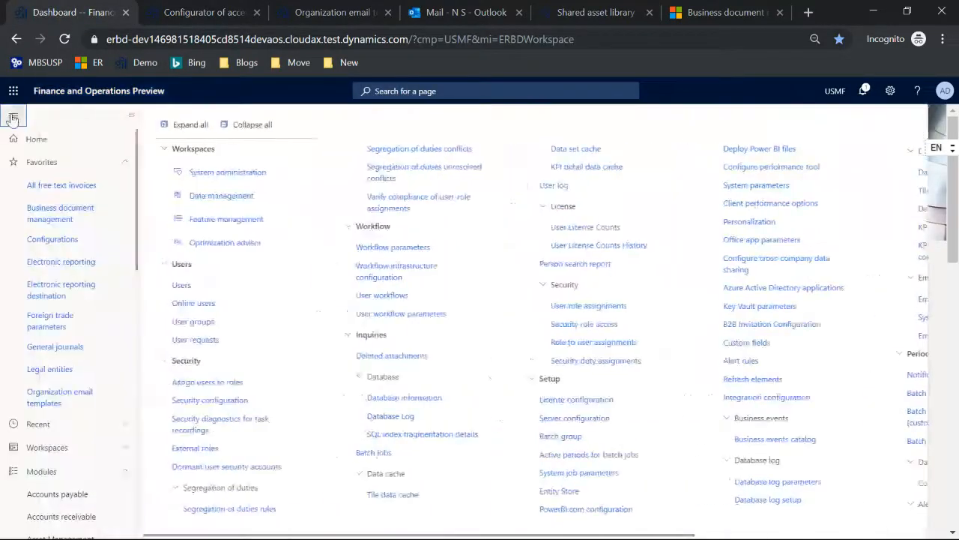
Verify Free text invoice (ER sample)(Excel) under Customer invoicing model has no tags, then cancel the settings
{"action": "left_click", "coordinate": [61, 237]}
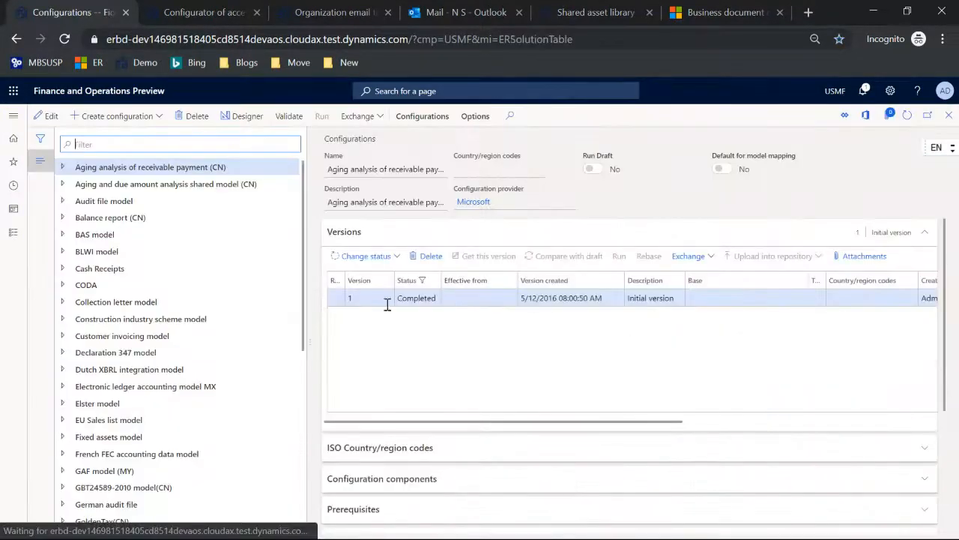
{"action": "left_click", "coordinate": [64, 335]}
{"action": "left_click", "coordinate": [100, 352]}
{"action": "scroll", "coordinate": [536, 384], "scroll_direction": "down", "scroll_amount": 3}
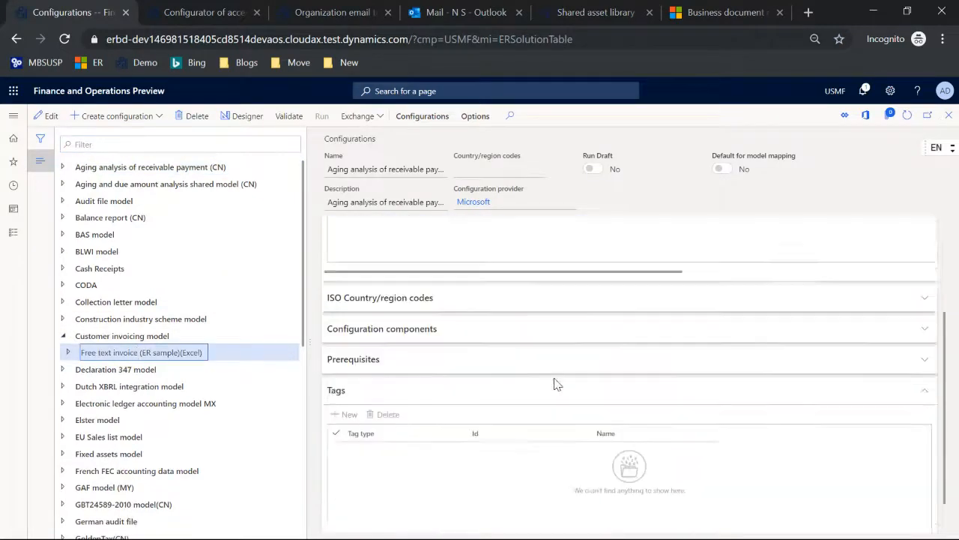
{"action": "left_click", "coordinate": [193, 18]}
{"action": "left_click", "coordinate": [928, 513]}
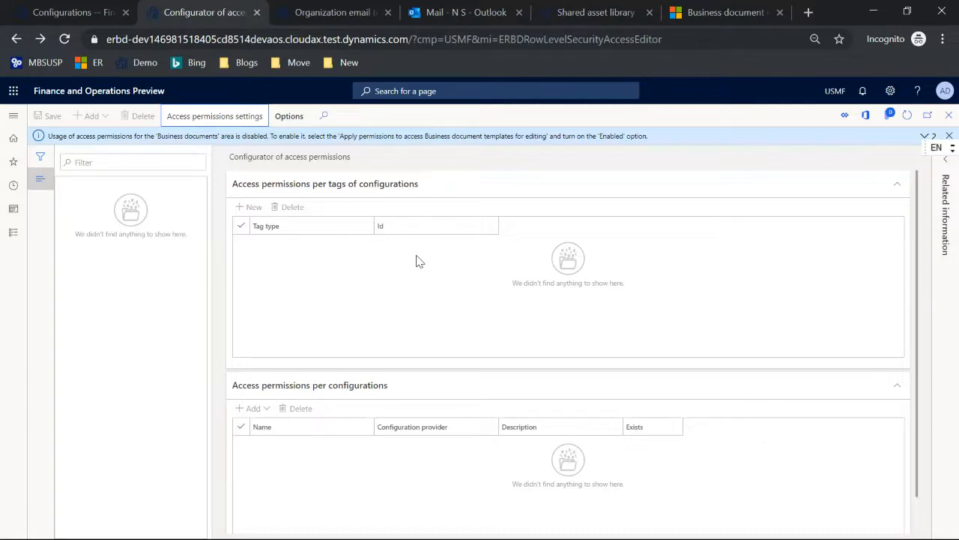
Show the Users and Applicable configurations for the access permissions, then stop sharing in Teams
{"action": "left_click", "coordinate": [948, 162]}
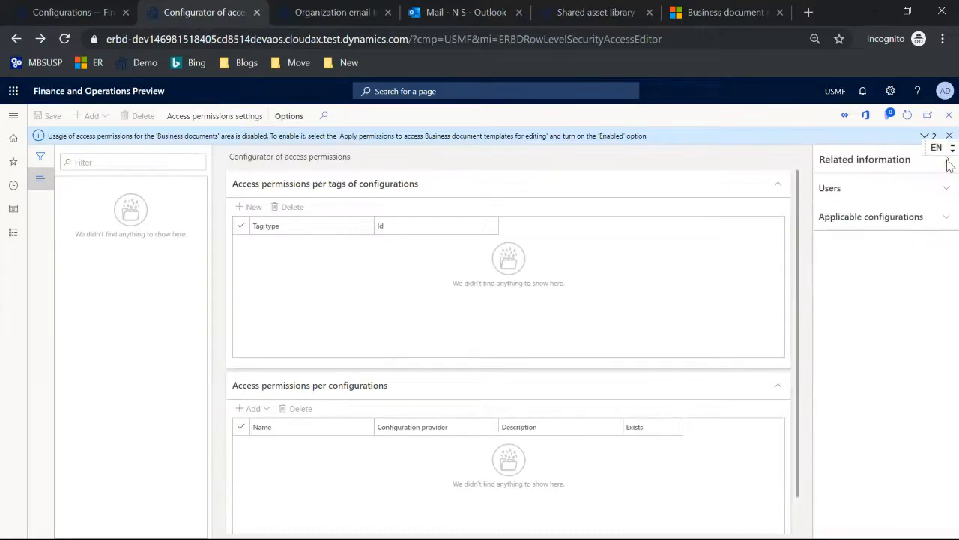
{"action": "left_click", "coordinate": [946, 188]}
{"action": "left_click", "coordinate": [940, 360]}
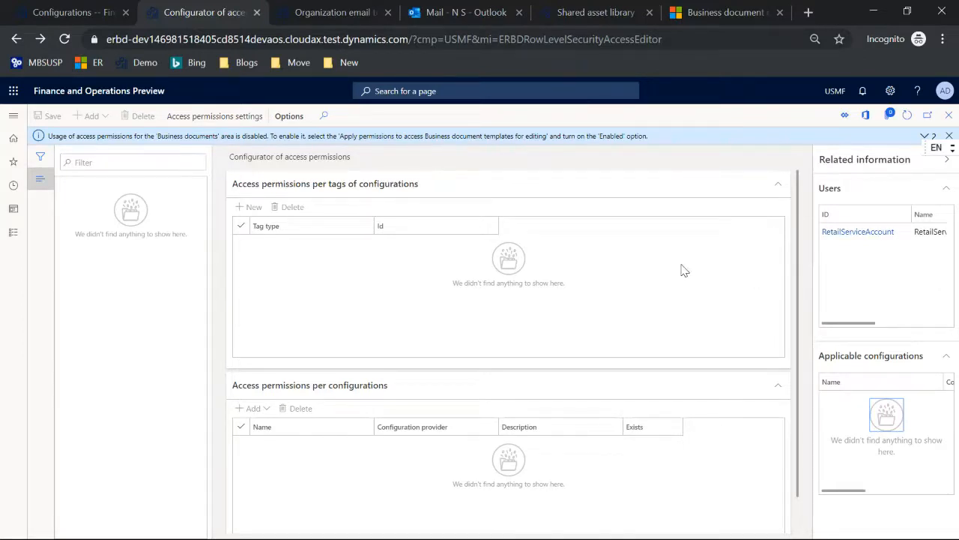
{"action": "key", "text": "alt+Tab"}
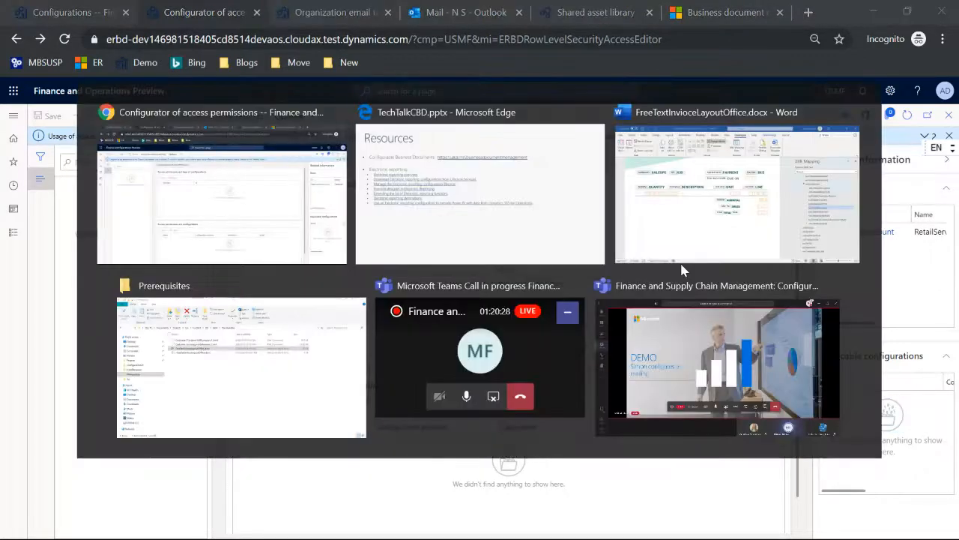
{"action": "key", "text": "alt+Tab"}
{"action": "key", "text": "alt+Tab"}
{"action": "key", "text": "alt+Tab"}
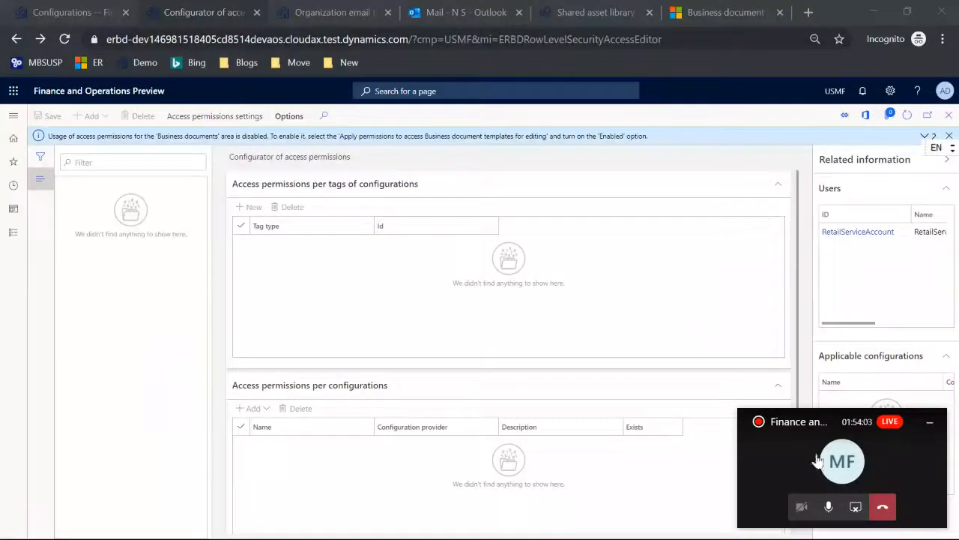
{"action": "left_click", "coordinate": [857, 508]}
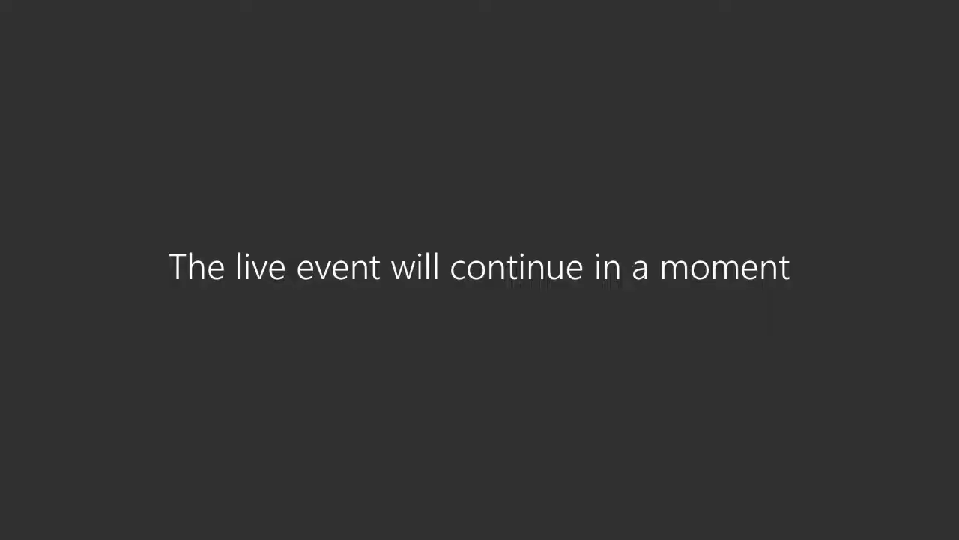